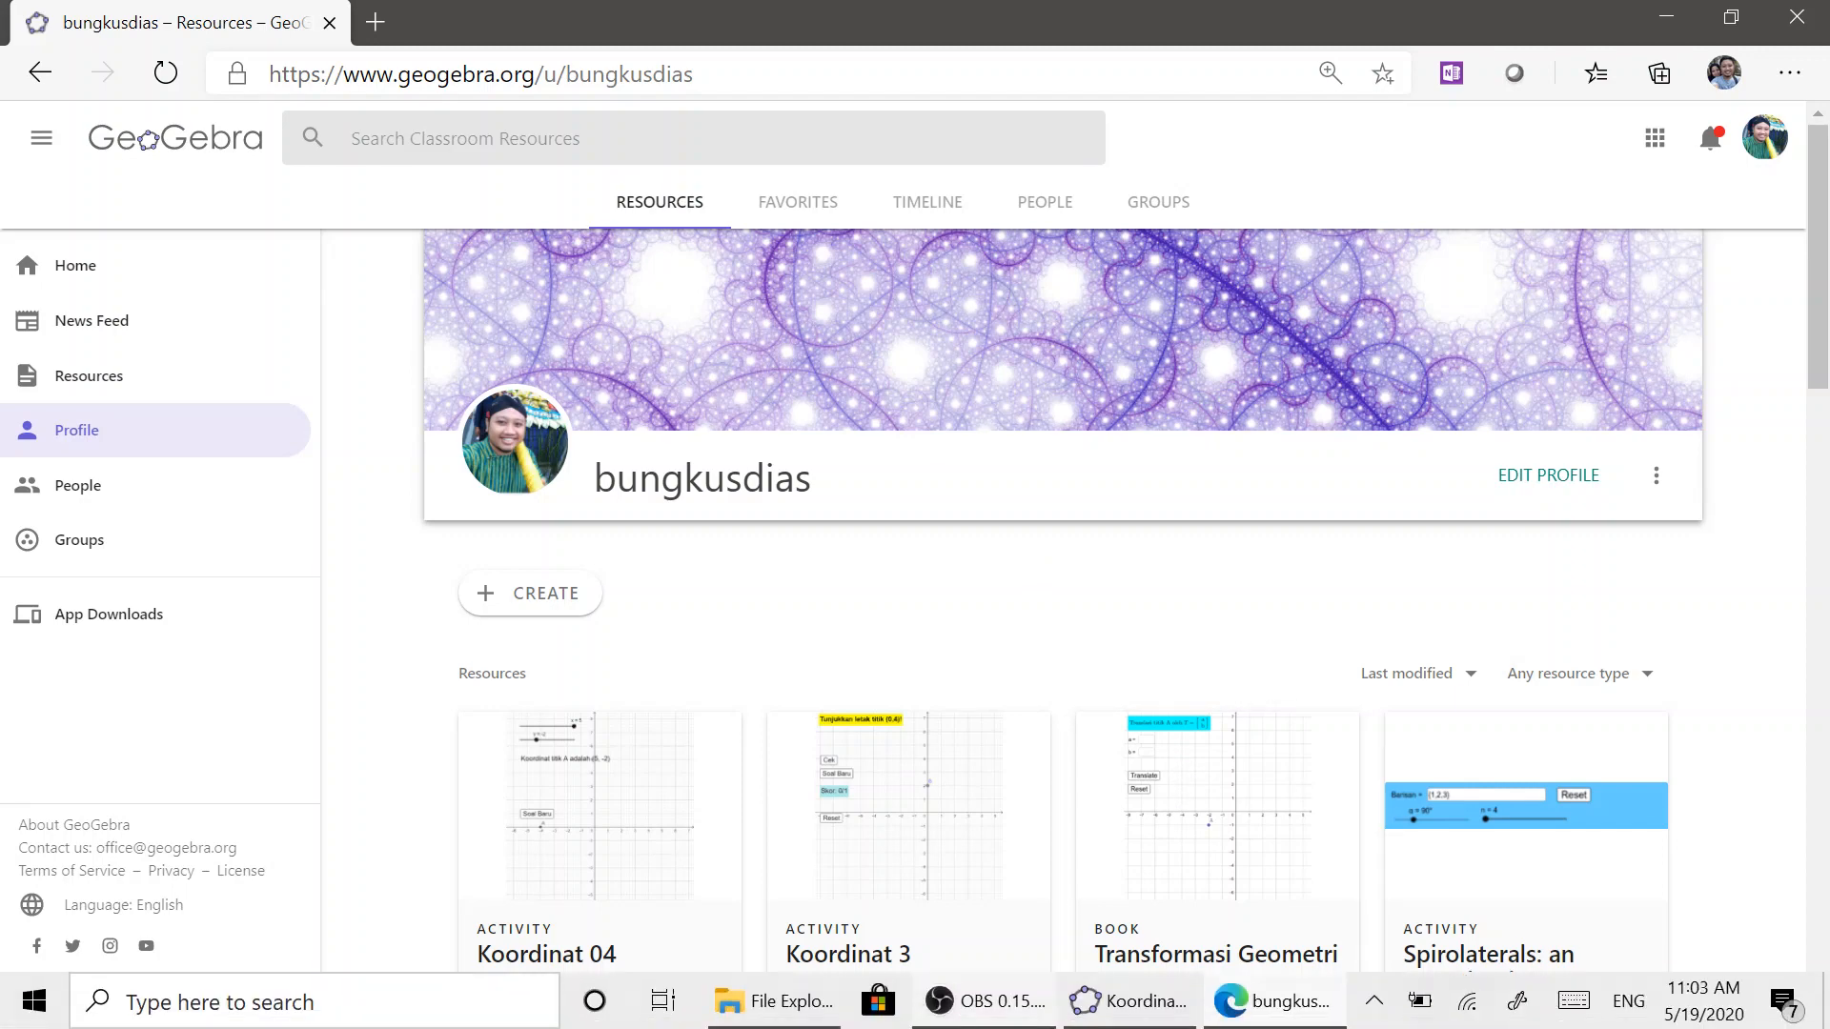
# Switch to the GeoGebra window with Koordinat_04.ggb and generate a new question using Soal Baru
pyautogui.moveTo(1144, 1020)
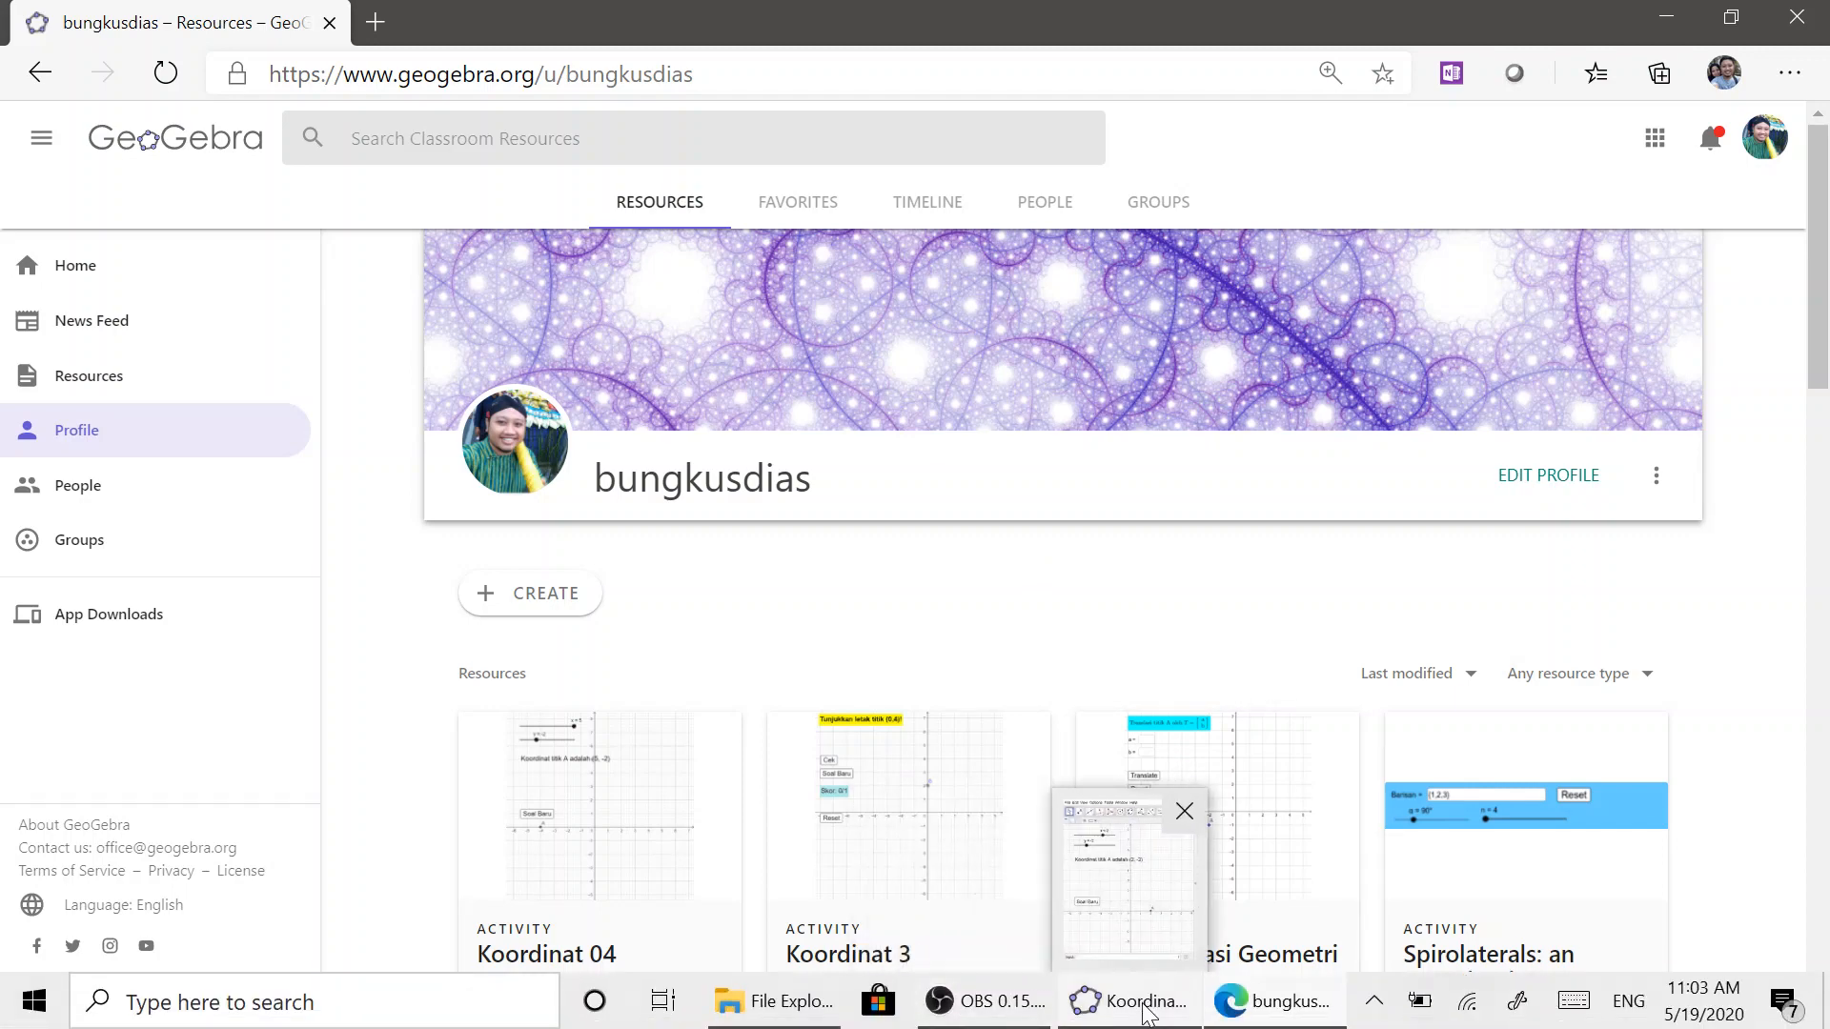
pyautogui.click(1142, 944)
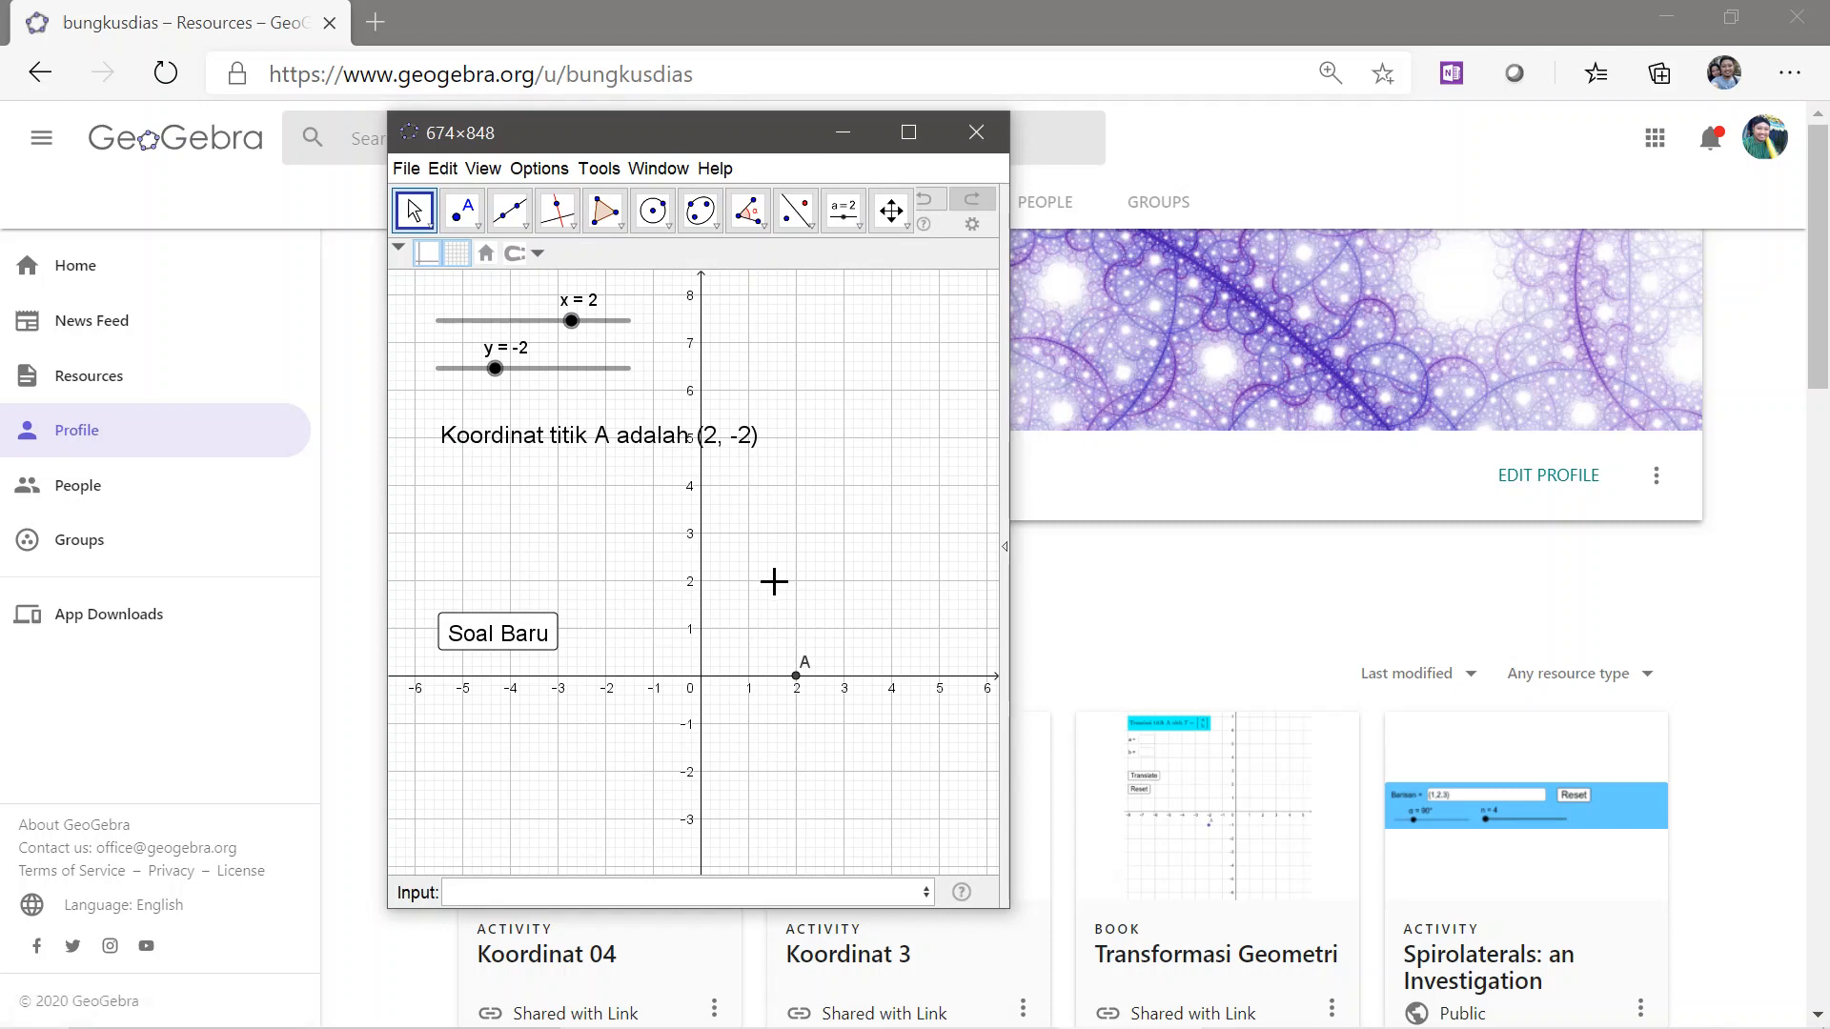
pyautogui.click(516, 648)
pyautogui.click(513, 644)
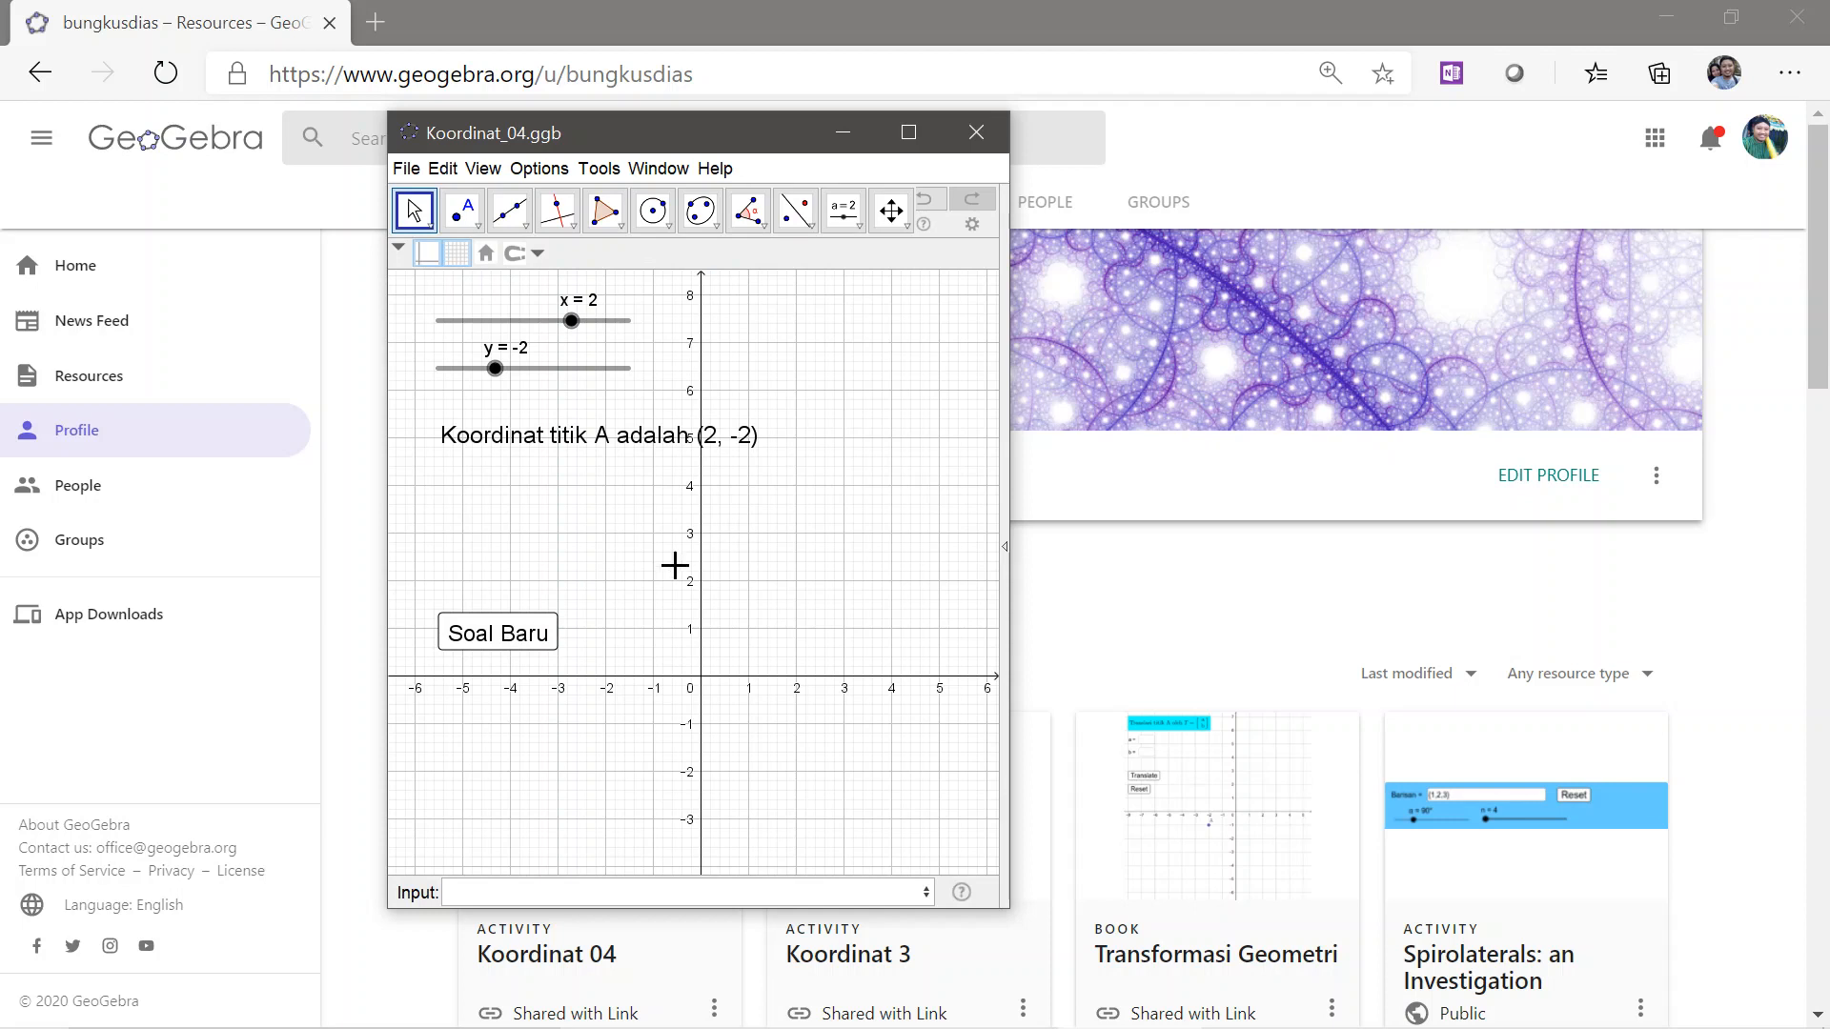
pyautogui.moveTo(744, 564); pyautogui.dragTo(772, 442)
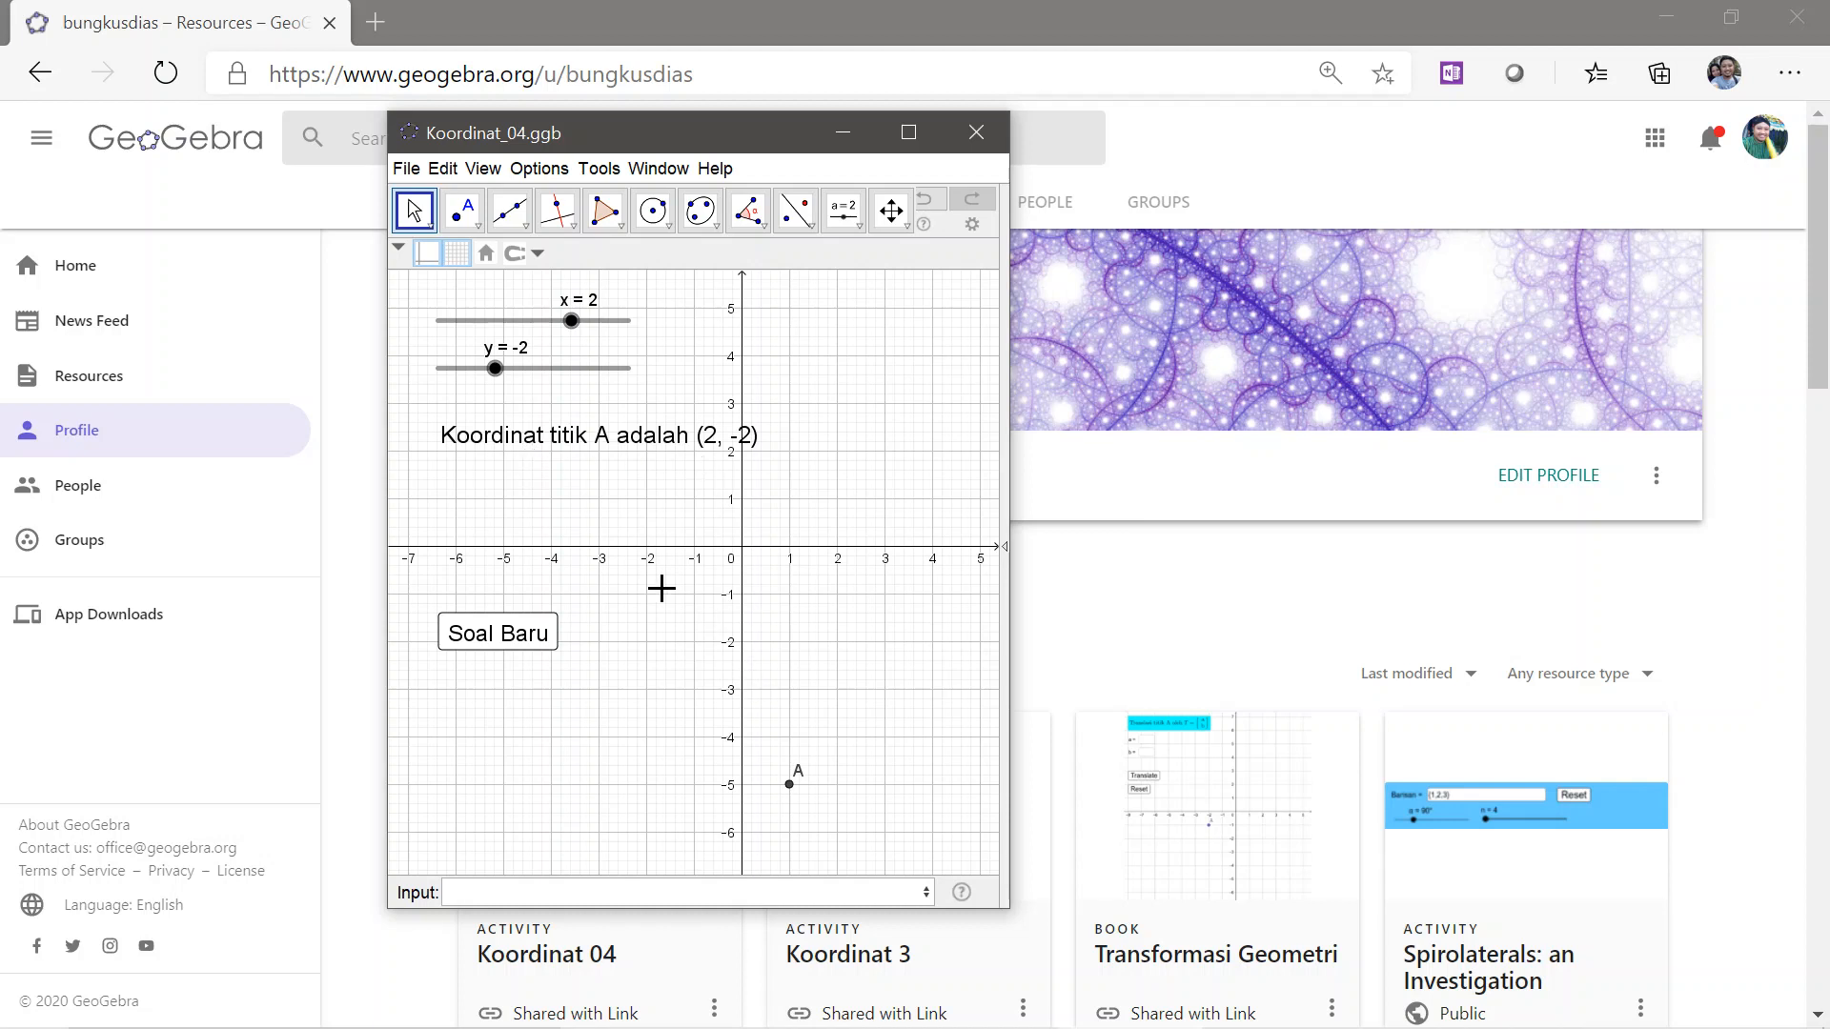
# Answer the coordinate question by setting slider x to 1 and slider y to -5
pyautogui.moveTo(572, 328)
pyautogui.mouseDown()
pyautogui.moveTo(533, 334)
pyautogui.moveTo(578, 334)
pyautogui.moveTo(533, 328)
pyautogui.moveTo(554, 330)
pyautogui.mouseUp()
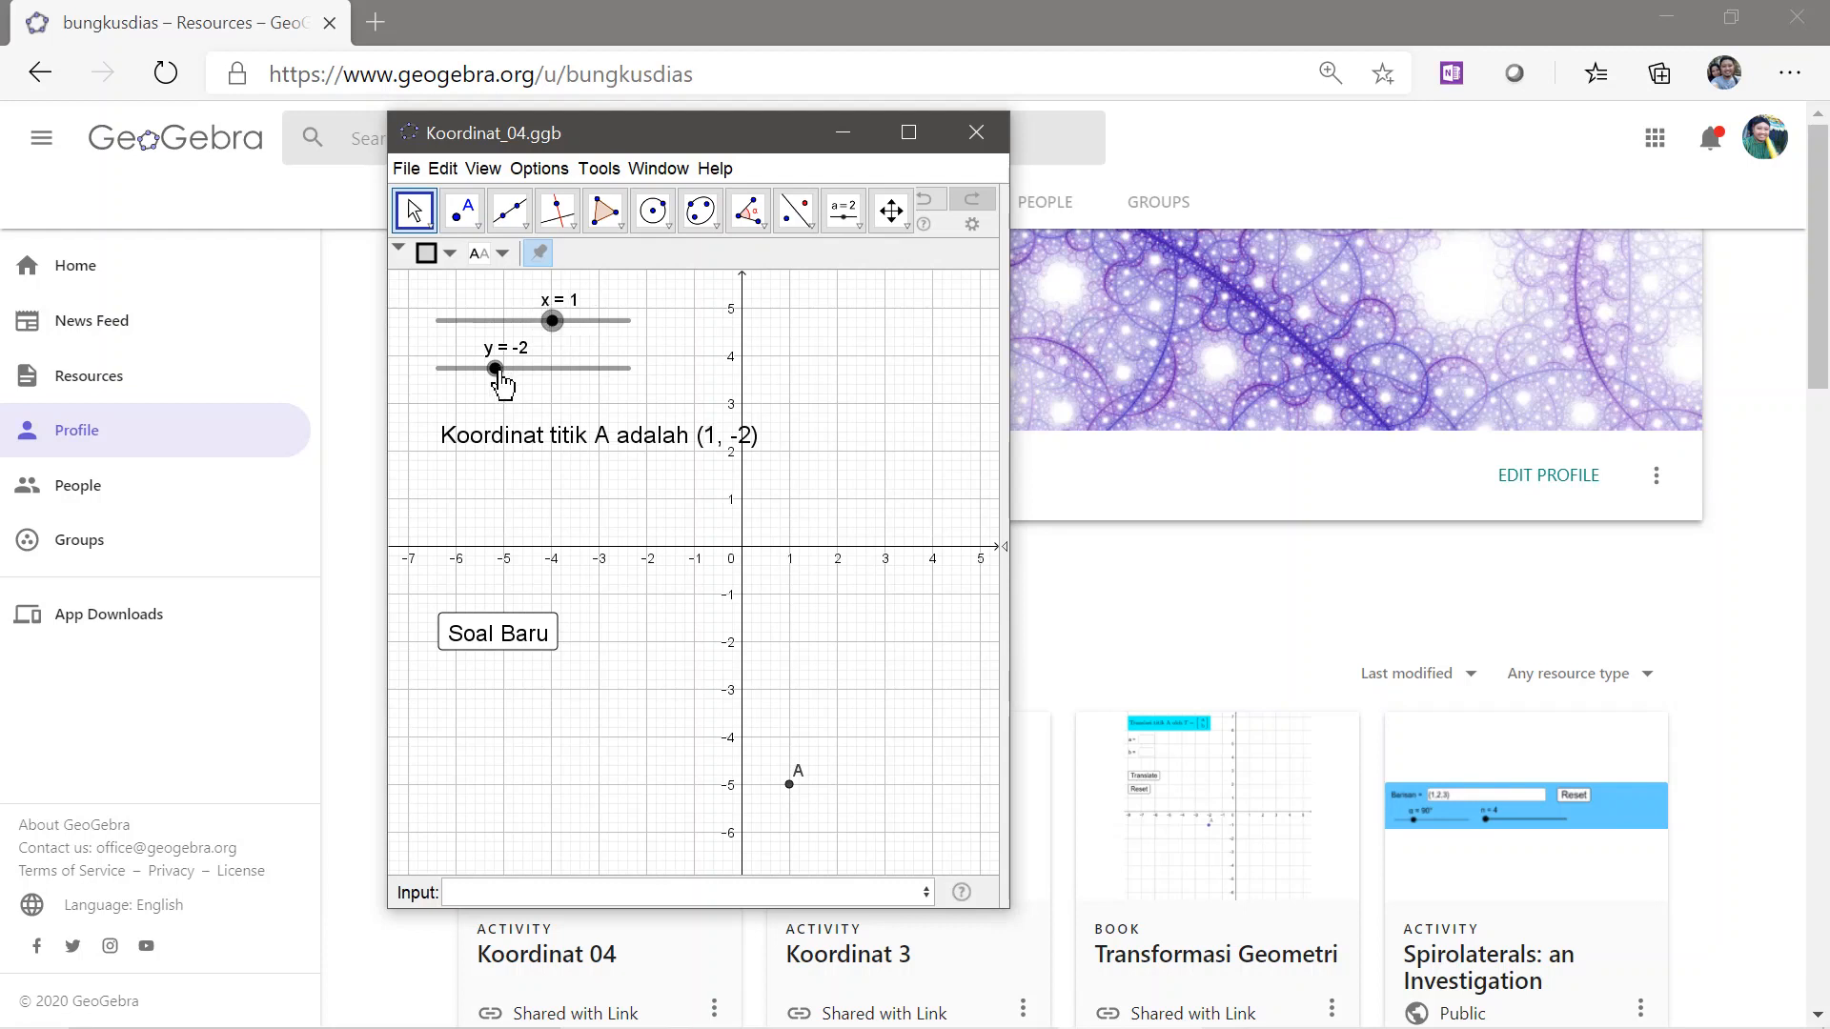
pyautogui.moveTo(496, 370); pyautogui.dragTo(514, 370)
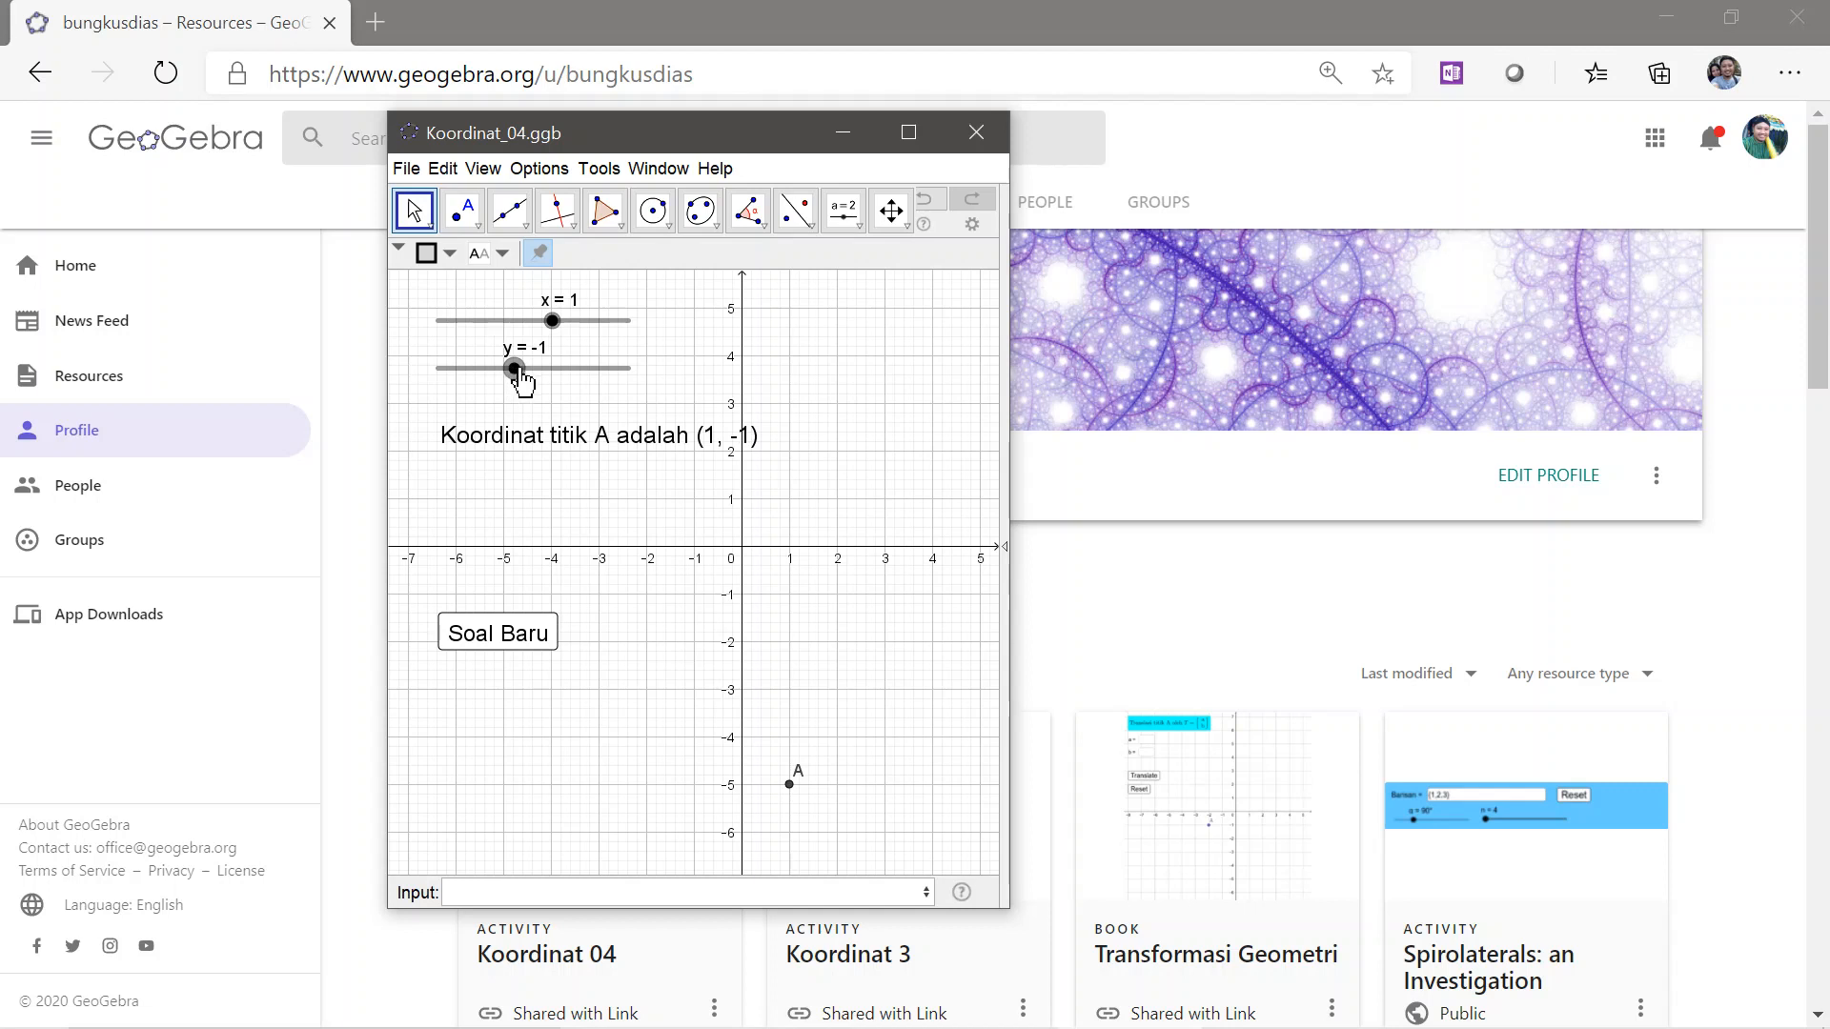
pyautogui.moveTo(520, 374); pyautogui.dragTo(500, 373)
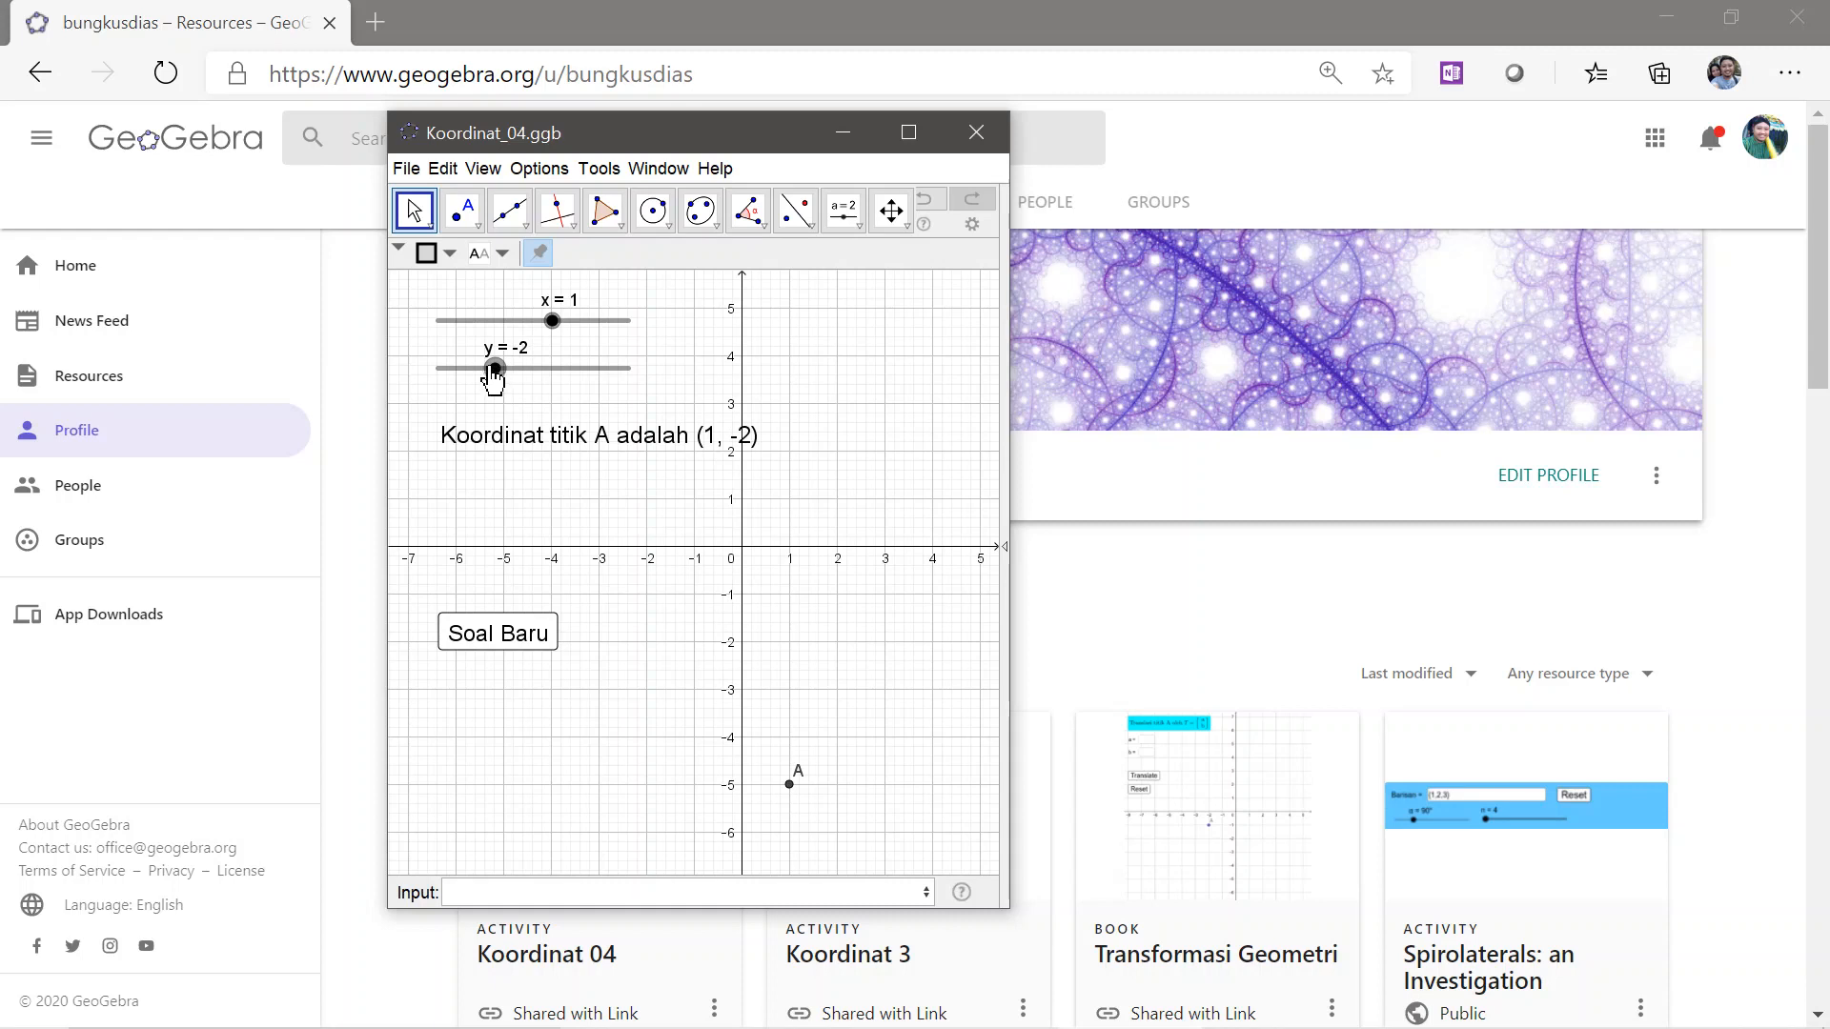
pyautogui.moveTo(489, 374); pyautogui.dragTo(432, 373)
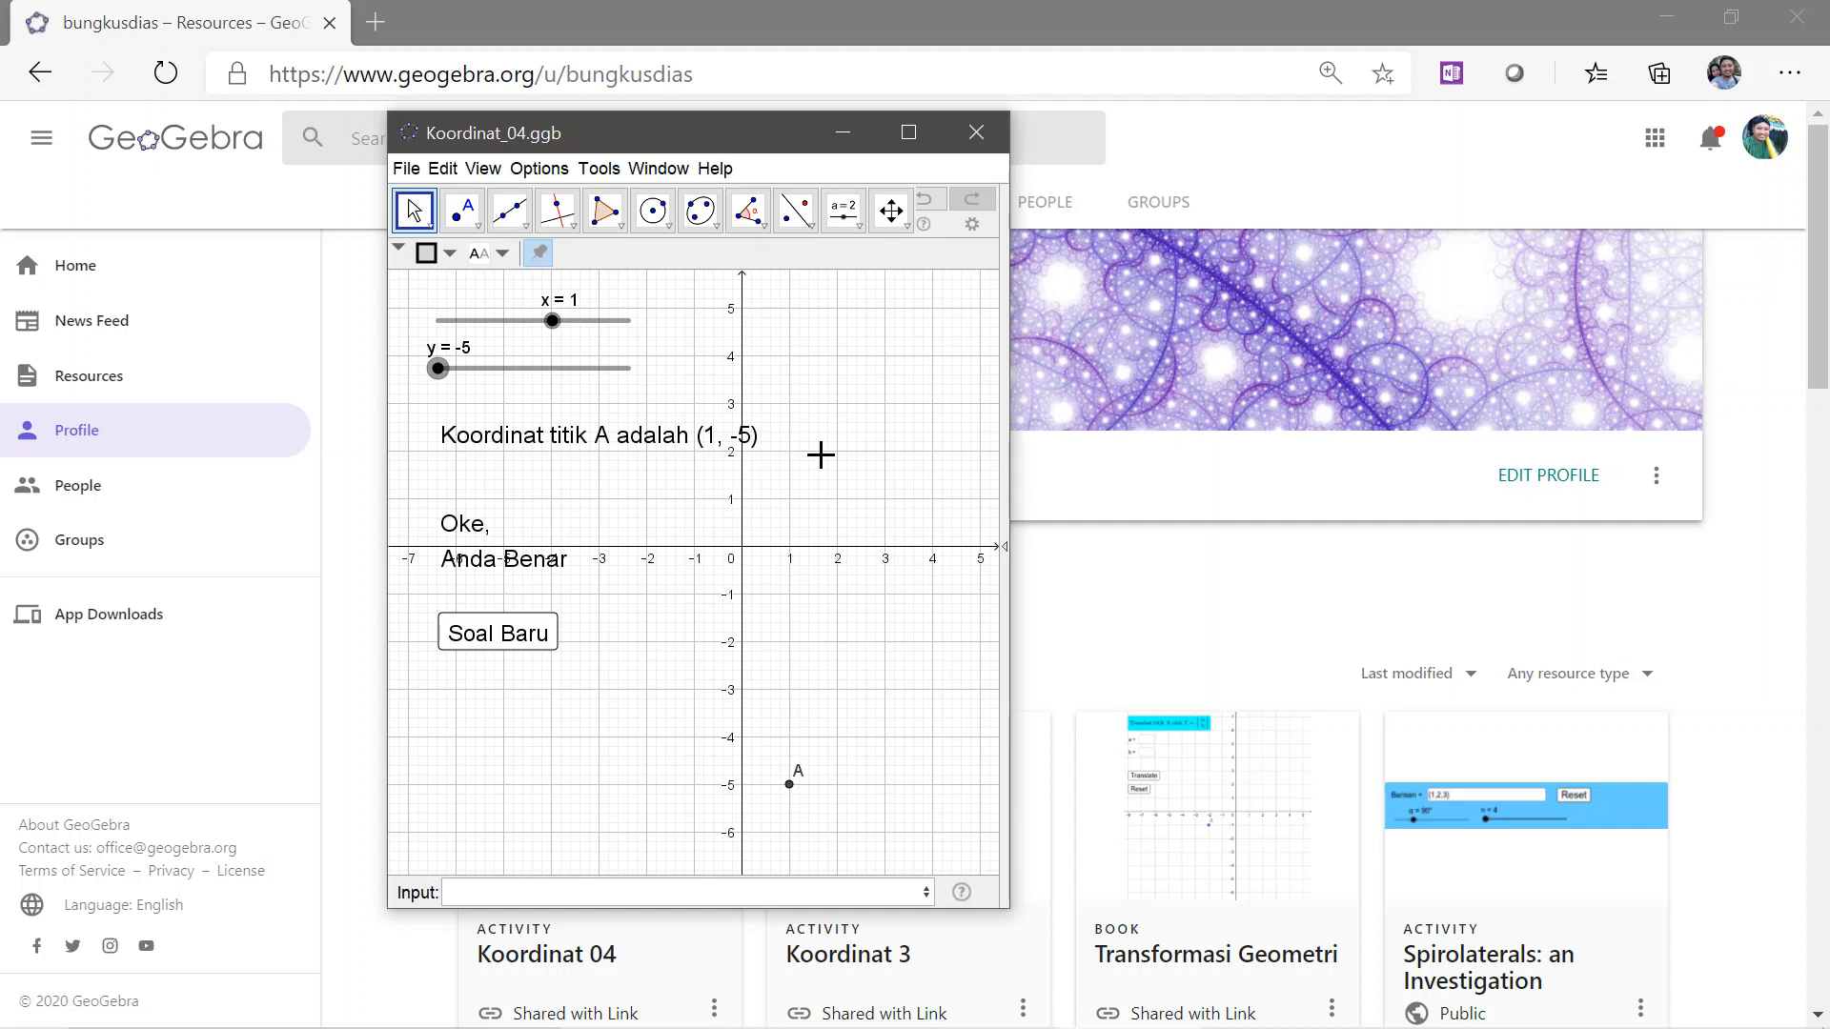
pyautogui.click(849, 215)
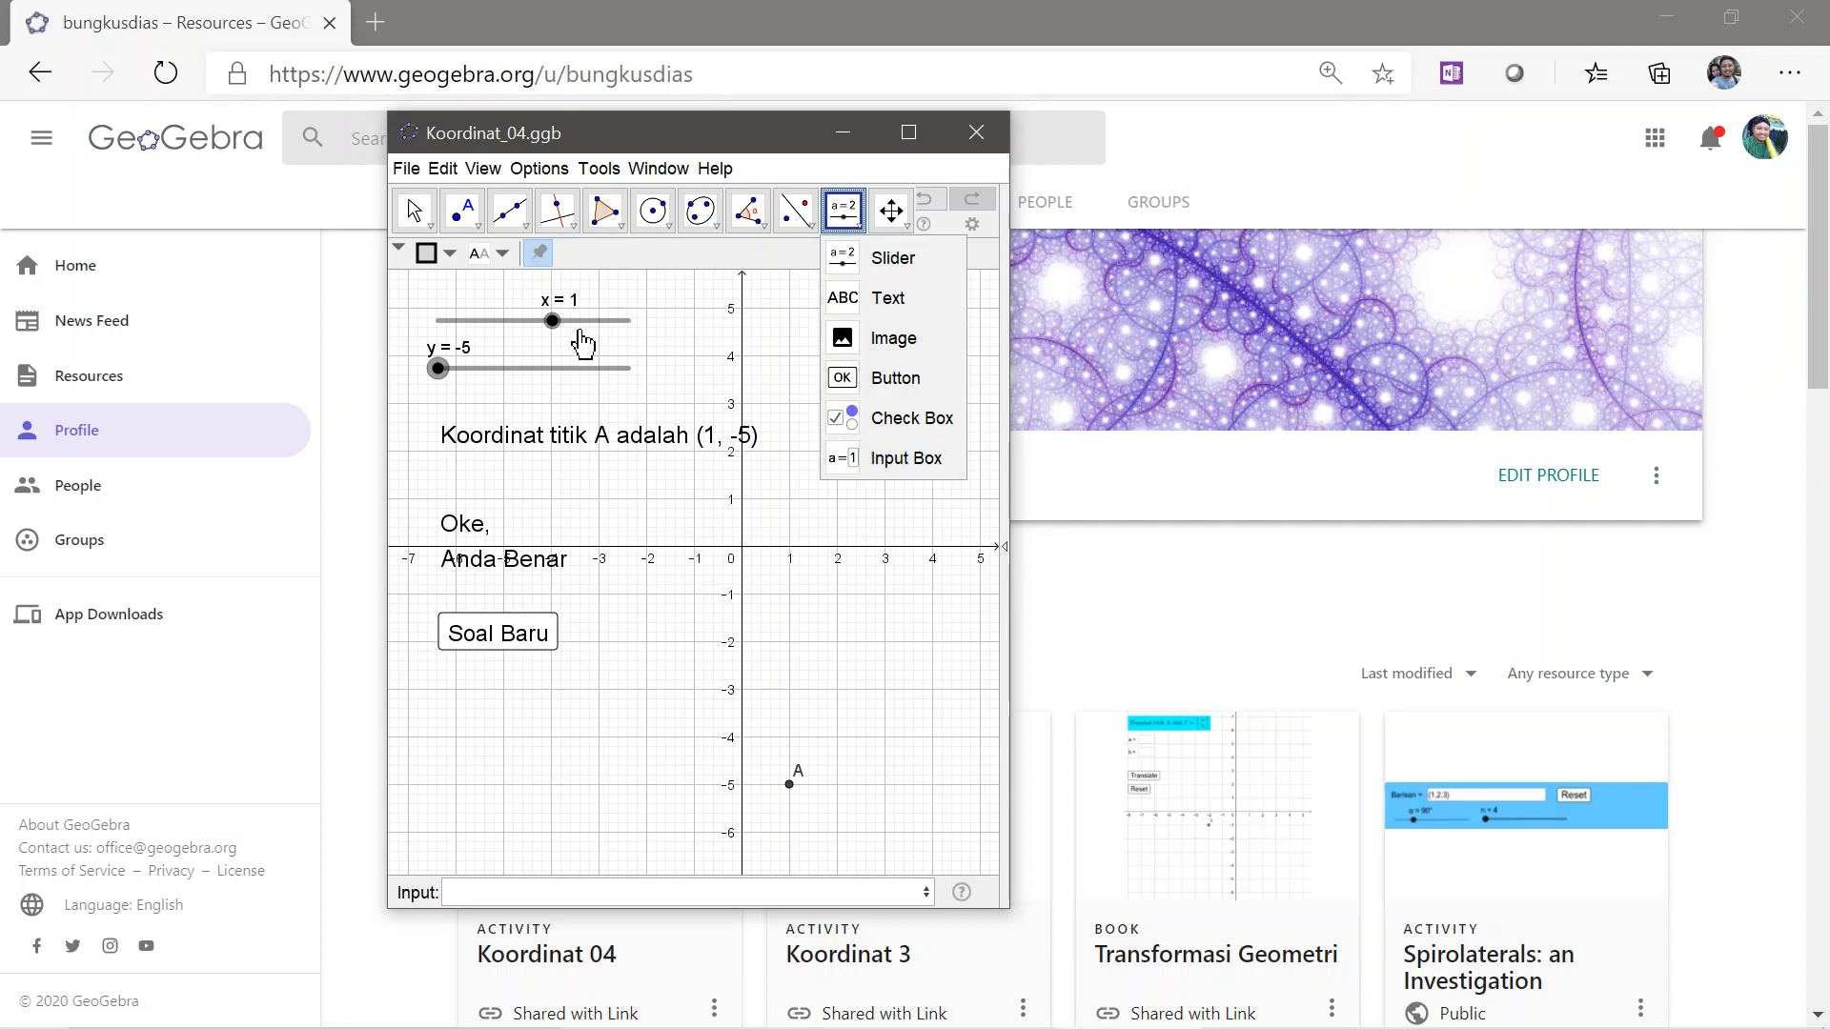
pyautogui.click(686, 350)
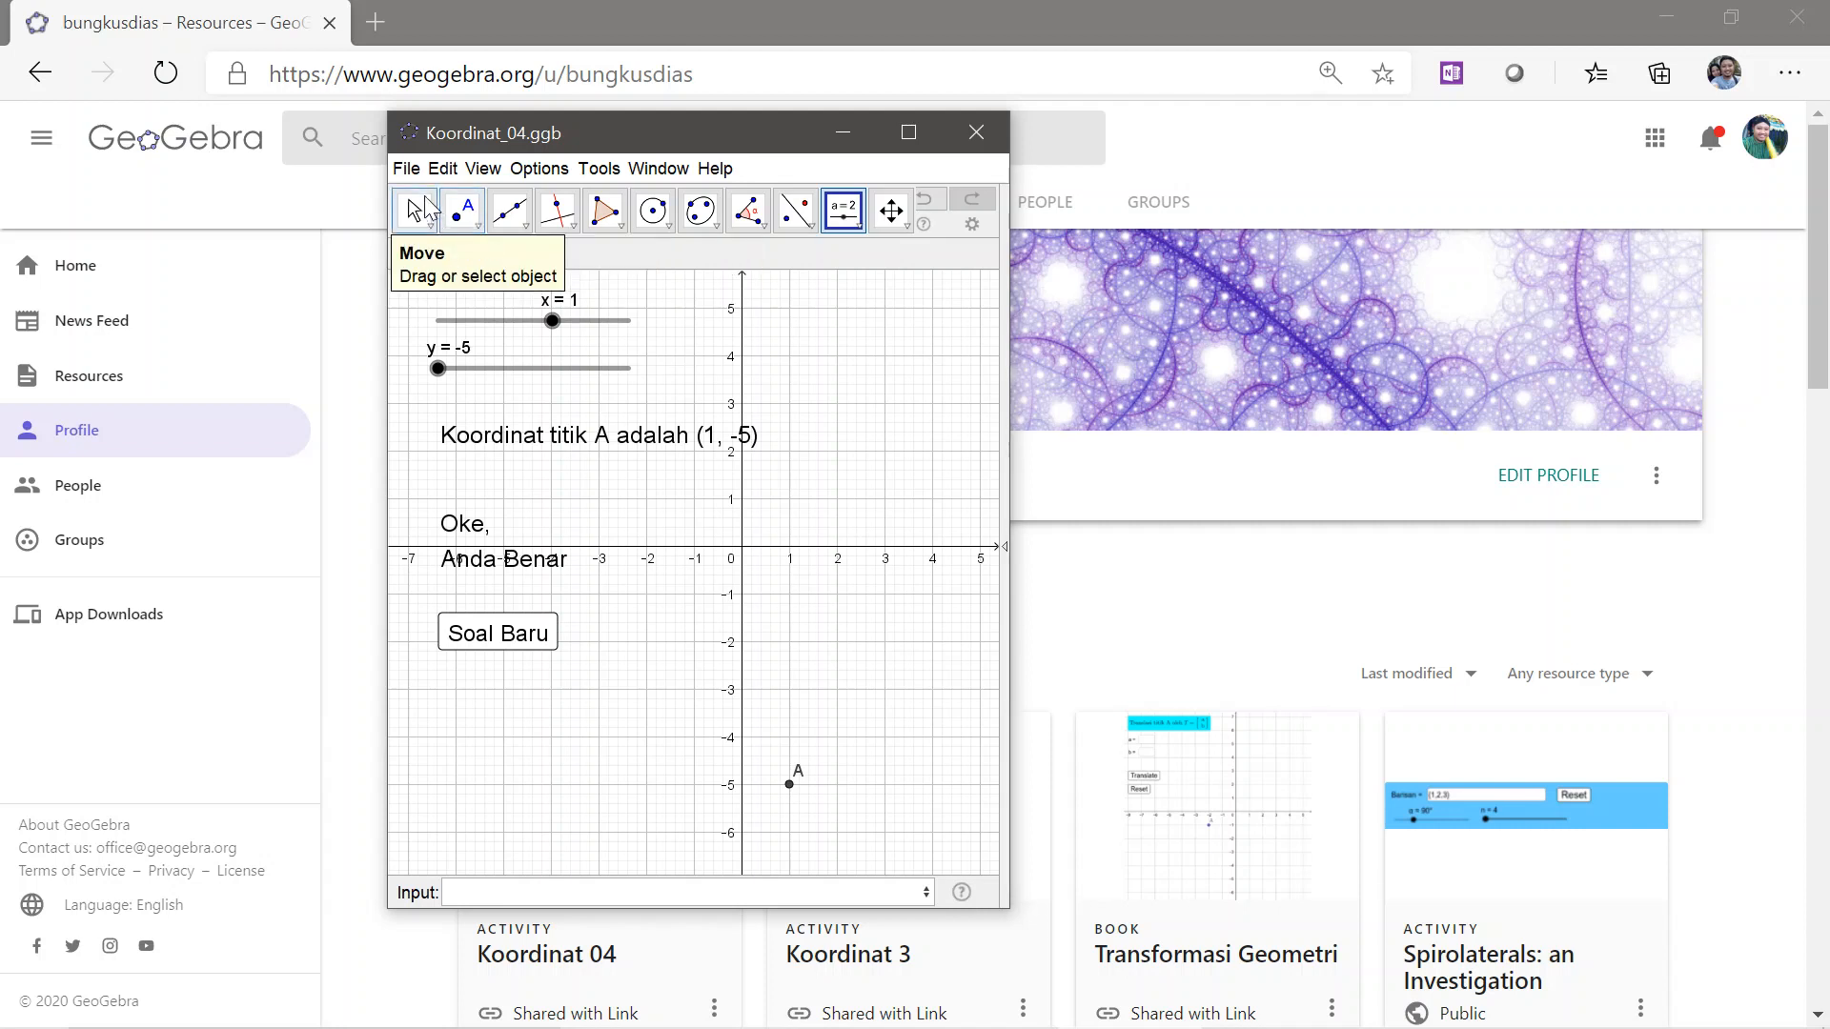
# Open a new blank window and define a random integer a using RandomBetween with a minimum of -5
pyautogui.click(407, 170)
pyautogui.click(448, 200)
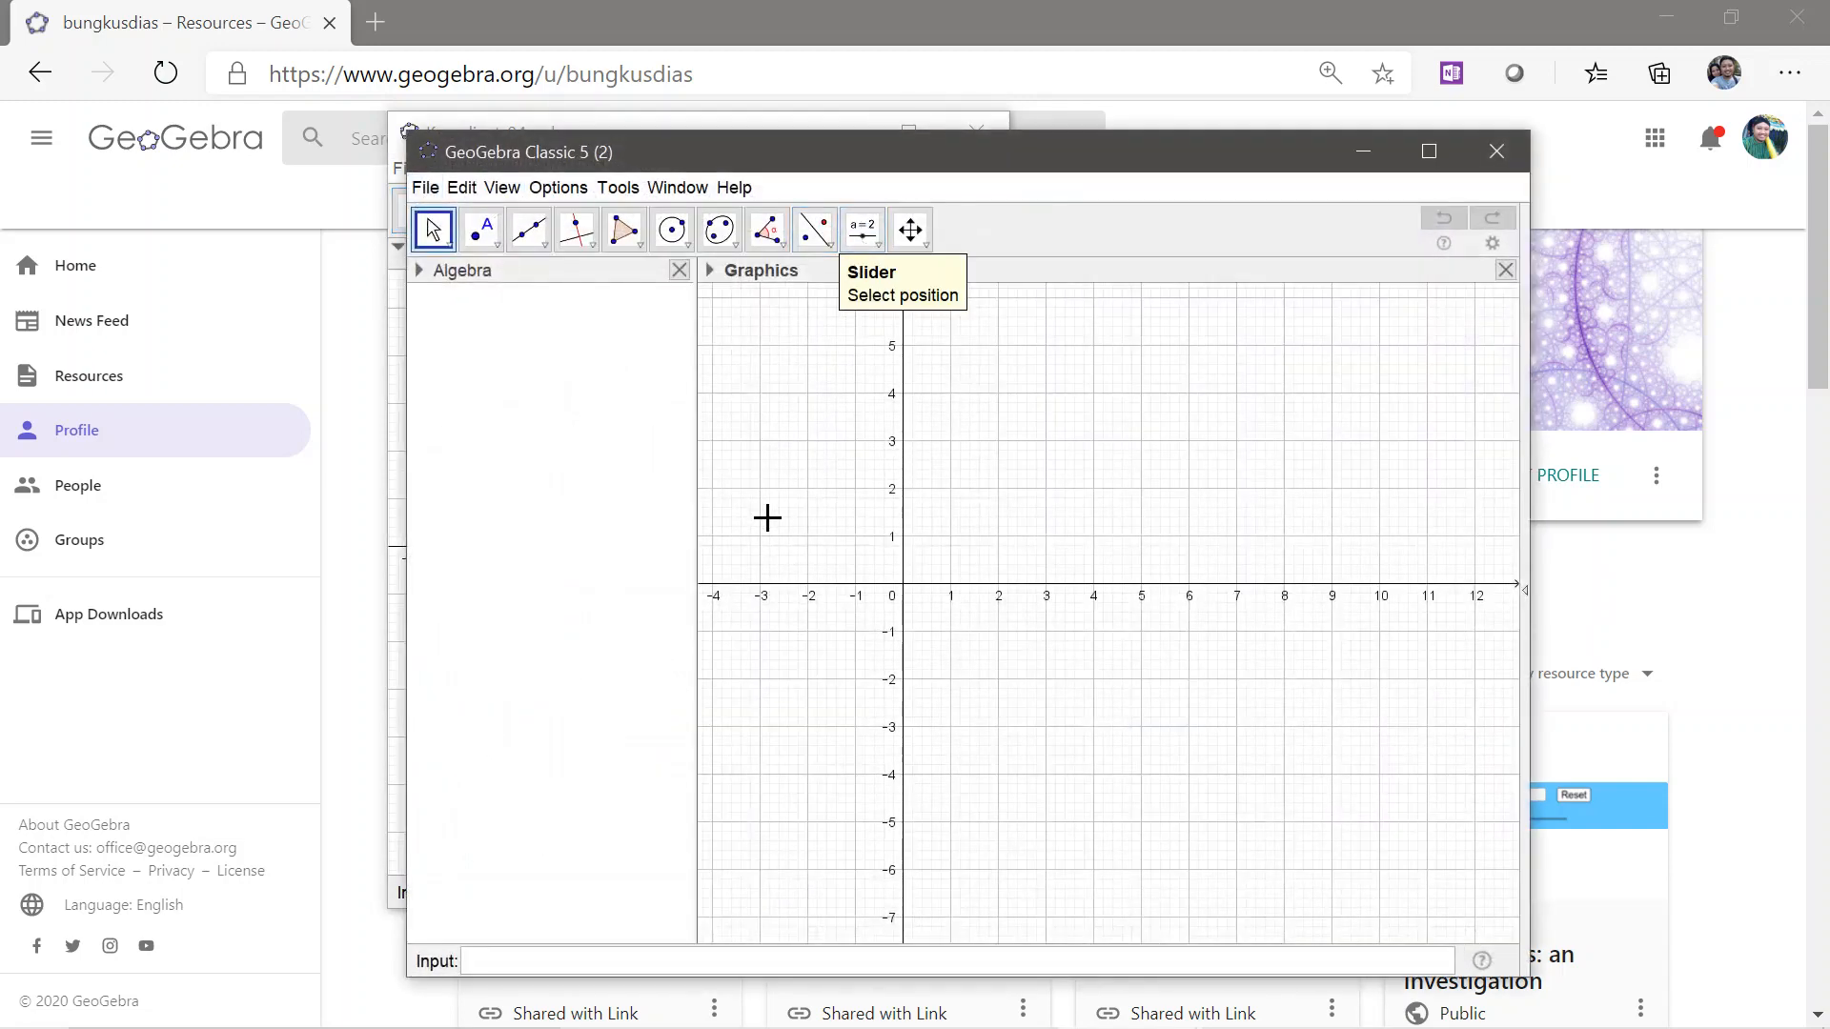
pyautogui.click(578, 959)
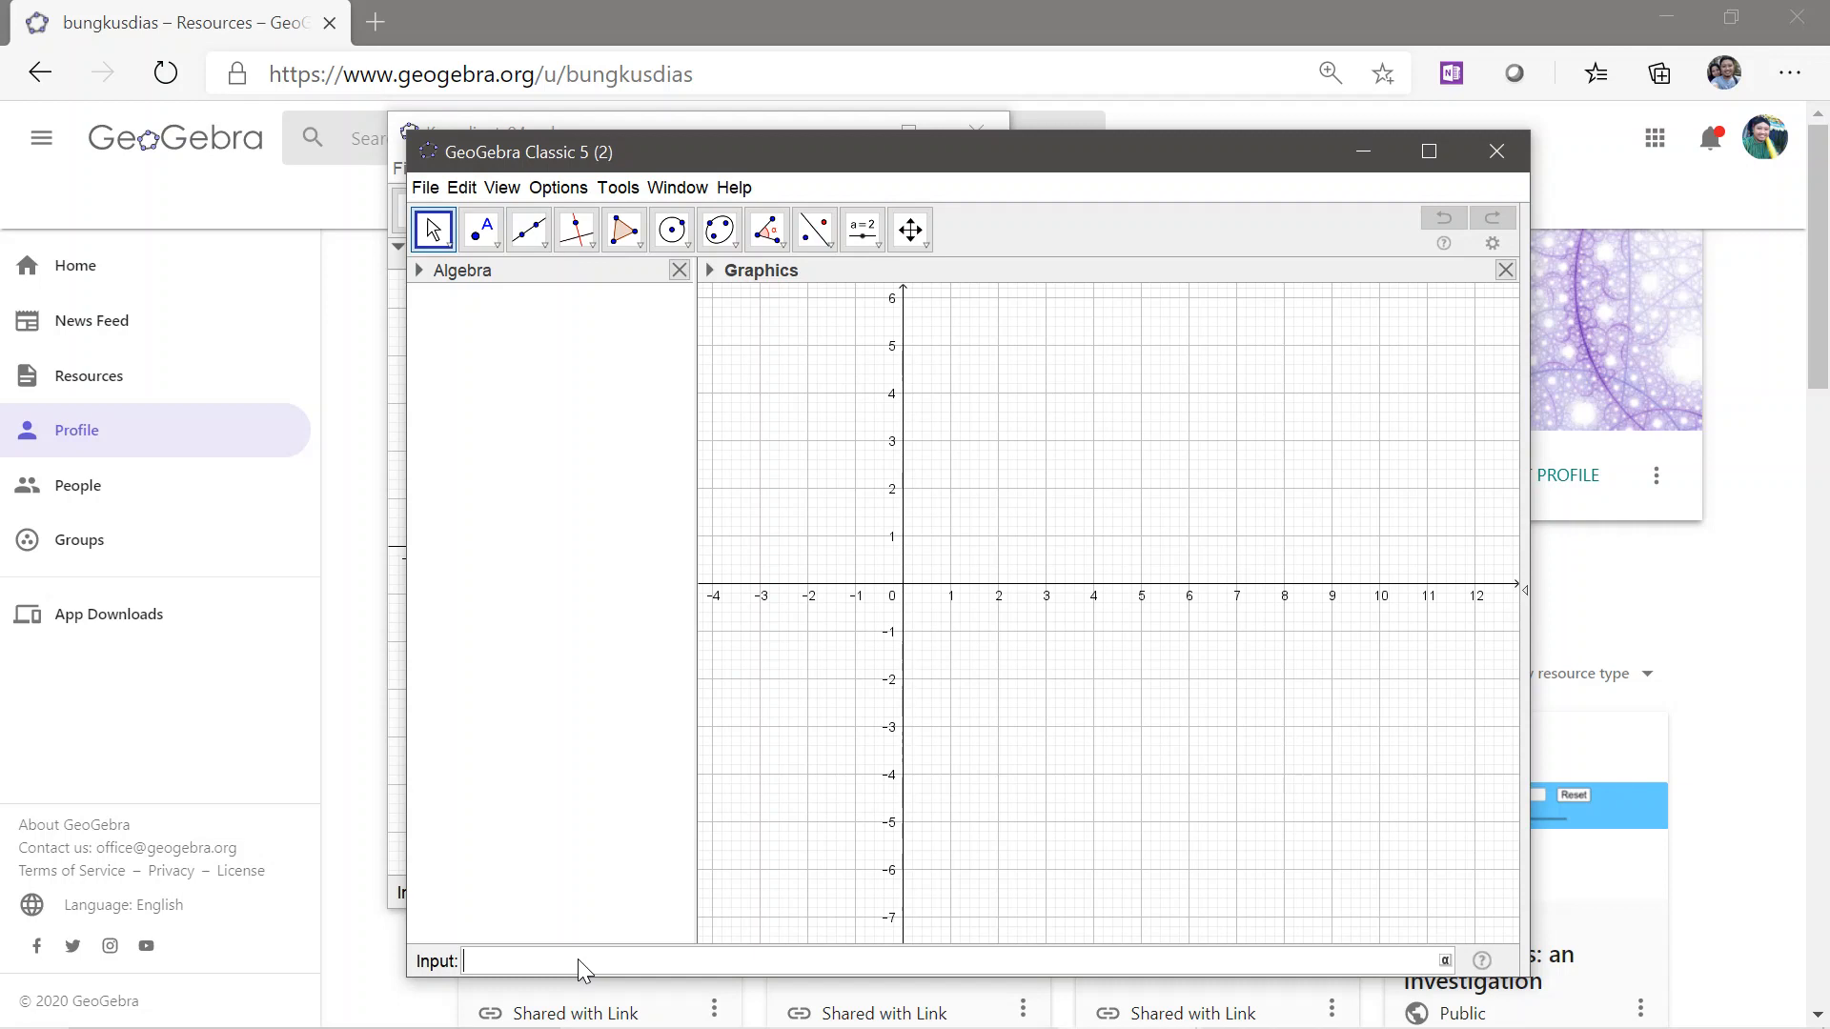
pyautogui.write('rand')
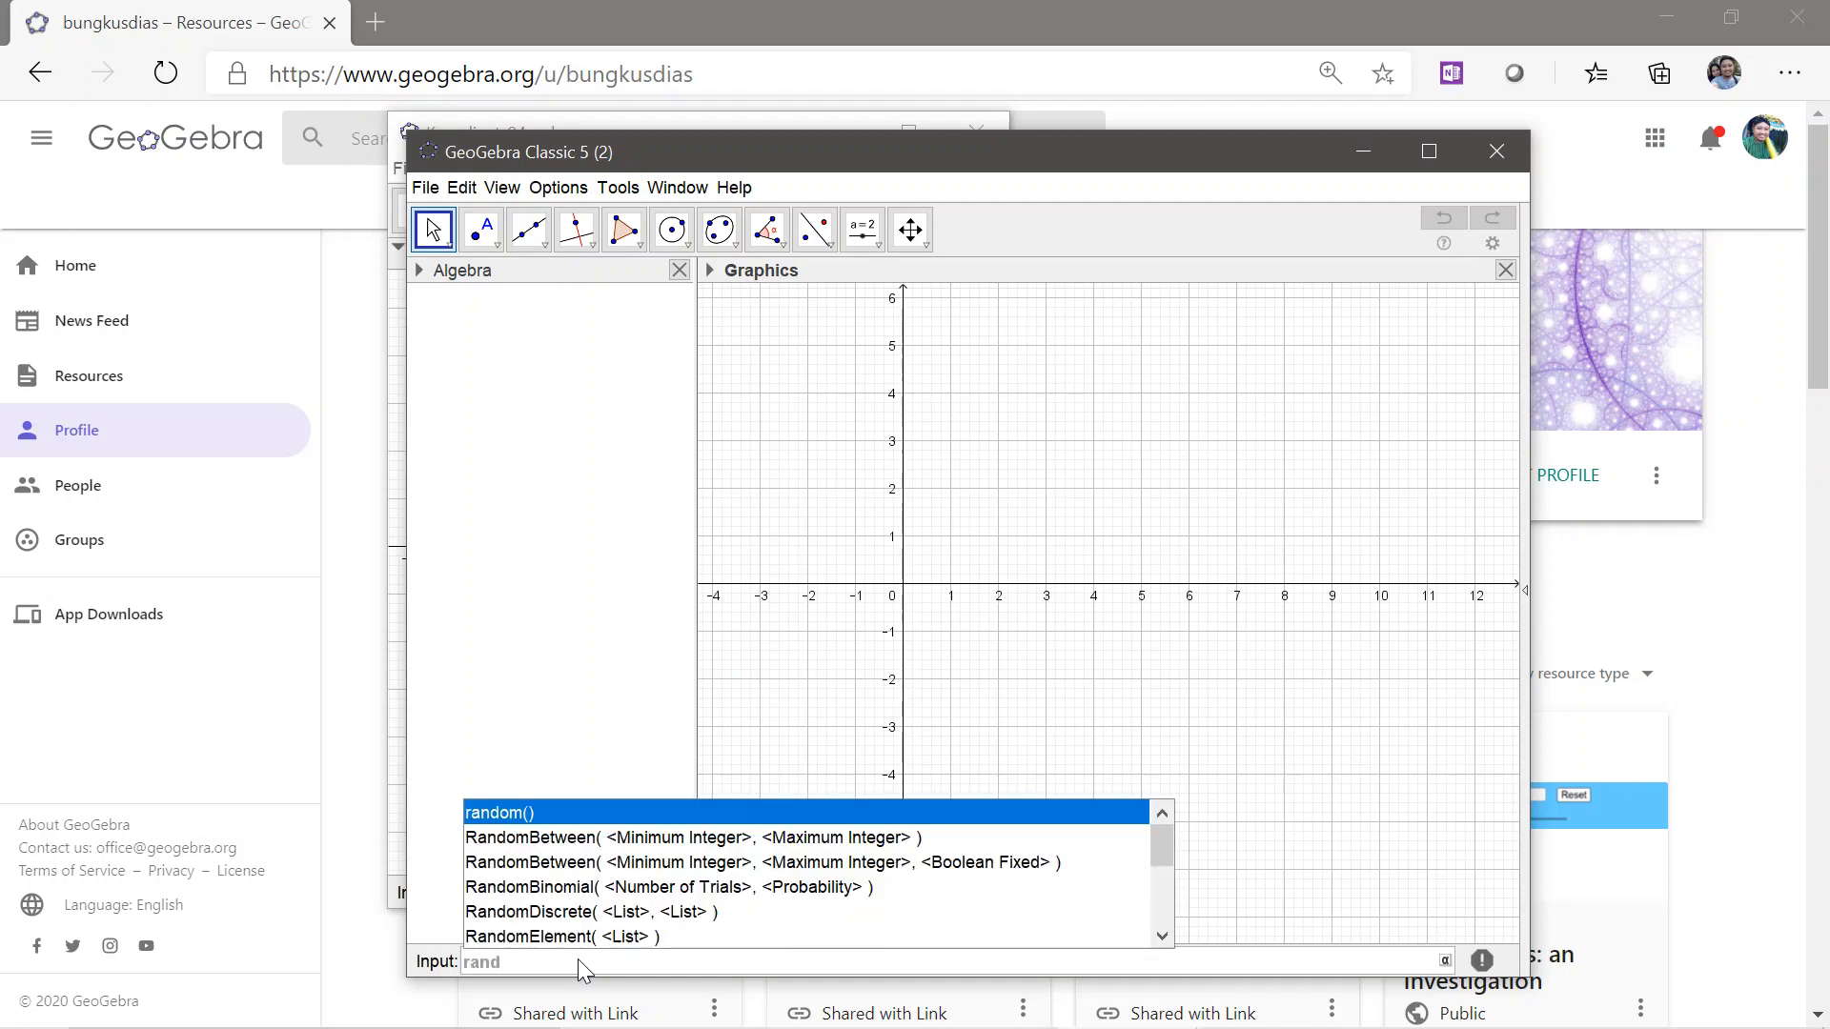
pyautogui.press('Down')
pyautogui.press('Return')
pyautogui.write('-4')
pyautogui.press('Tab')
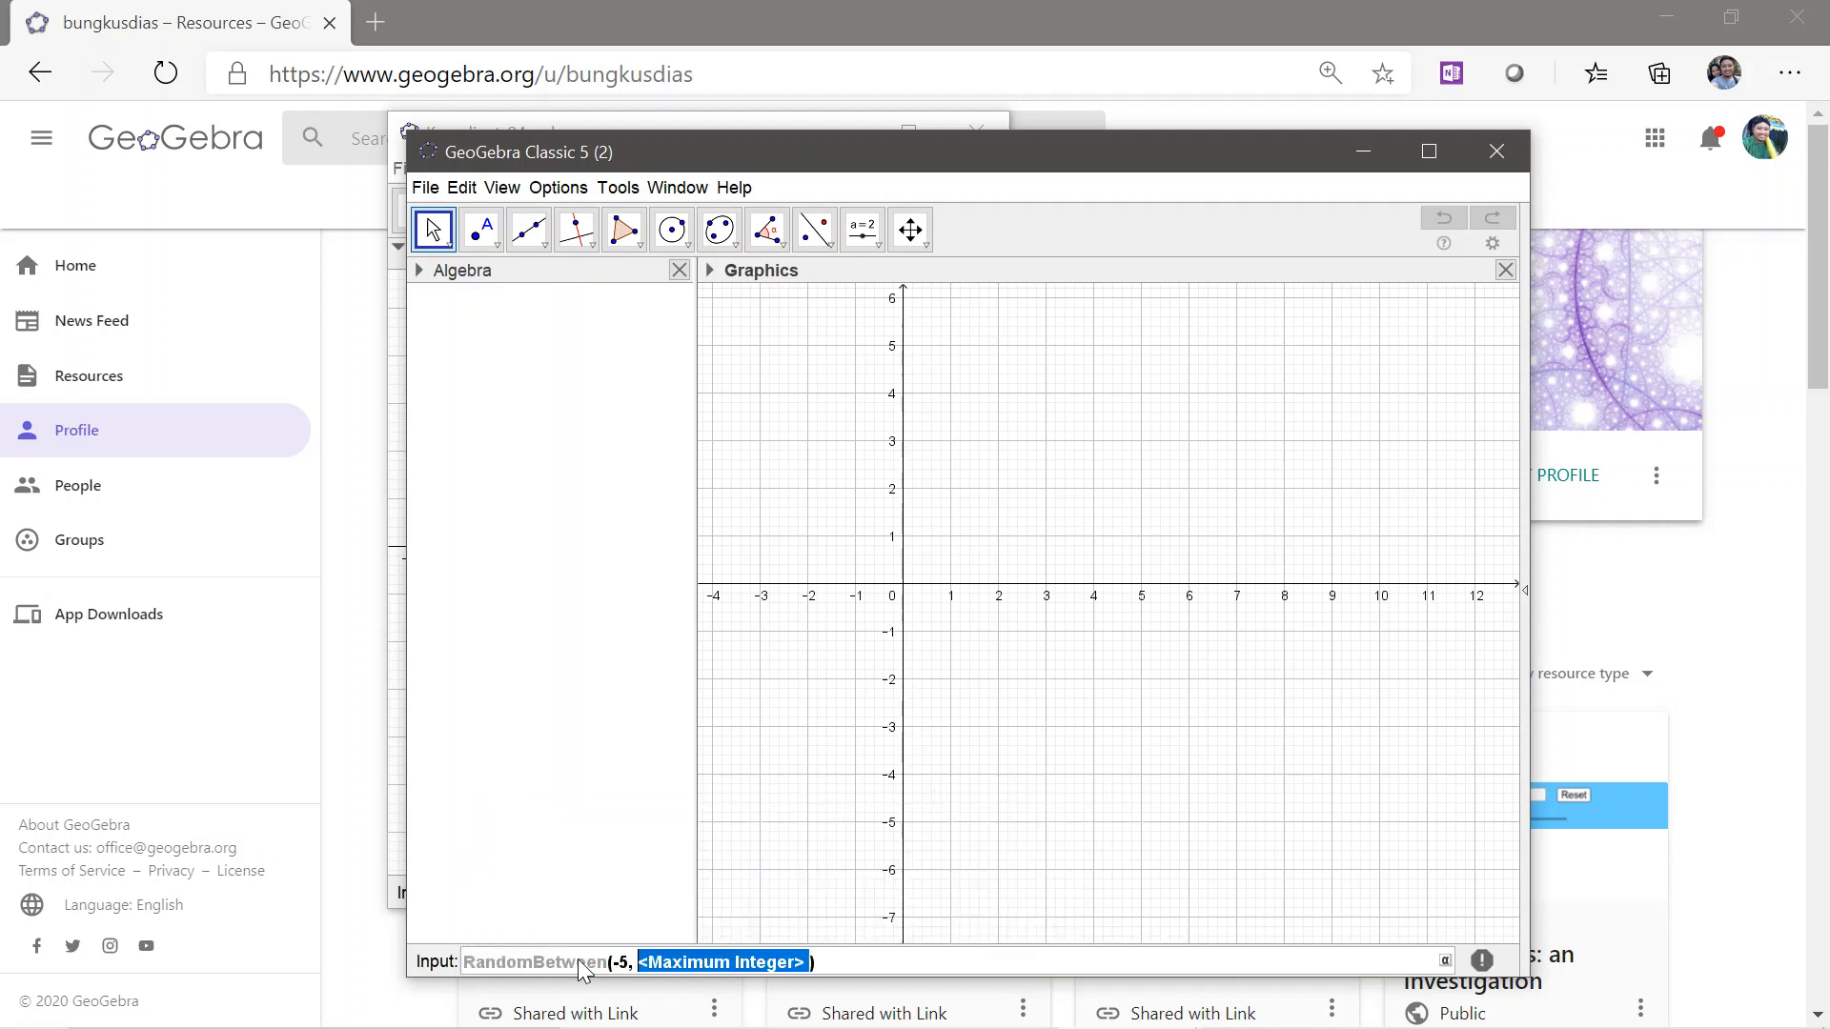
pyautogui.write('4')
pyautogui.press('Return')
# Define a second random integer b using RandomBetween from -5 to 5
pyautogui.write('rand')
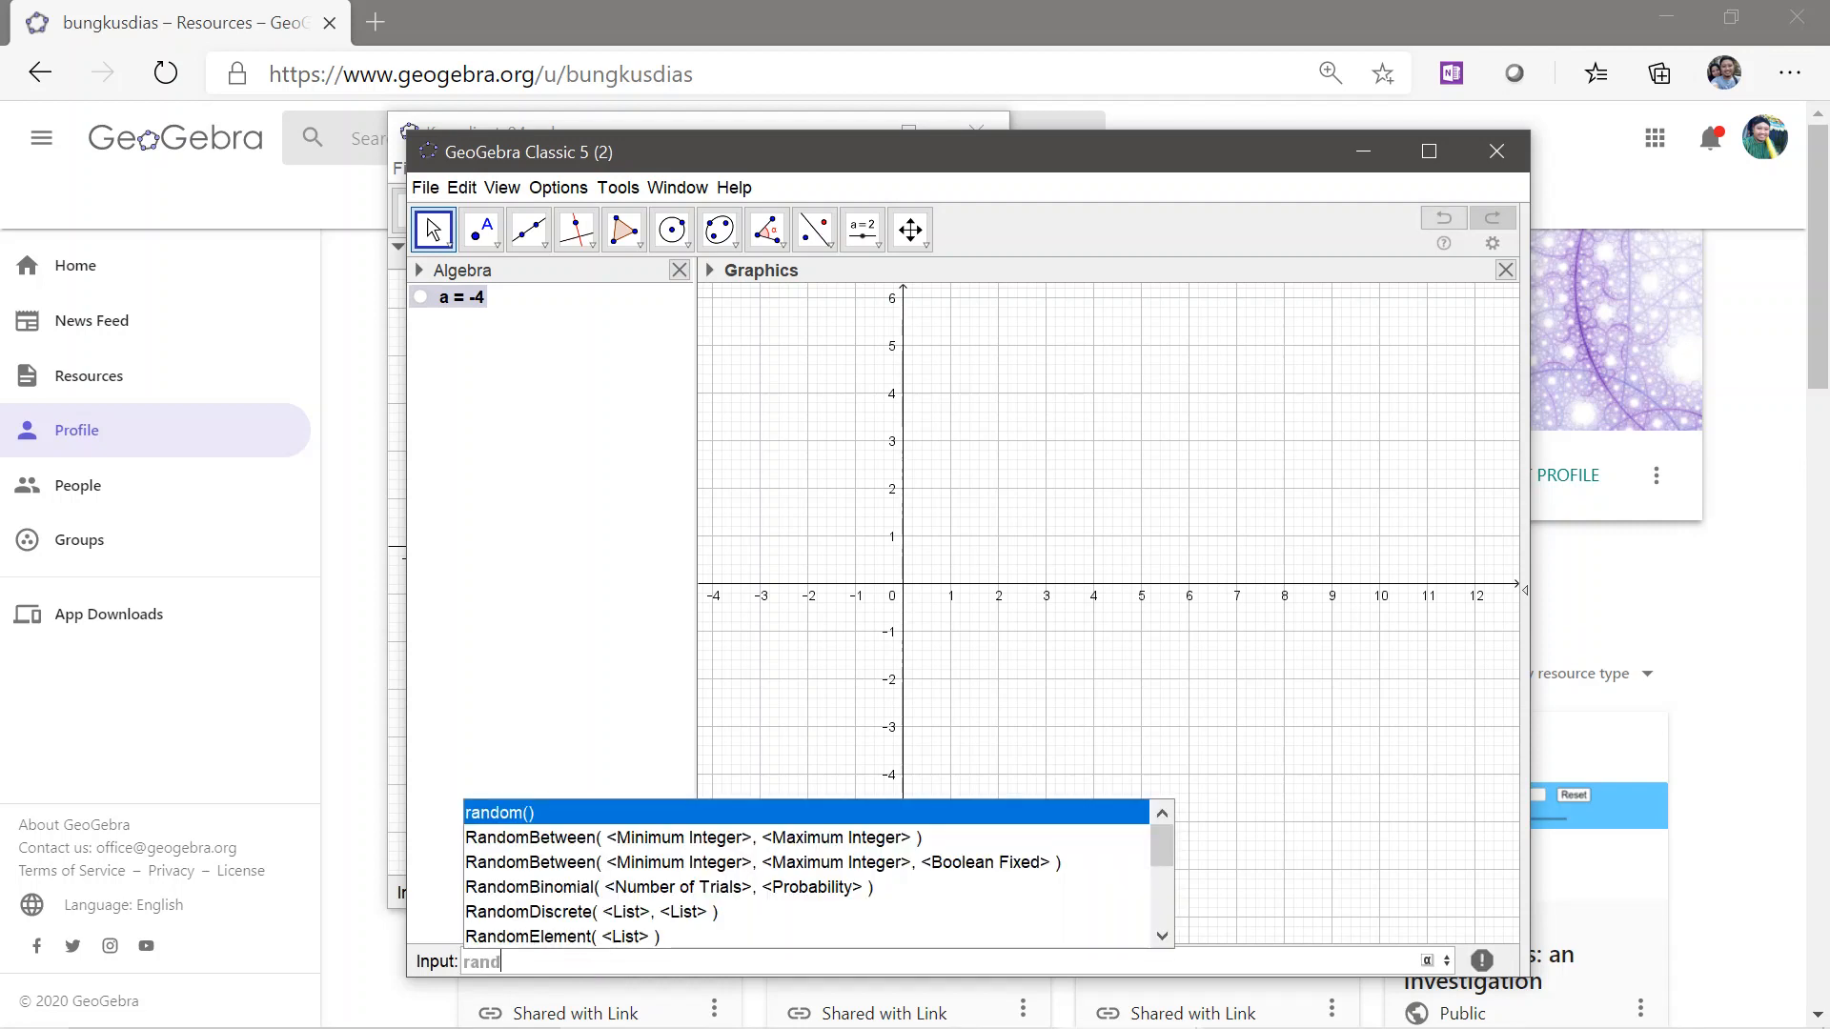
pyautogui.press('Down')
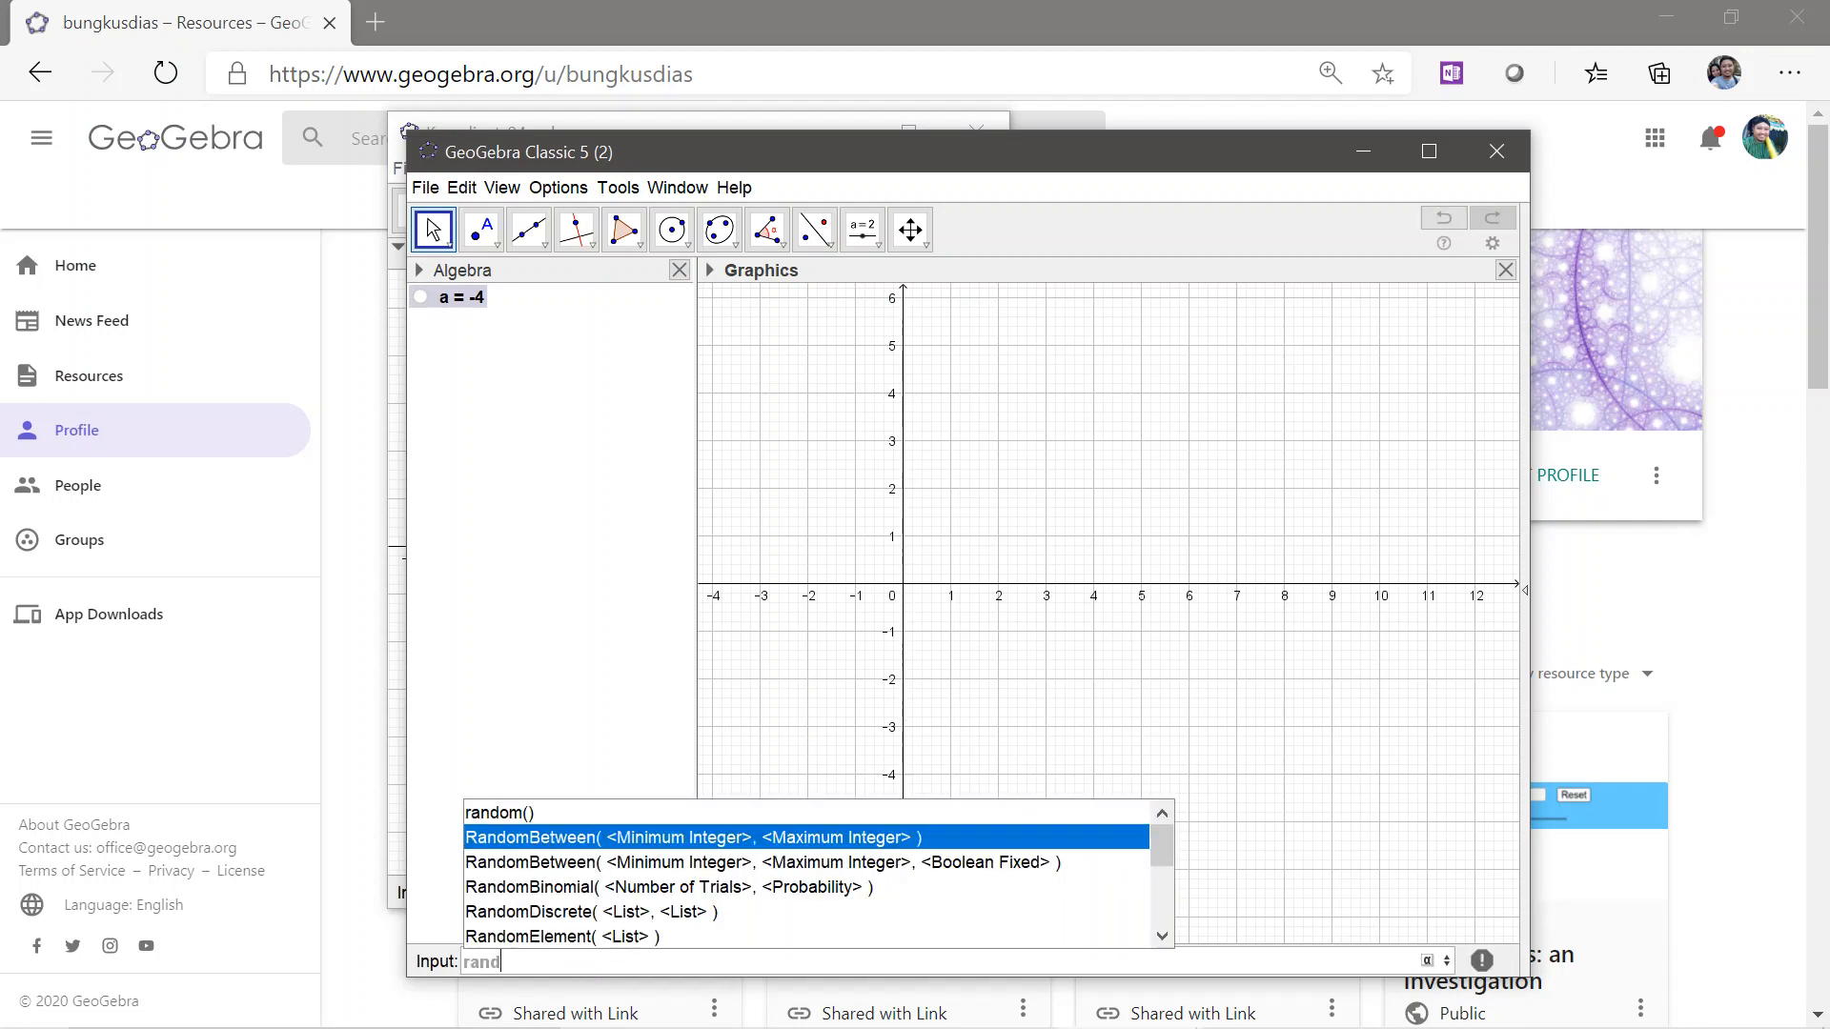
pyautogui.press('Return')
pyautogui.write('-5')
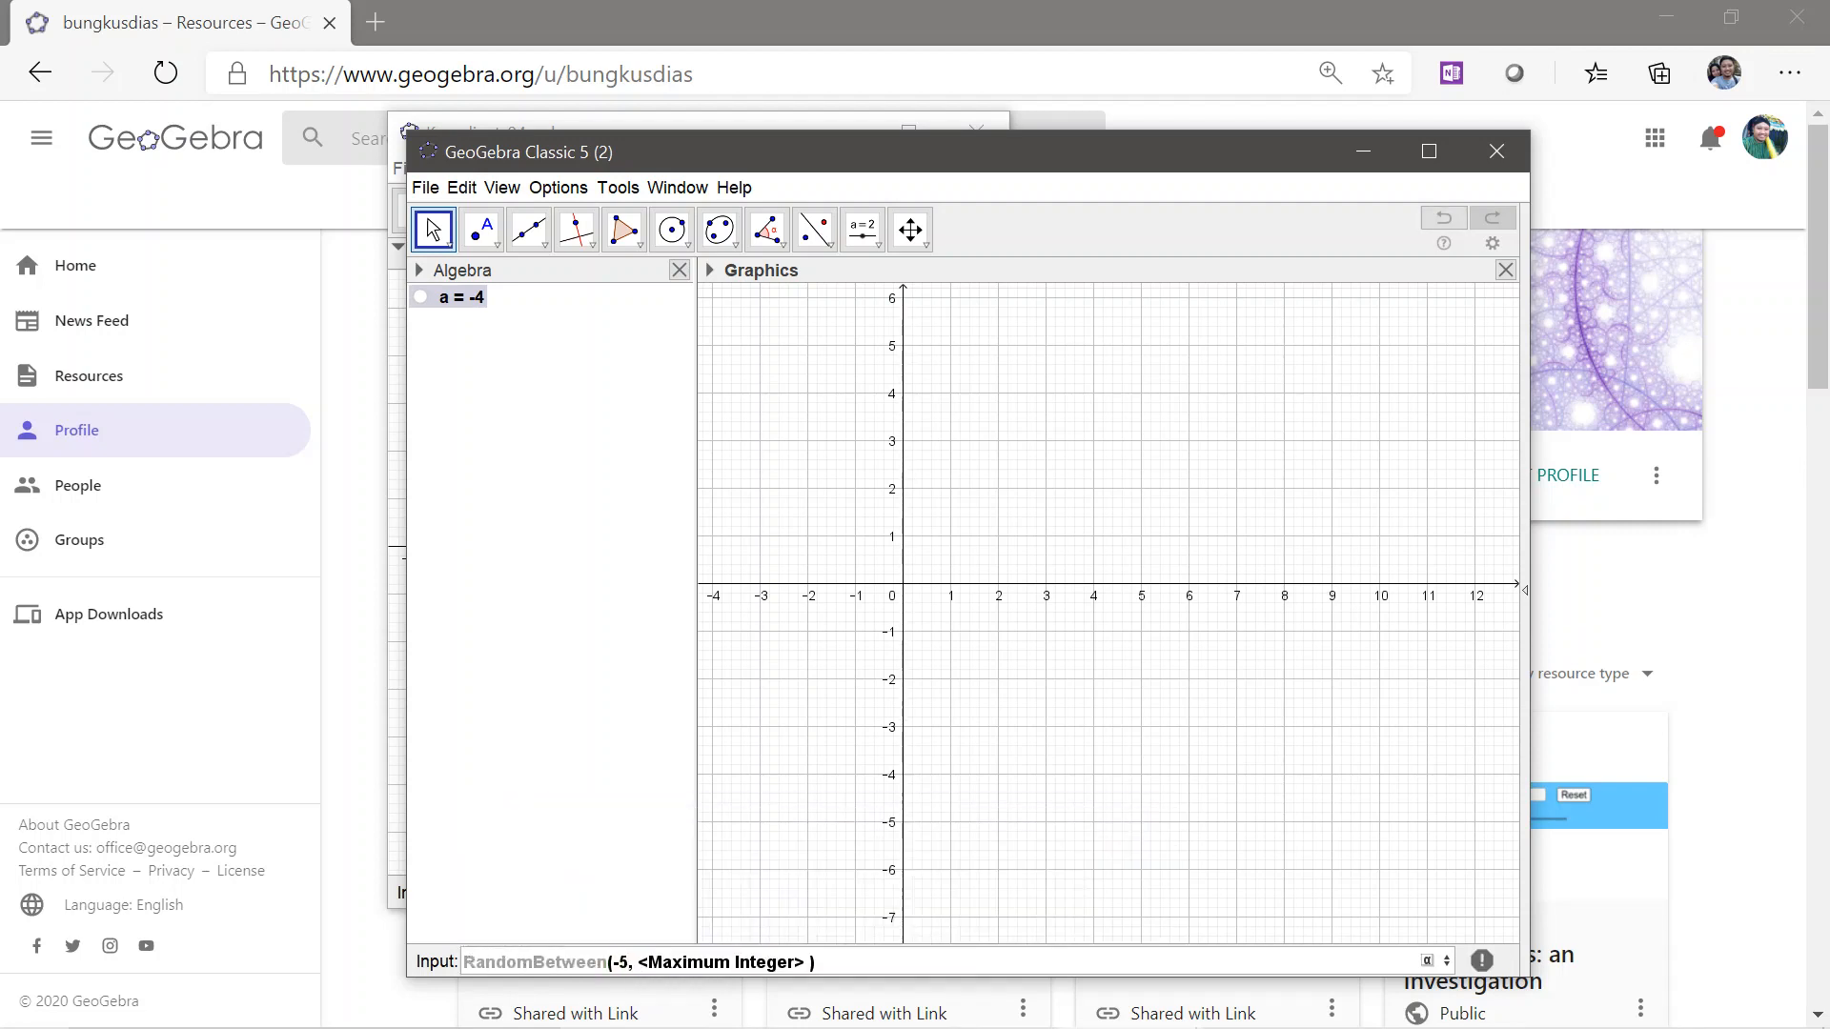
pyautogui.press('Tab')
pyautogui.write('5')
pyautogui.press('Return')
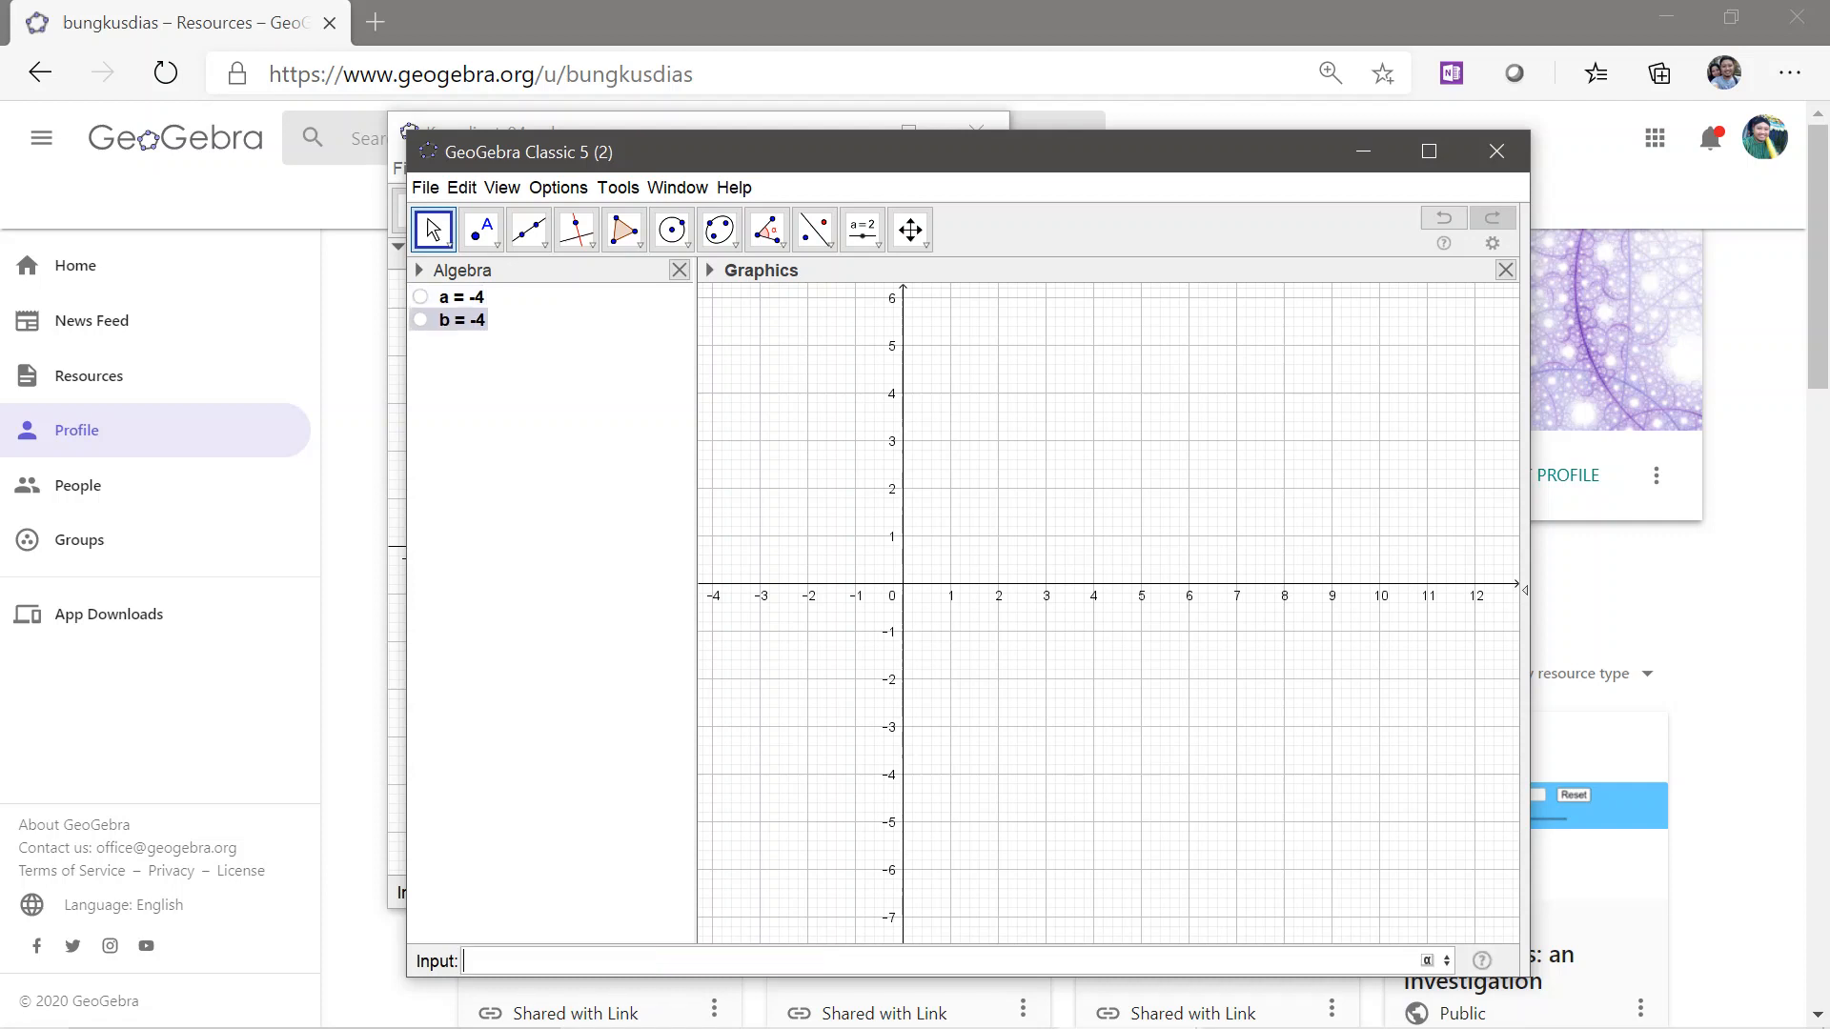
# Create a point with coordinates (a,b) from the two random integers
pyautogui.write('(a,b')
pyautogui.press('Return')
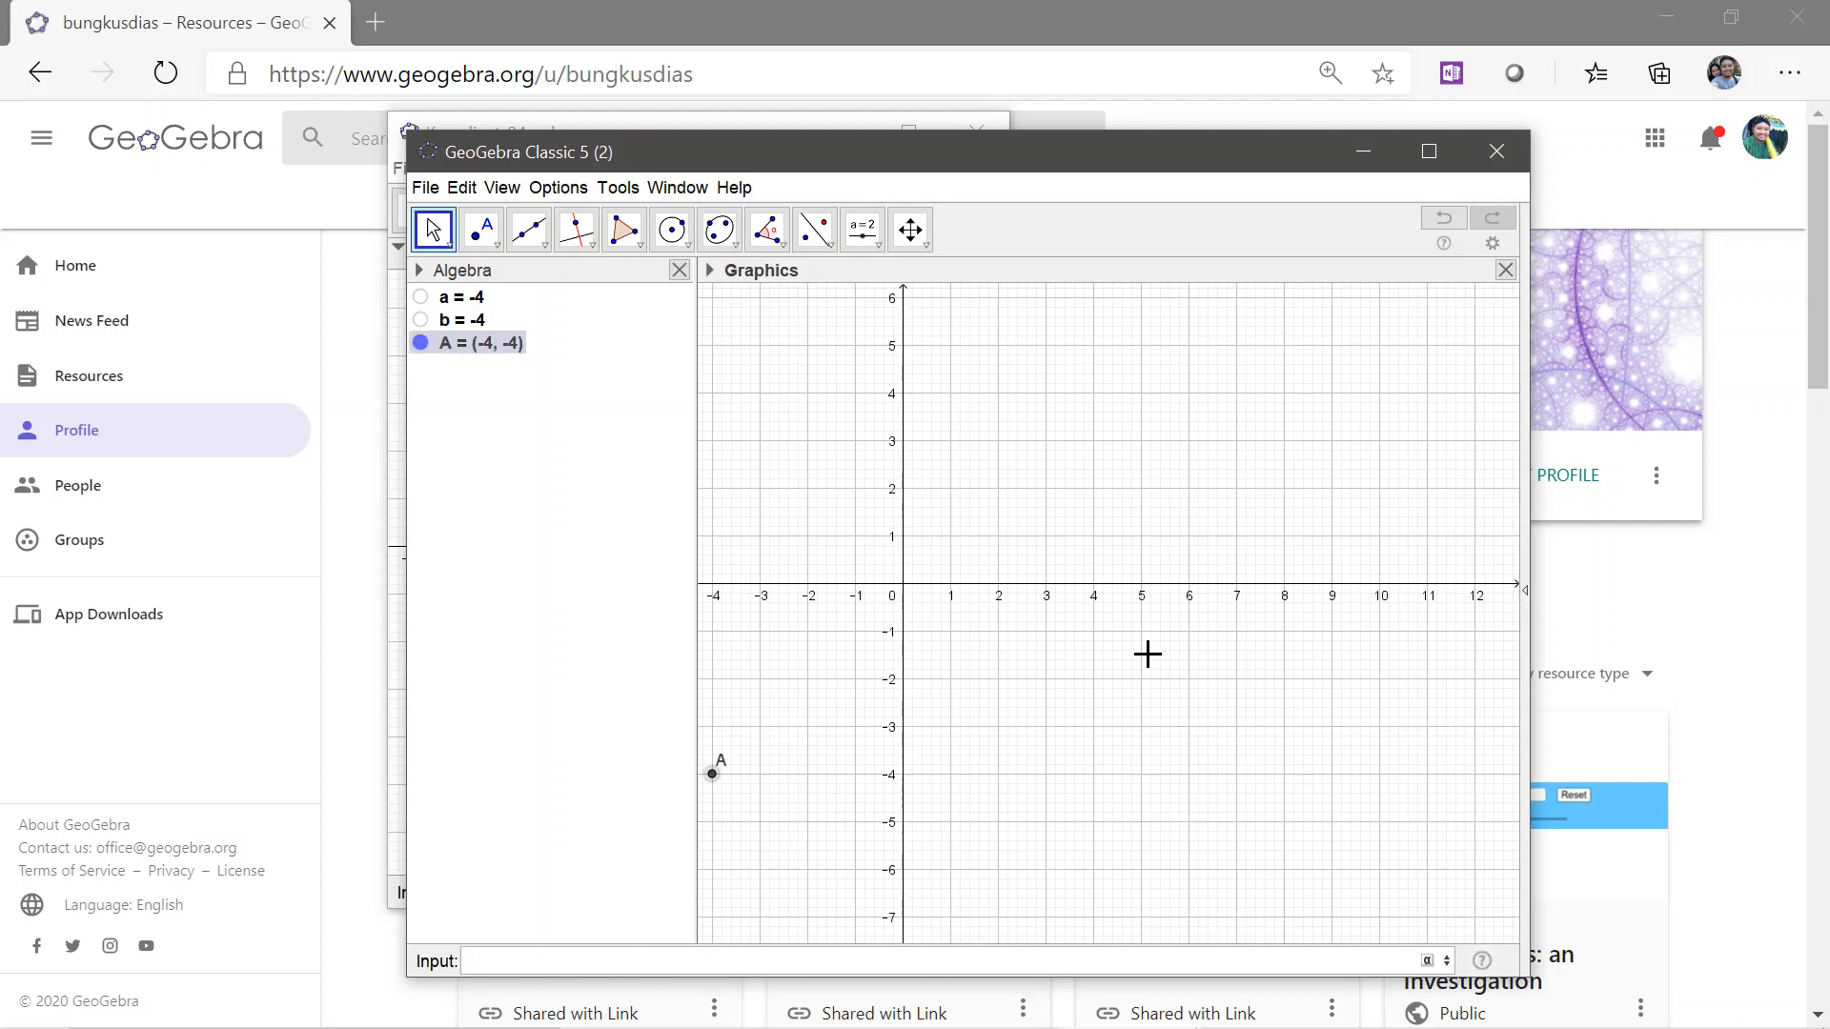
pyautogui.moveTo(1094, 552); pyautogui.dragTo(1278, 486)
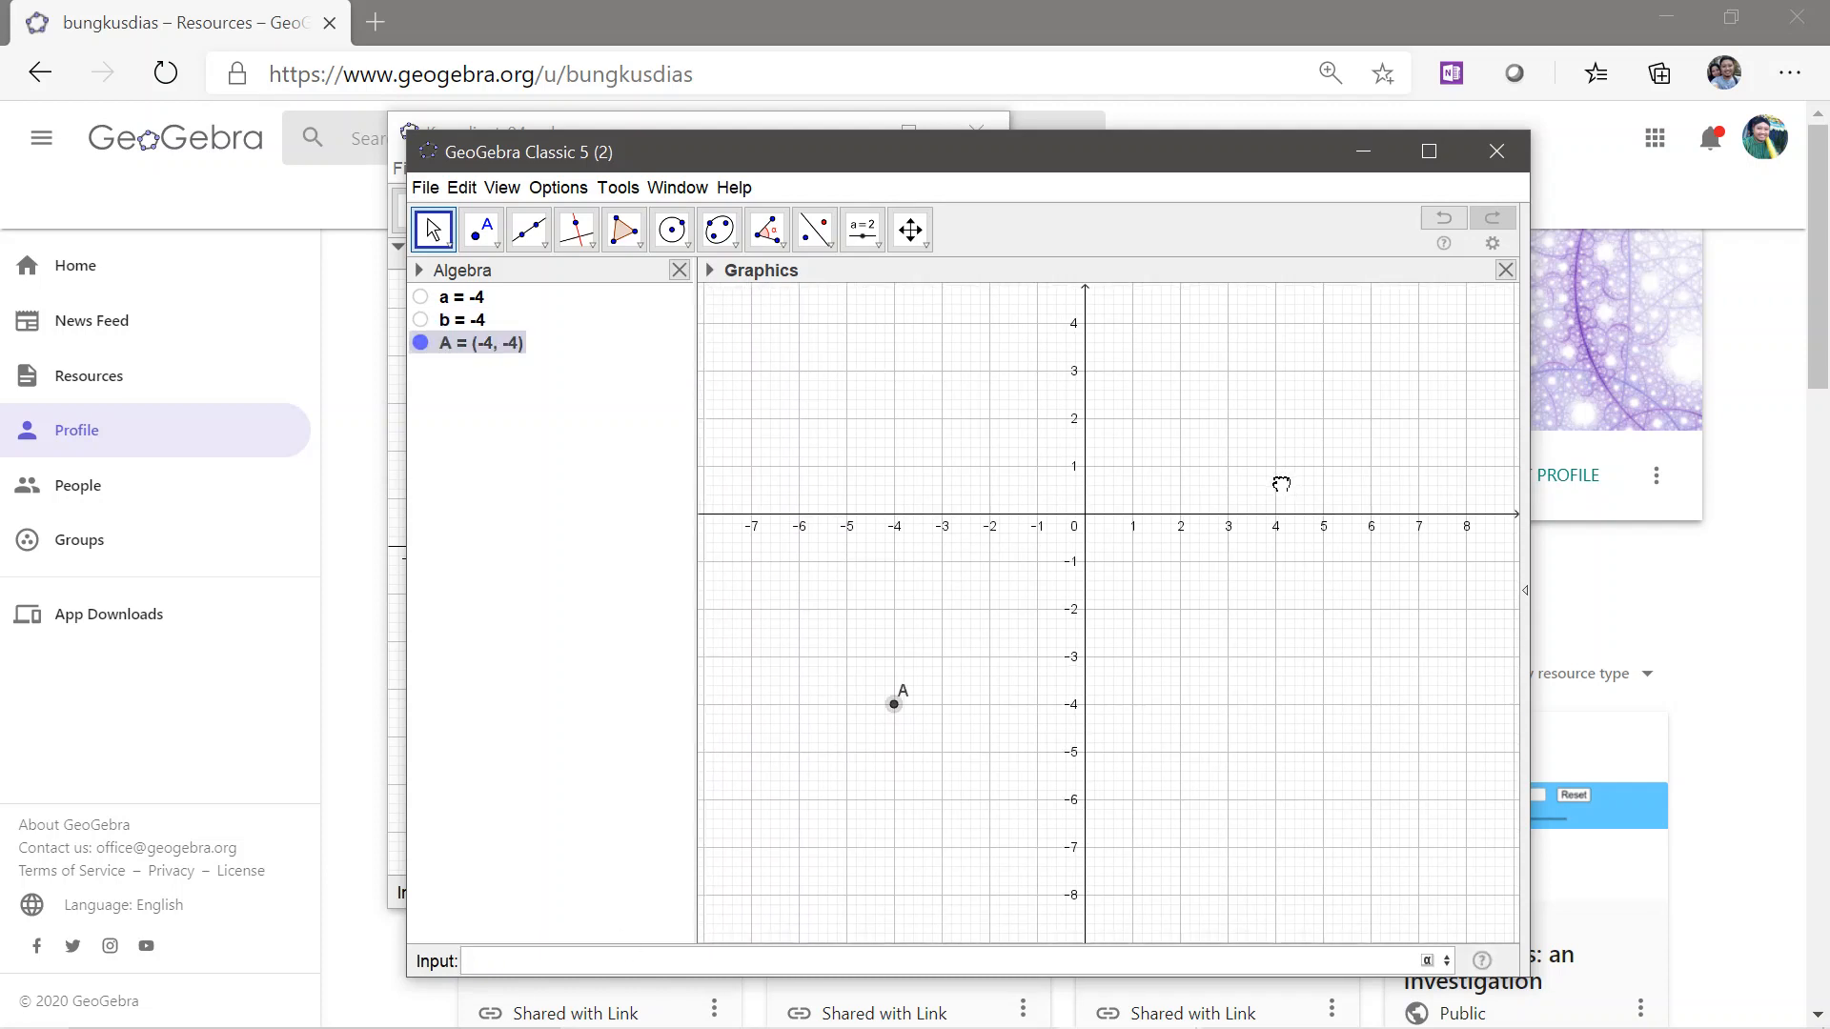
# Add a button captioned "Soal Baru" at about (-7, -1) with the script UpdateConstruction[]
pyautogui.click(873, 246)
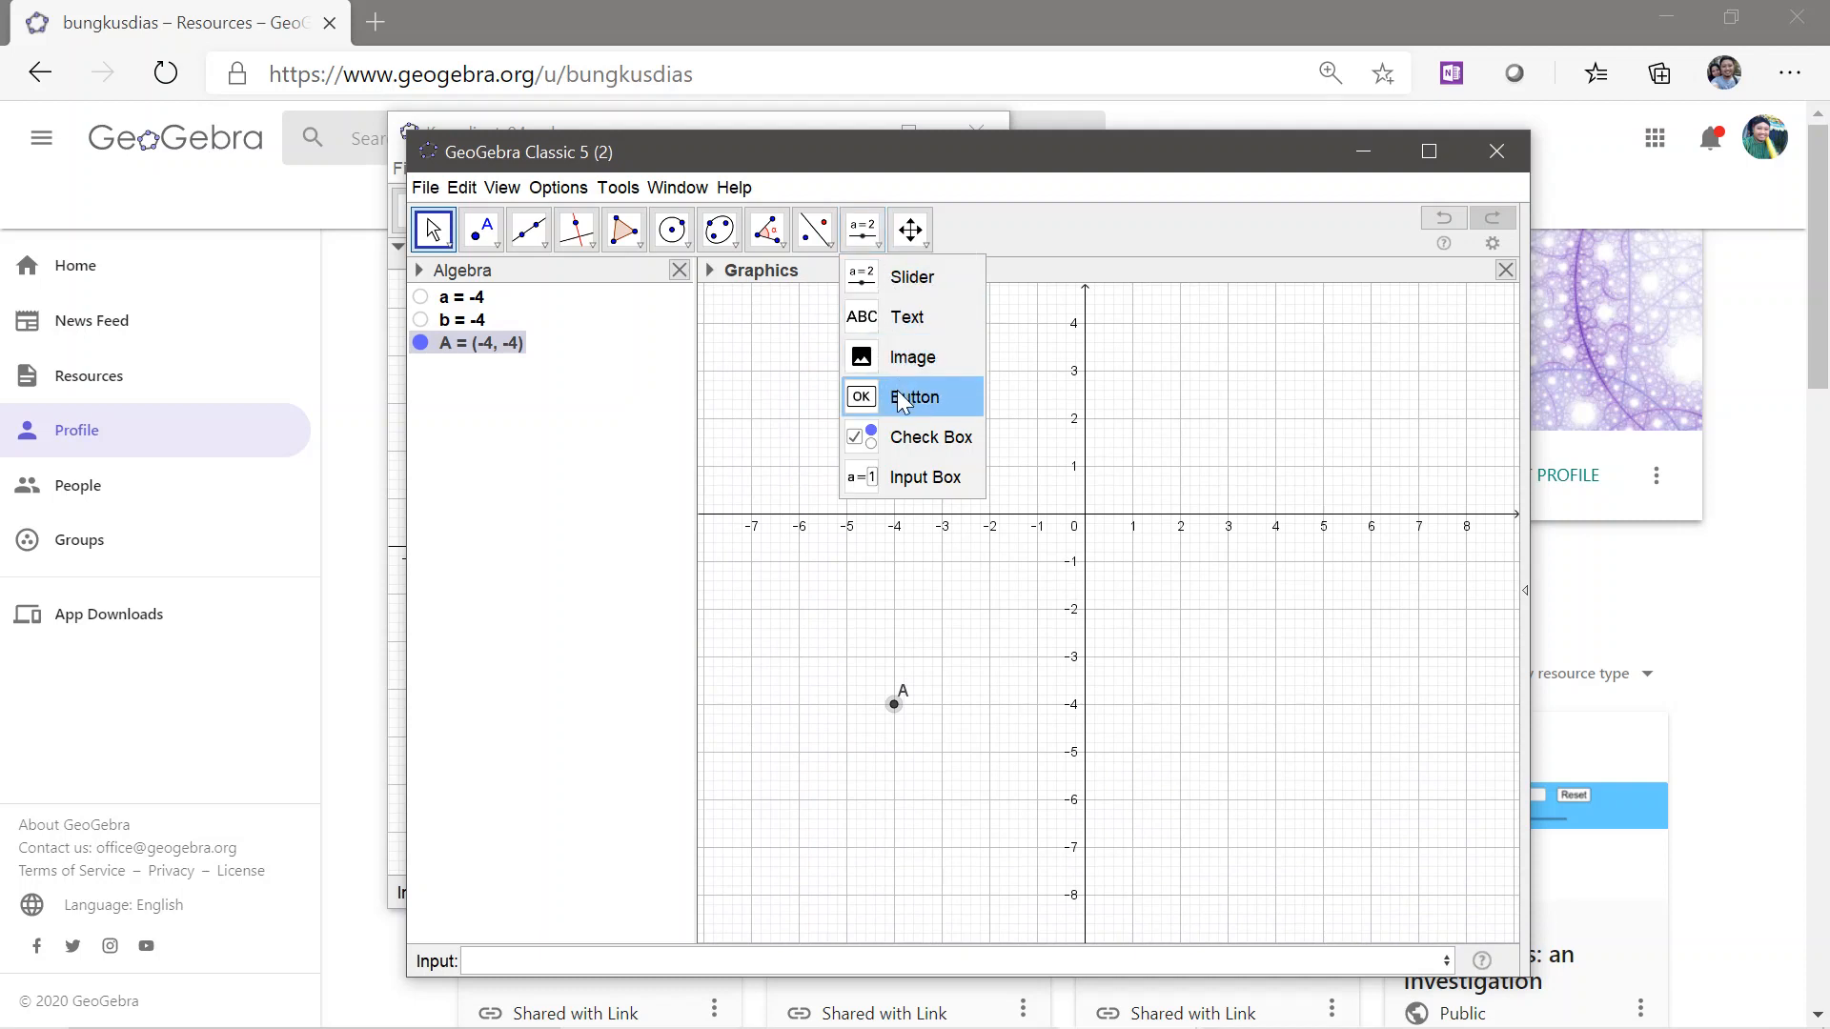
pyautogui.click(903, 400)
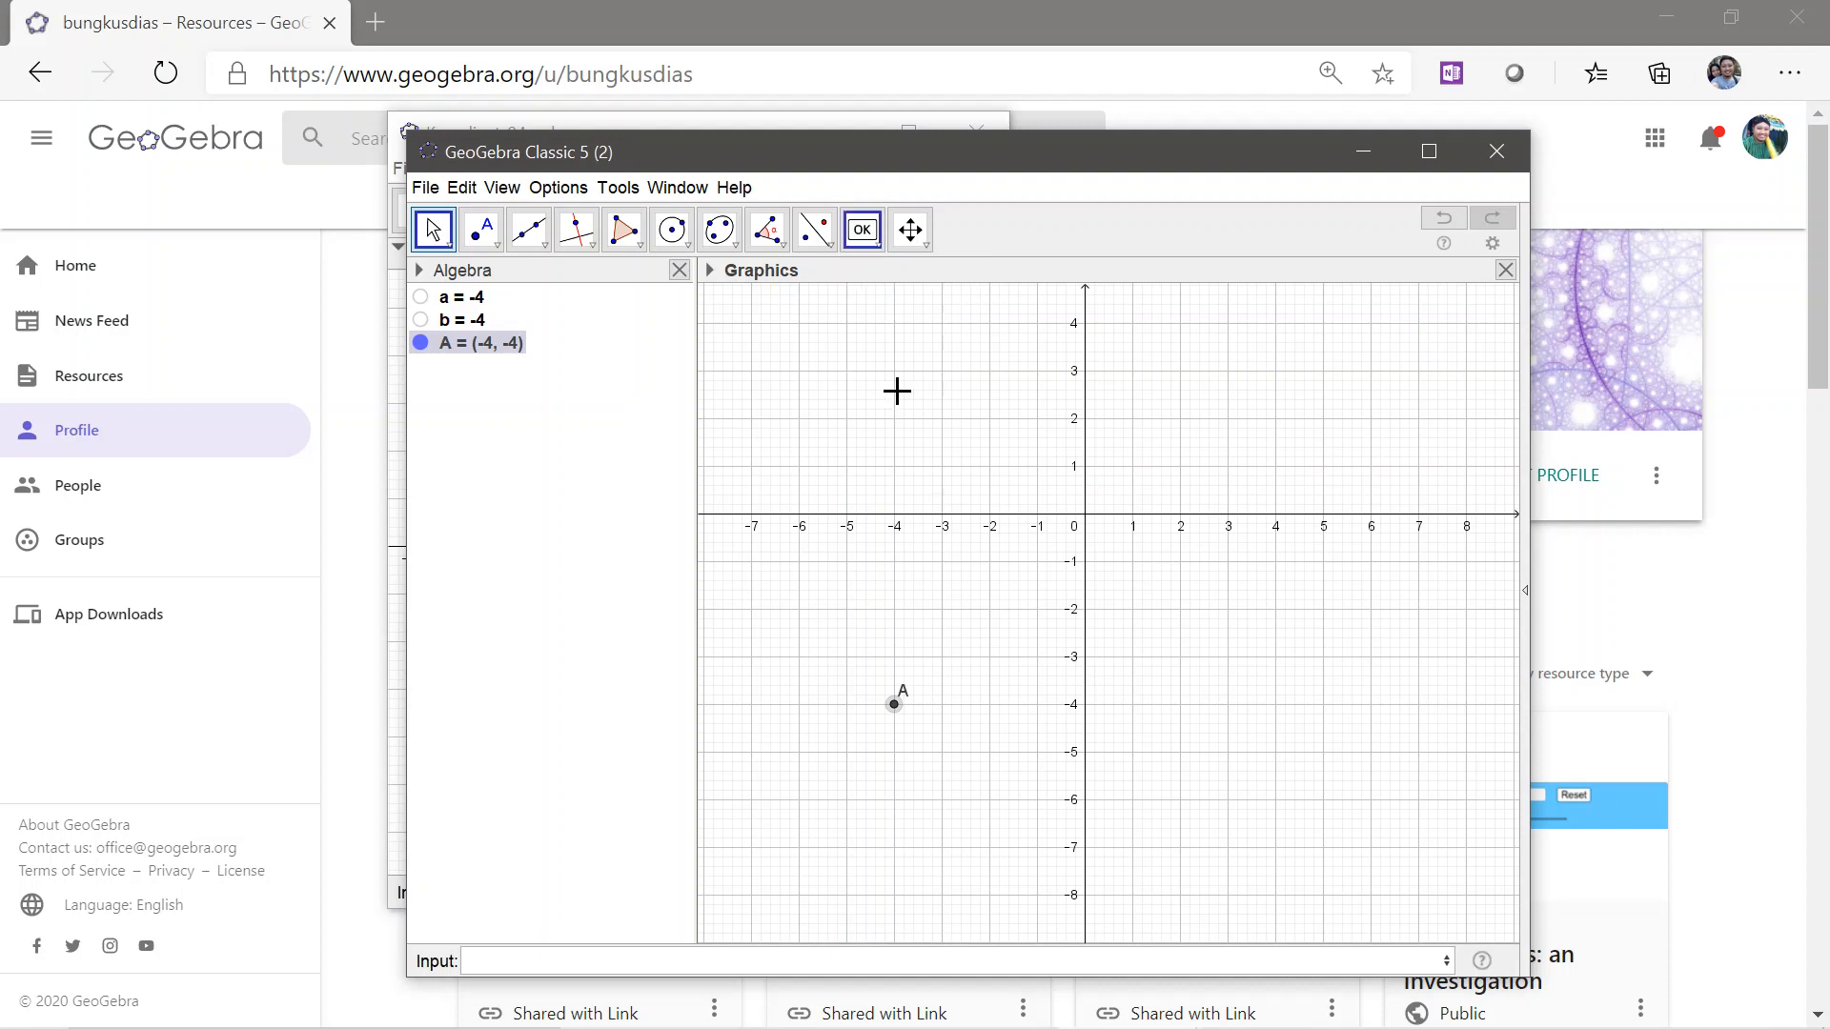
pyautogui.click(751, 570)
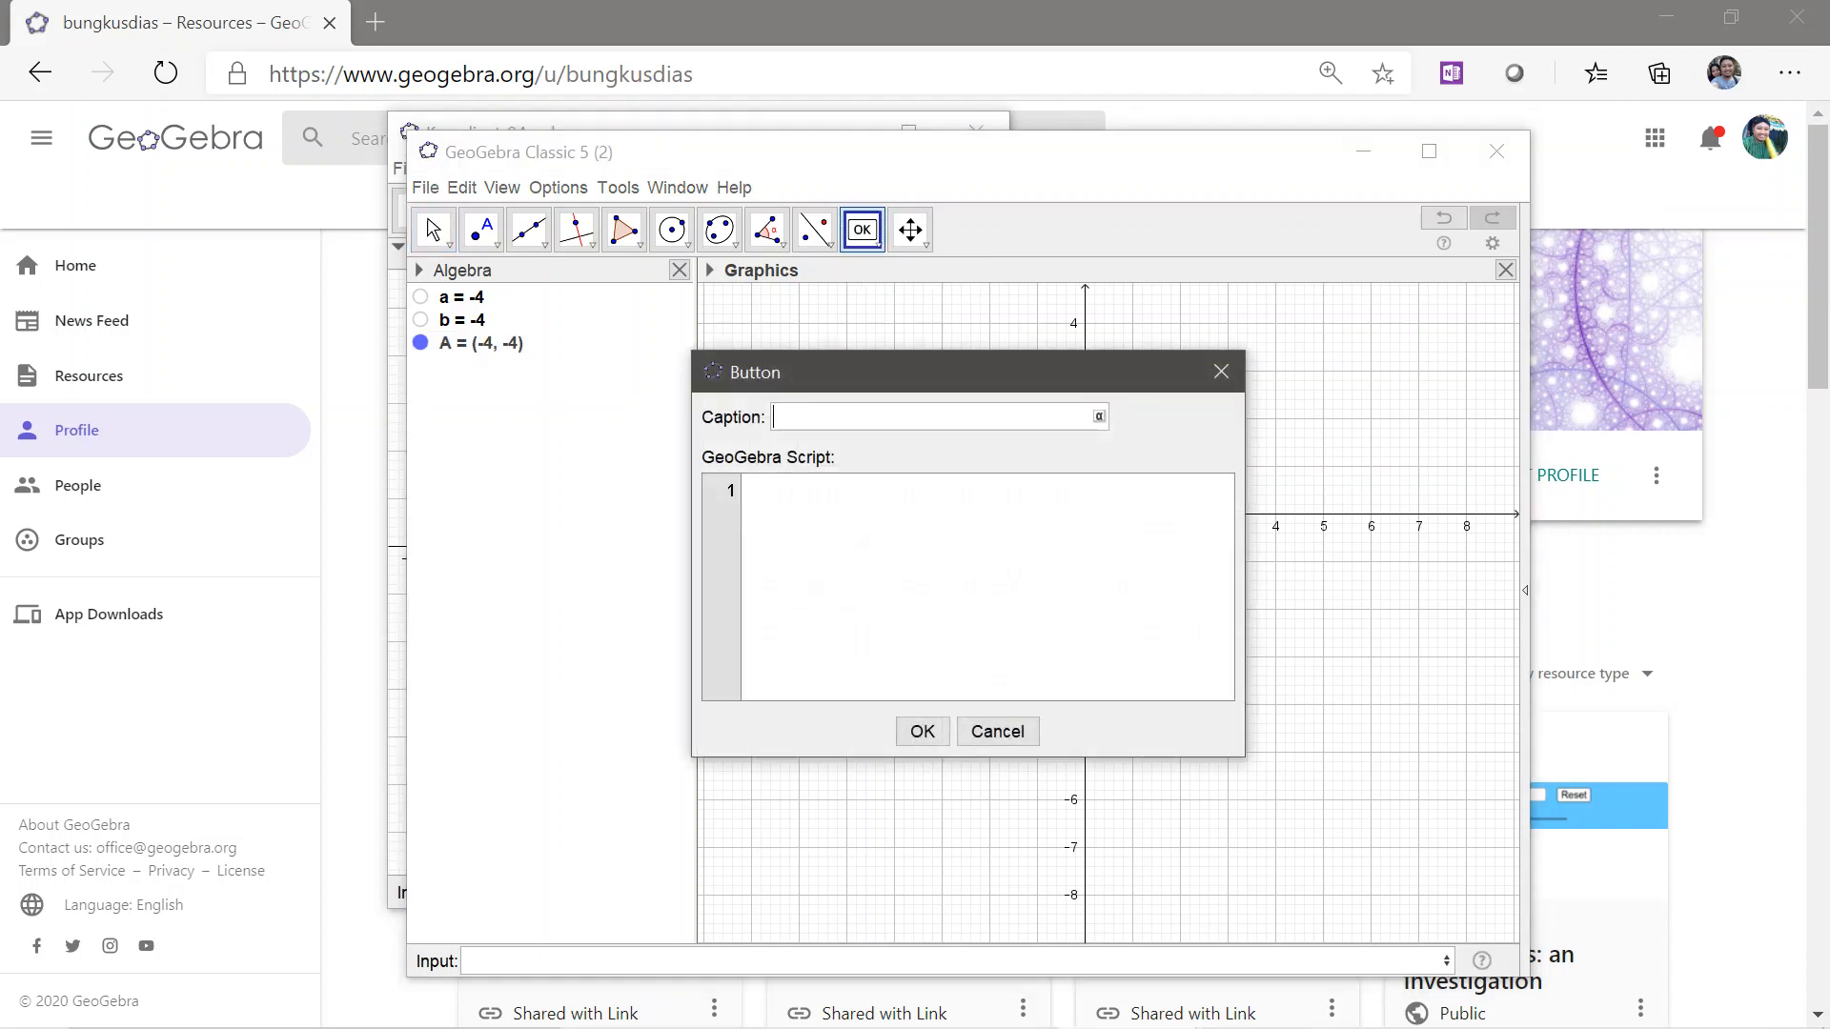
pyautogui.write('Soal Baru')
pyautogui.click(747, 489)
pyautogui.write('Update')
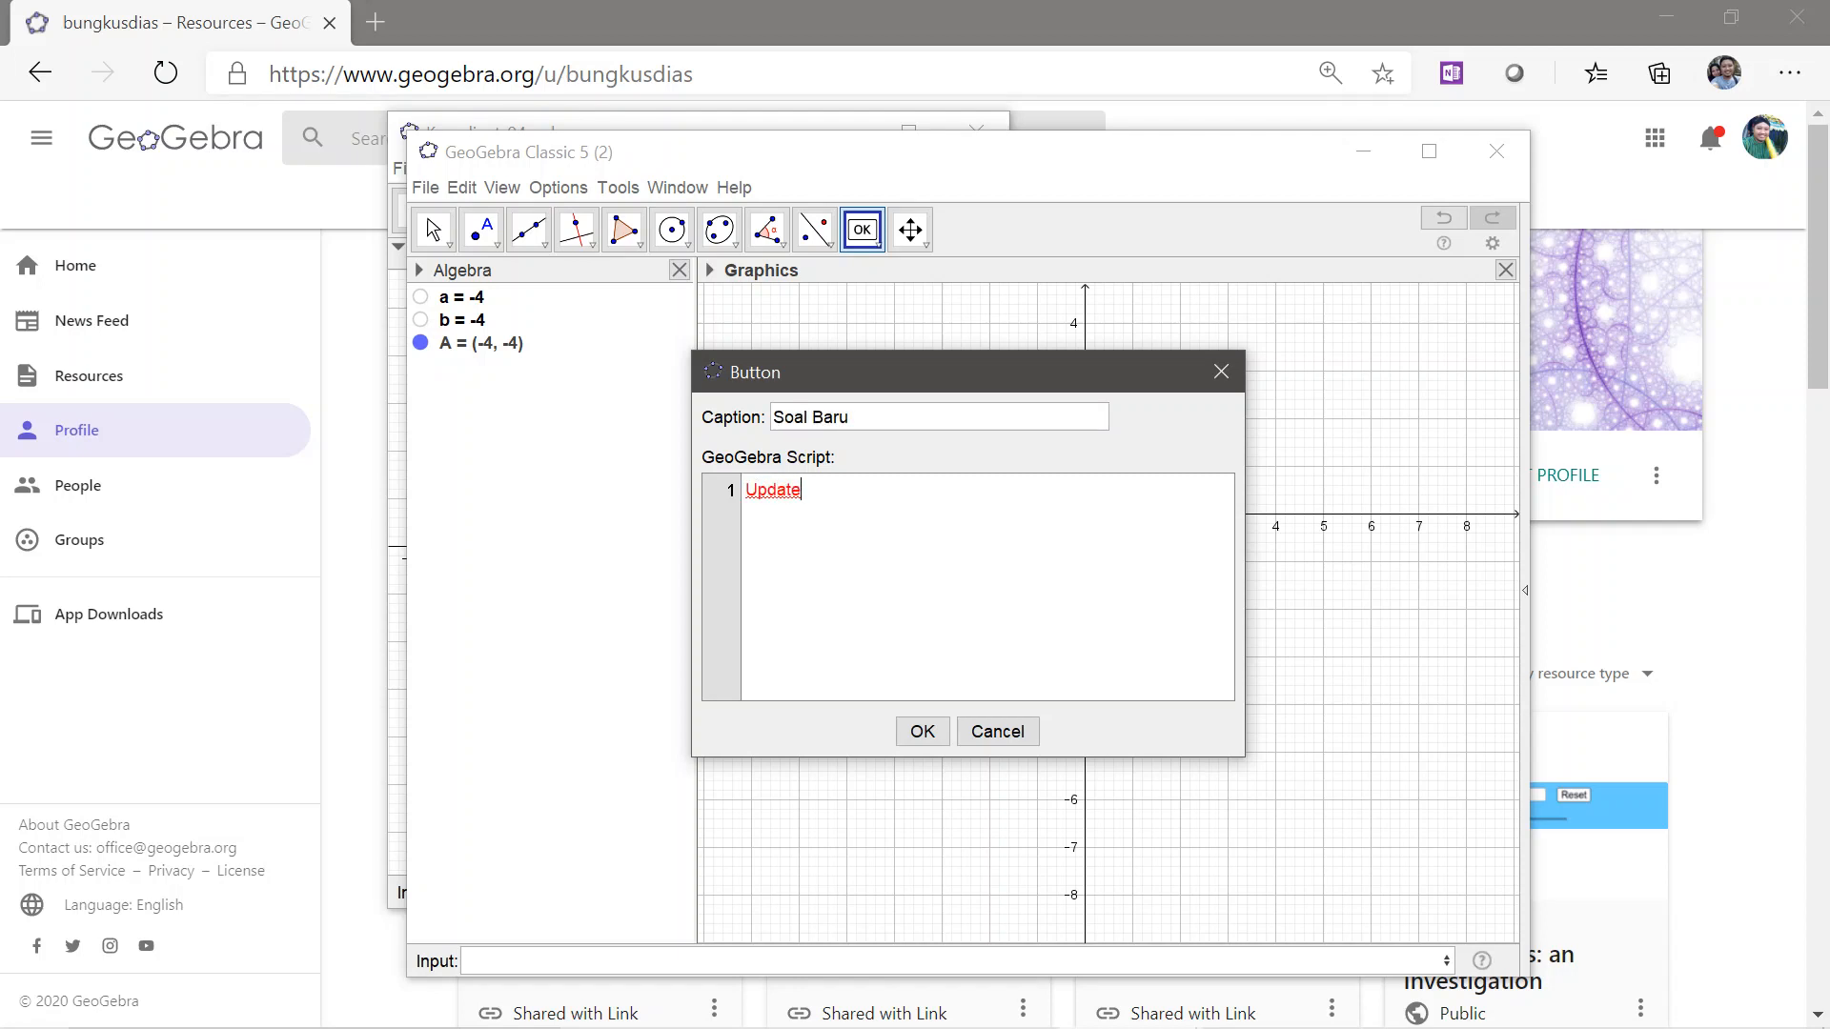
pyautogui.write('Construction[]')
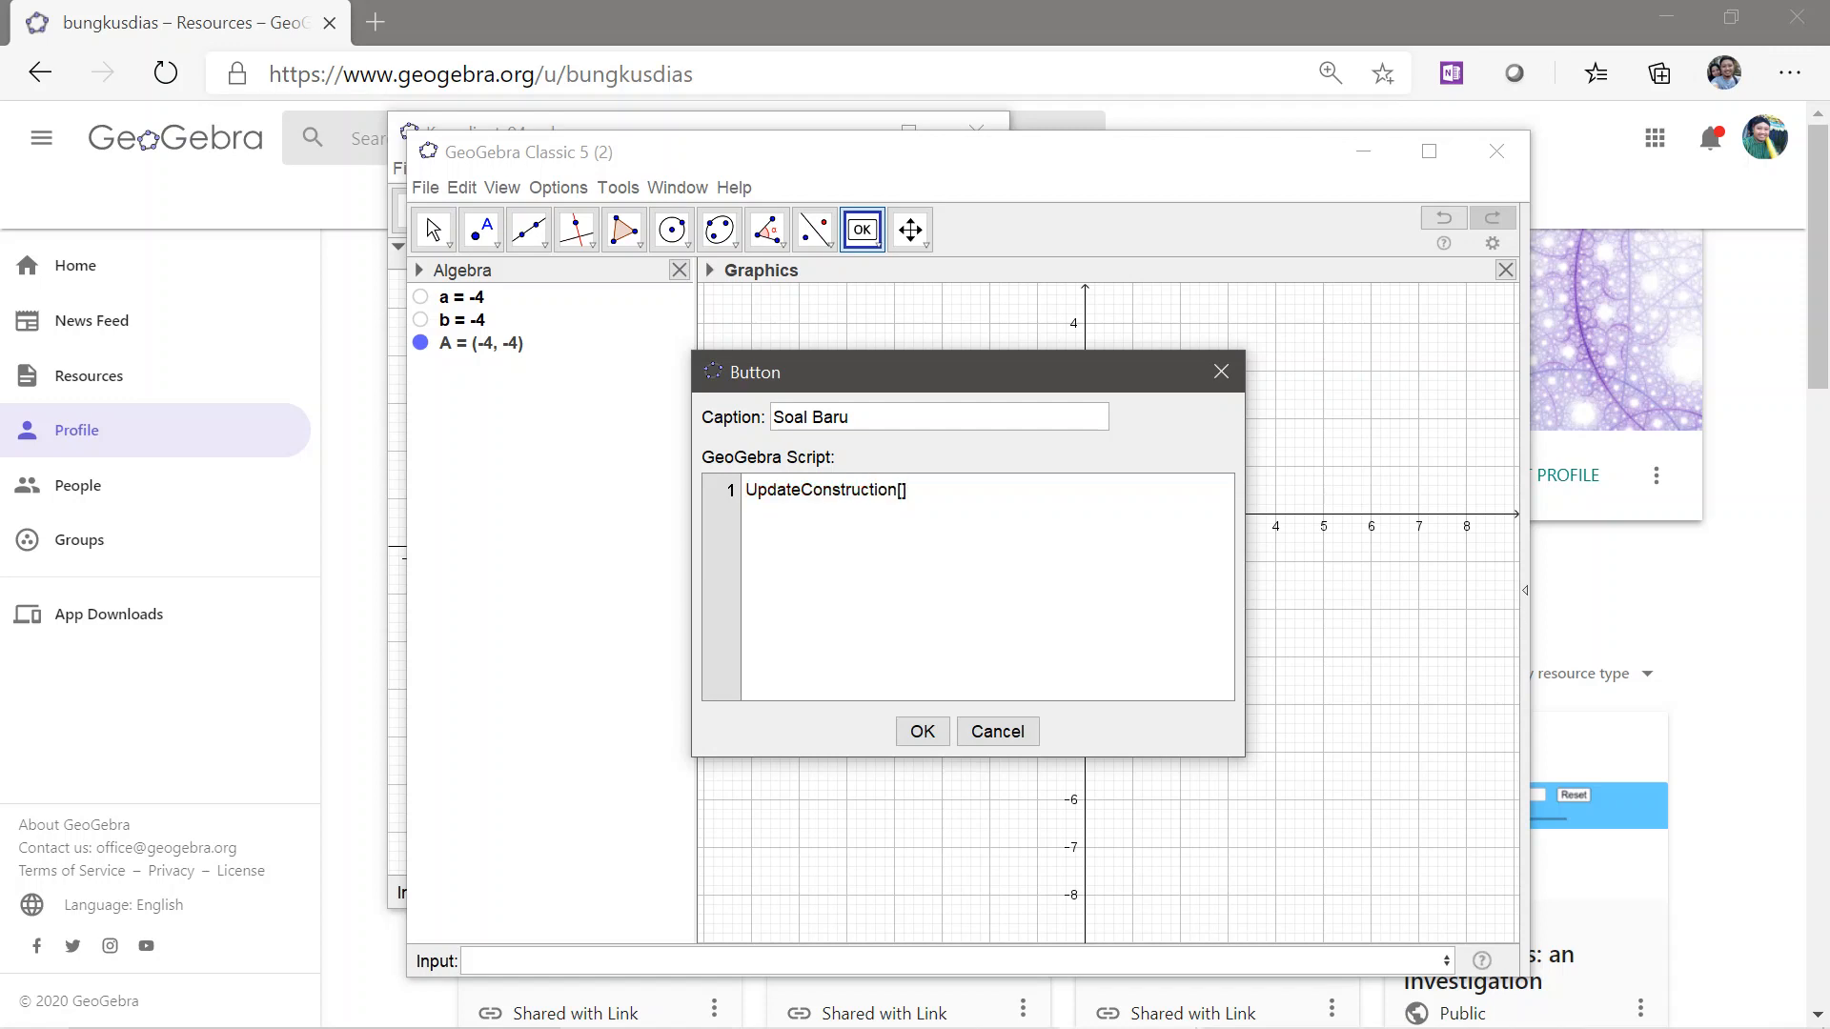
pyautogui.click(921, 731)
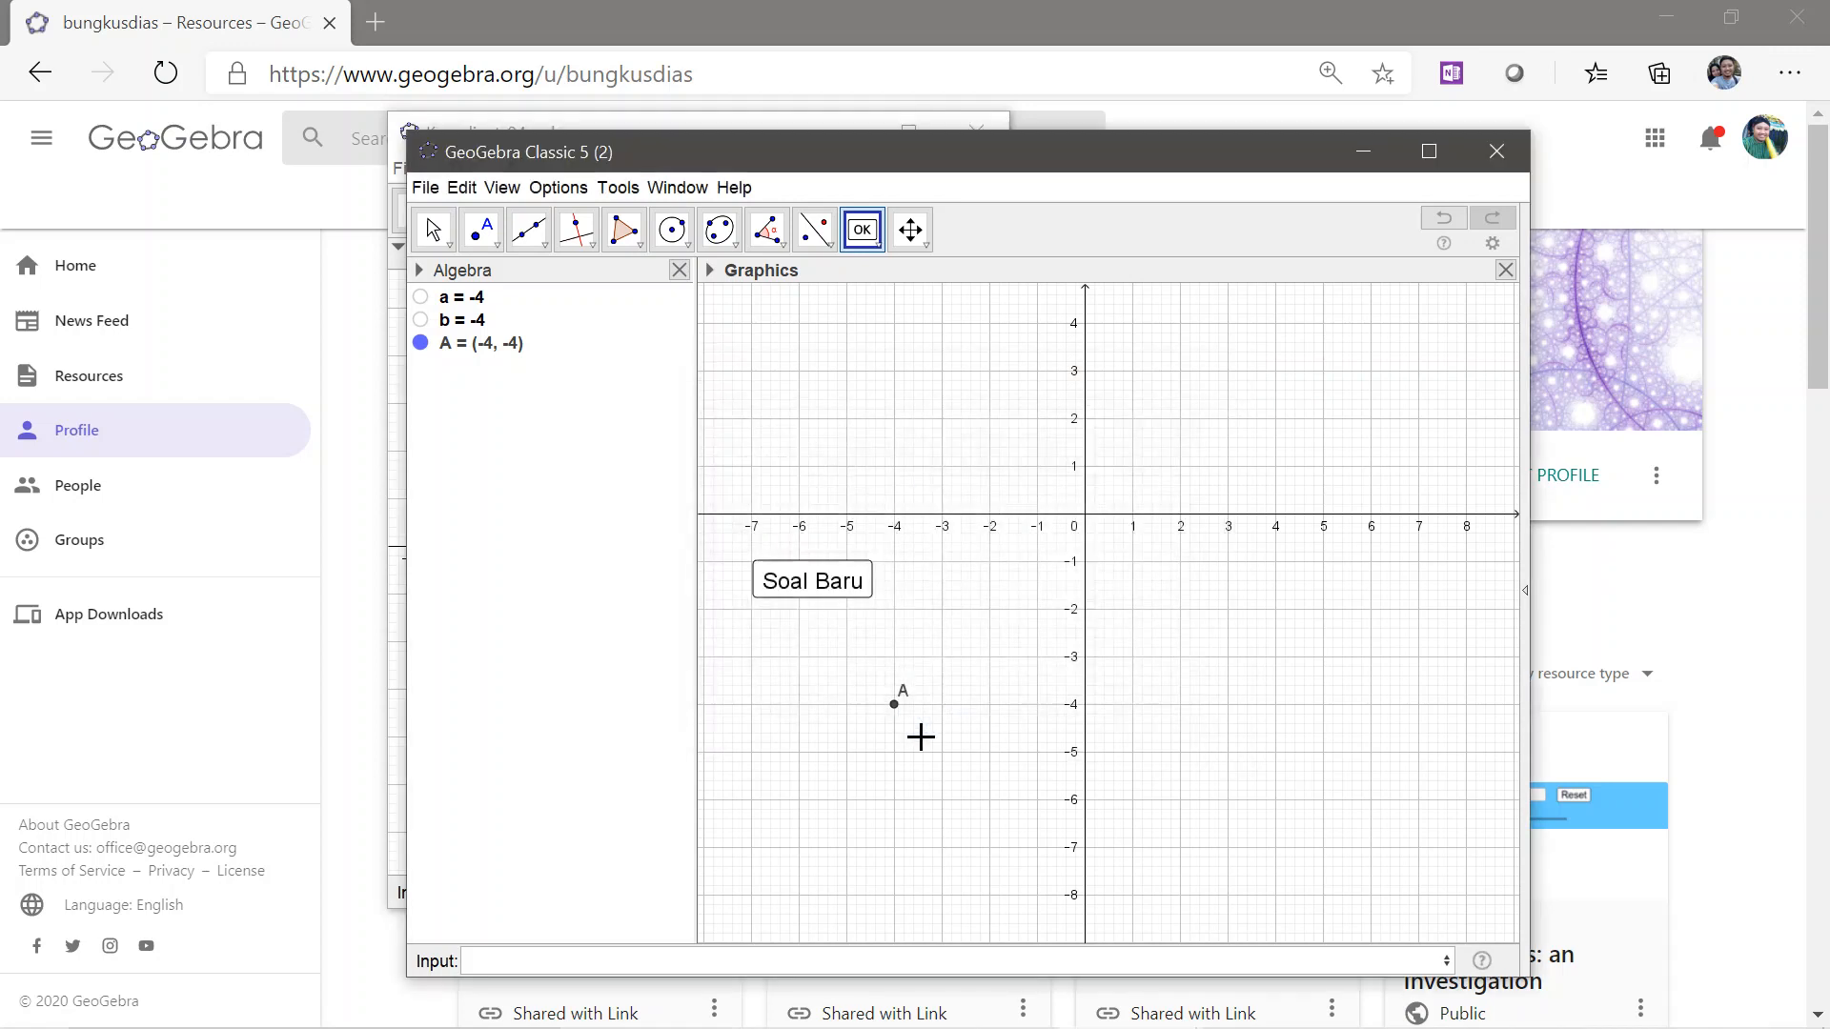
# Test the Soal Baru button by running it repeatedly to regenerate point A's position
pyautogui.click(431, 229)
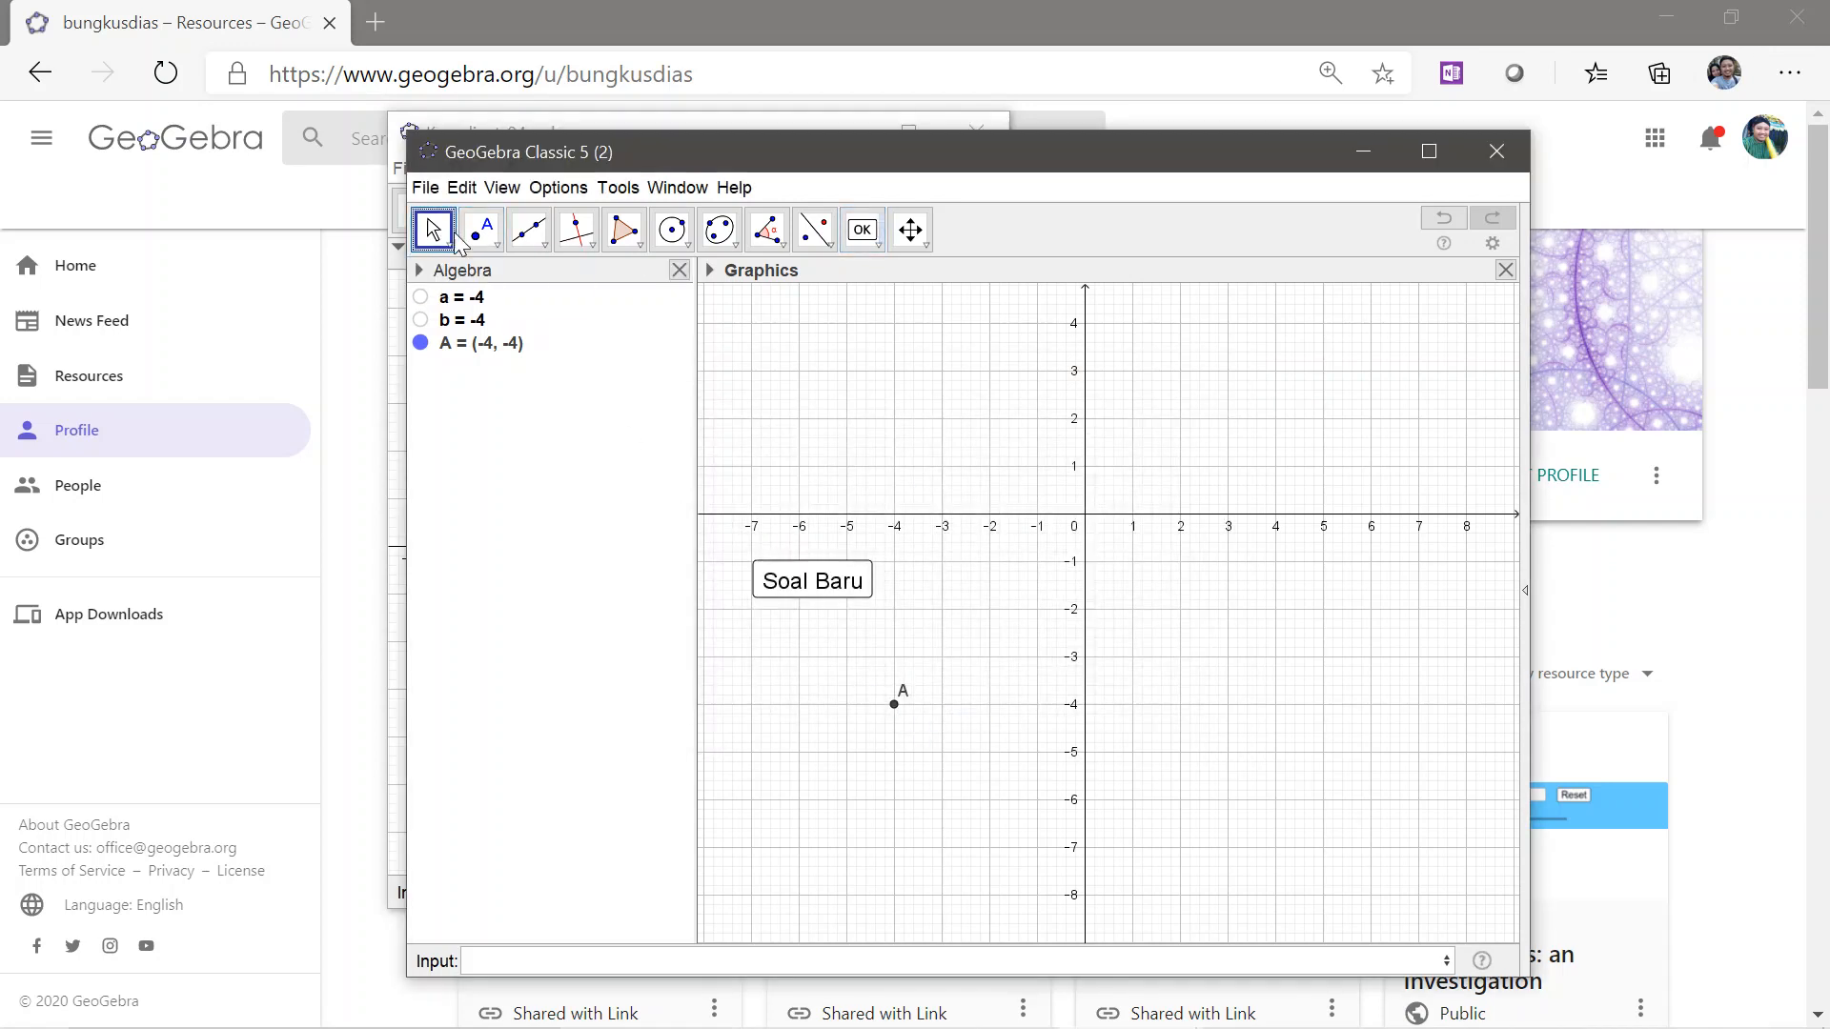
pyautogui.click(821, 575)
pyautogui.click(821, 575)
pyautogui.click(821, 575)
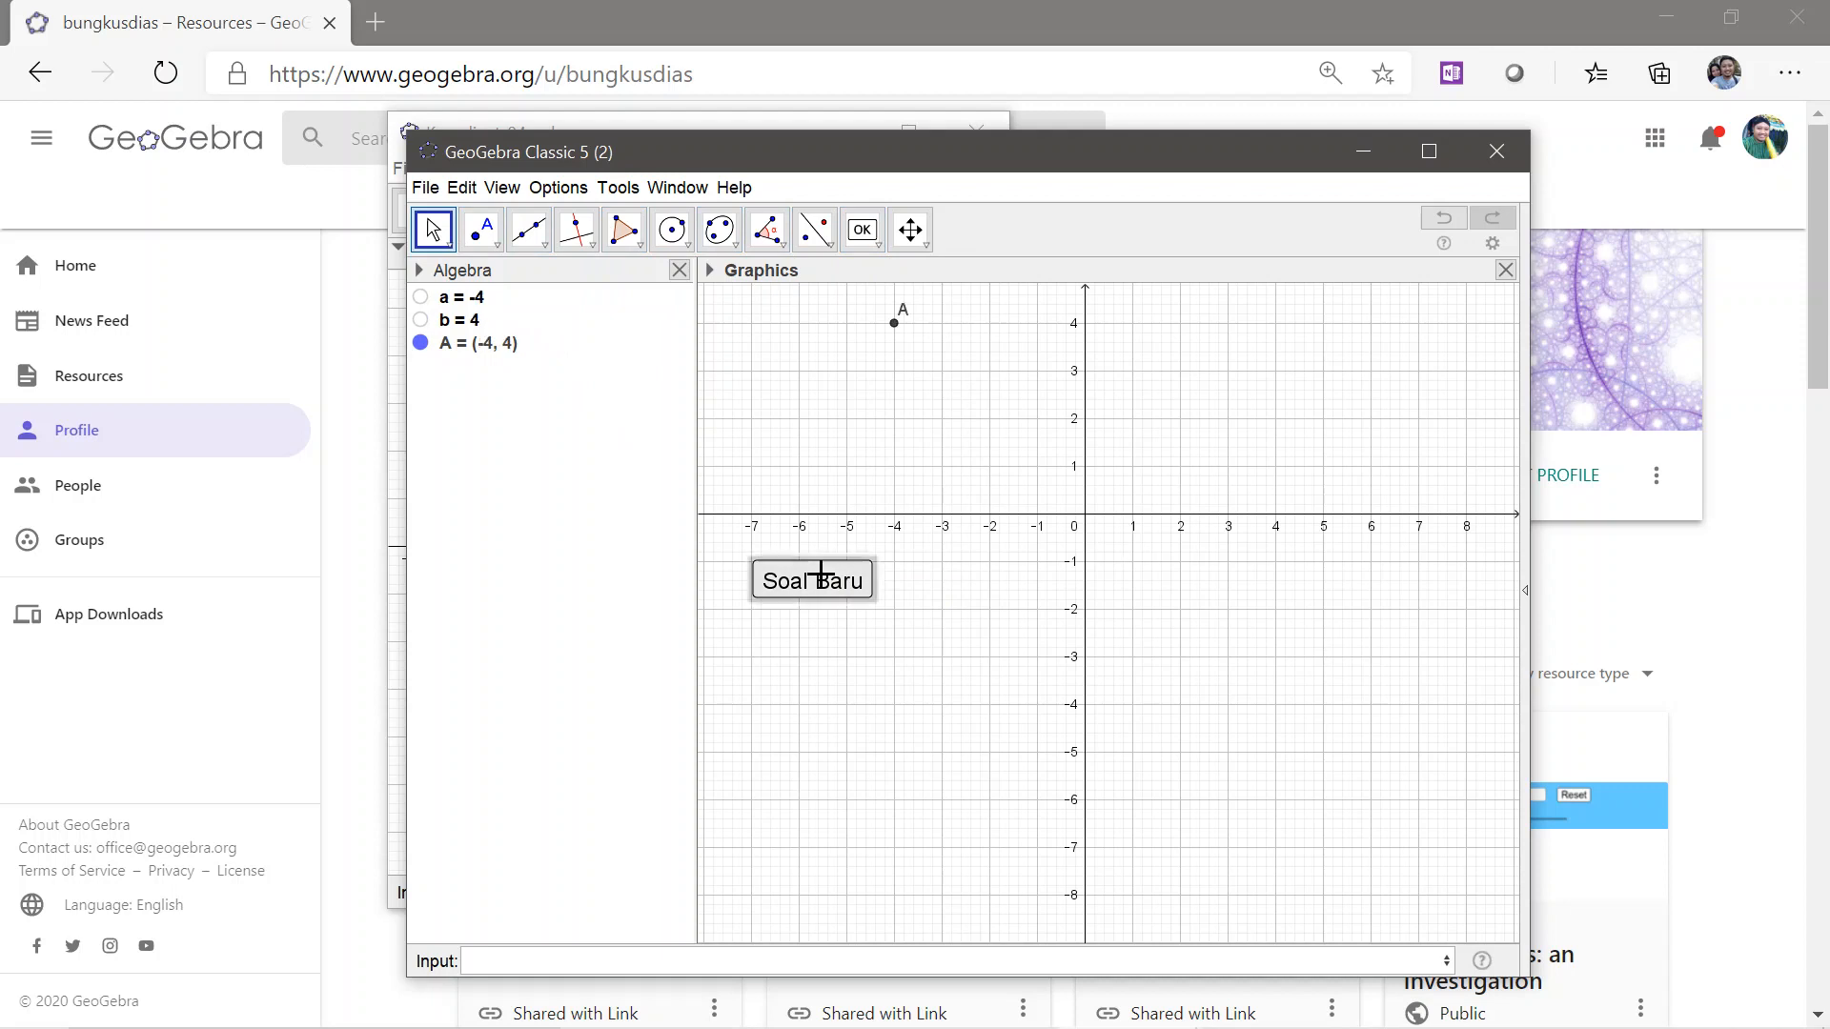
pyautogui.click(821, 575)
pyautogui.click(820, 575)
pyautogui.click(821, 575)
pyautogui.click(820, 575)
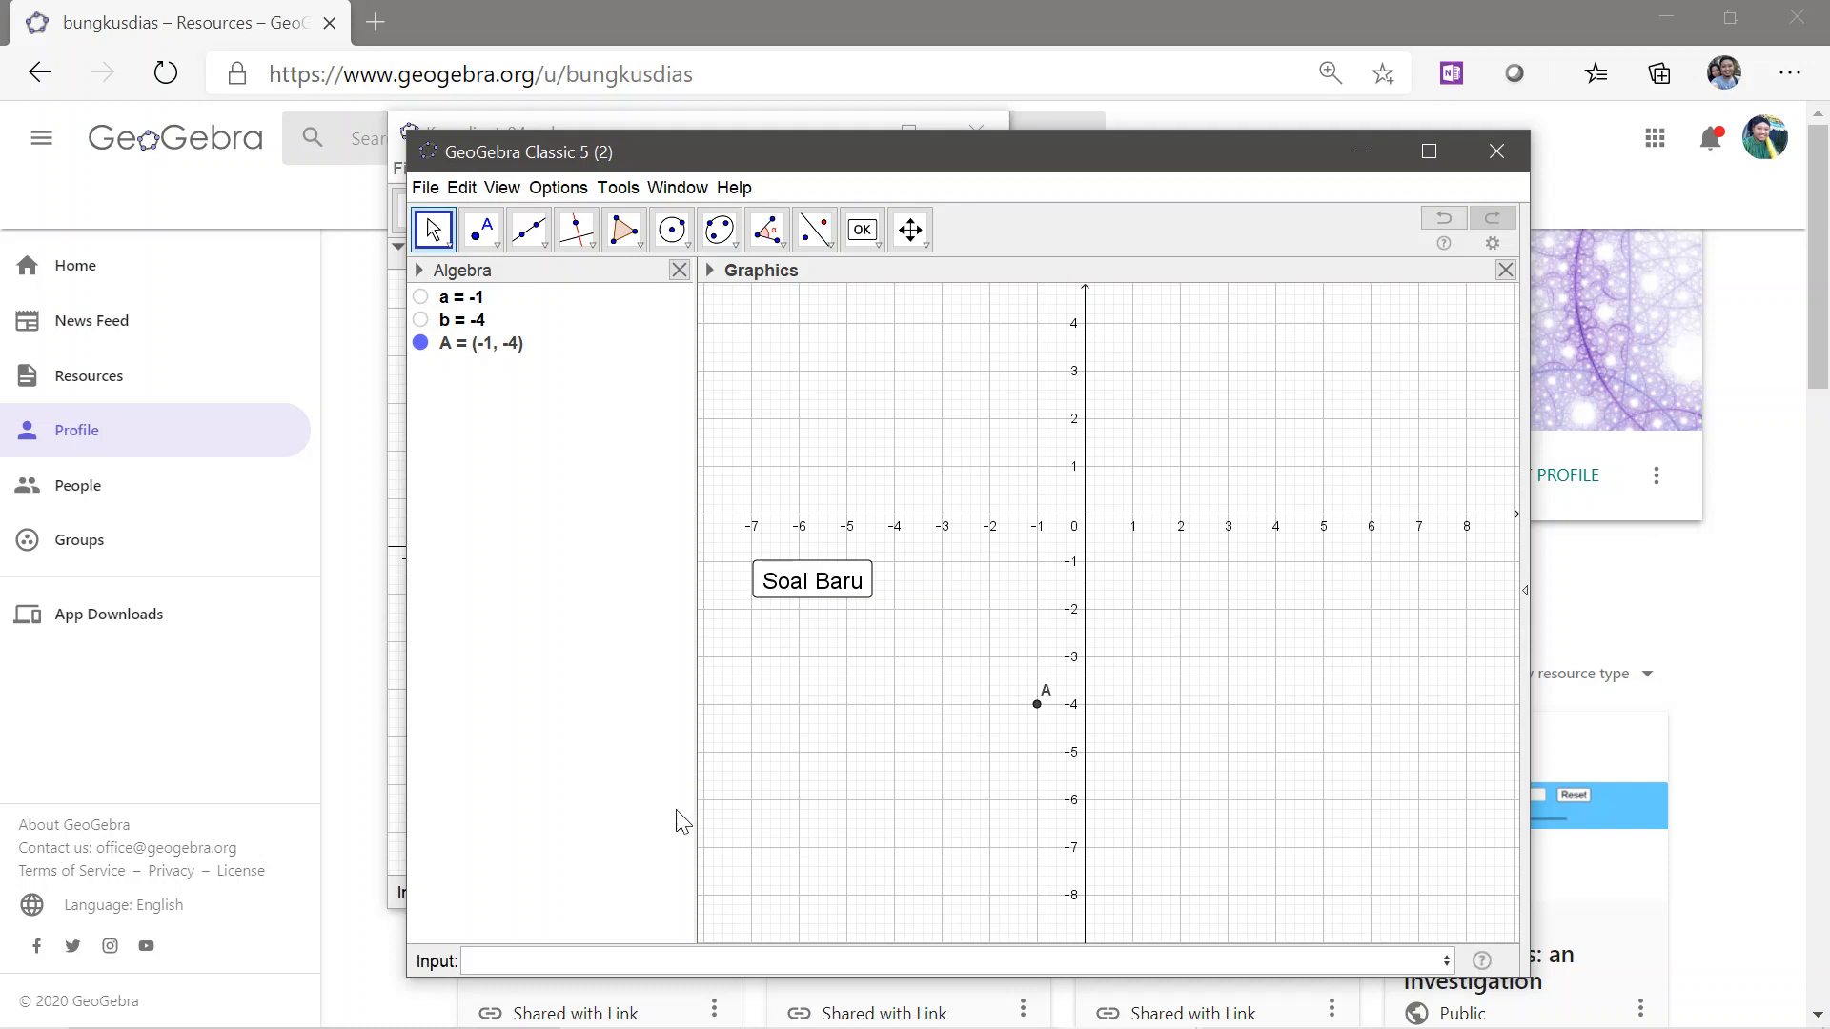
# Maximize the window and create a point at (1,3)
pyautogui.click(1430, 152)
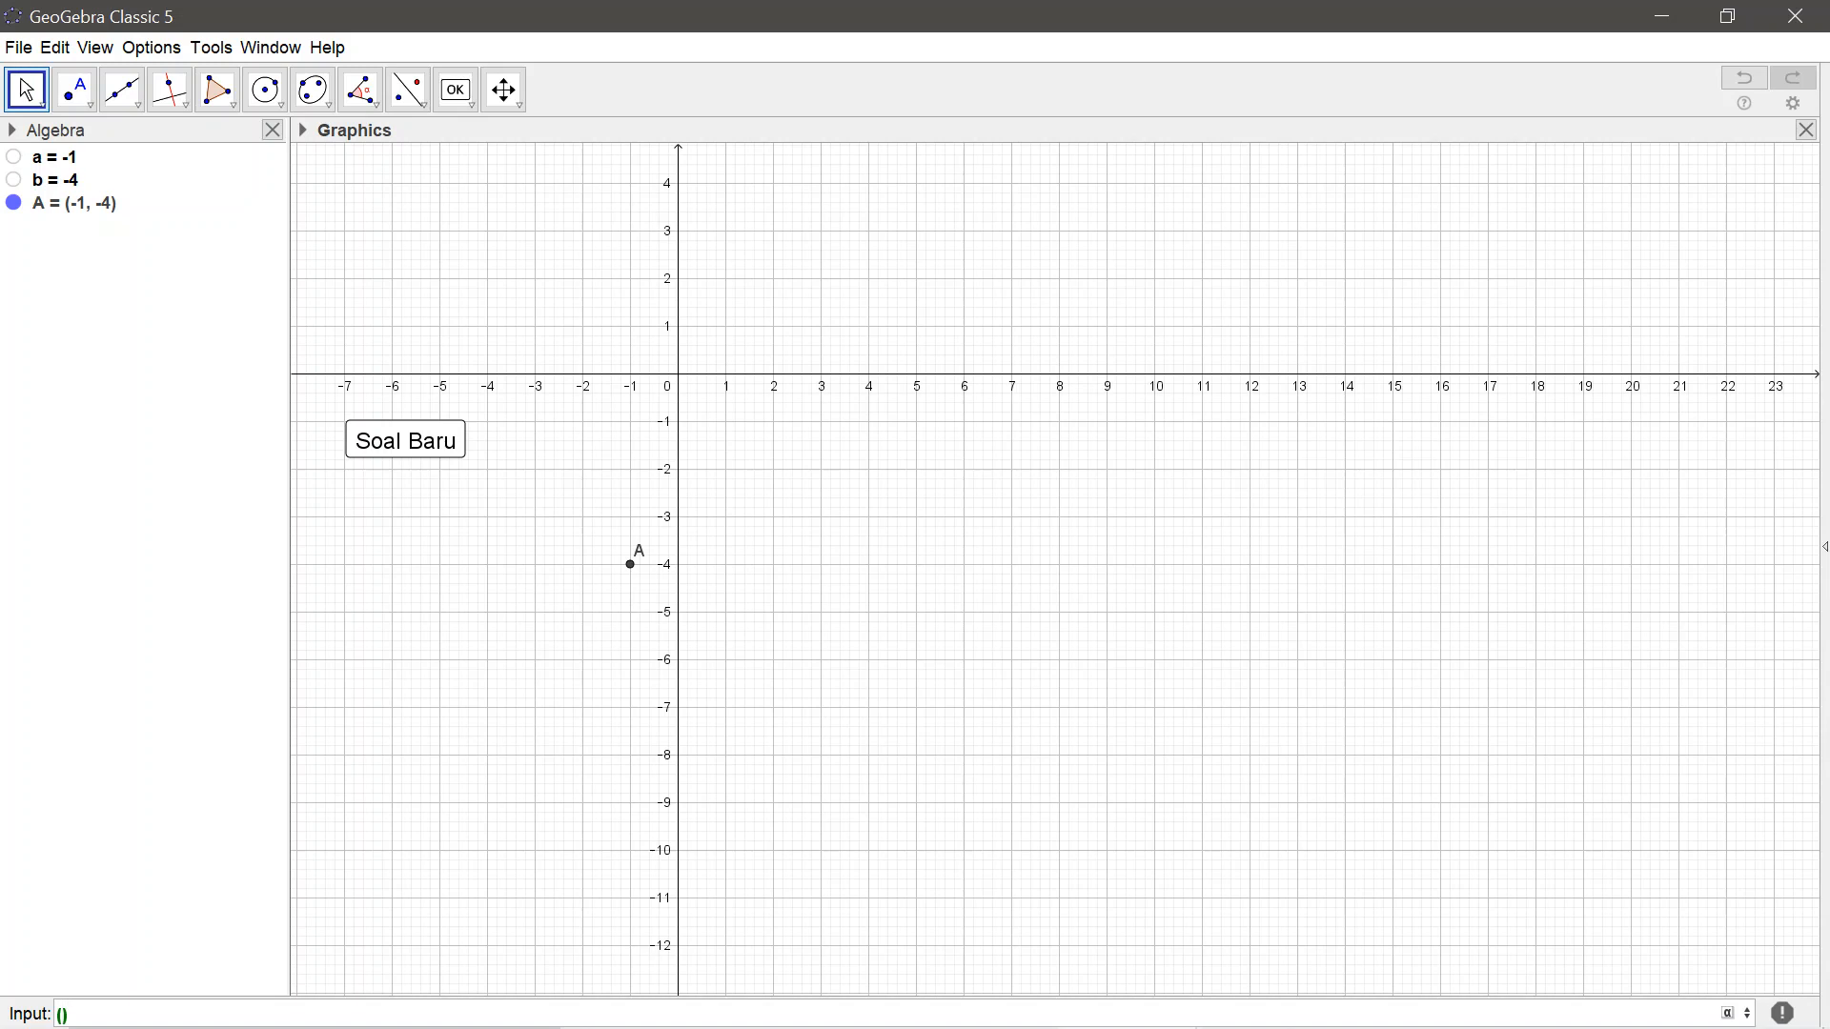
pyautogui.write('1,3')
pyautogui.press('Return')
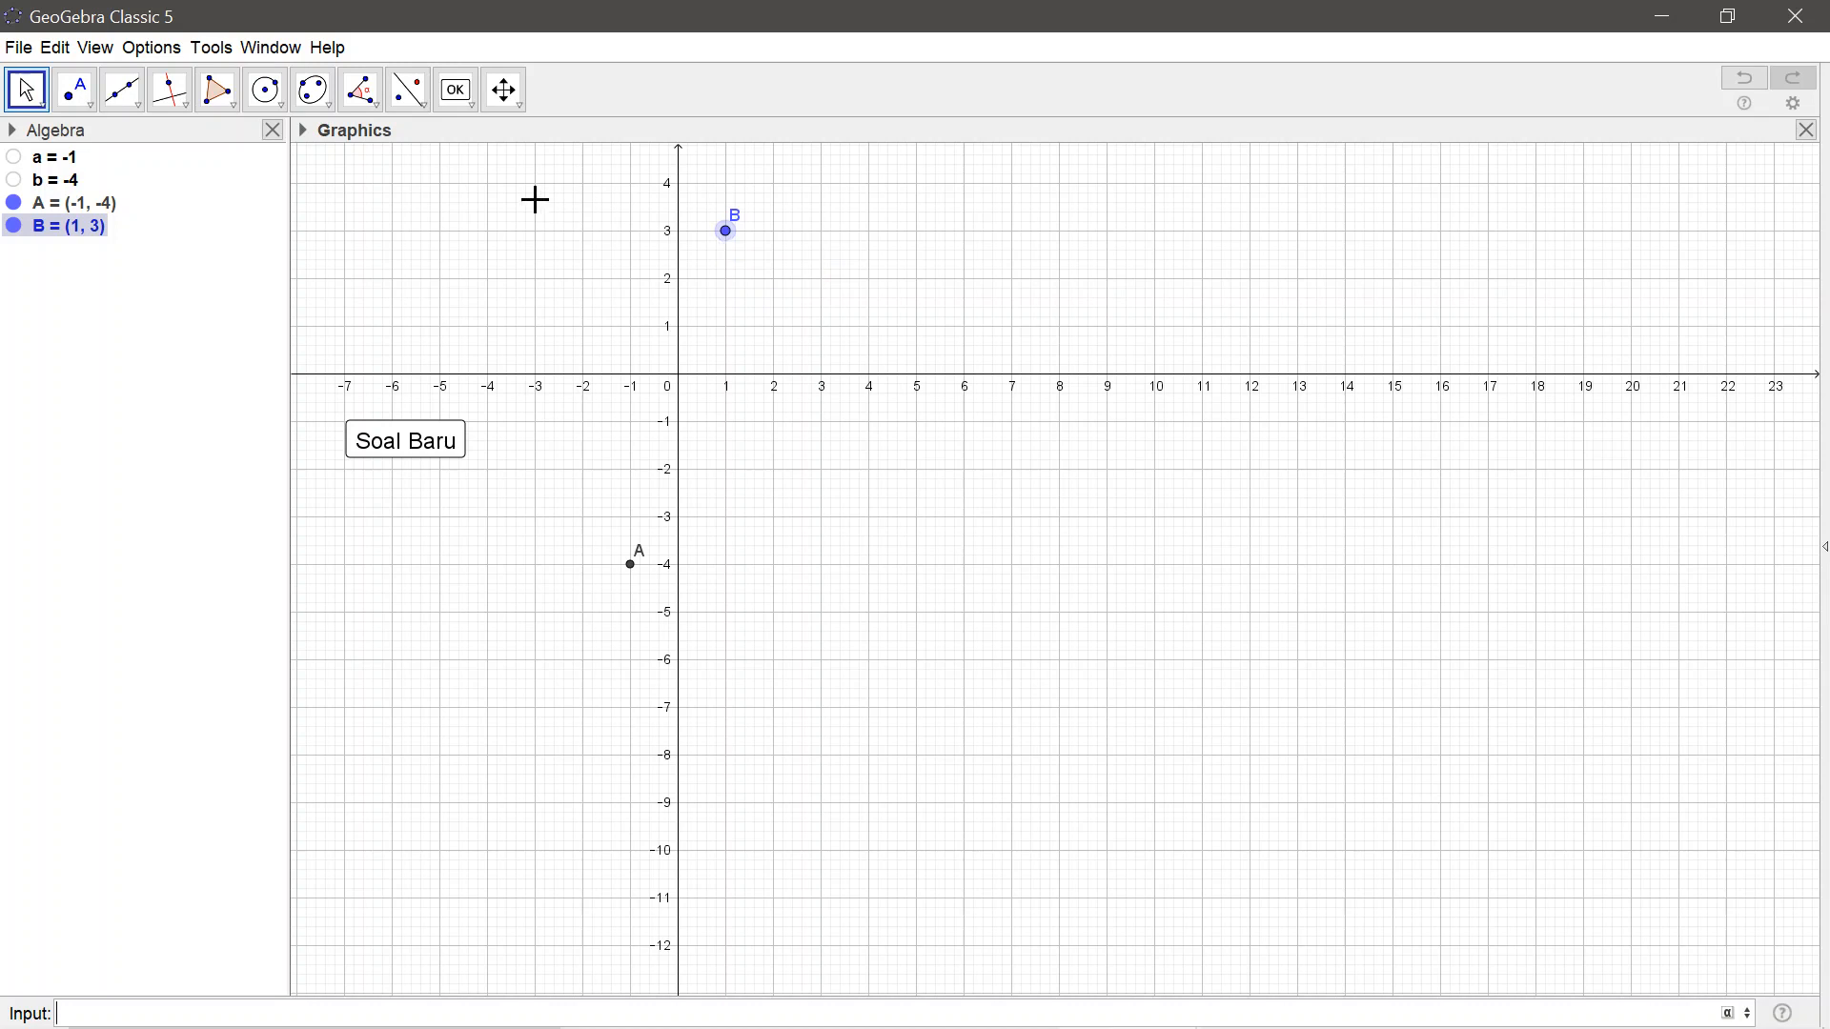
# Start an input box at about (-7, 3) captioned "Koordinat titik A adalah", ending the caption with a non-breaking space
pyautogui.click(472, 111)
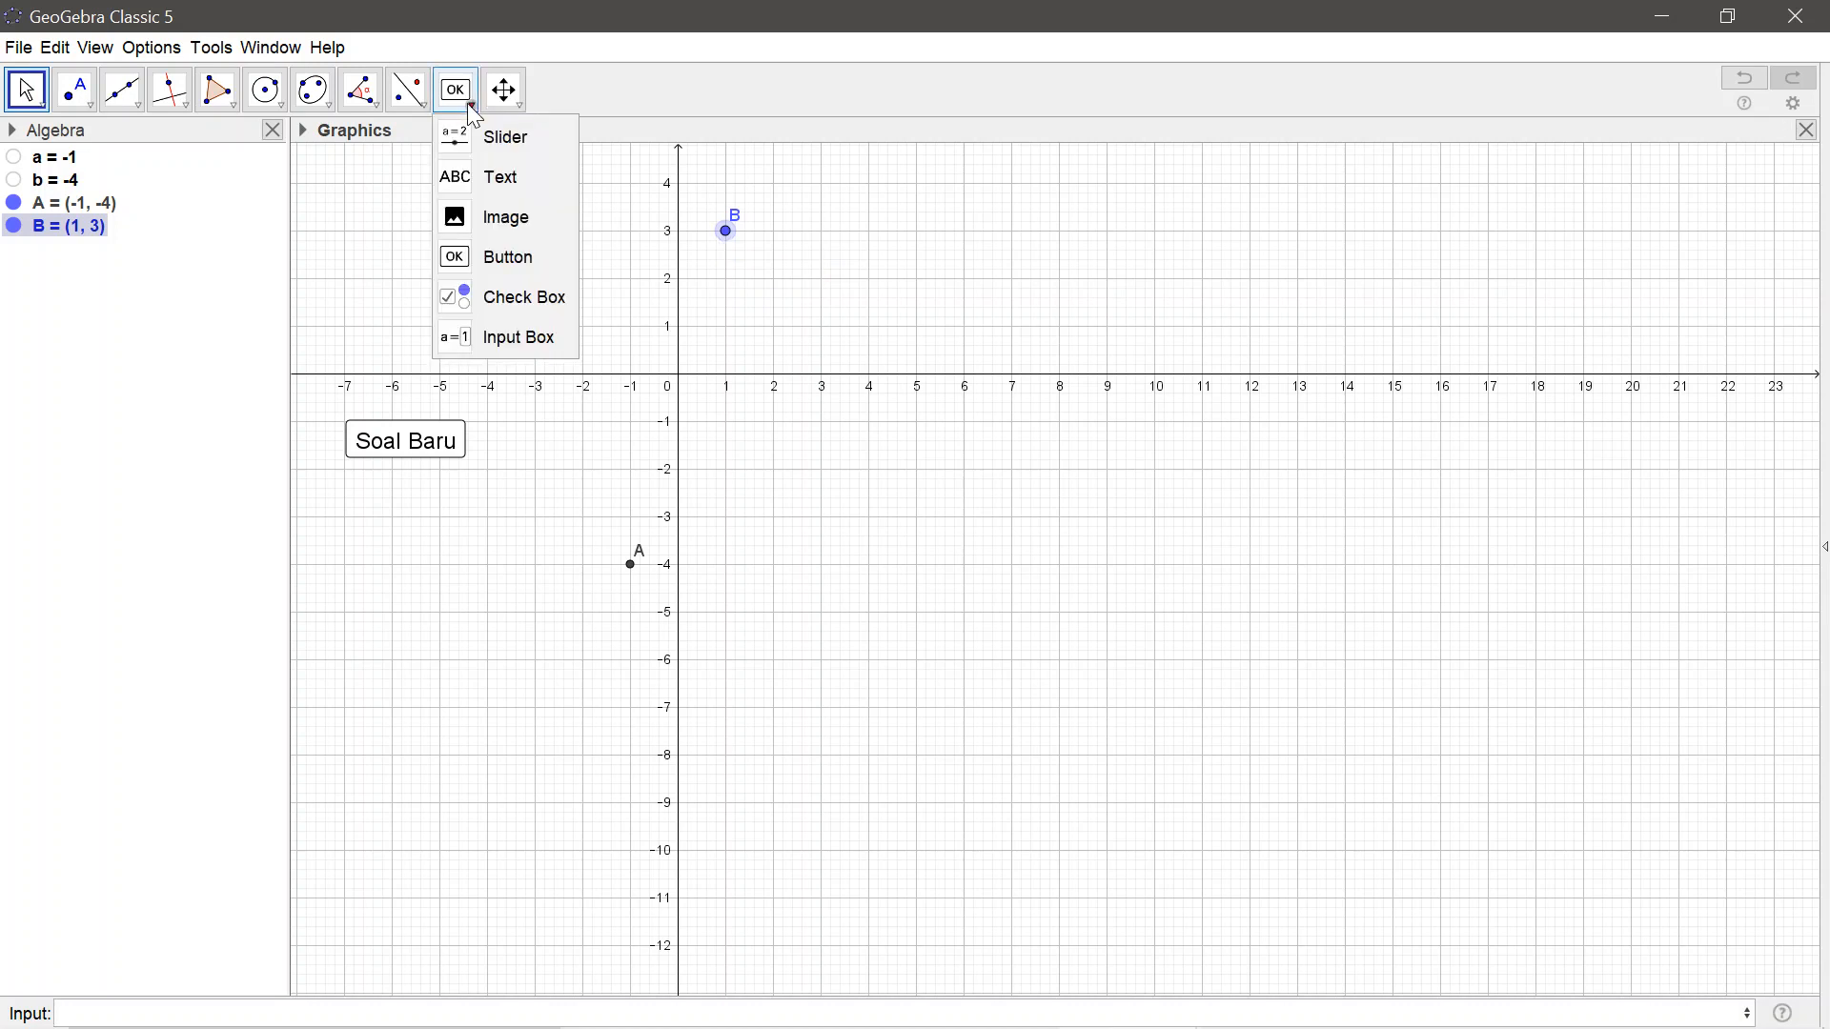
pyautogui.click(548, 346)
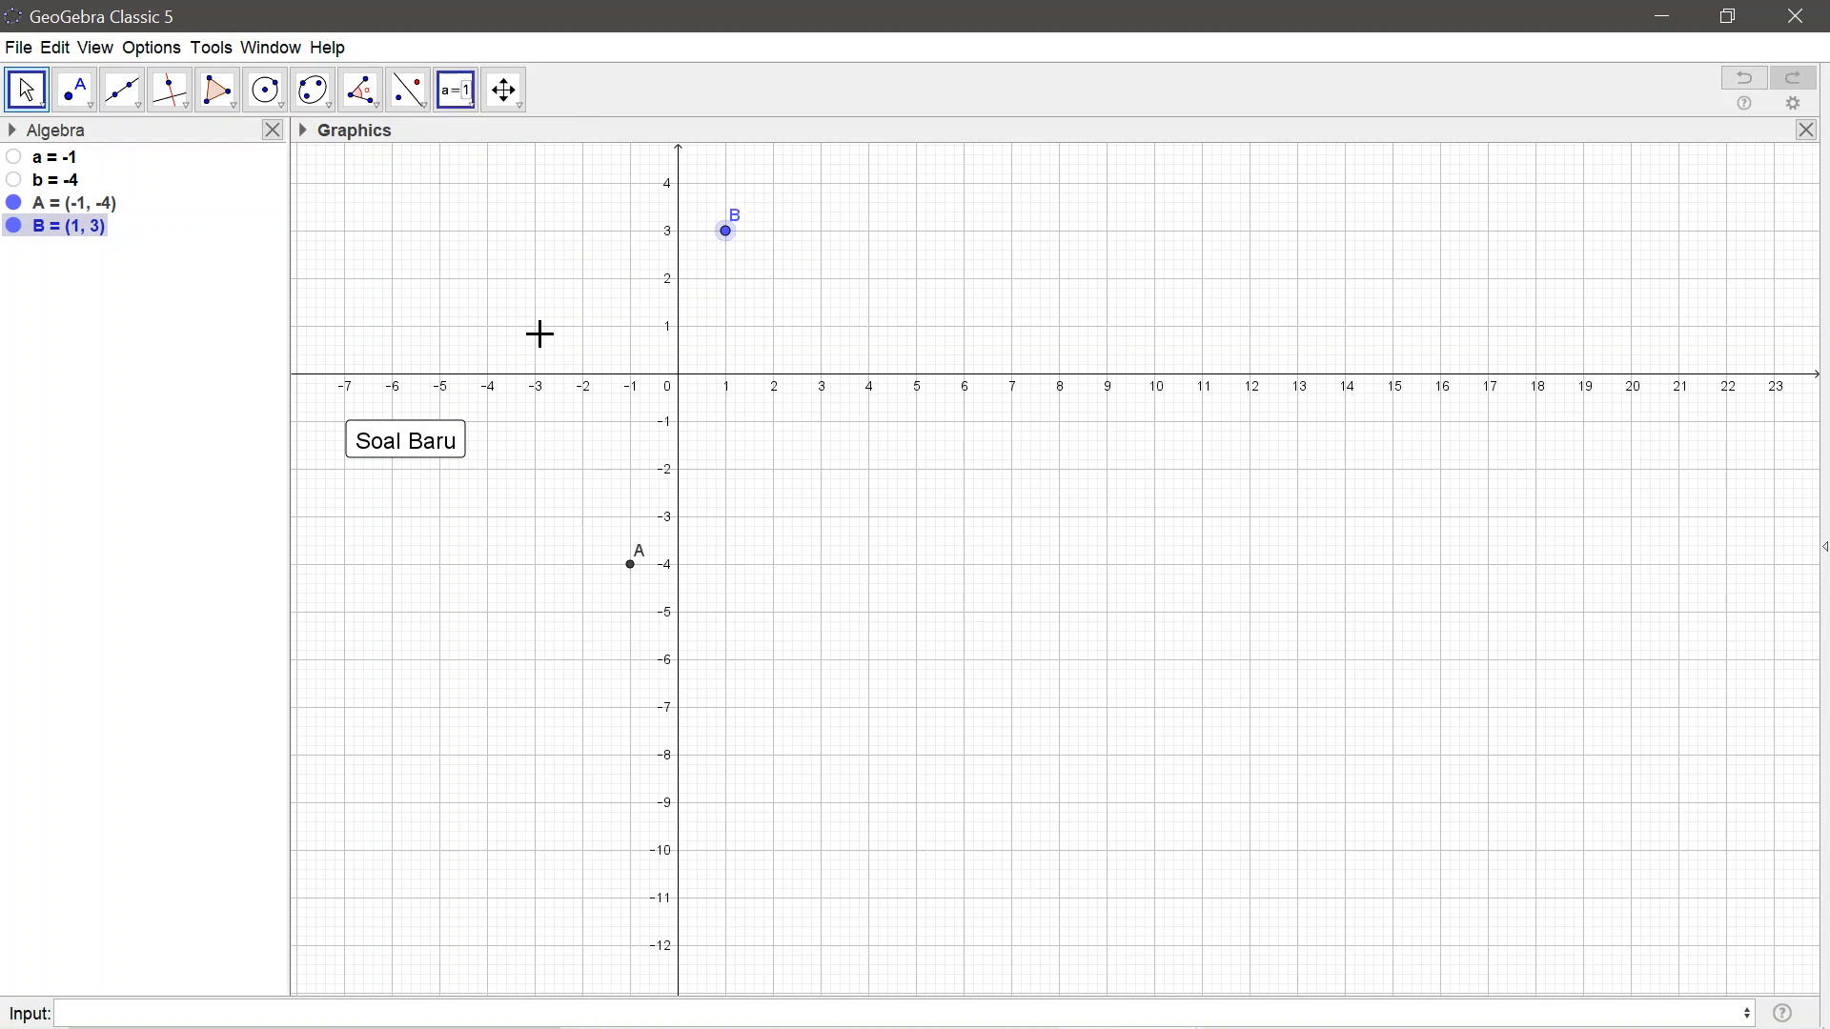
pyautogui.click(345, 234)
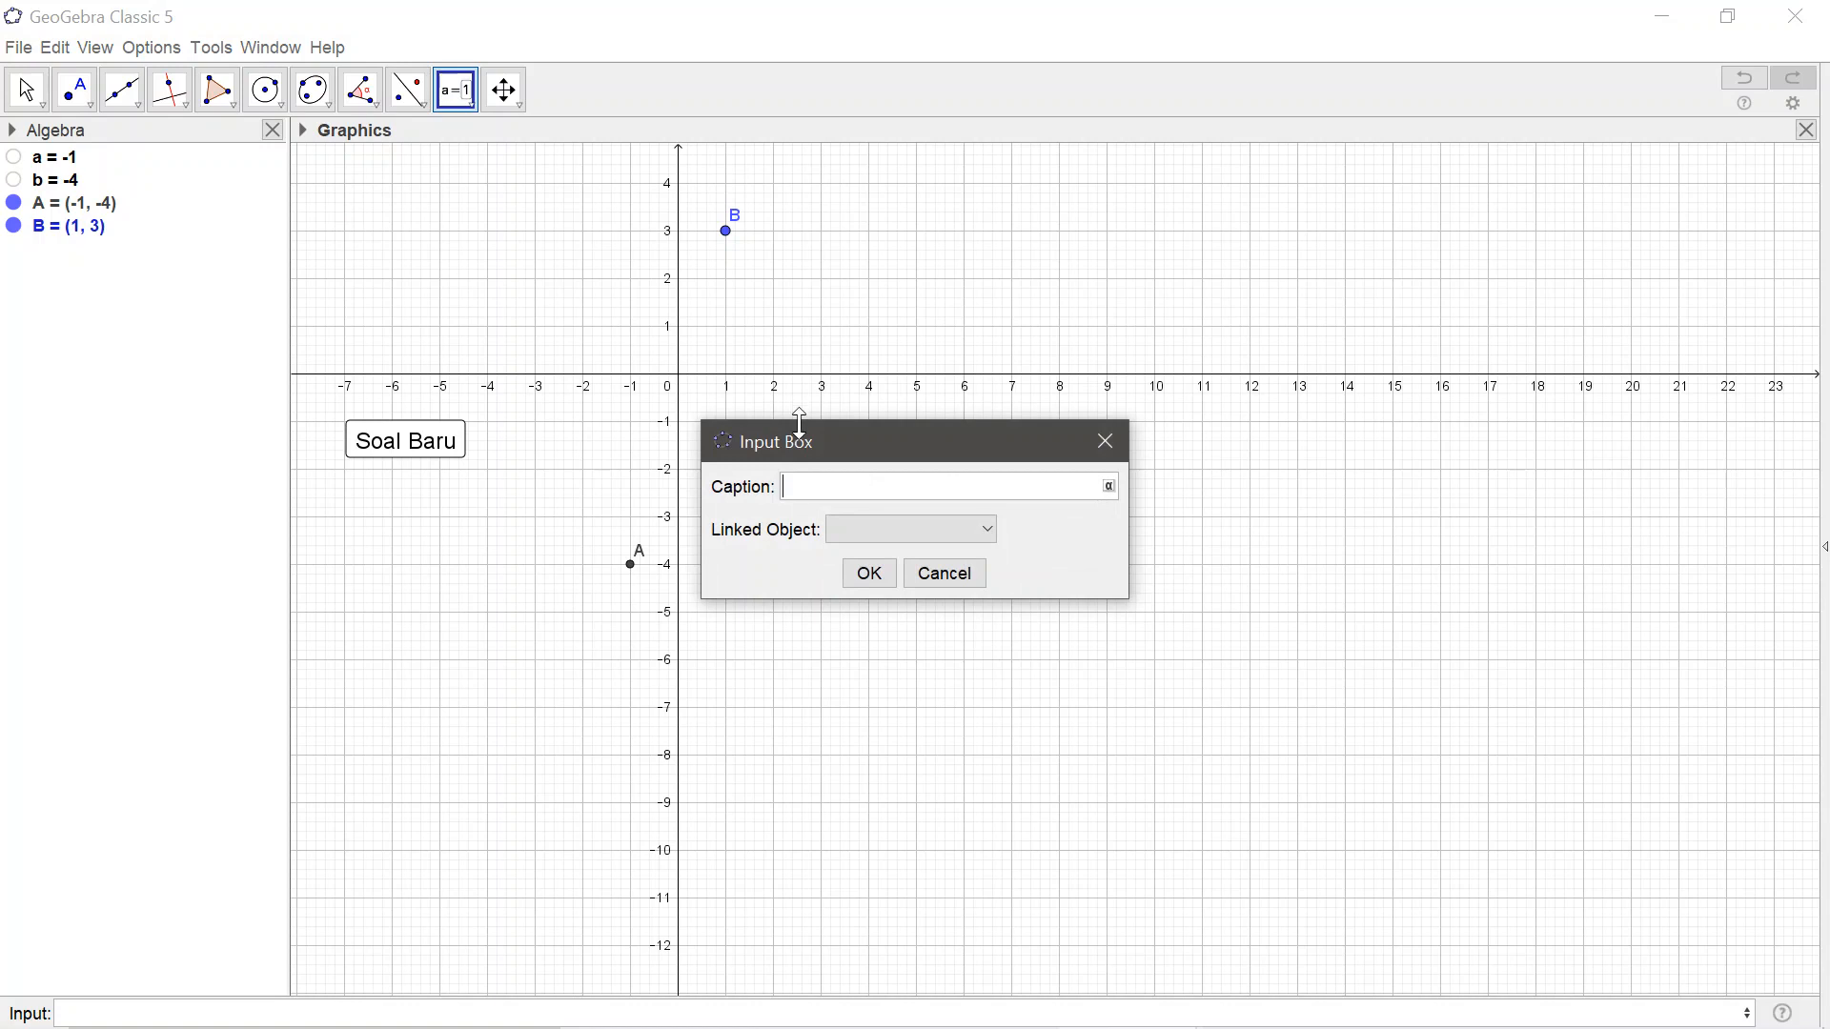
pyautogui.write('Koordinat titik A adalah')
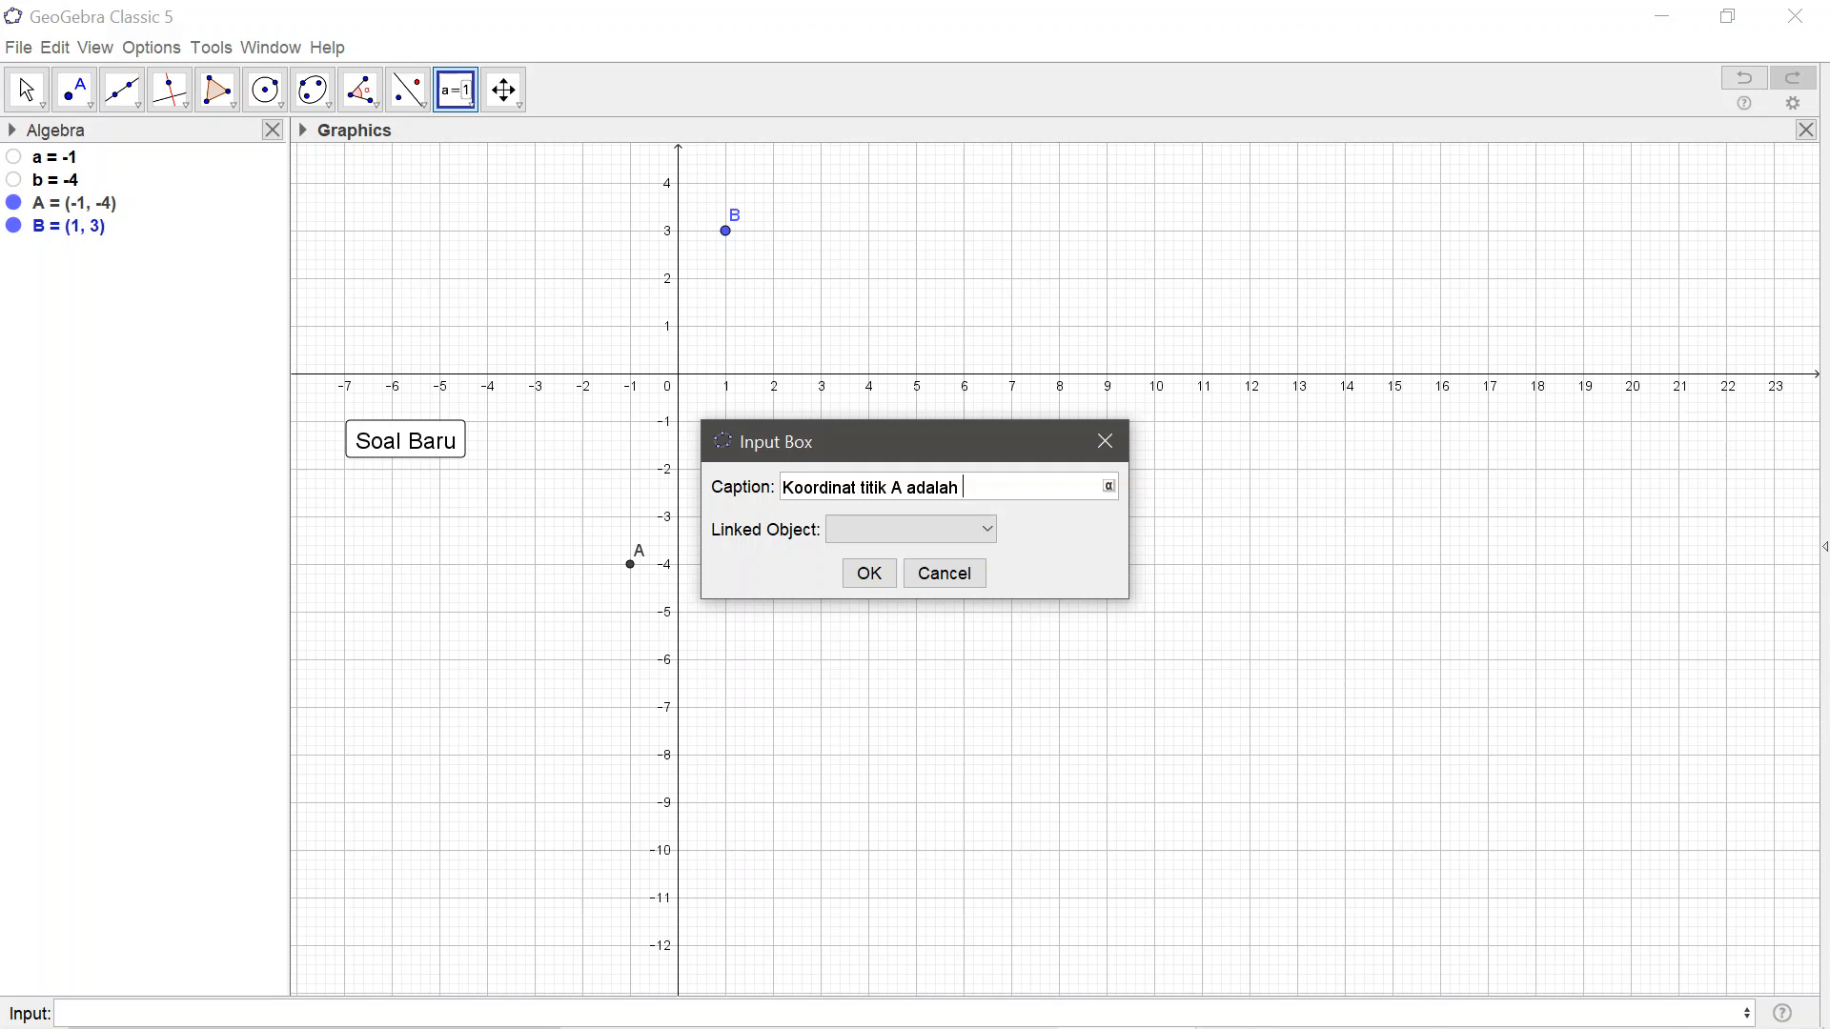
pyautogui.click(1108, 487)
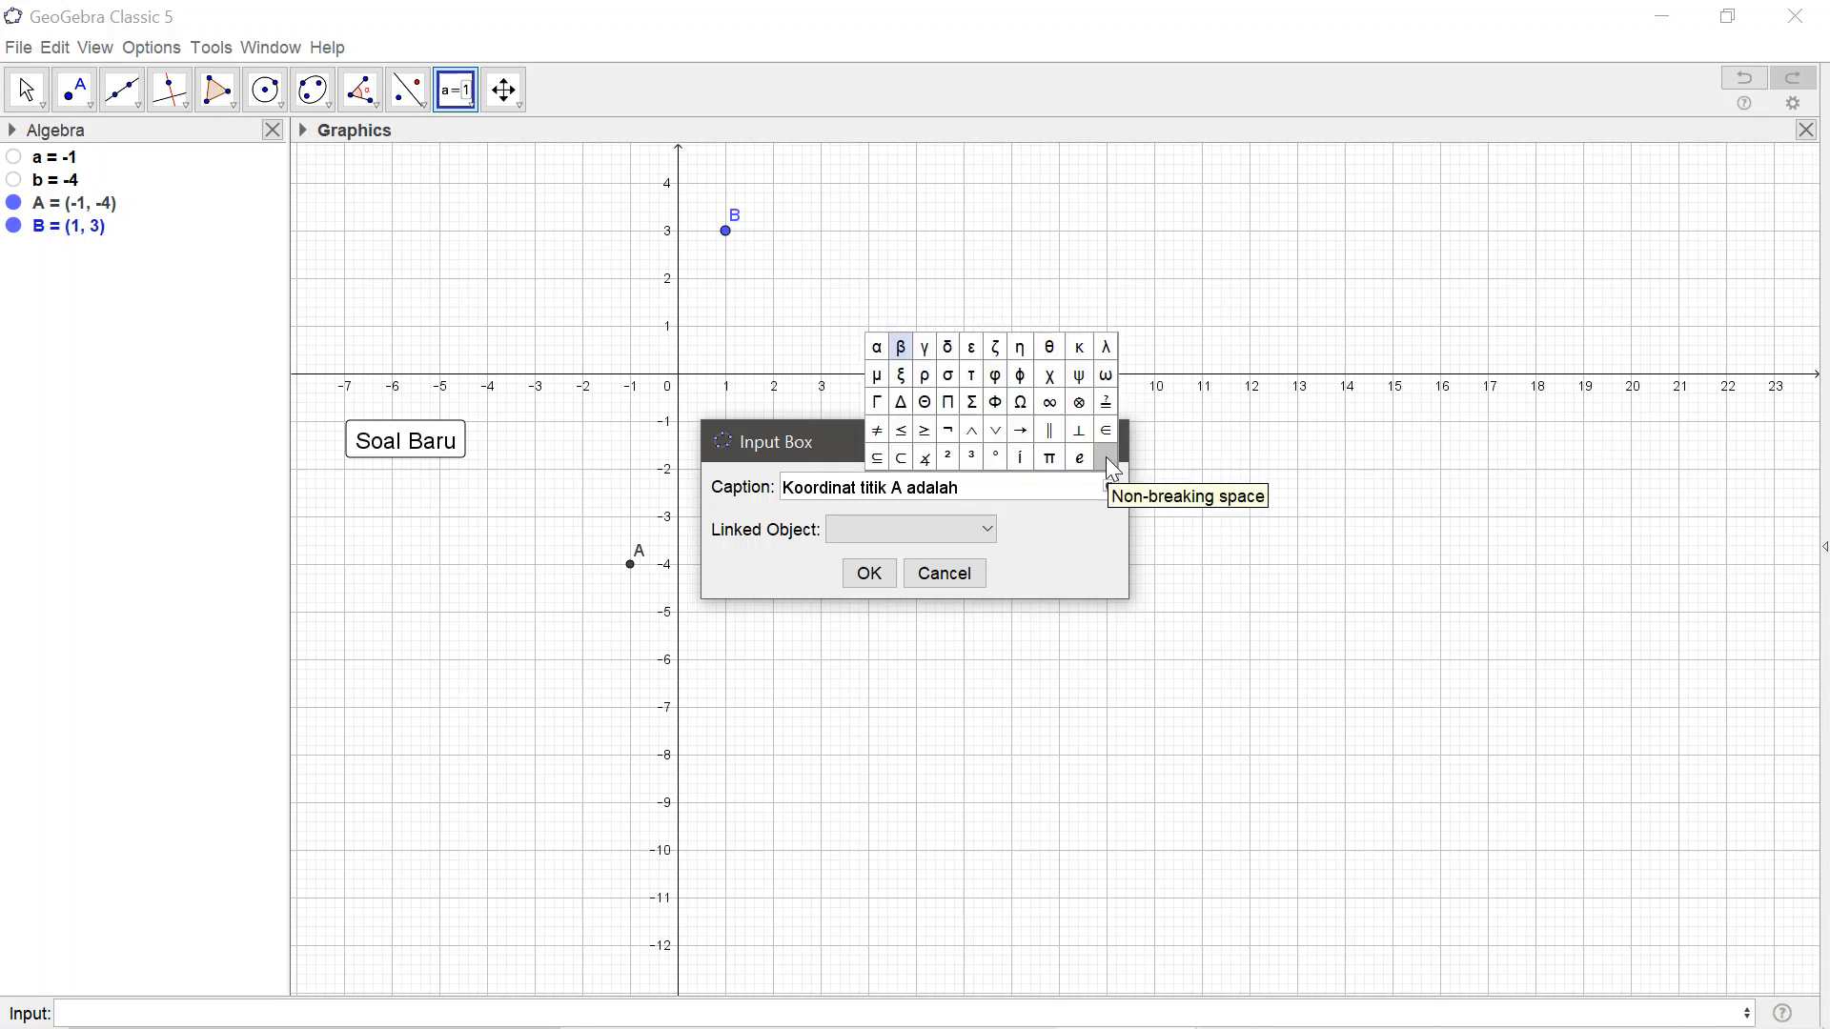
pyautogui.click(1106, 458)
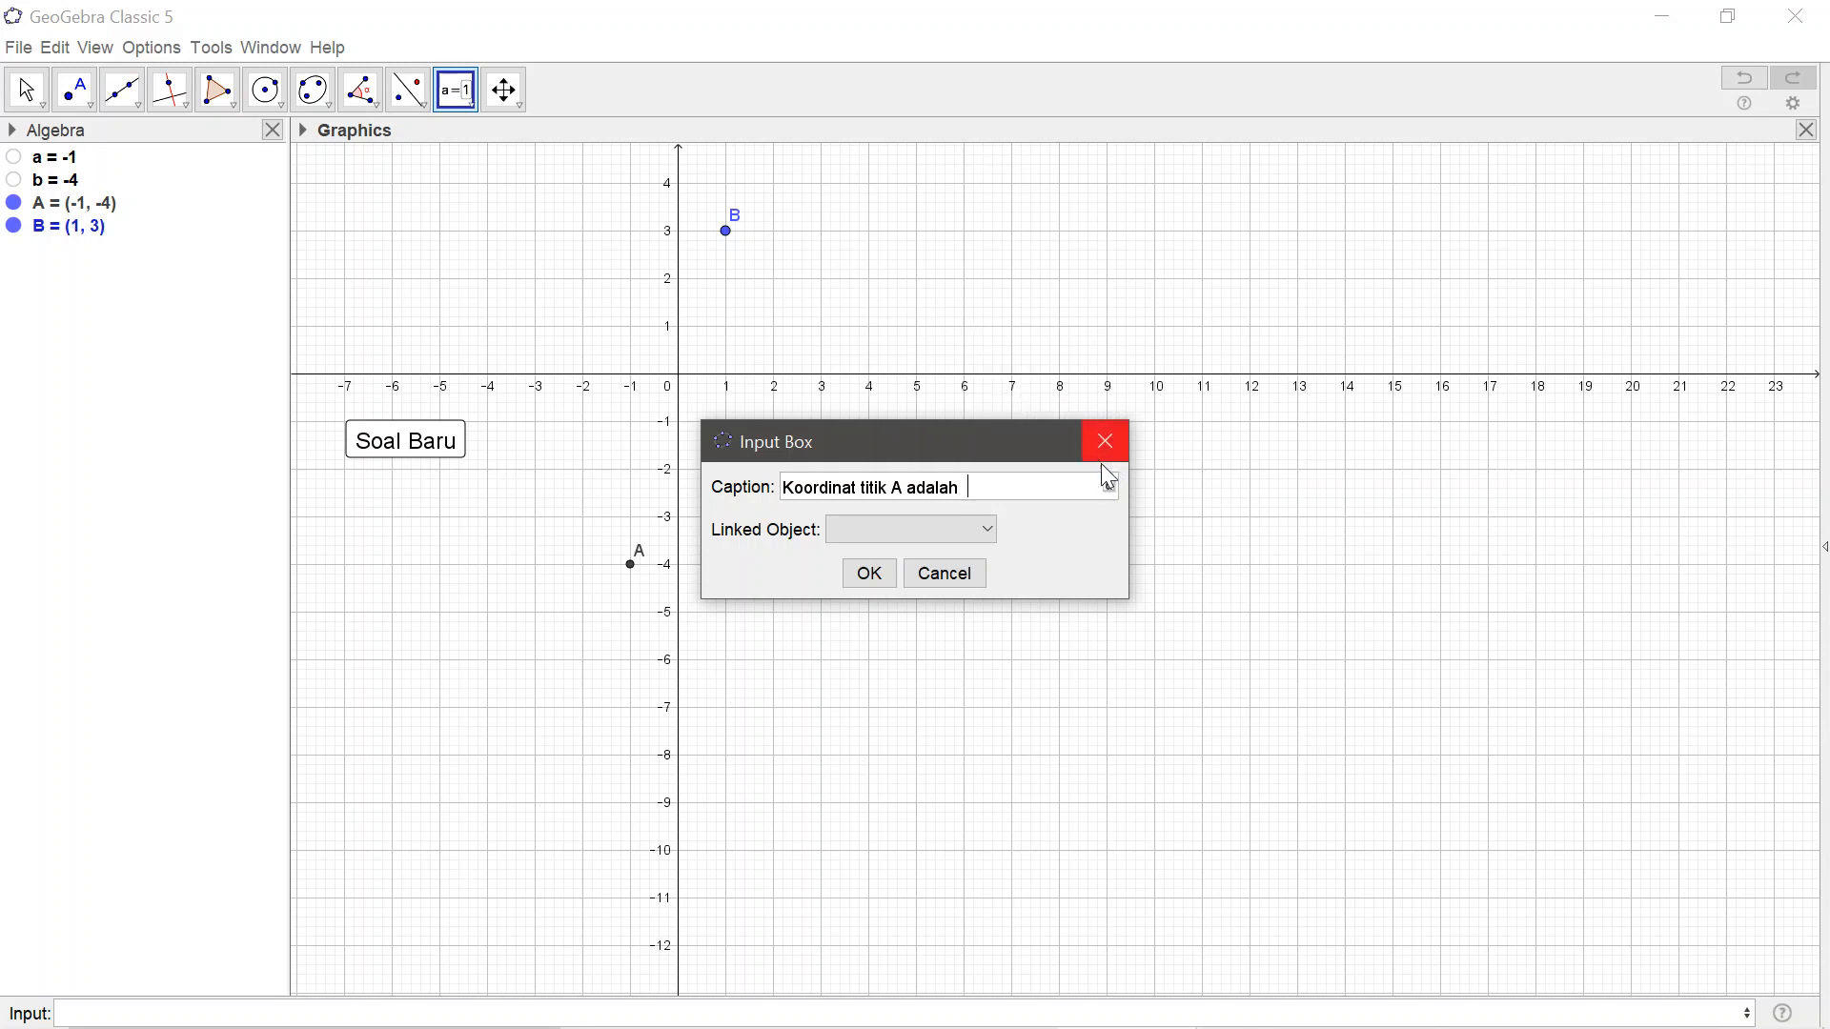
# Link the new input box to point B and confirm its creation
pyautogui.click(989, 531)
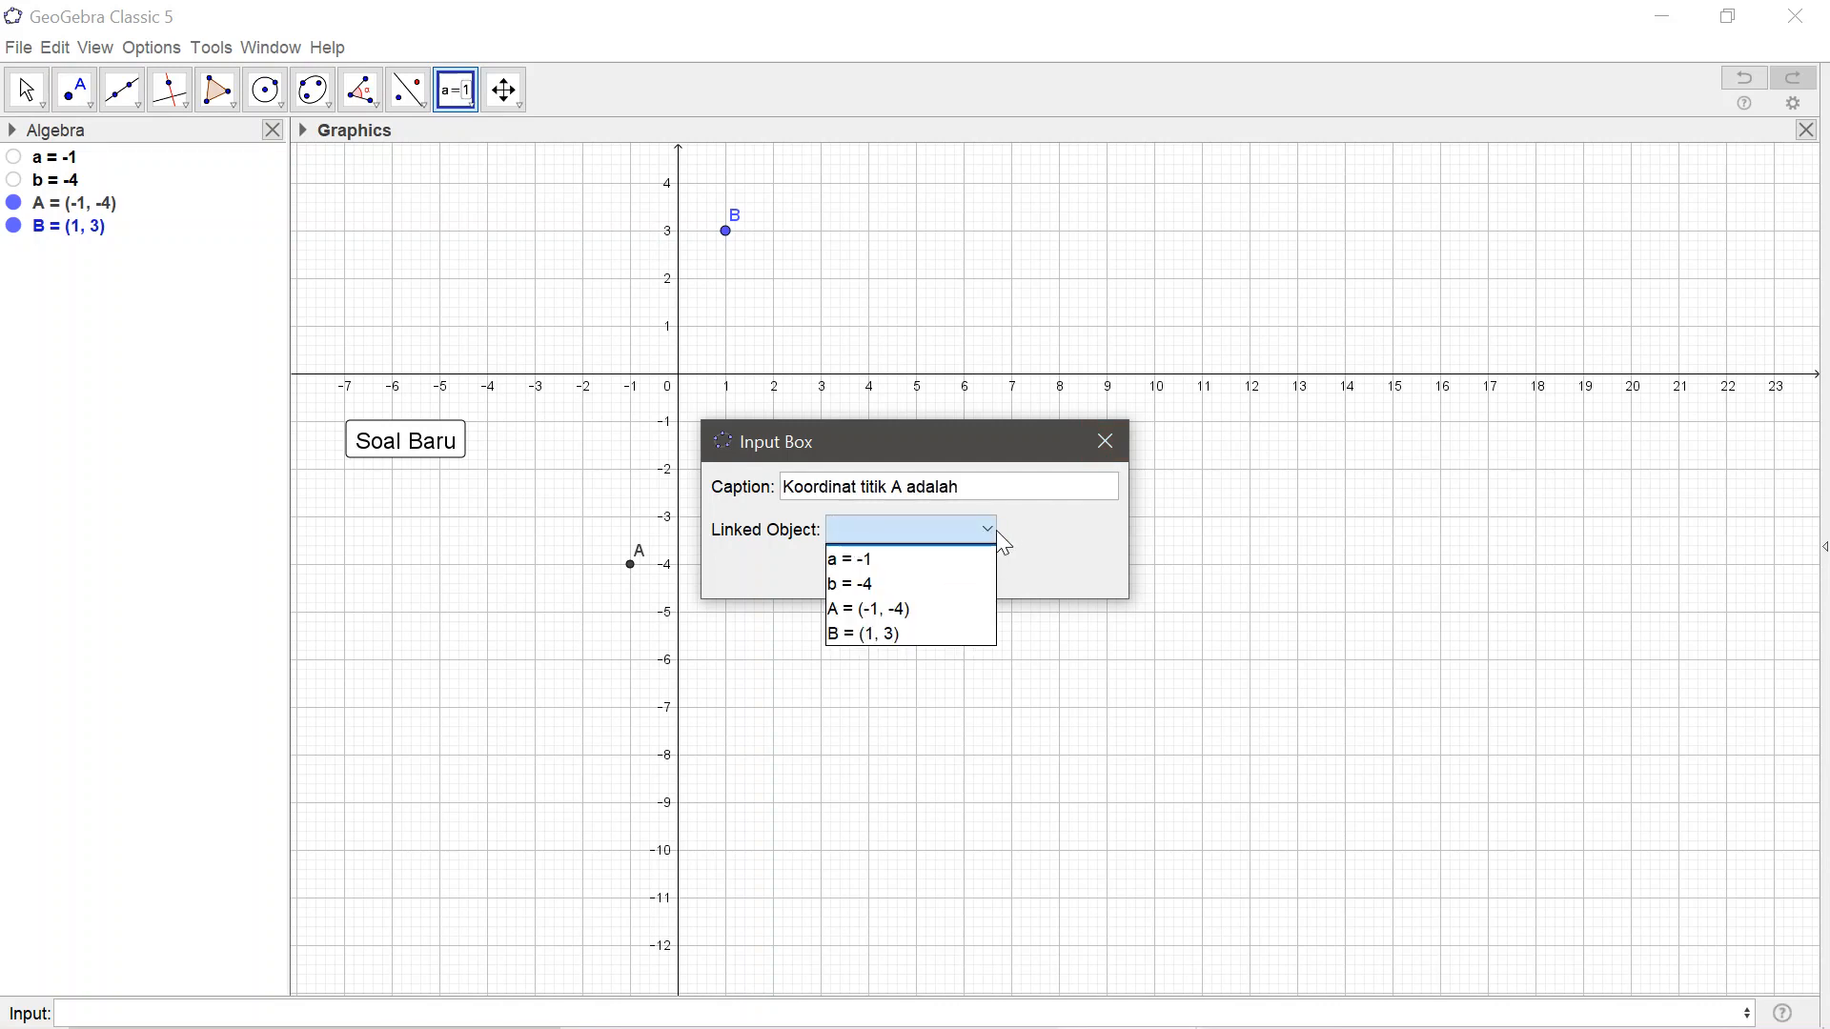
pyautogui.click(1064, 556)
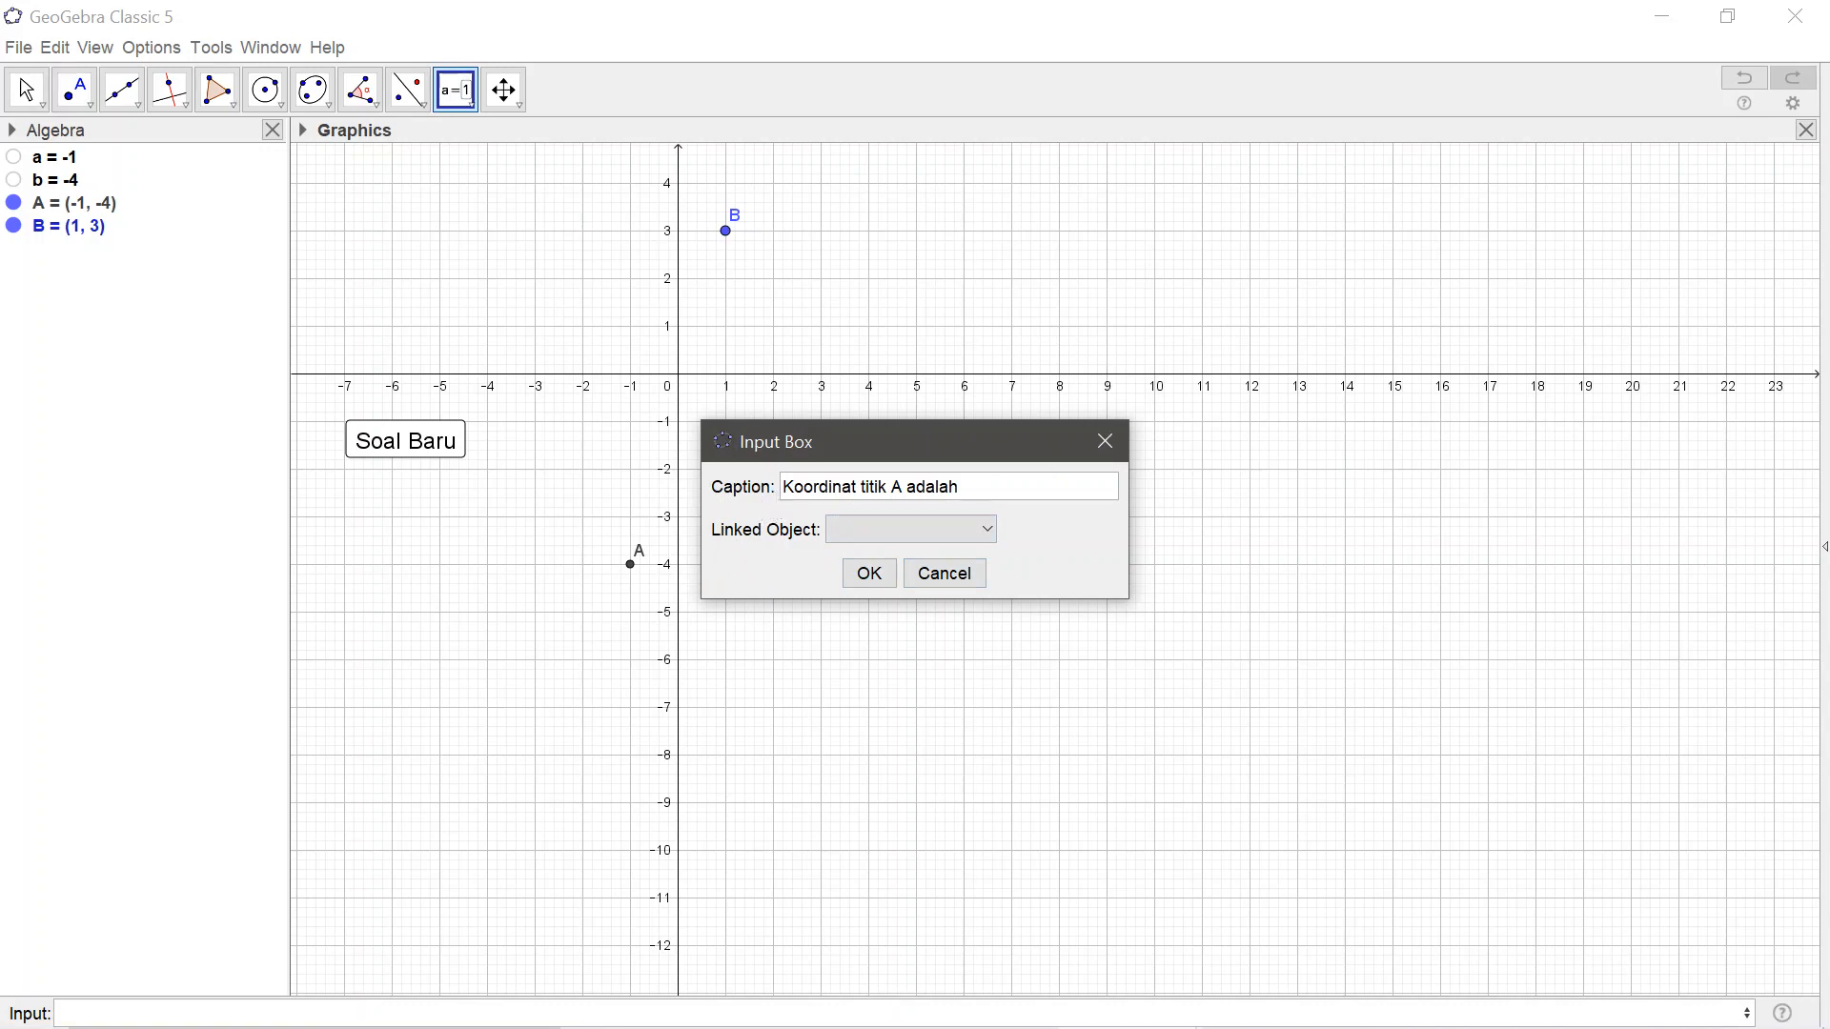
pyautogui.click(988, 531)
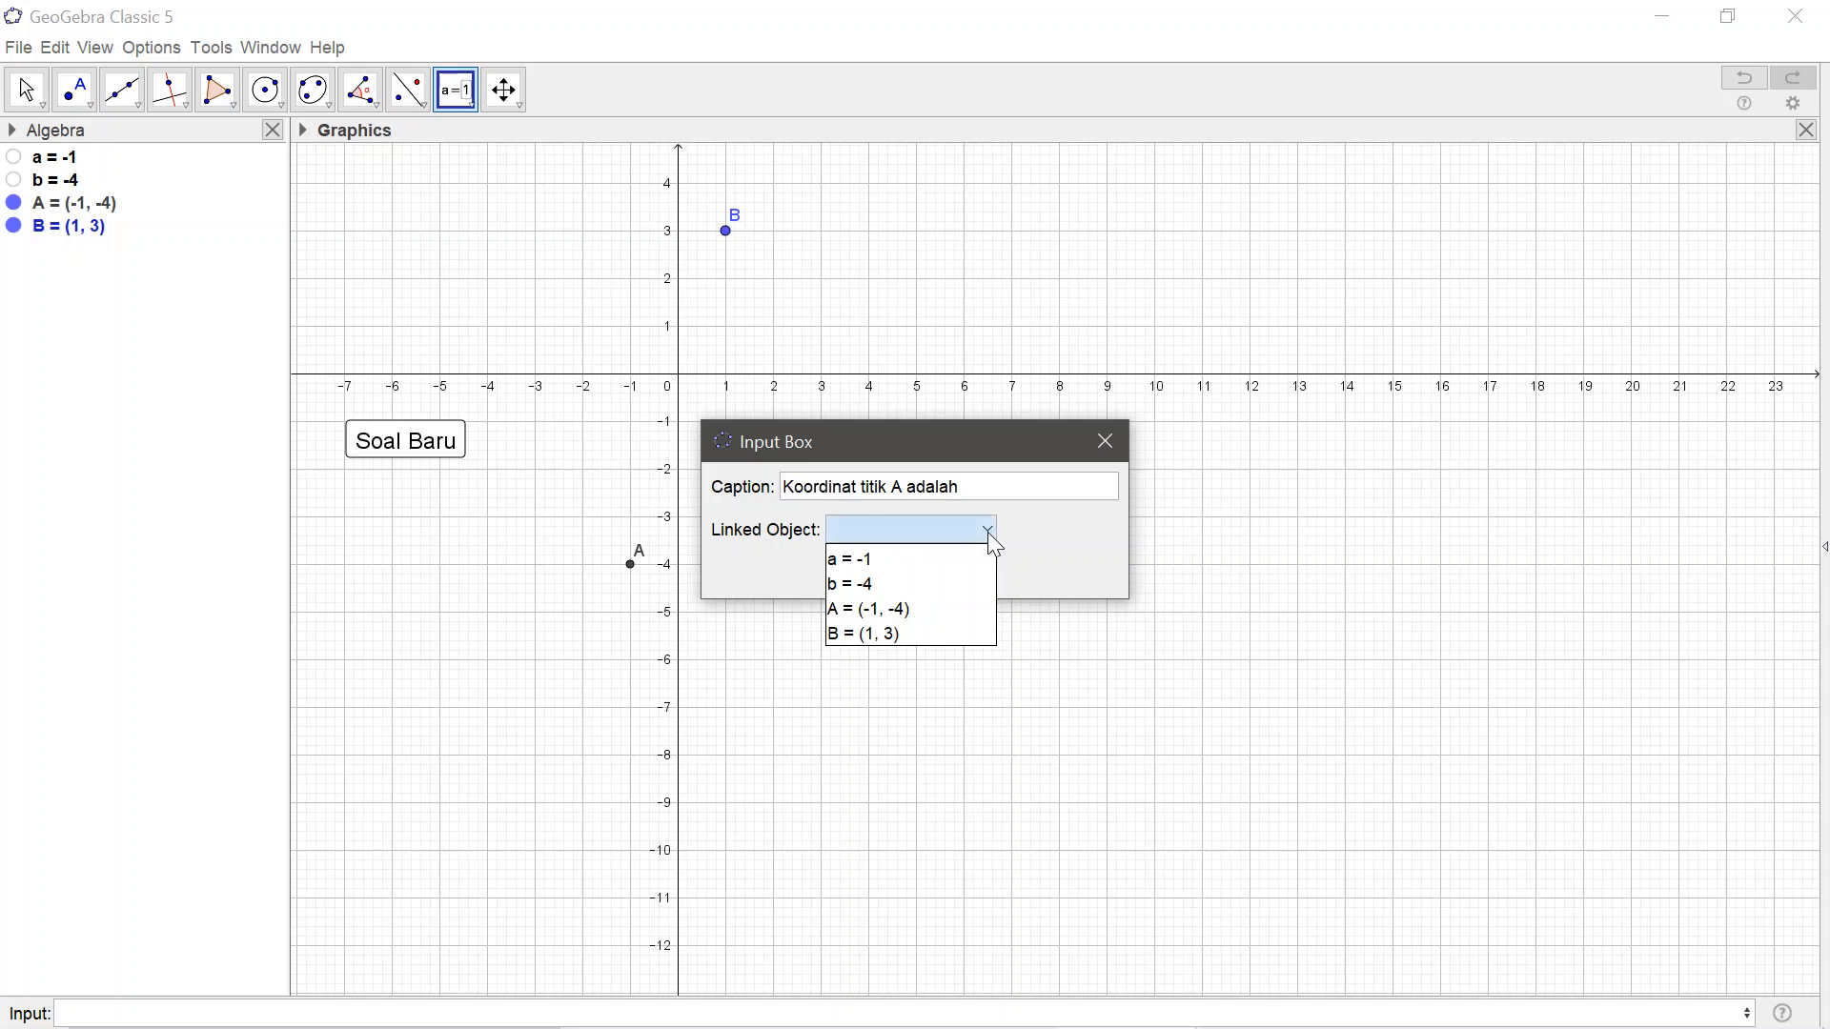
pyautogui.click(911, 635)
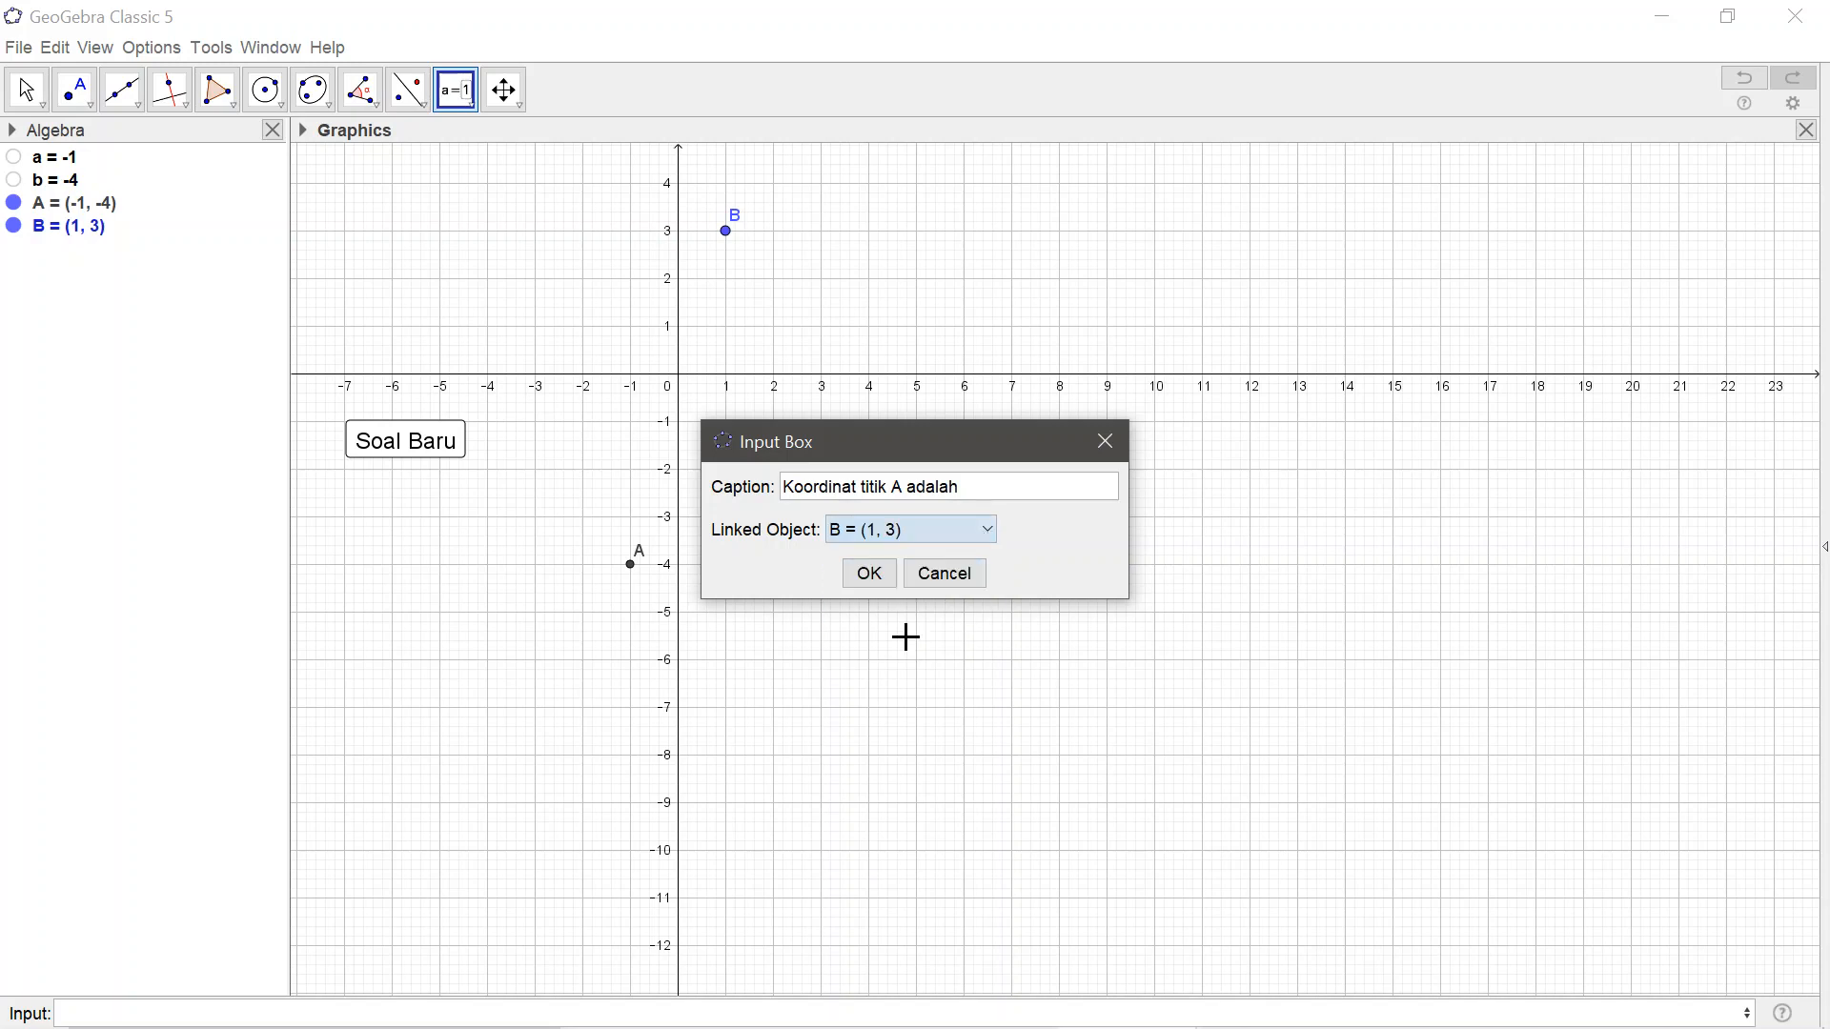
pyautogui.click(871, 574)
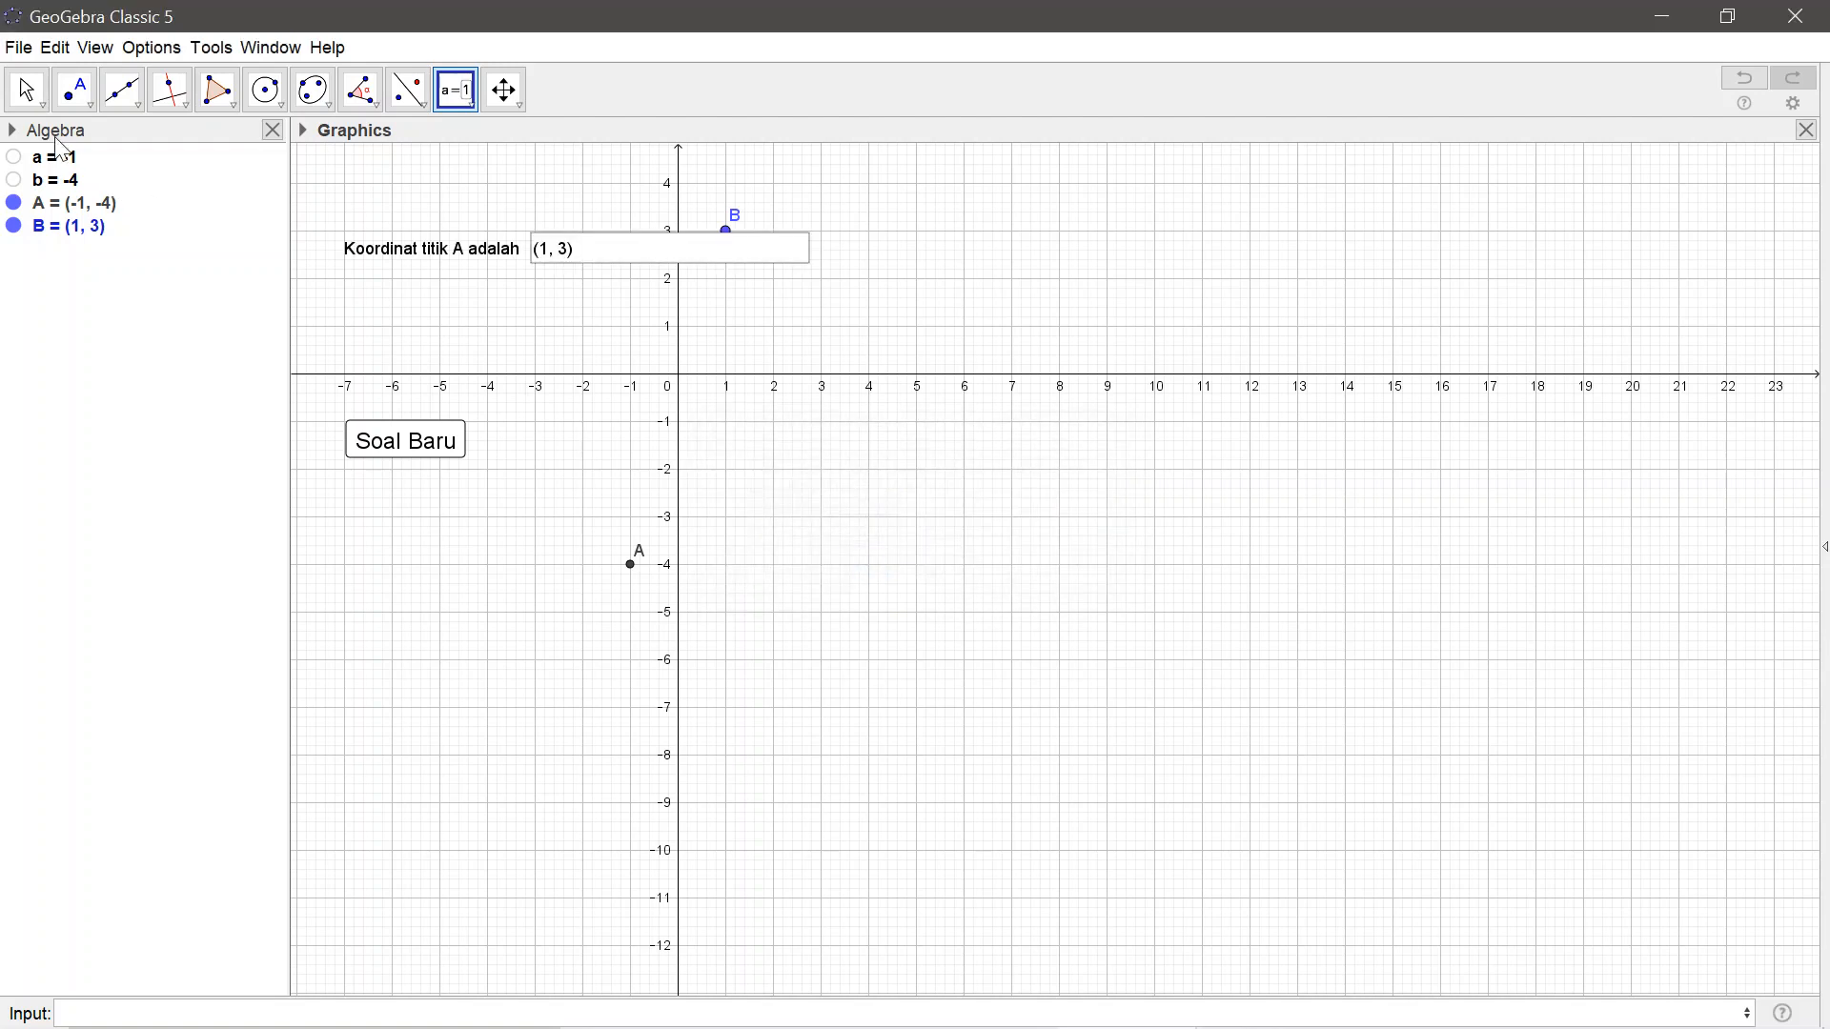
# Enter (2, 5) in the answer input box and move the box up about one grid unit
pyautogui.click(26, 89)
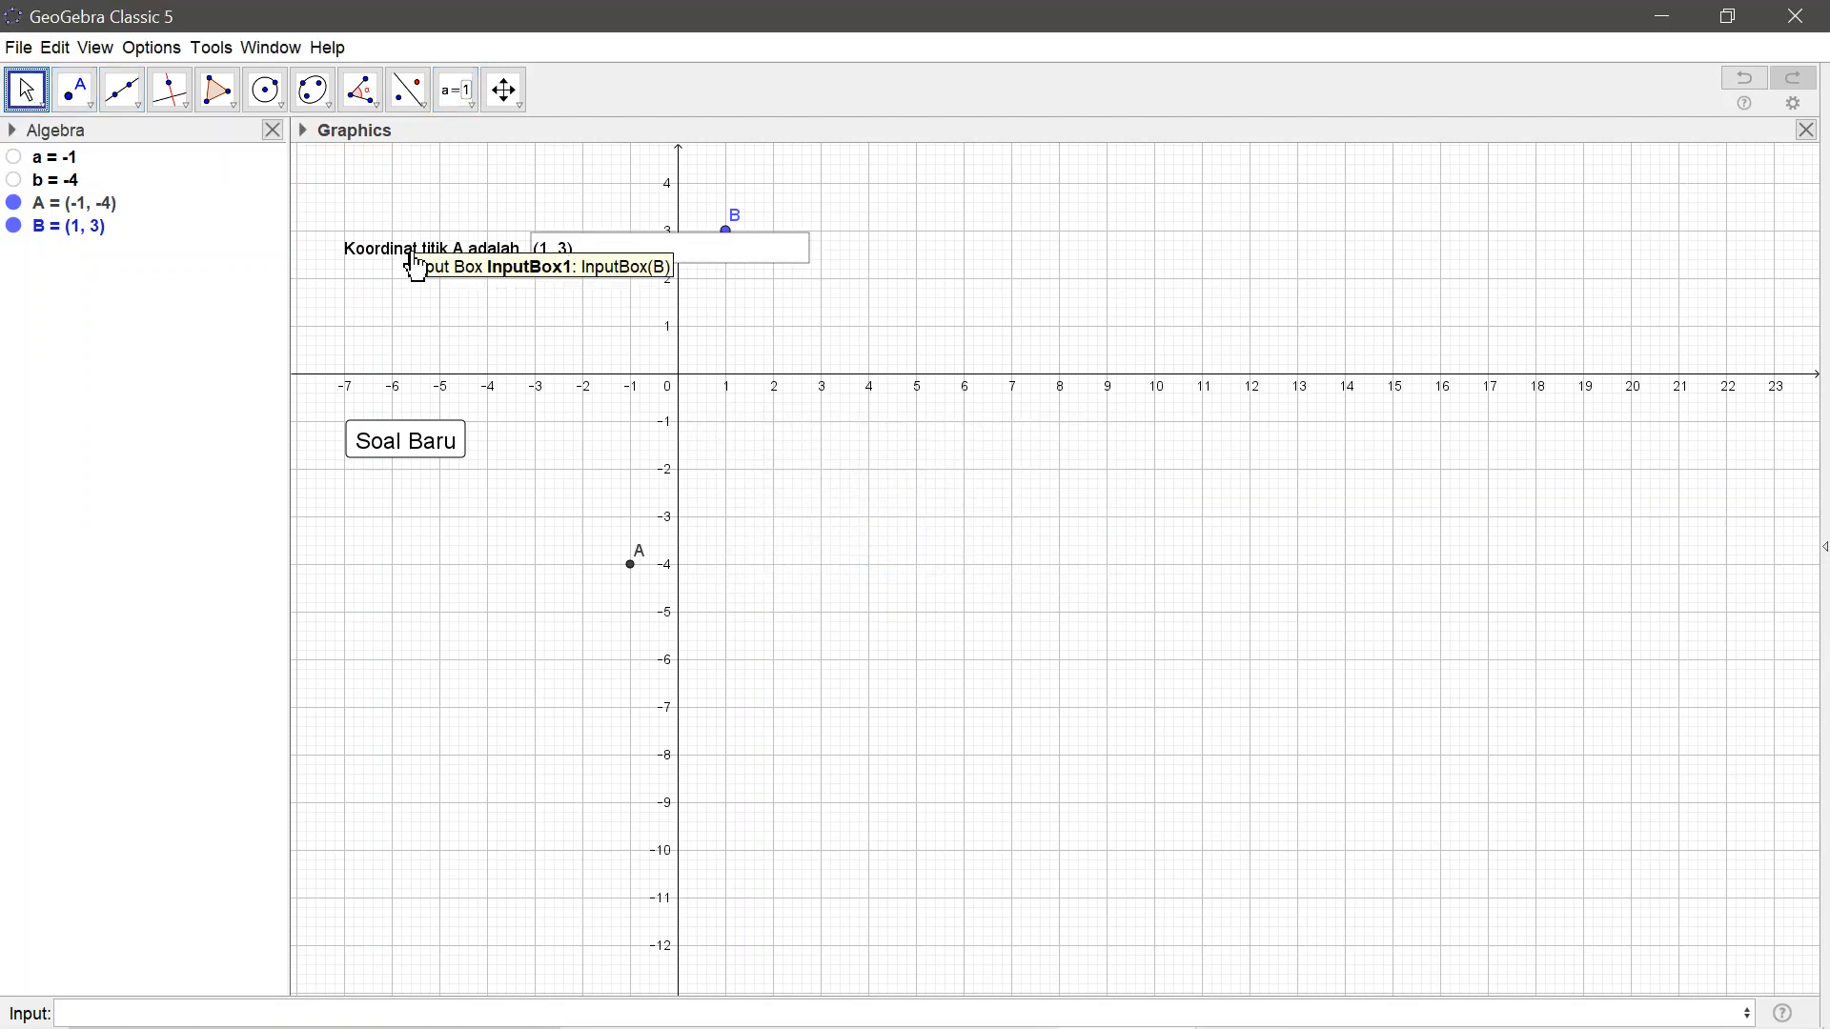
pyautogui.click(637, 256)
pyautogui.press('BackSpace')
pyautogui.press('BackSpace')
pyautogui.press('BackSpace')
pyautogui.press('BackSpace')
pyautogui.press('BackSpace')
pyautogui.press('BackSpace')
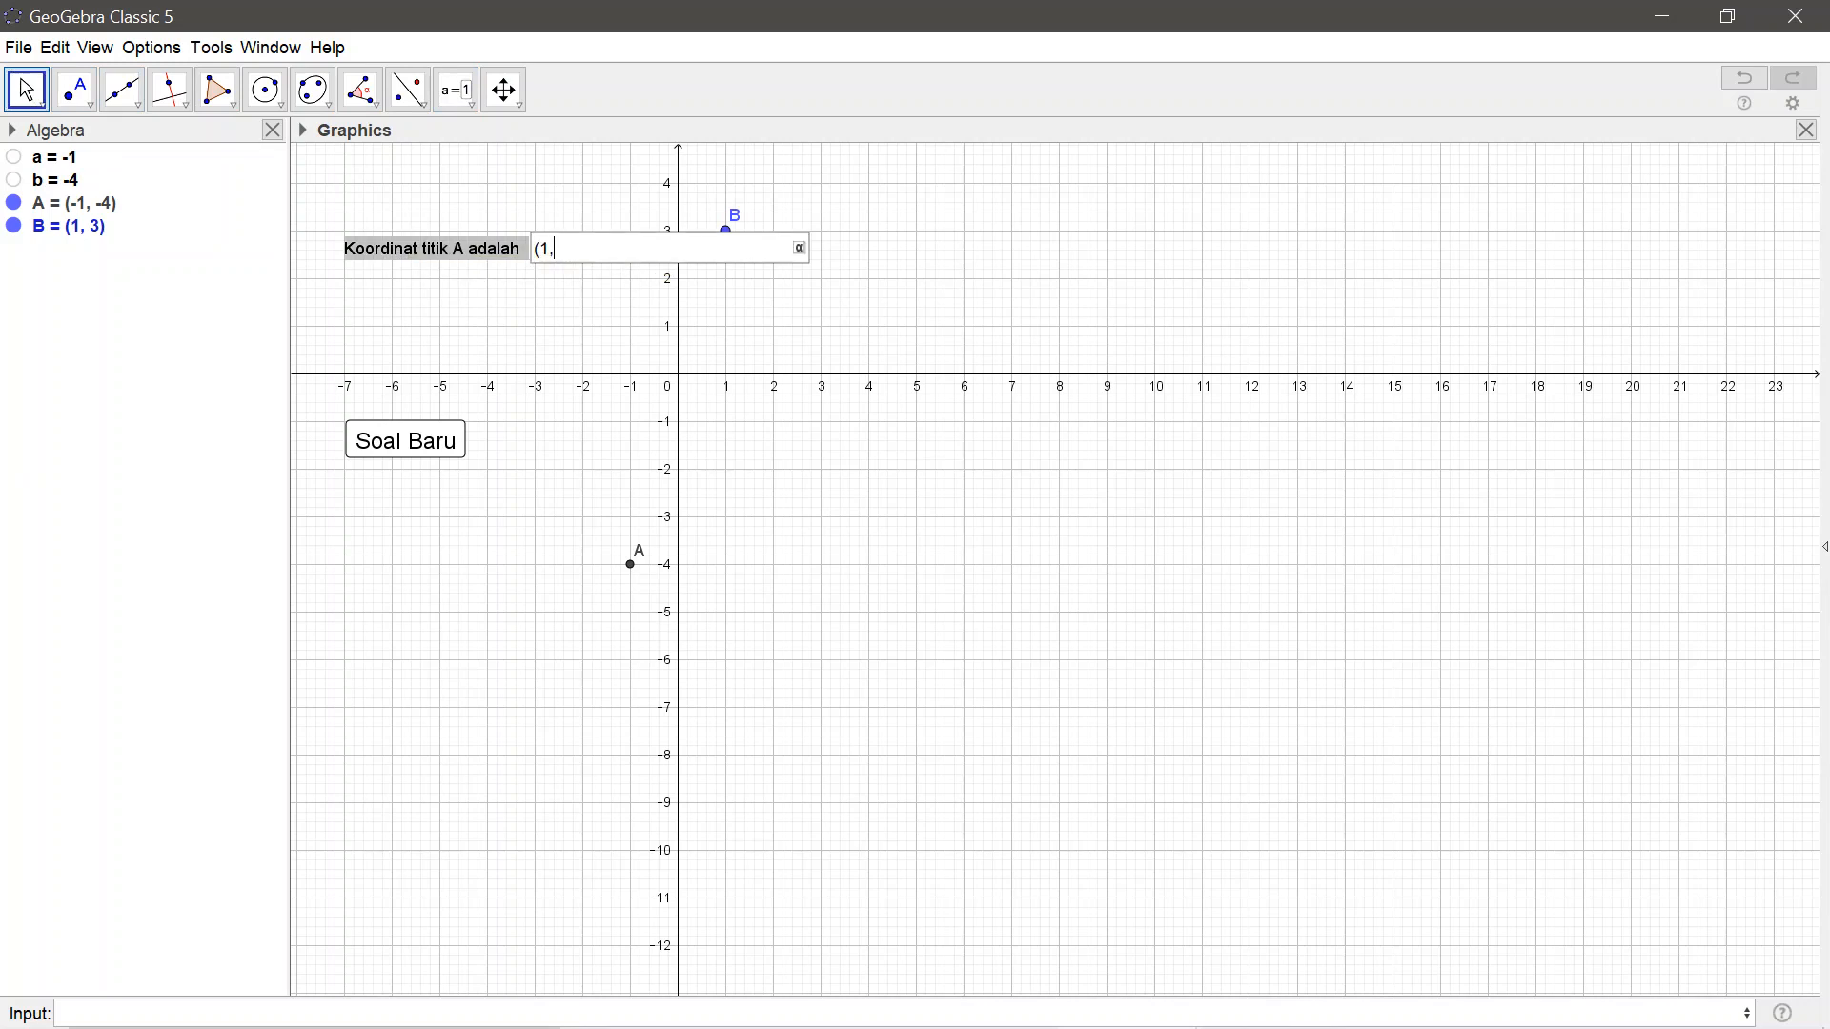
pyautogui.write('(2,5')
pyautogui.press('Return')
pyautogui.moveTo(461, 263); pyautogui.dragTo(457, 214)
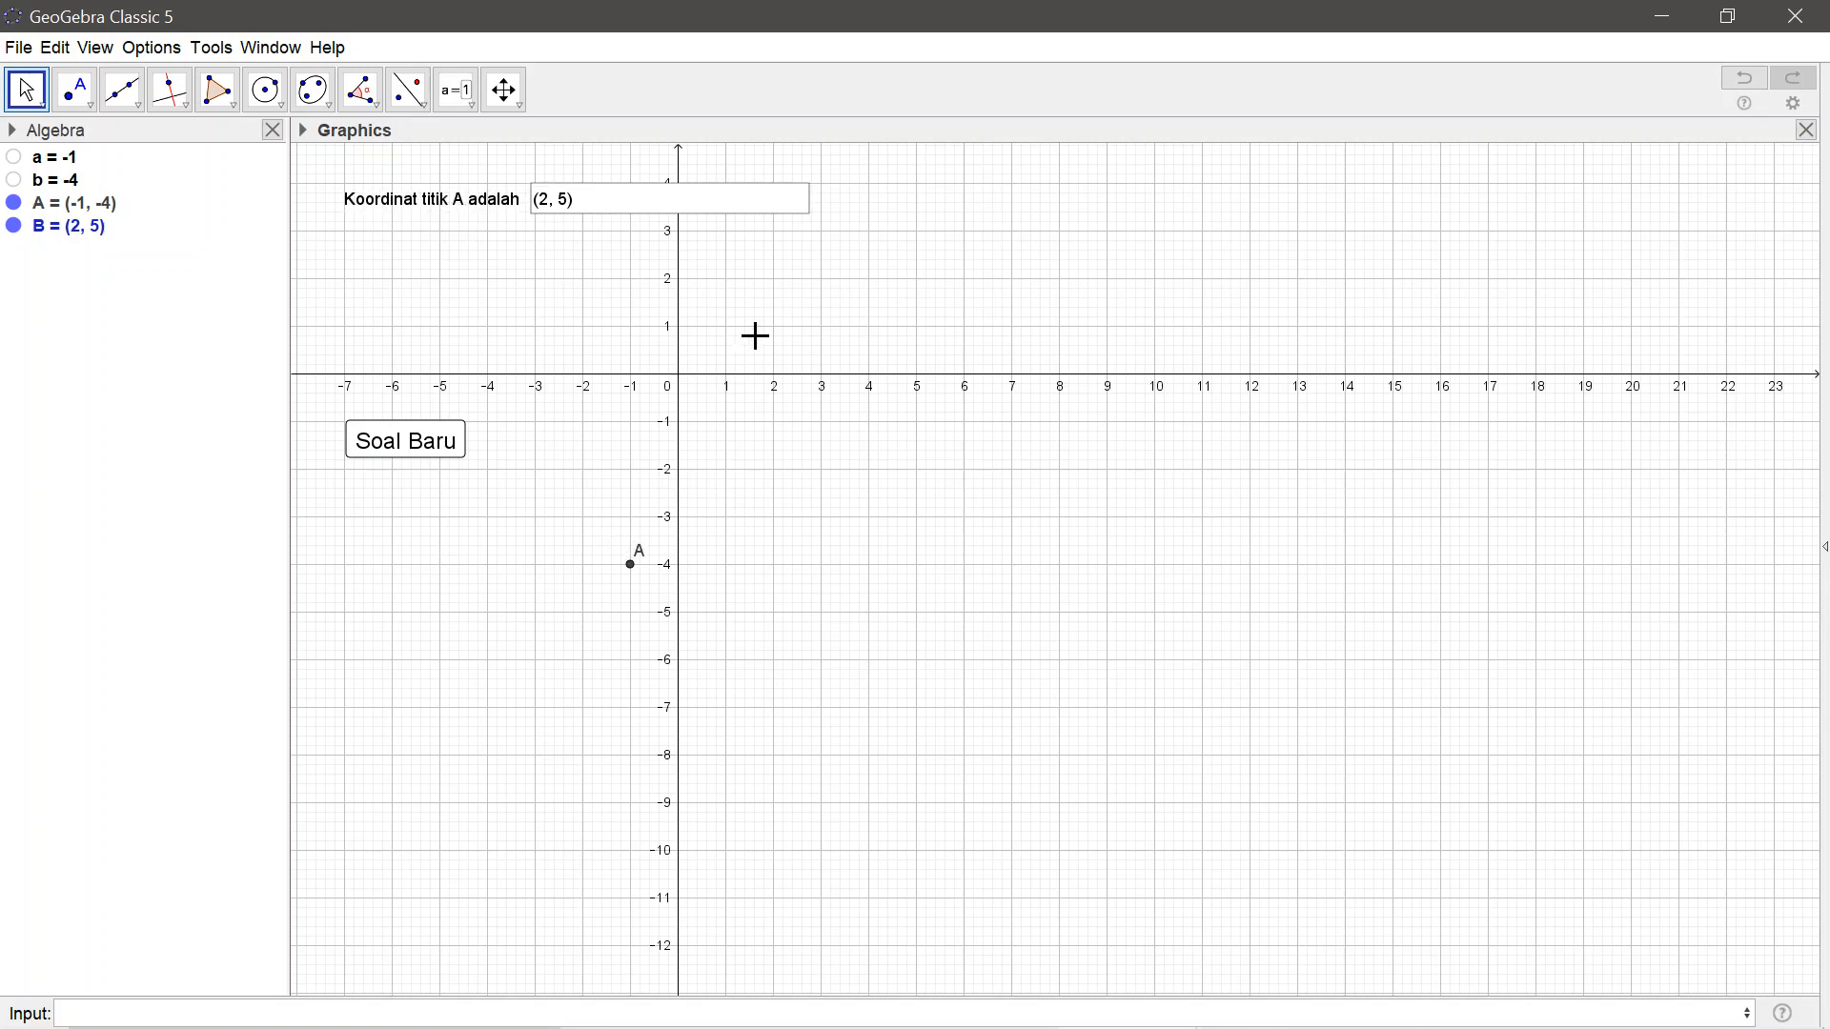
pyautogui.moveTo(764, 361); pyautogui.dragTo(776, 483)
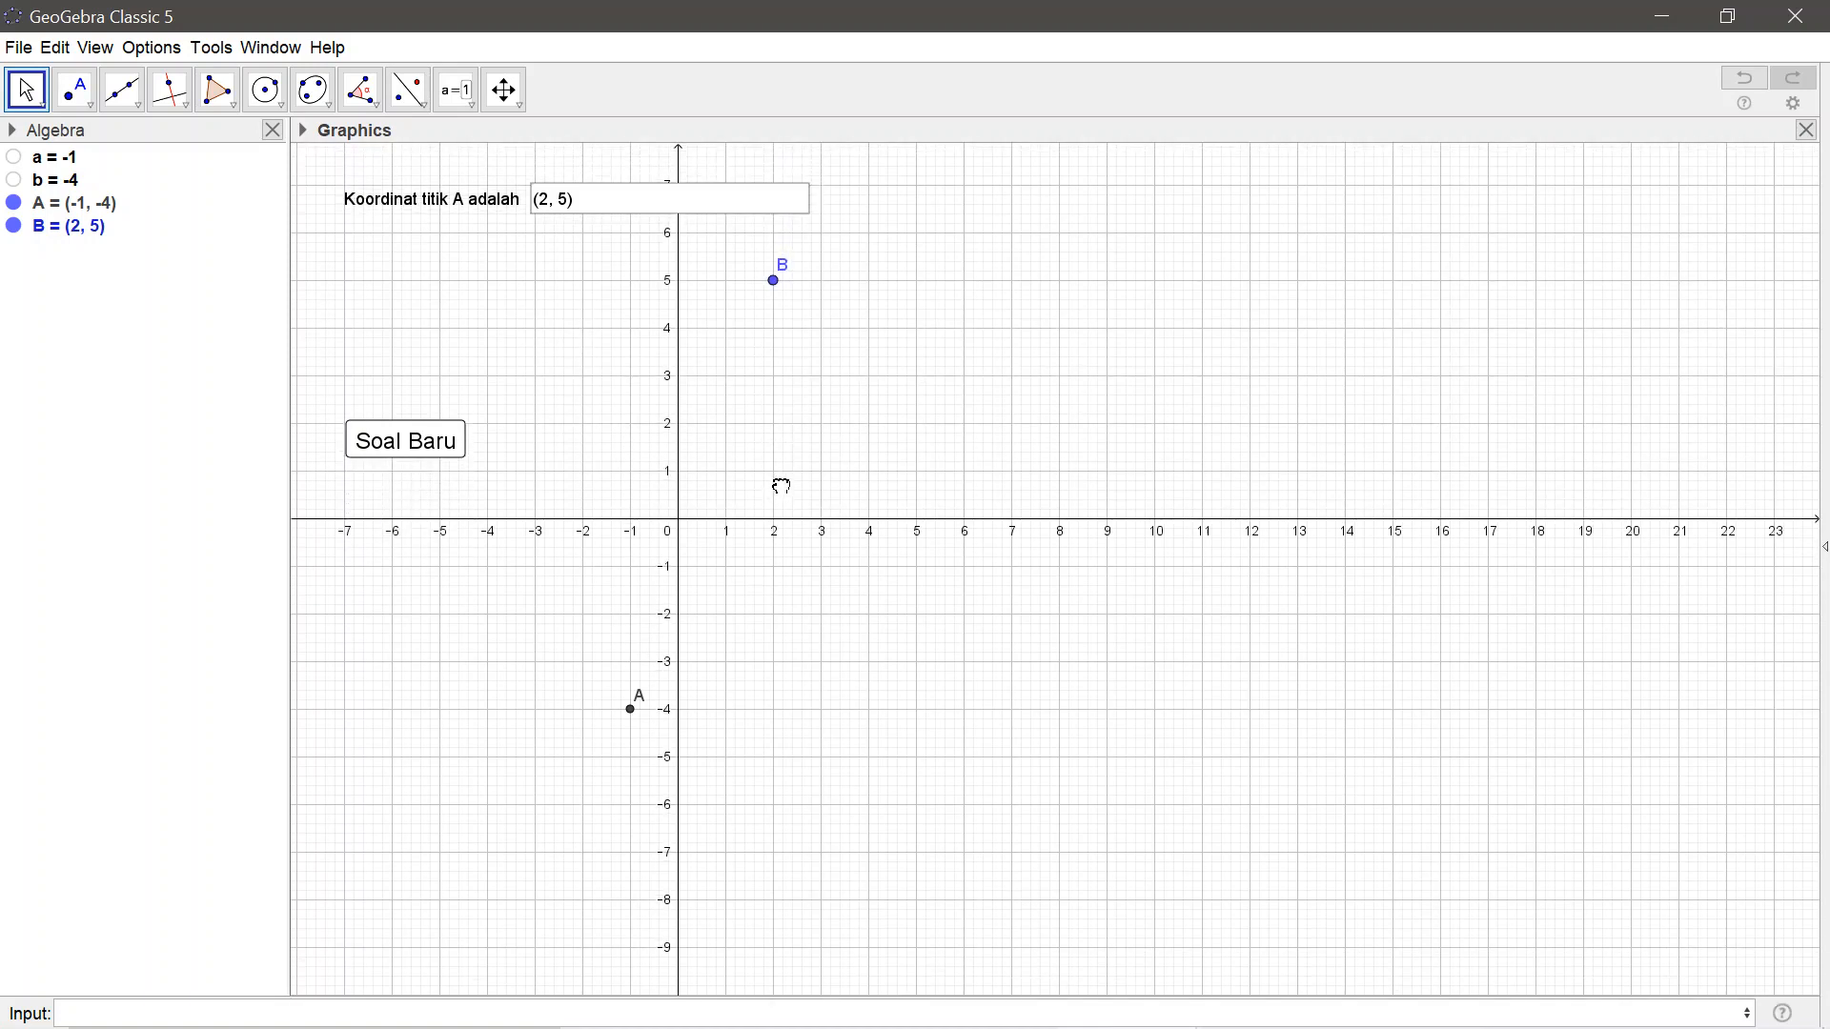
# Test the answer input box by replacing its content with the coordinates (4, 3)
pyautogui.click(597, 212)
pyautogui.press('BackSpace')
pyautogui.press('BackSpace')
pyautogui.press('BackSpace')
pyautogui.press('BackSpace')
pyautogui.press('BackSpace')
pyautogui.press('BackSpace')
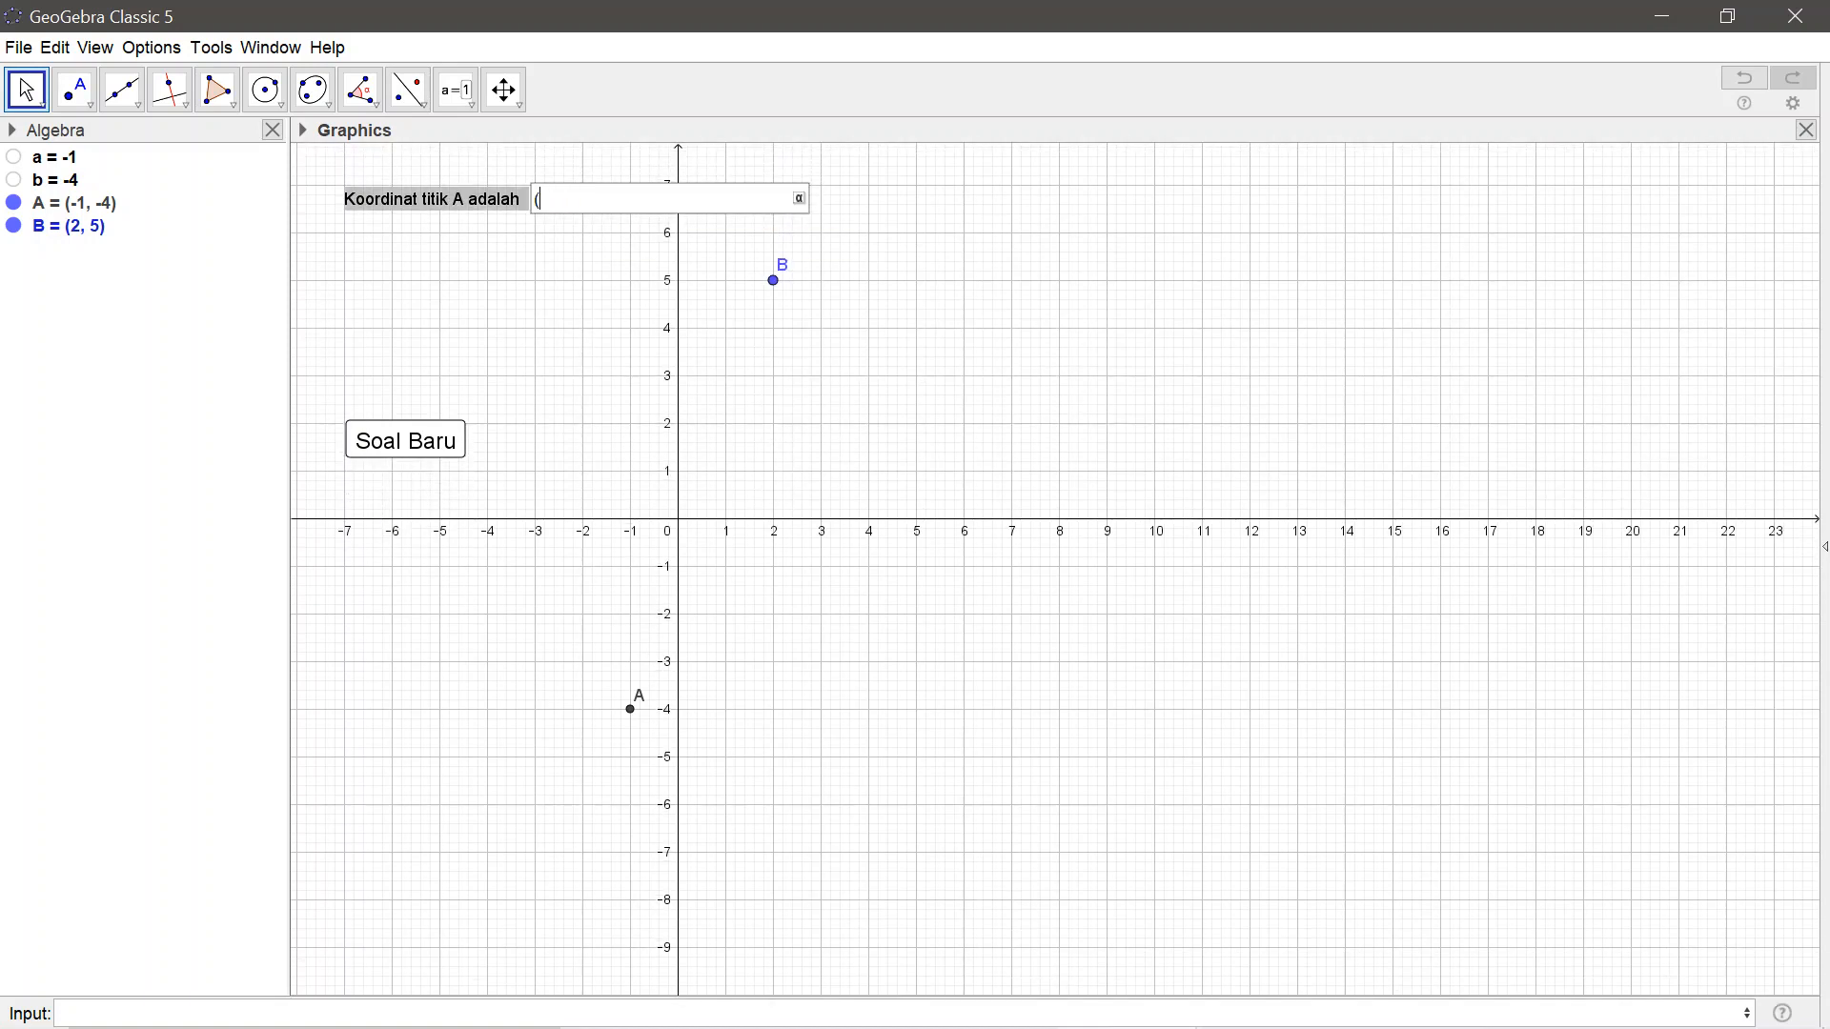
pyautogui.write('(4,3')
pyautogui.press('Return')
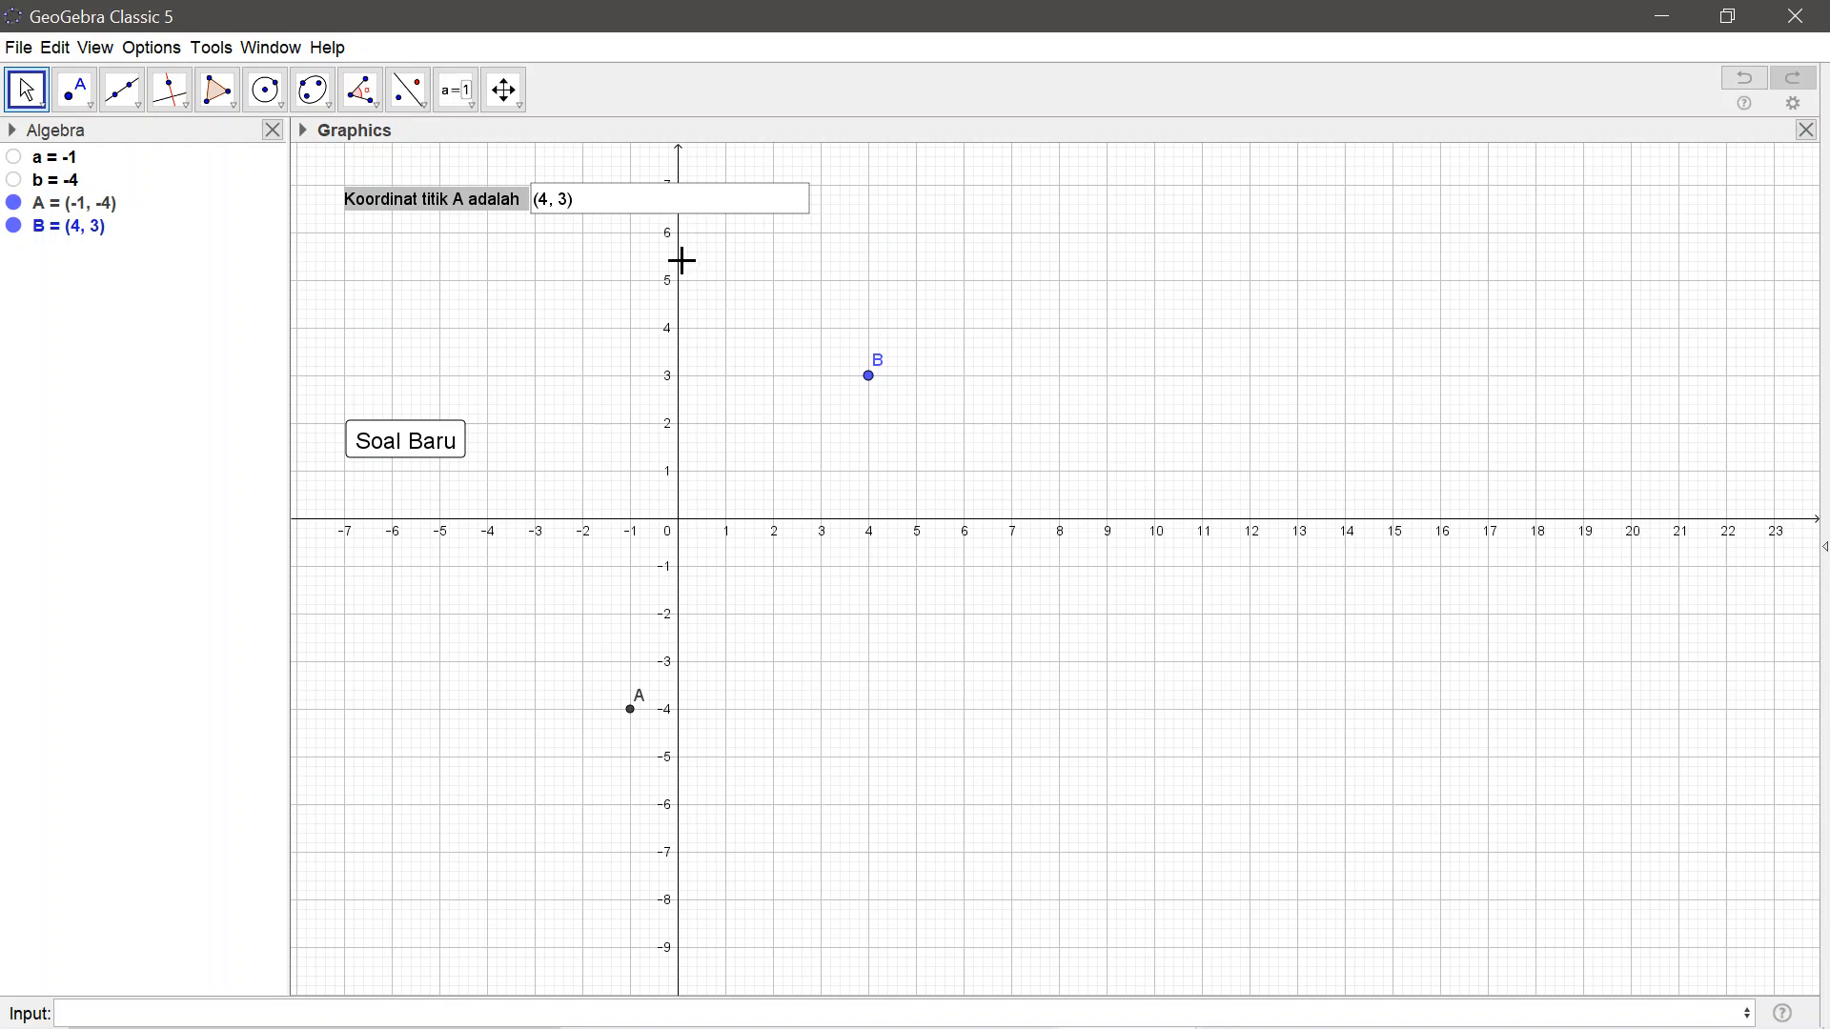
# Test the answer input box with the single number 2 instead of a coordinate pair
pyautogui.click(585, 205)
pyautogui.press('BackSpace')
pyautogui.press('BackSpace')
pyautogui.press('BackSpace')
pyautogui.press('BackSpace')
pyautogui.press('BackSpace')
pyautogui.press('BackSpace')
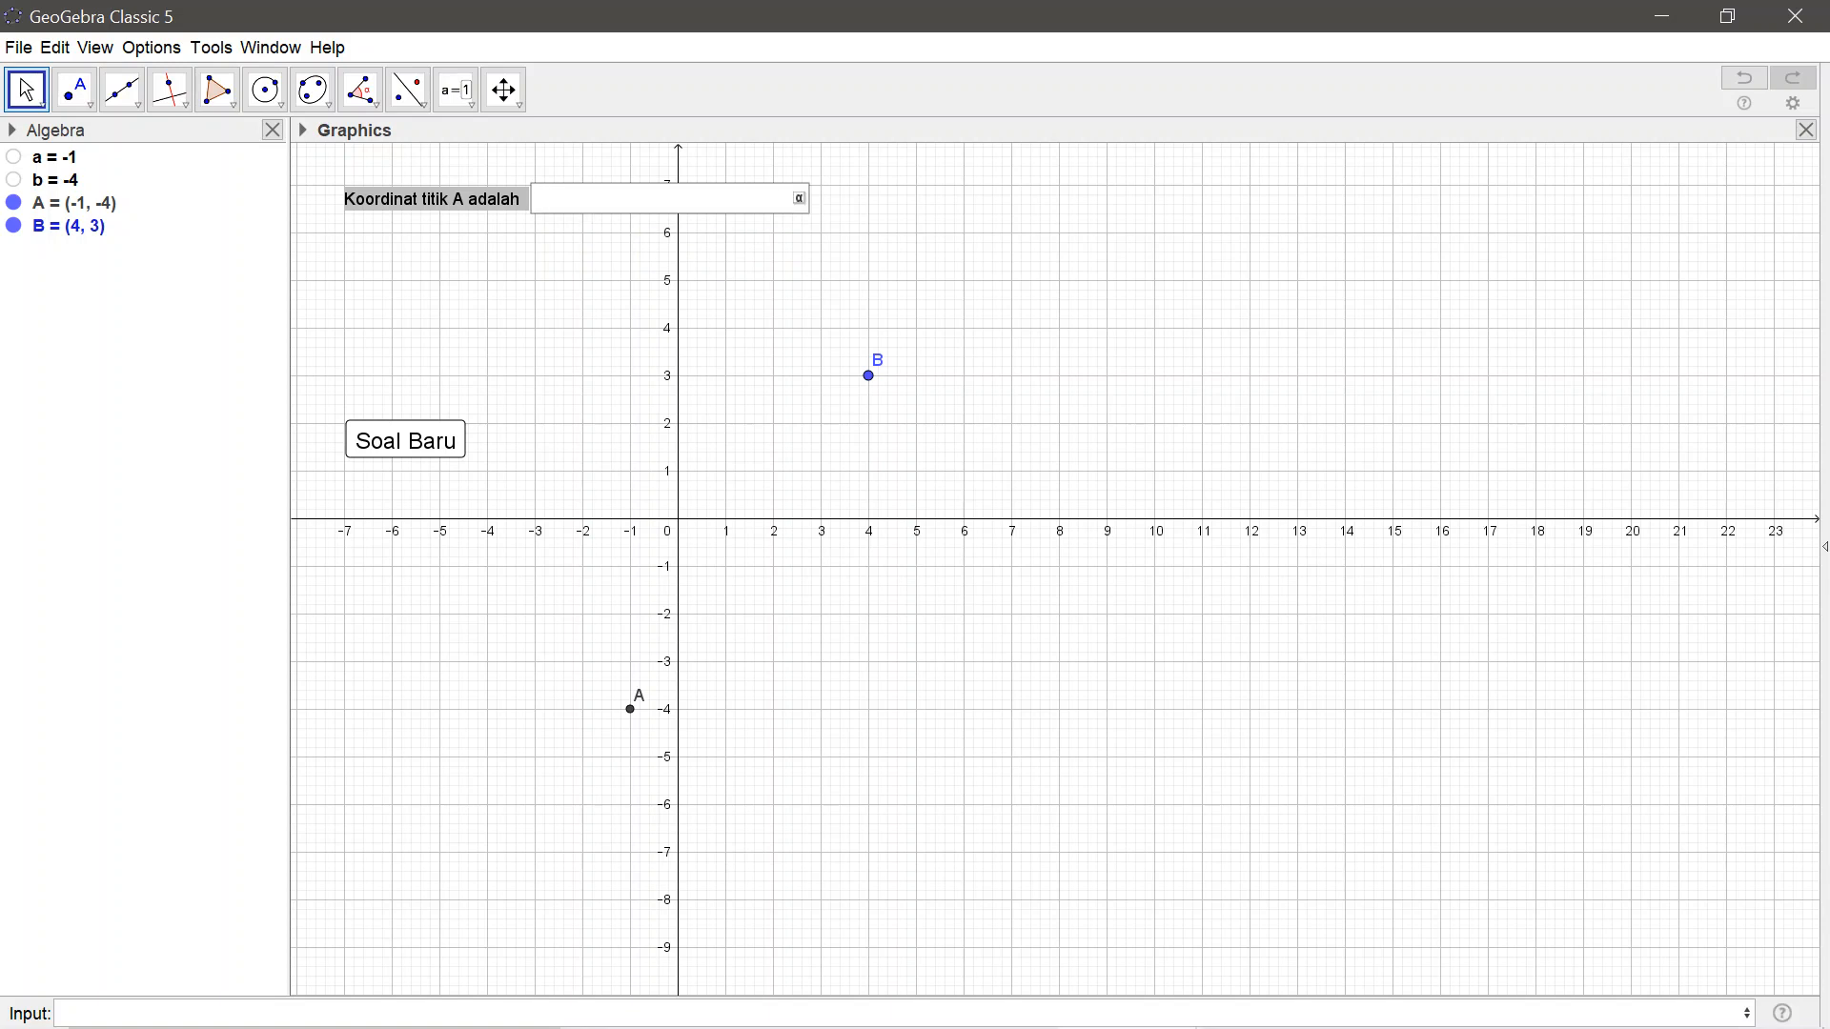
pyautogui.write('2')
pyautogui.press('Return')
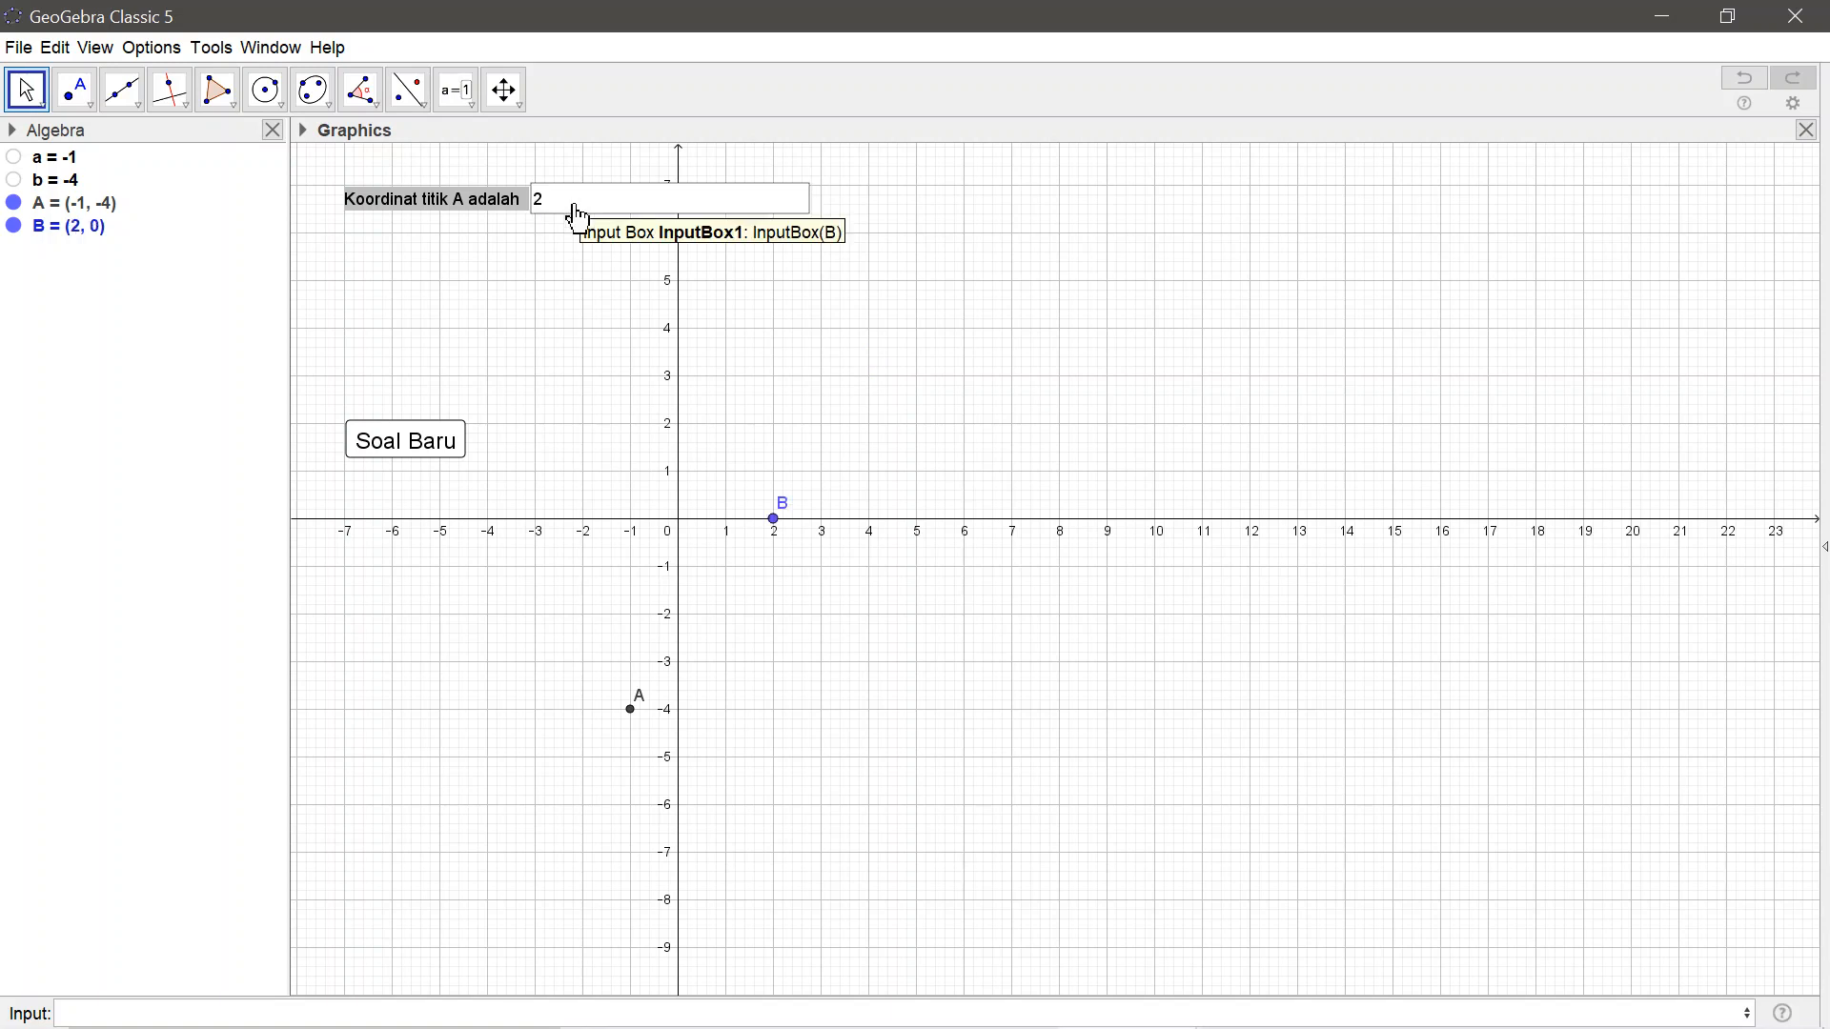
# Test the answer input box with the single numbers 3 and 2.3 in turn
pyautogui.click(578, 212)
pyautogui.press('BackSpace')
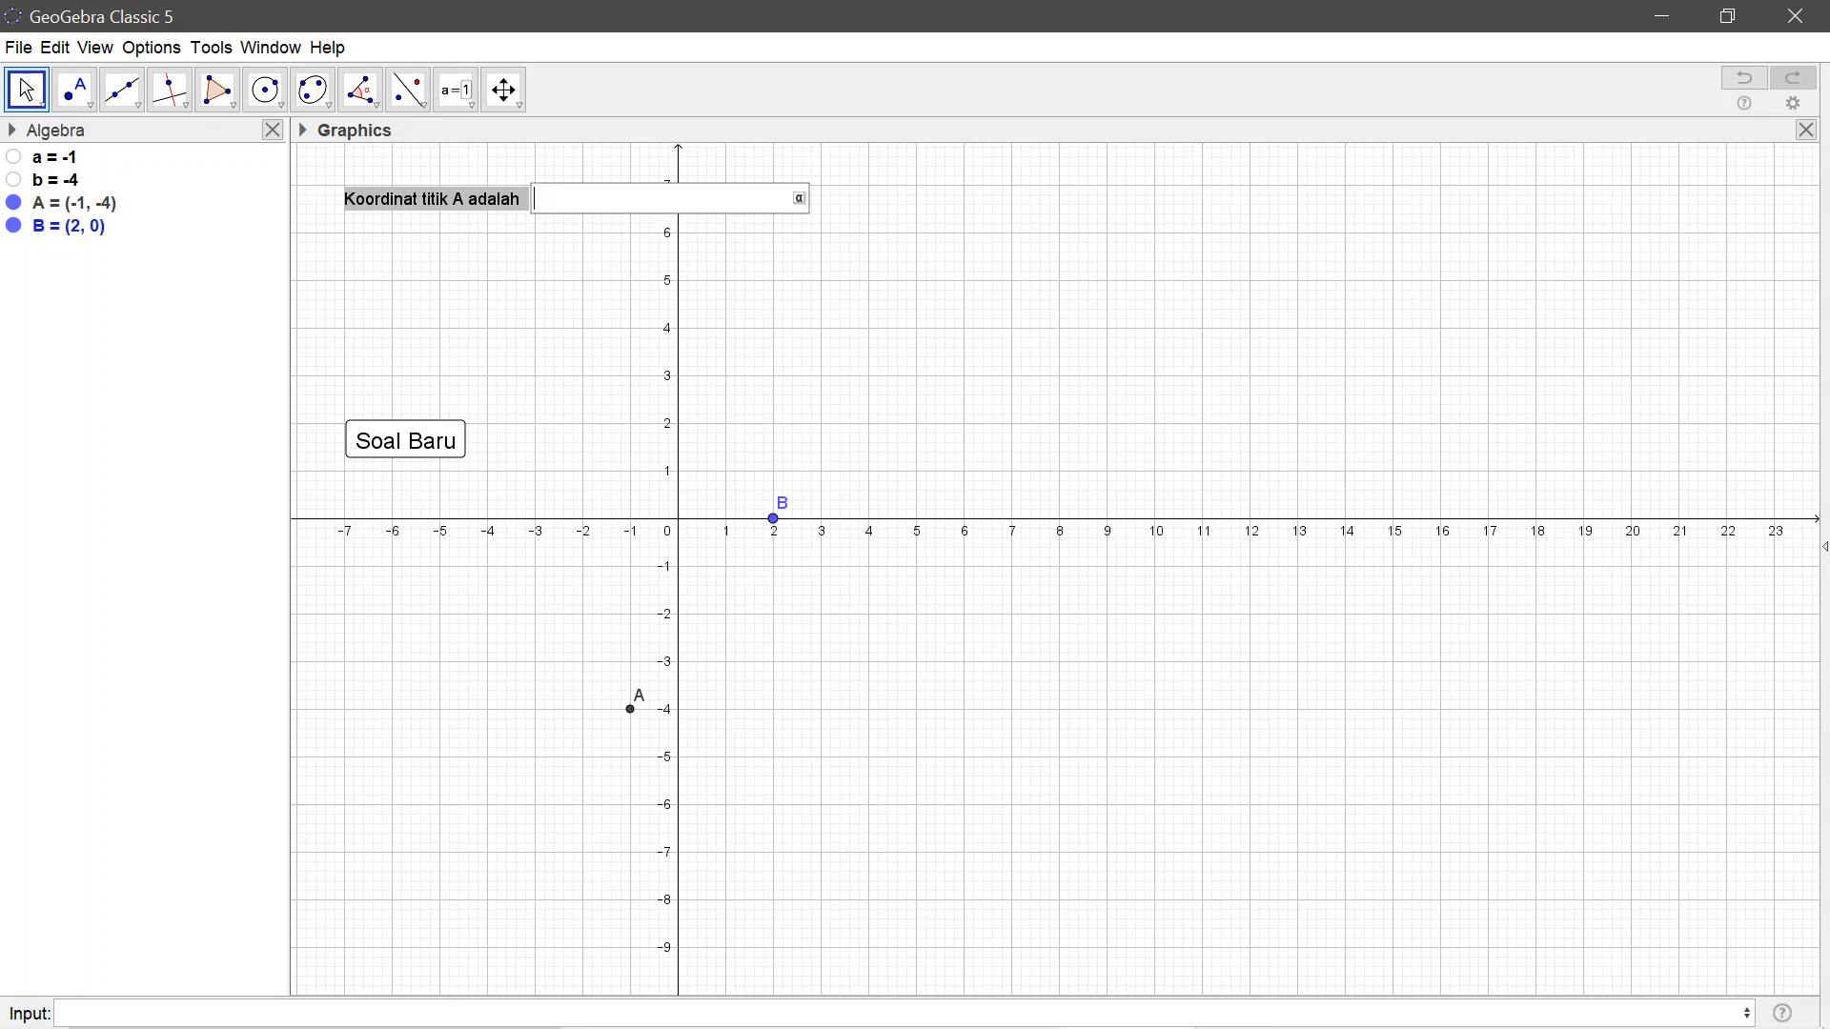
pyautogui.write('3')
pyautogui.press('Return')
pyautogui.click(577, 209)
pyautogui.press('BackSpace')
pyautogui.write('2.3')
pyautogui.press('Return')
# Replace the input box content with the coordinate pair (3, 5)
pyautogui.click(579, 219)
pyautogui.press('BackSpace')
pyautogui.press('BackSpace')
pyautogui.press('BackSpace')
pyautogui.write('(3,5')
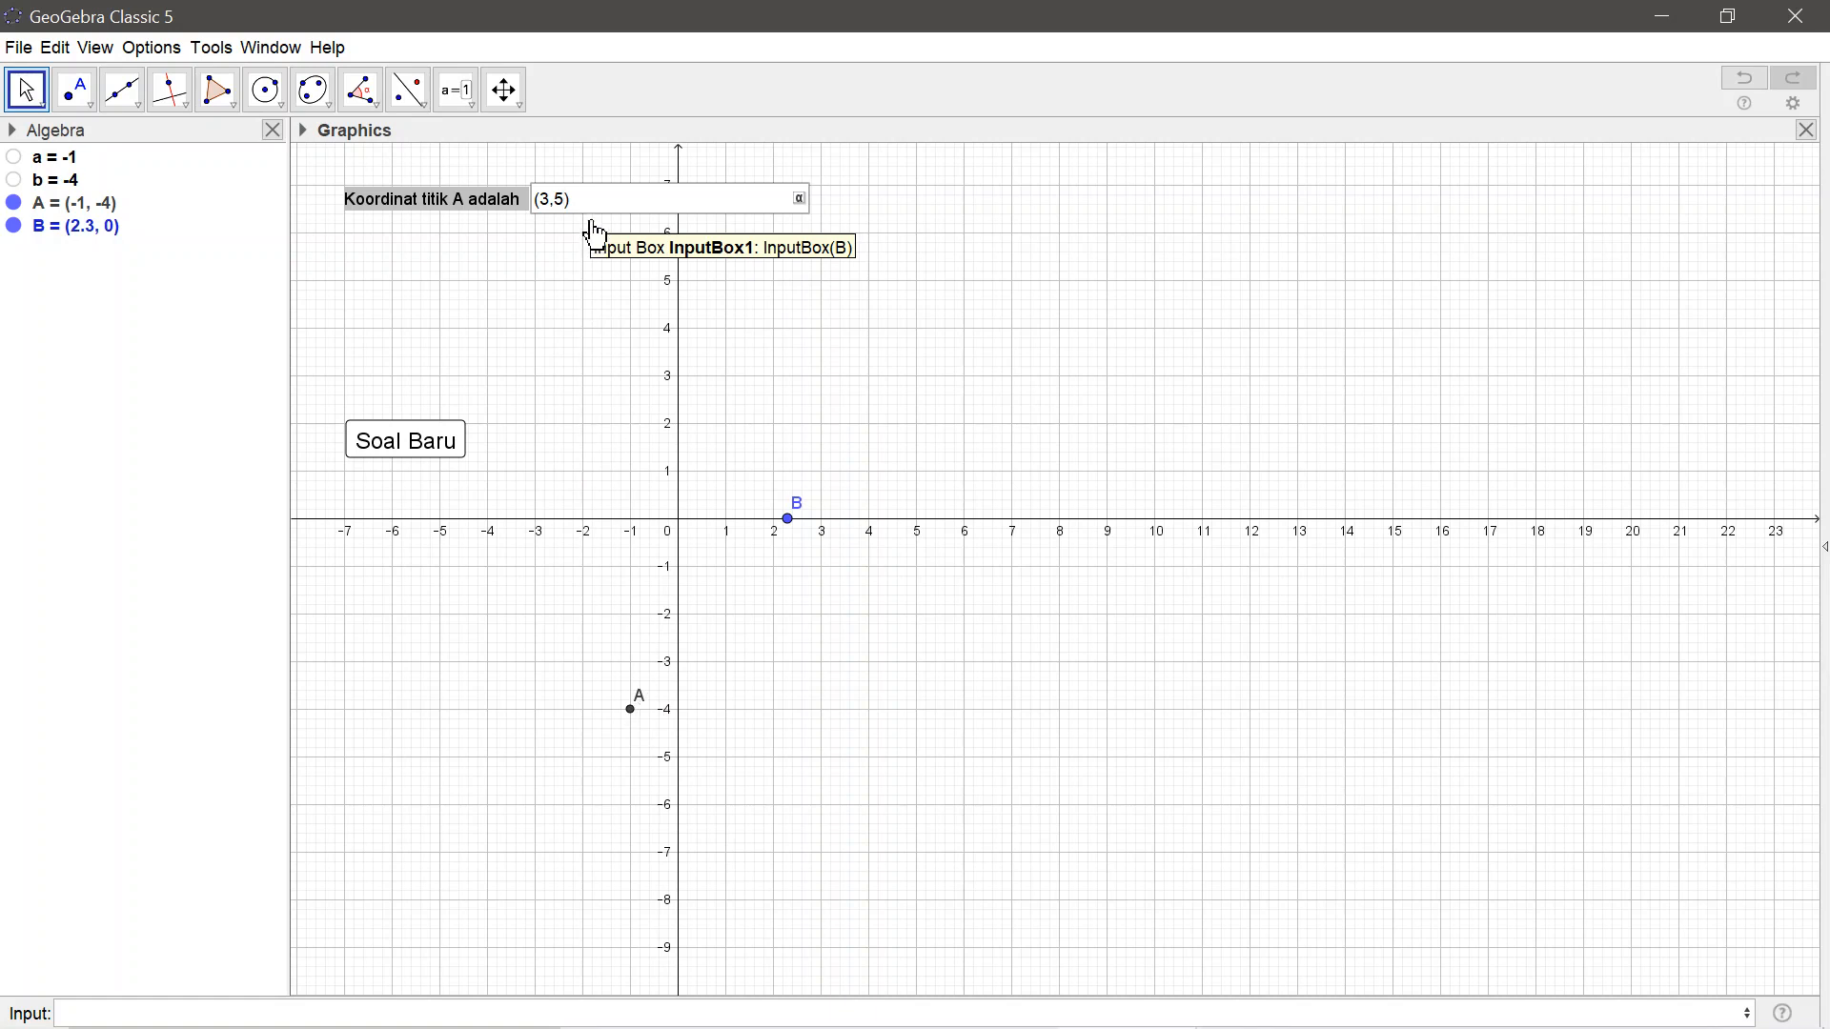
pyautogui.click(568, 199)
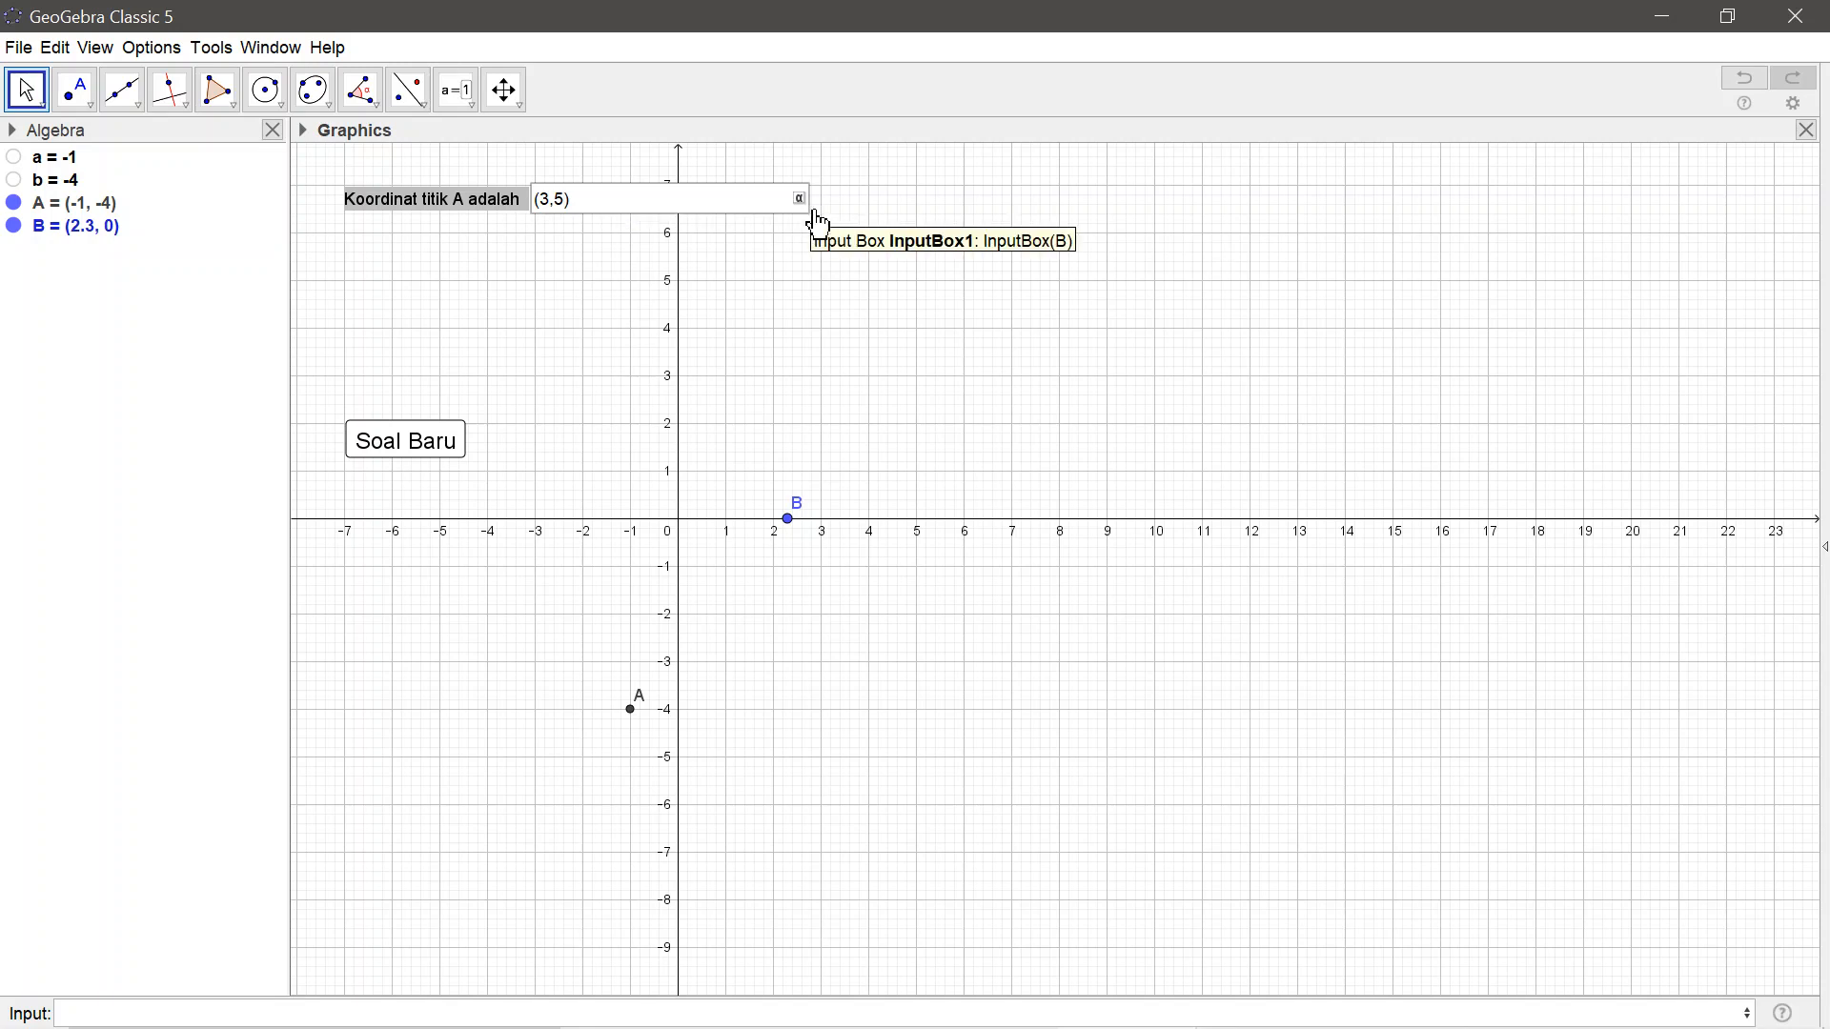
pyautogui.press('Return')
# Open the input box's properties and set its box length to 6
pyautogui.rightClick(466, 200)
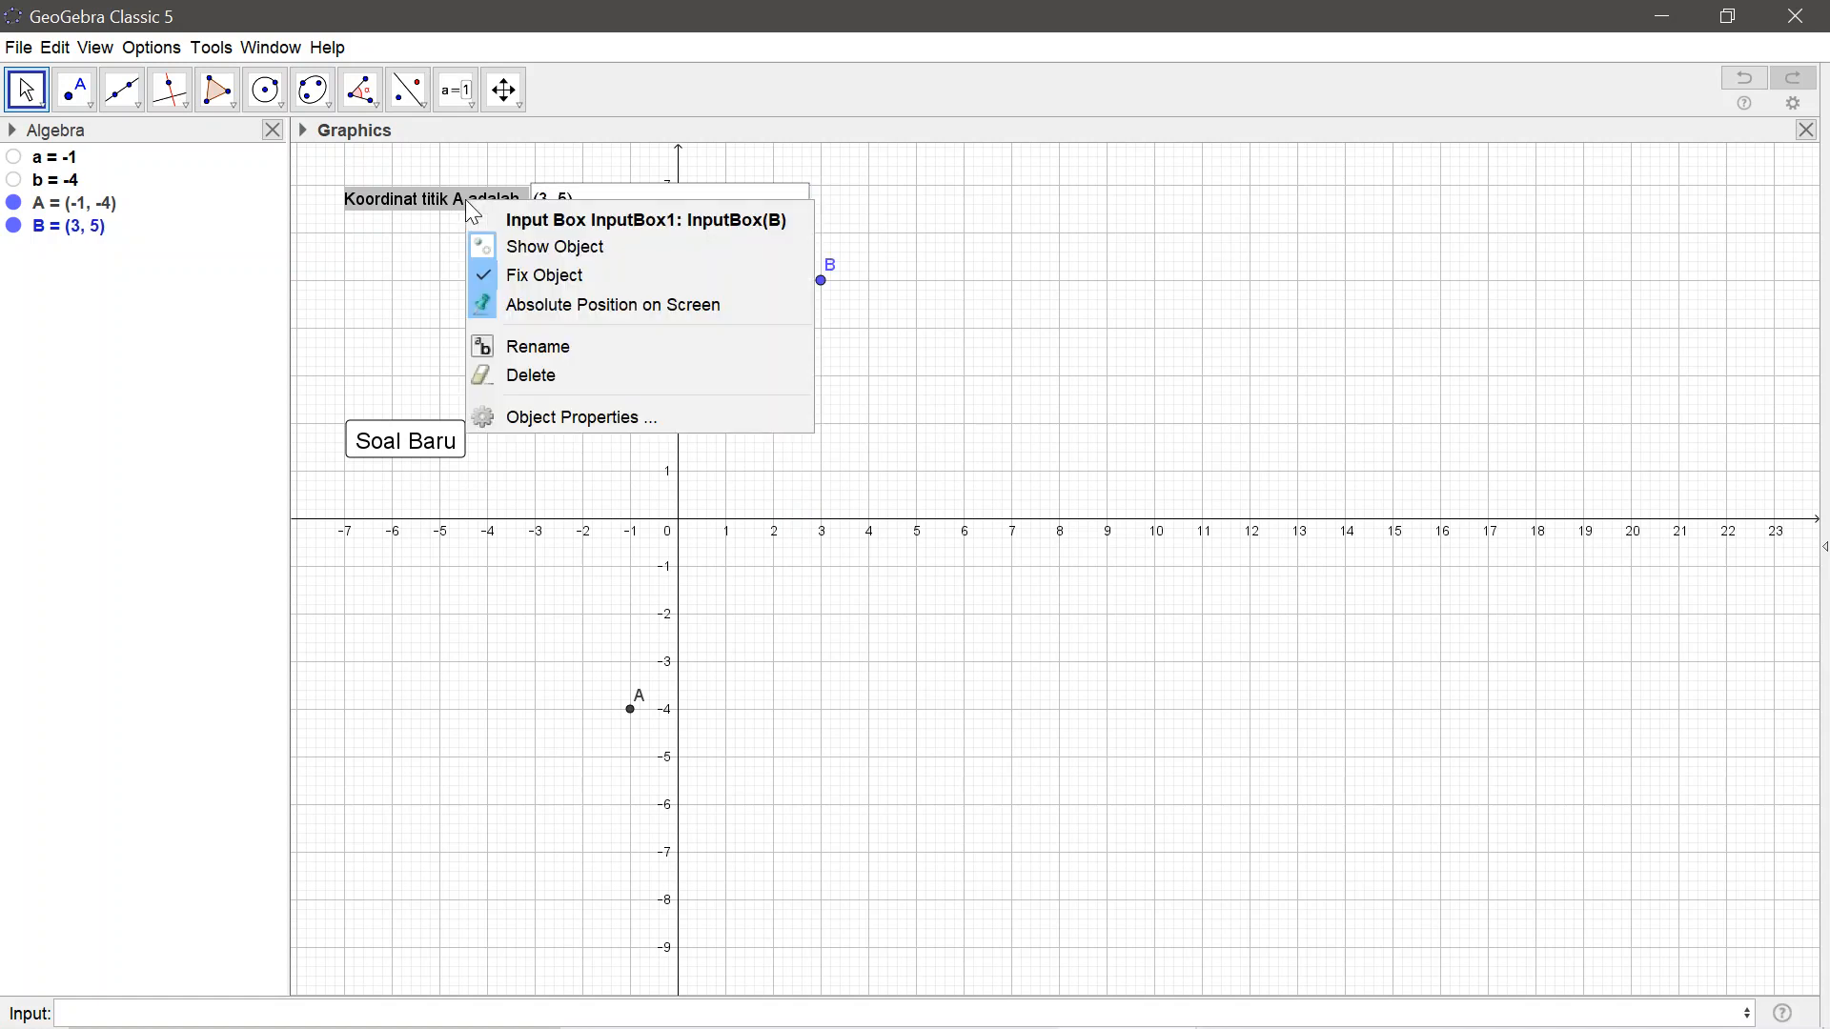
pyautogui.click(523, 428)
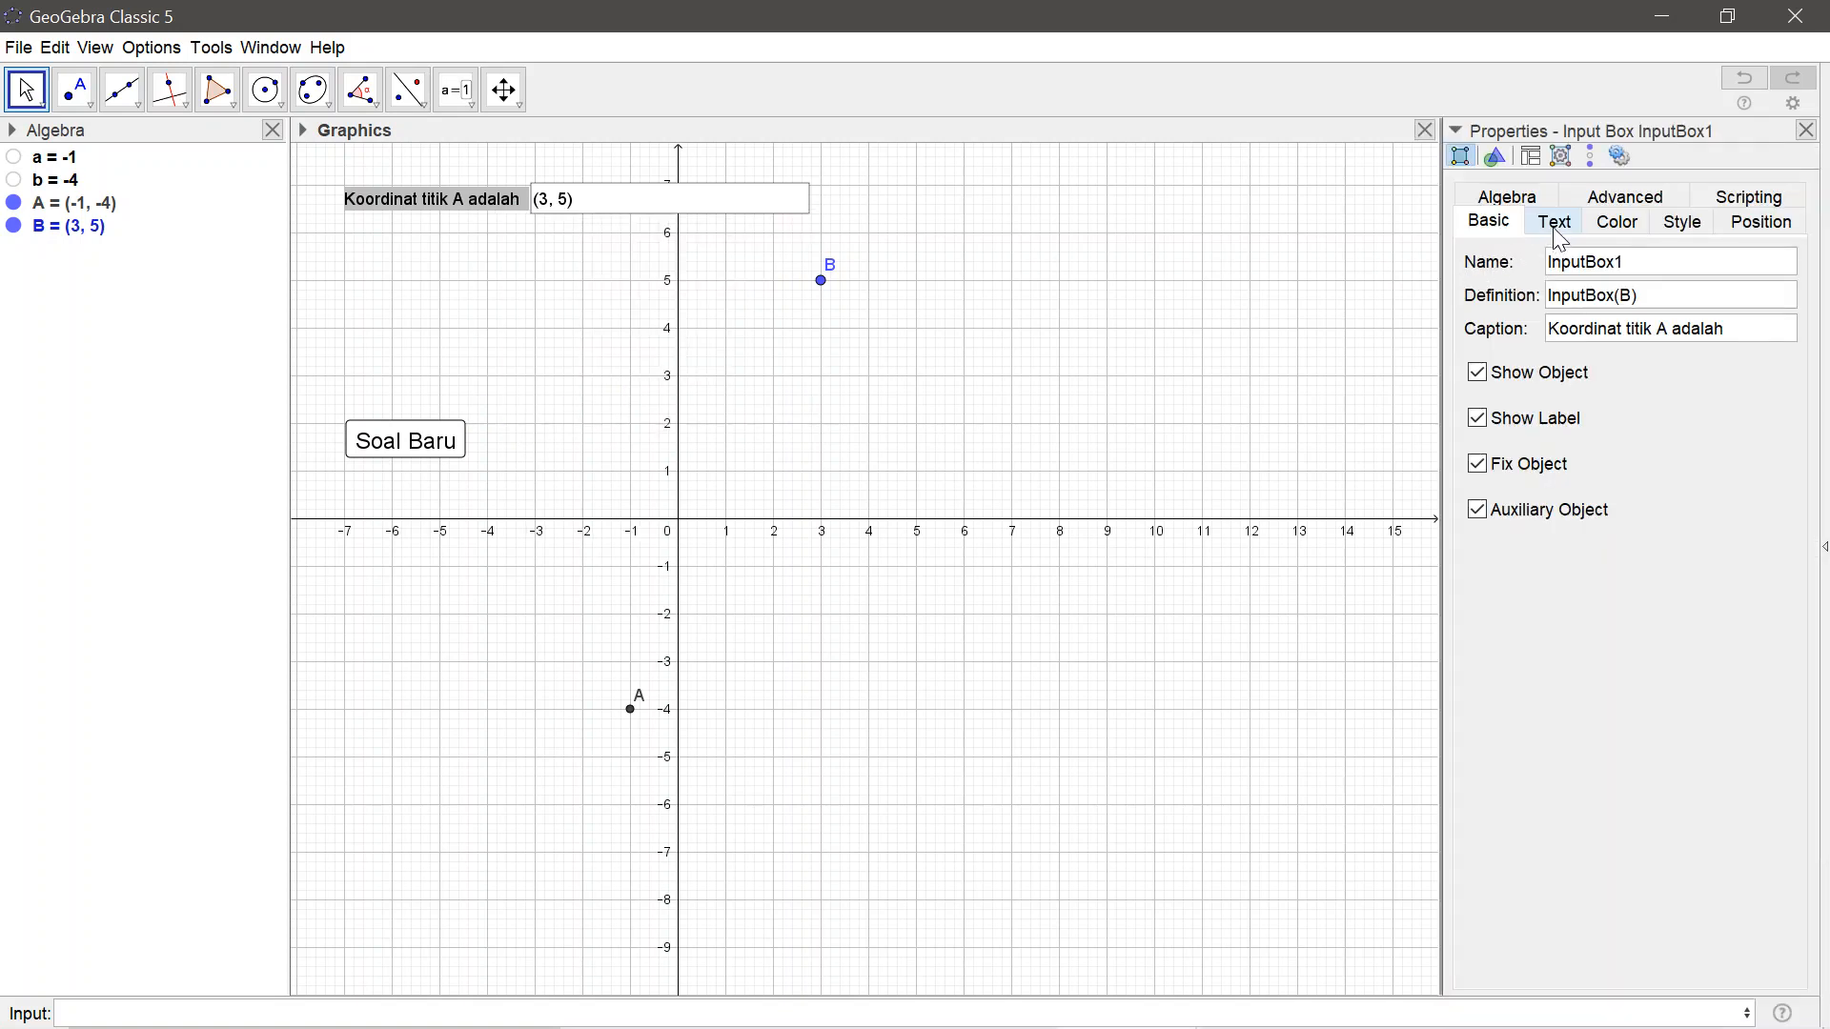
pyautogui.click(1672, 227)
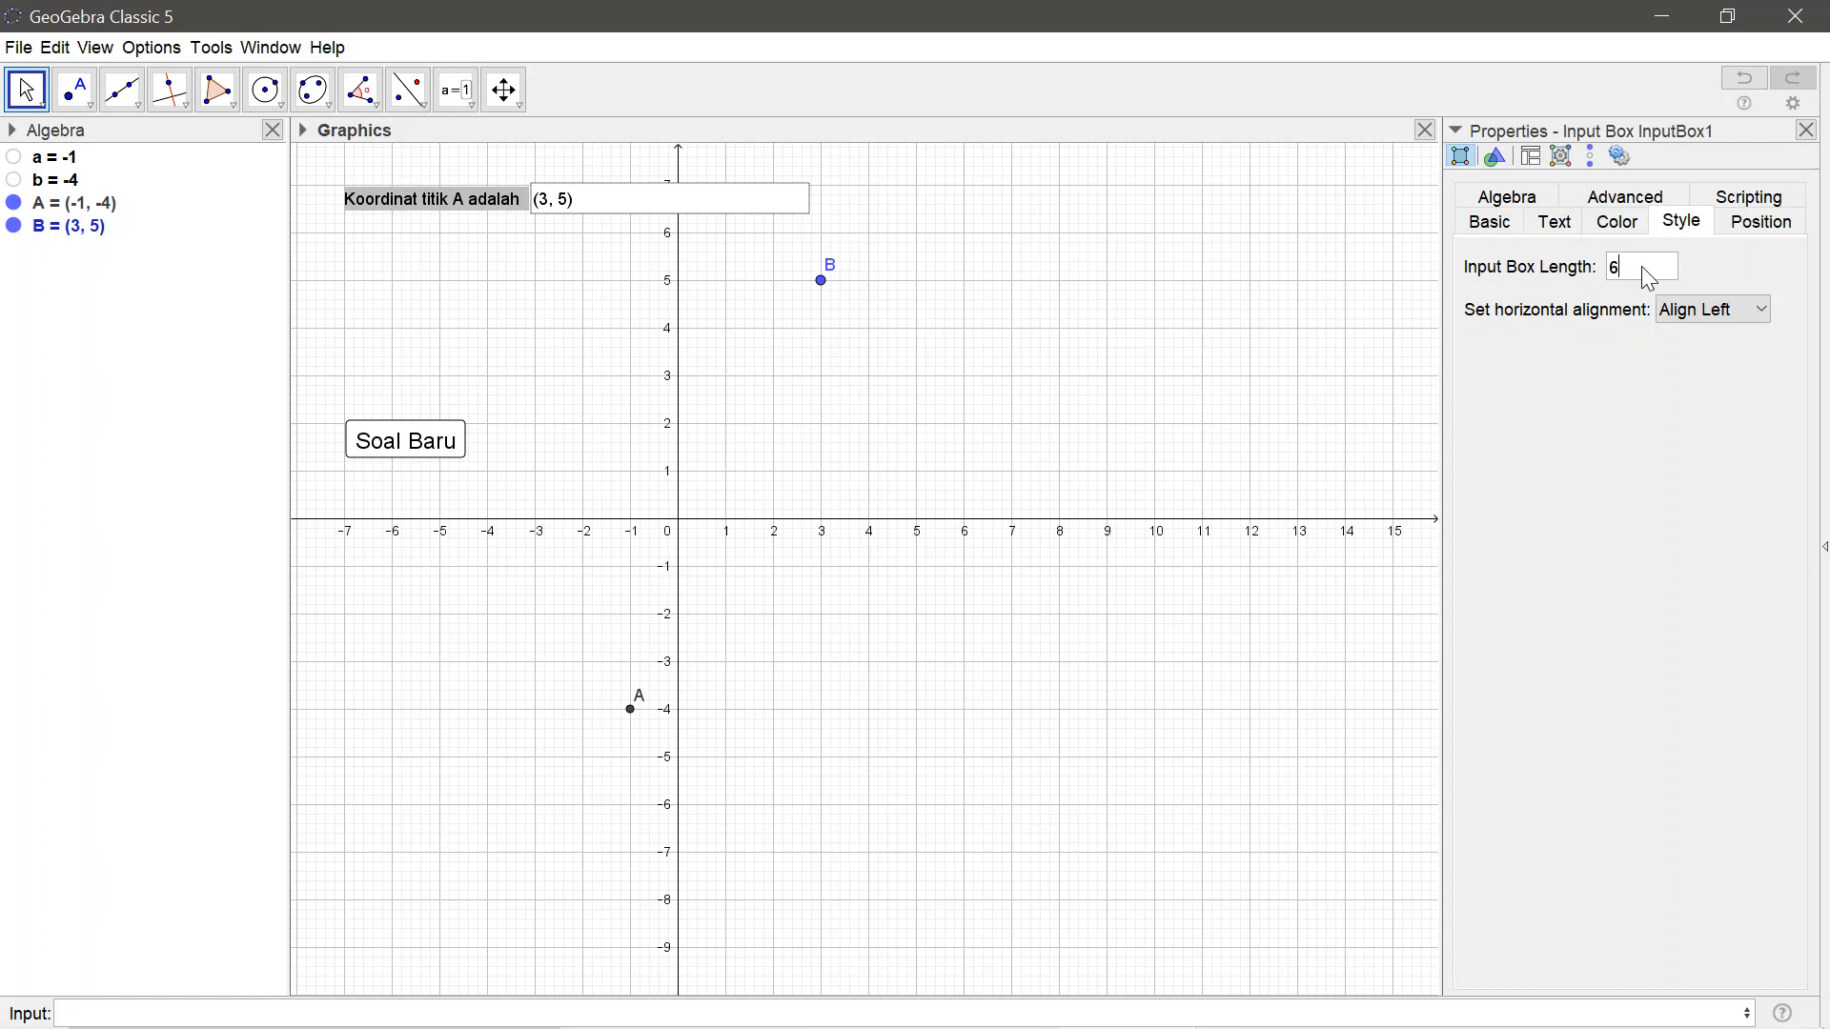
pyautogui.press('Return')
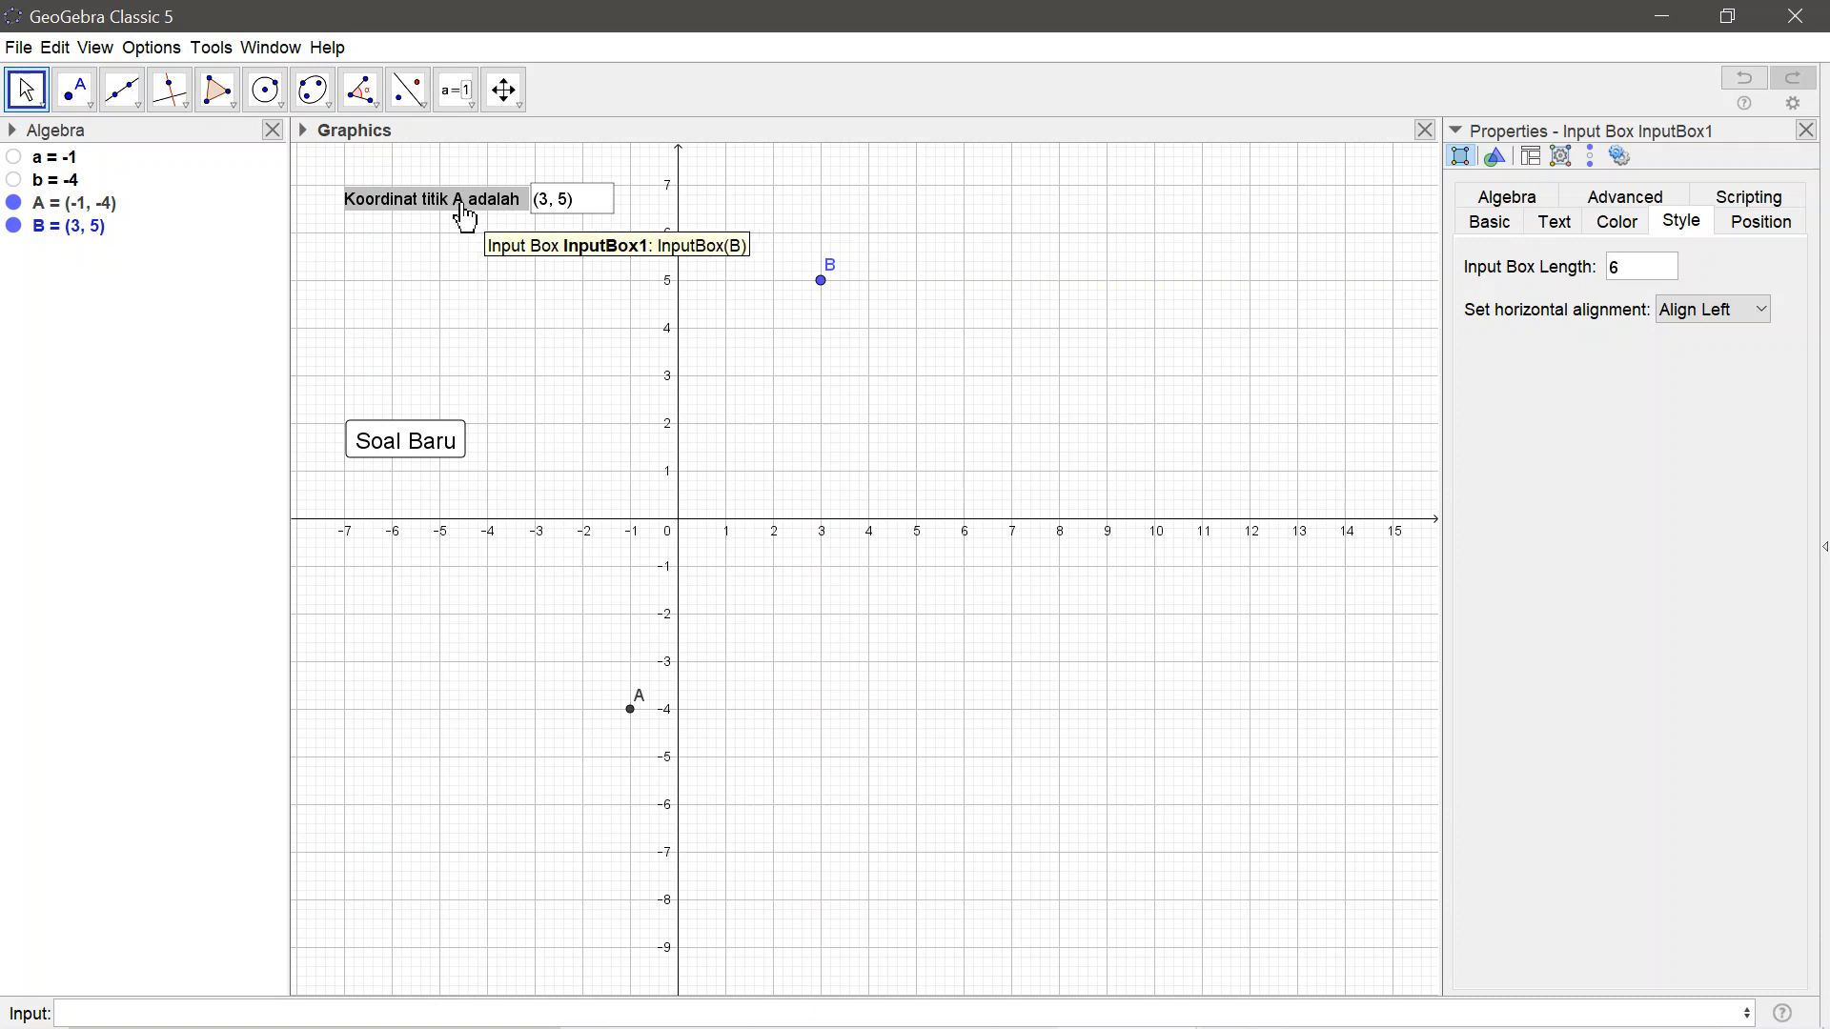
# Set the input box's text size to Medium and close its properties
pyautogui.click(1571, 225)
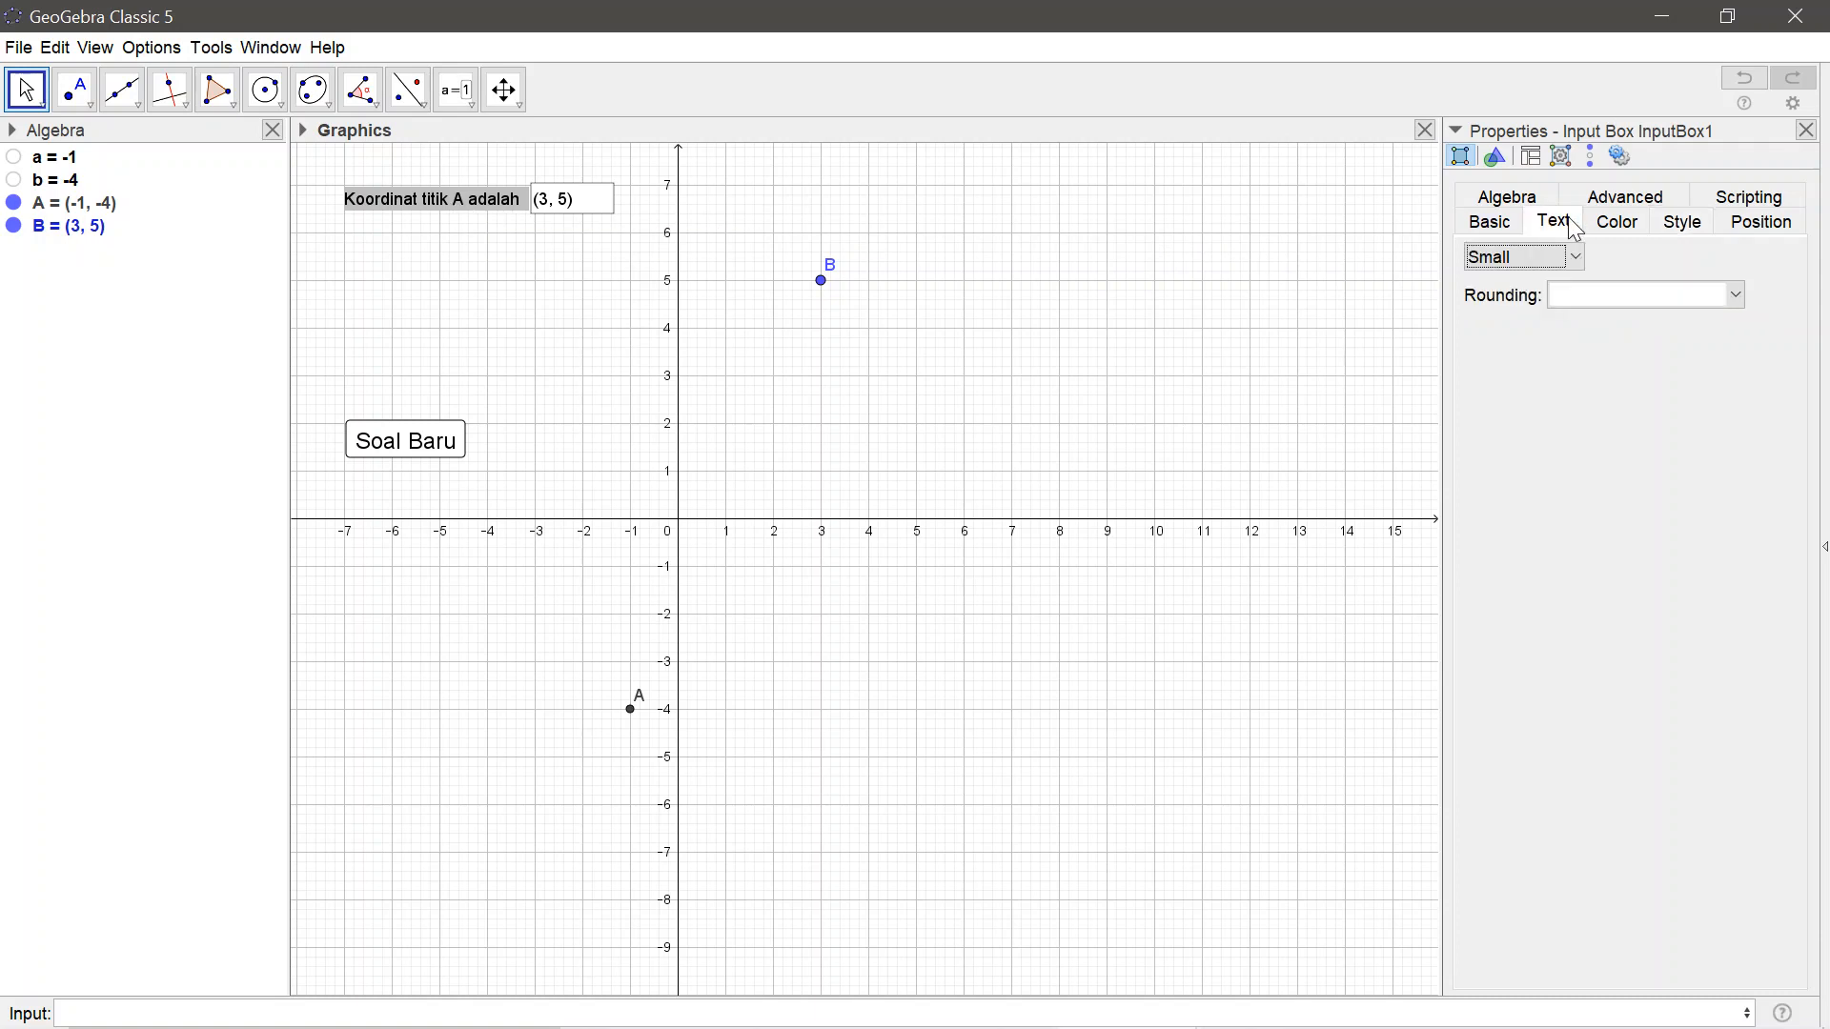
pyautogui.click(1580, 259)
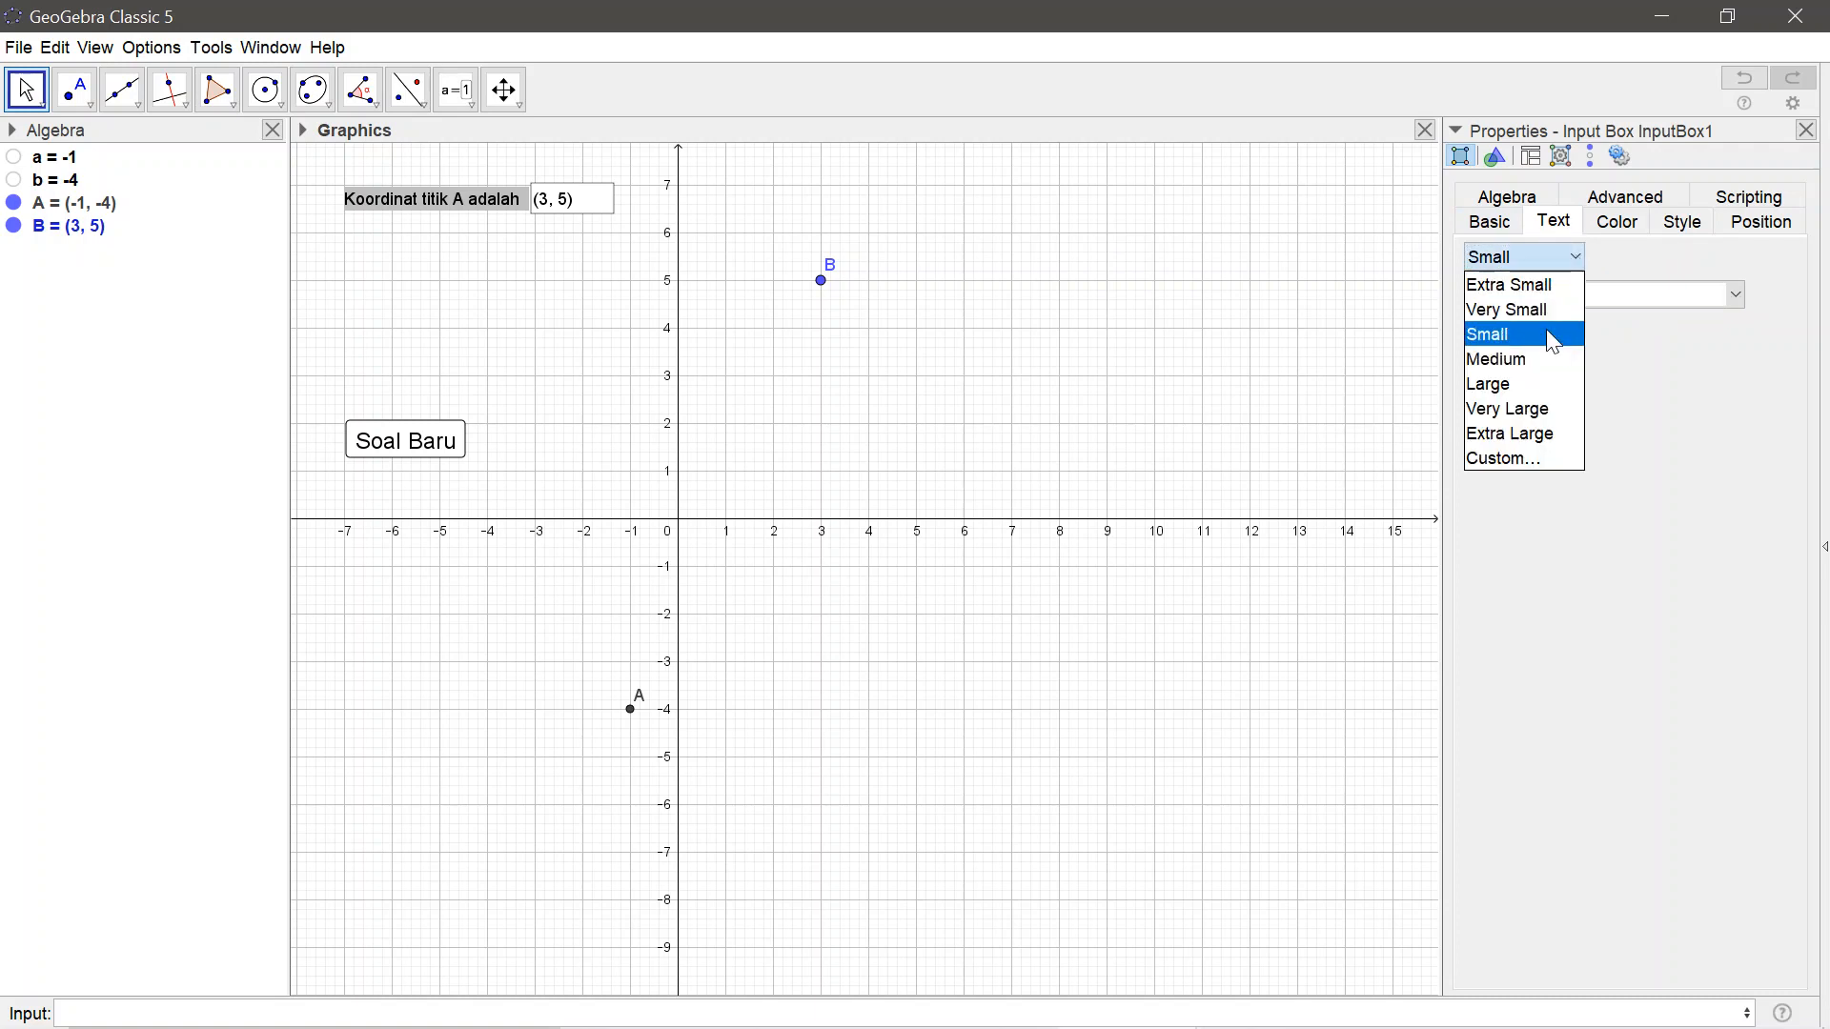
pyautogui.click(1537, 355)
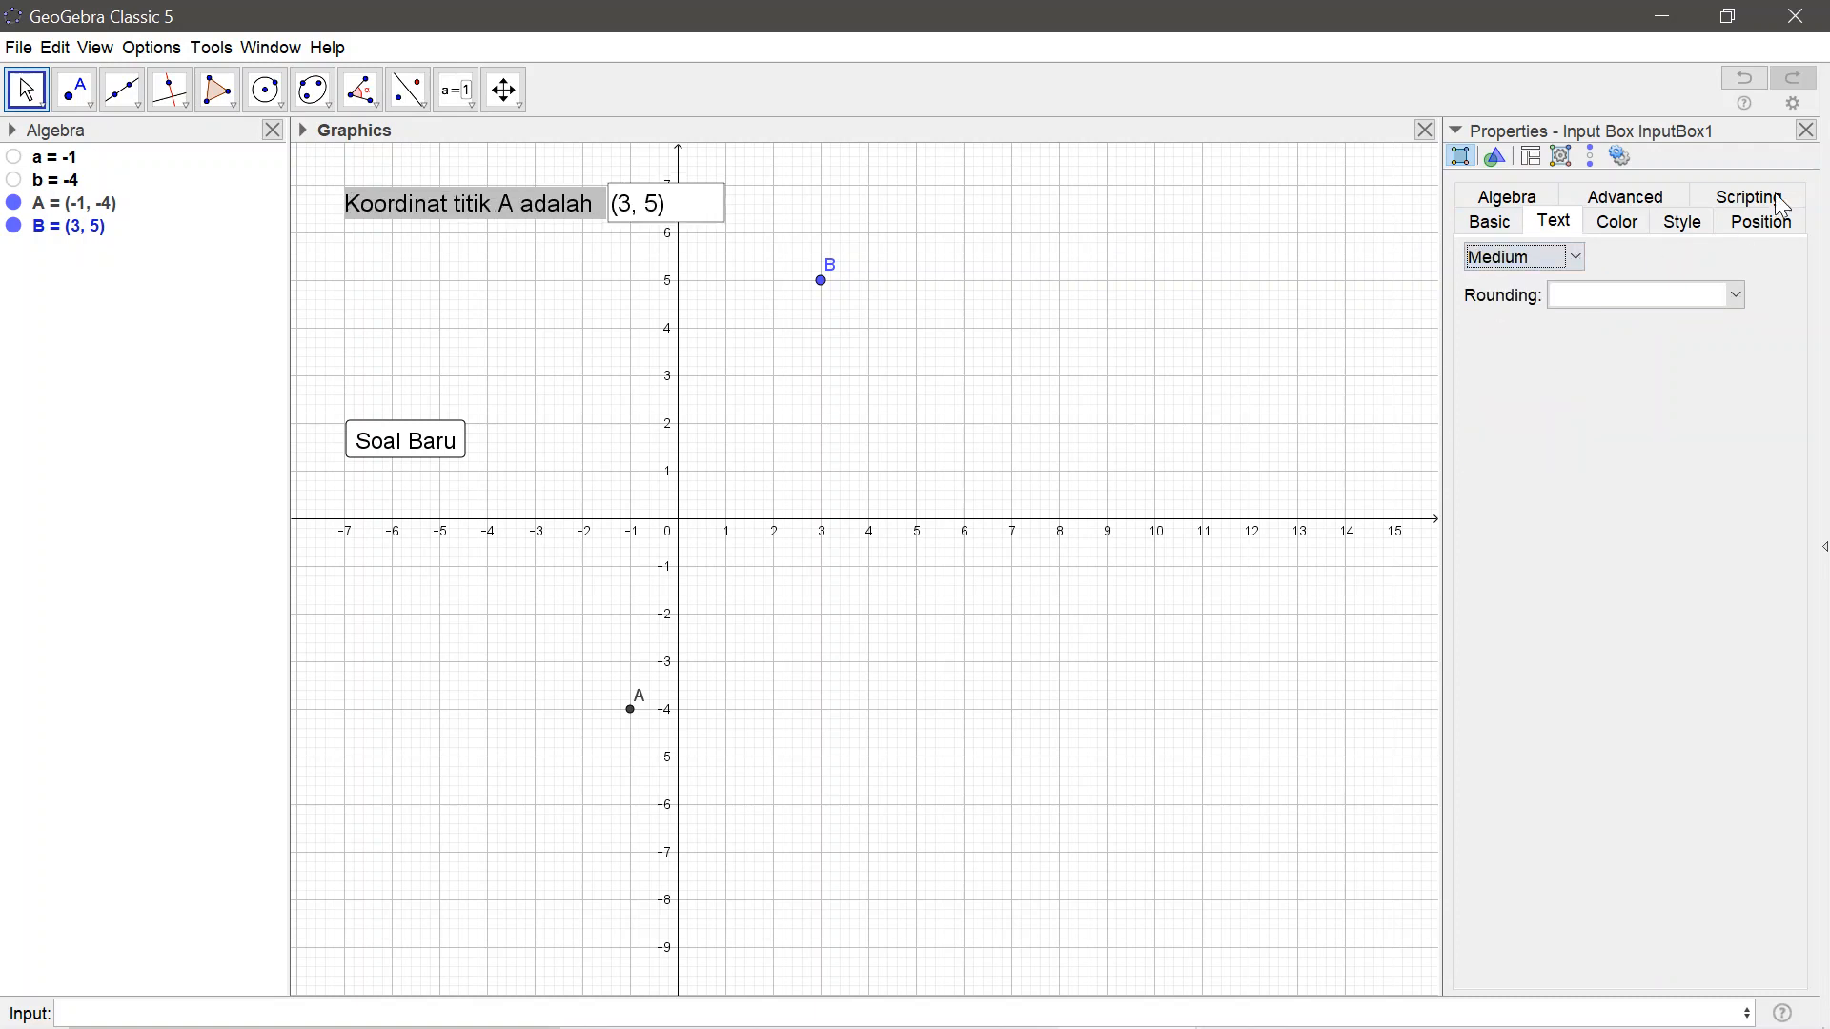
pyautogui.click(1807, 129)
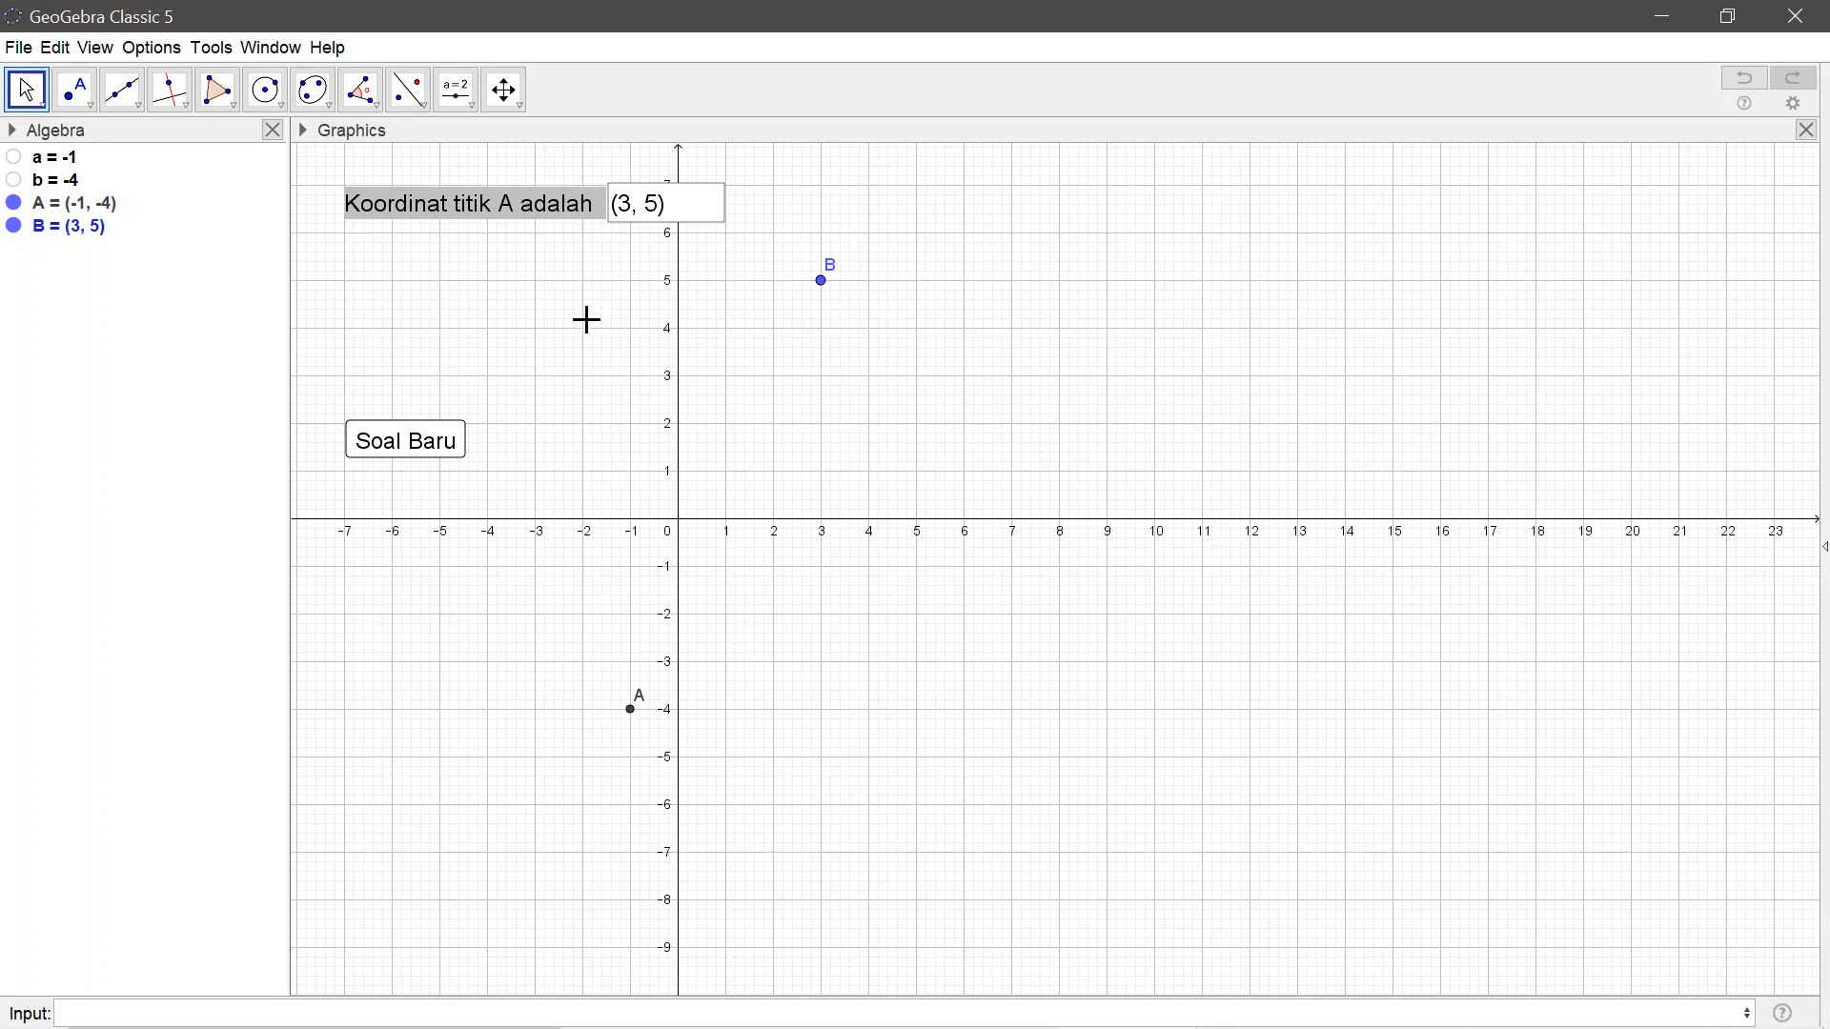
# Move the input box left by about one grid unit and hide point B
pyautogui.click(425, 214)
pyautogui.moveTo(430, 227); pyautogui.dragTo(383, 227)
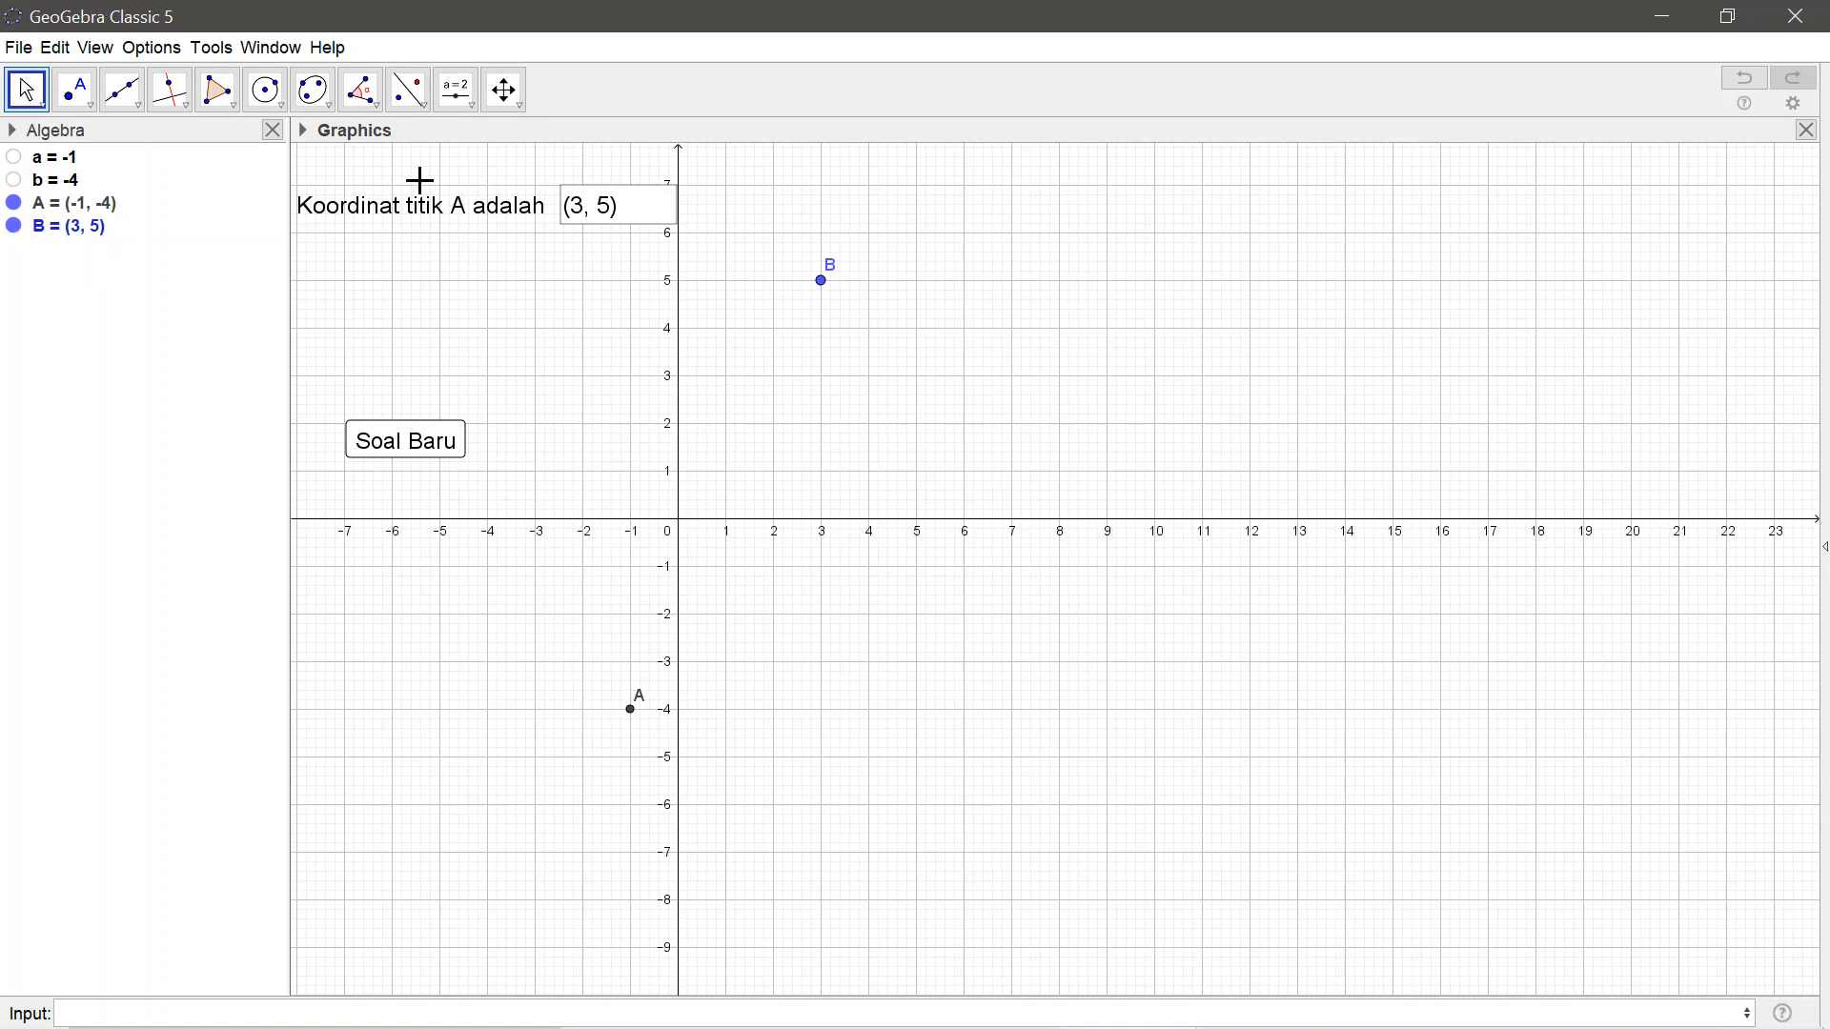
pyautogui.click(13, 227)
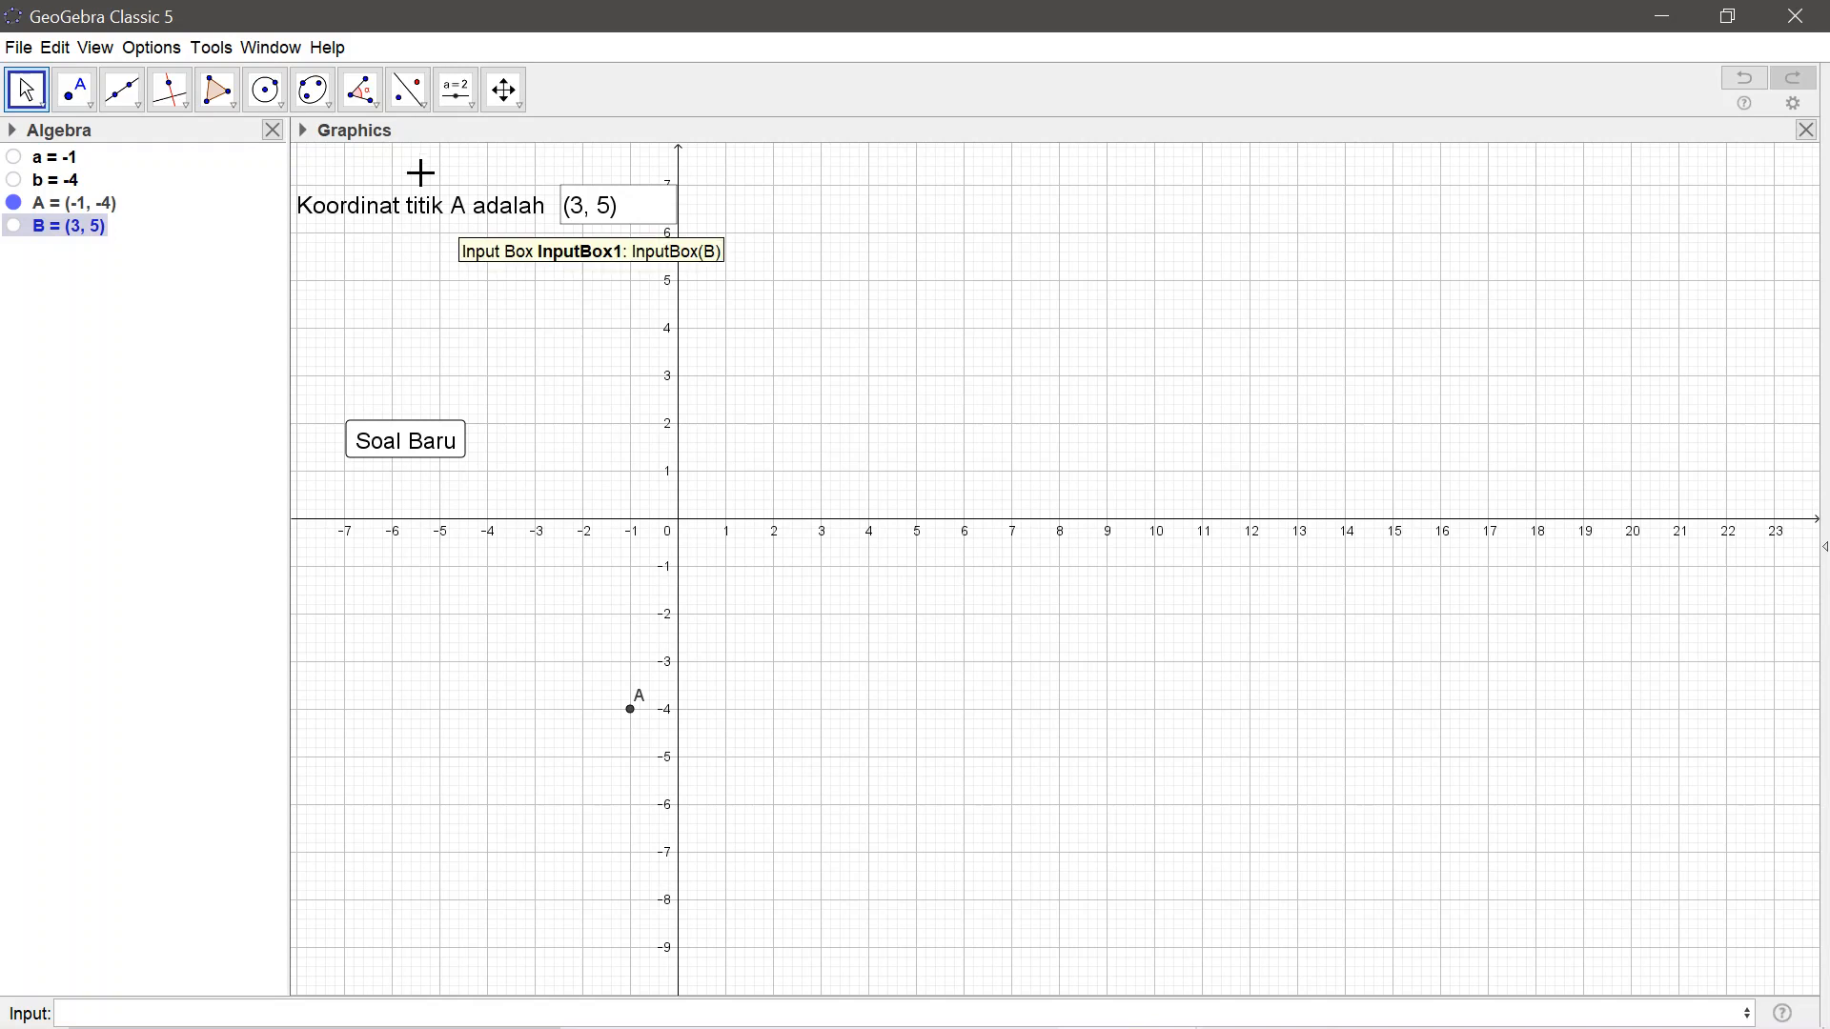
# Add the text "Selamat, Anda Benar!" to the graphics view and place it just above the Soal Baru button
pyautogui.click(467, 103)
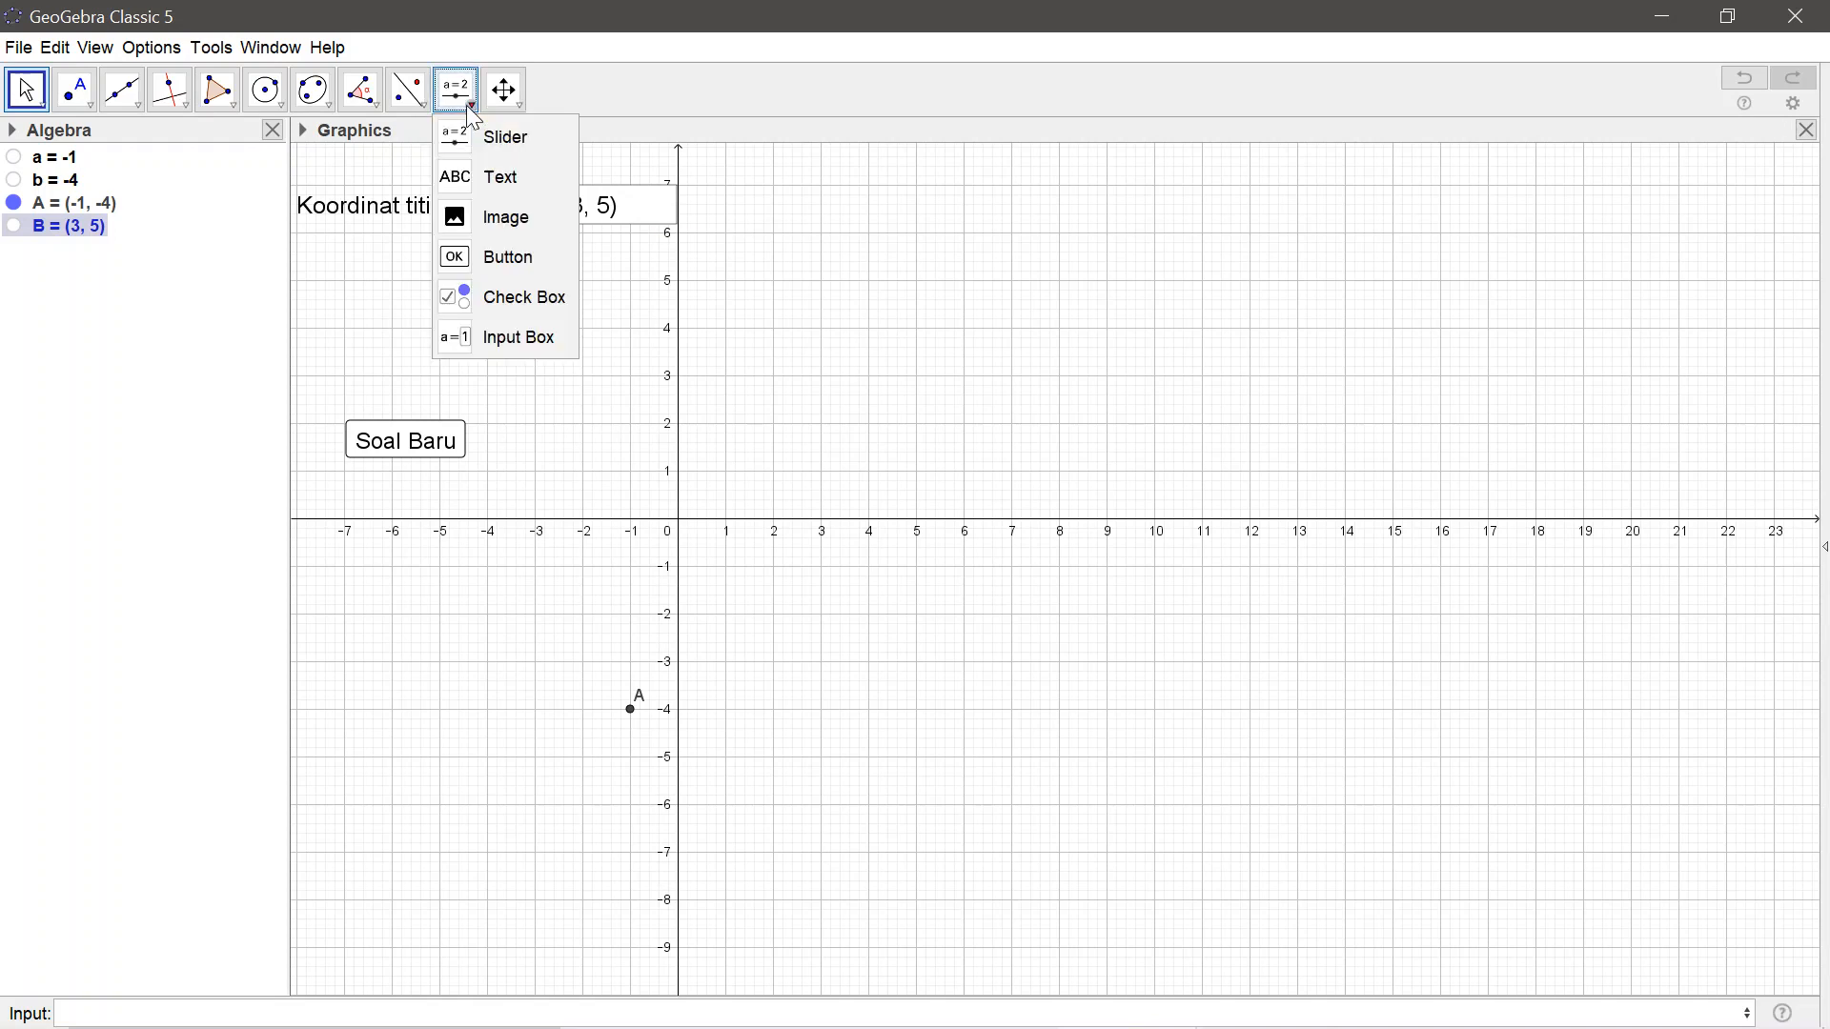
pyautogui.click(467, 179)
pyautogui.click(350, 286)
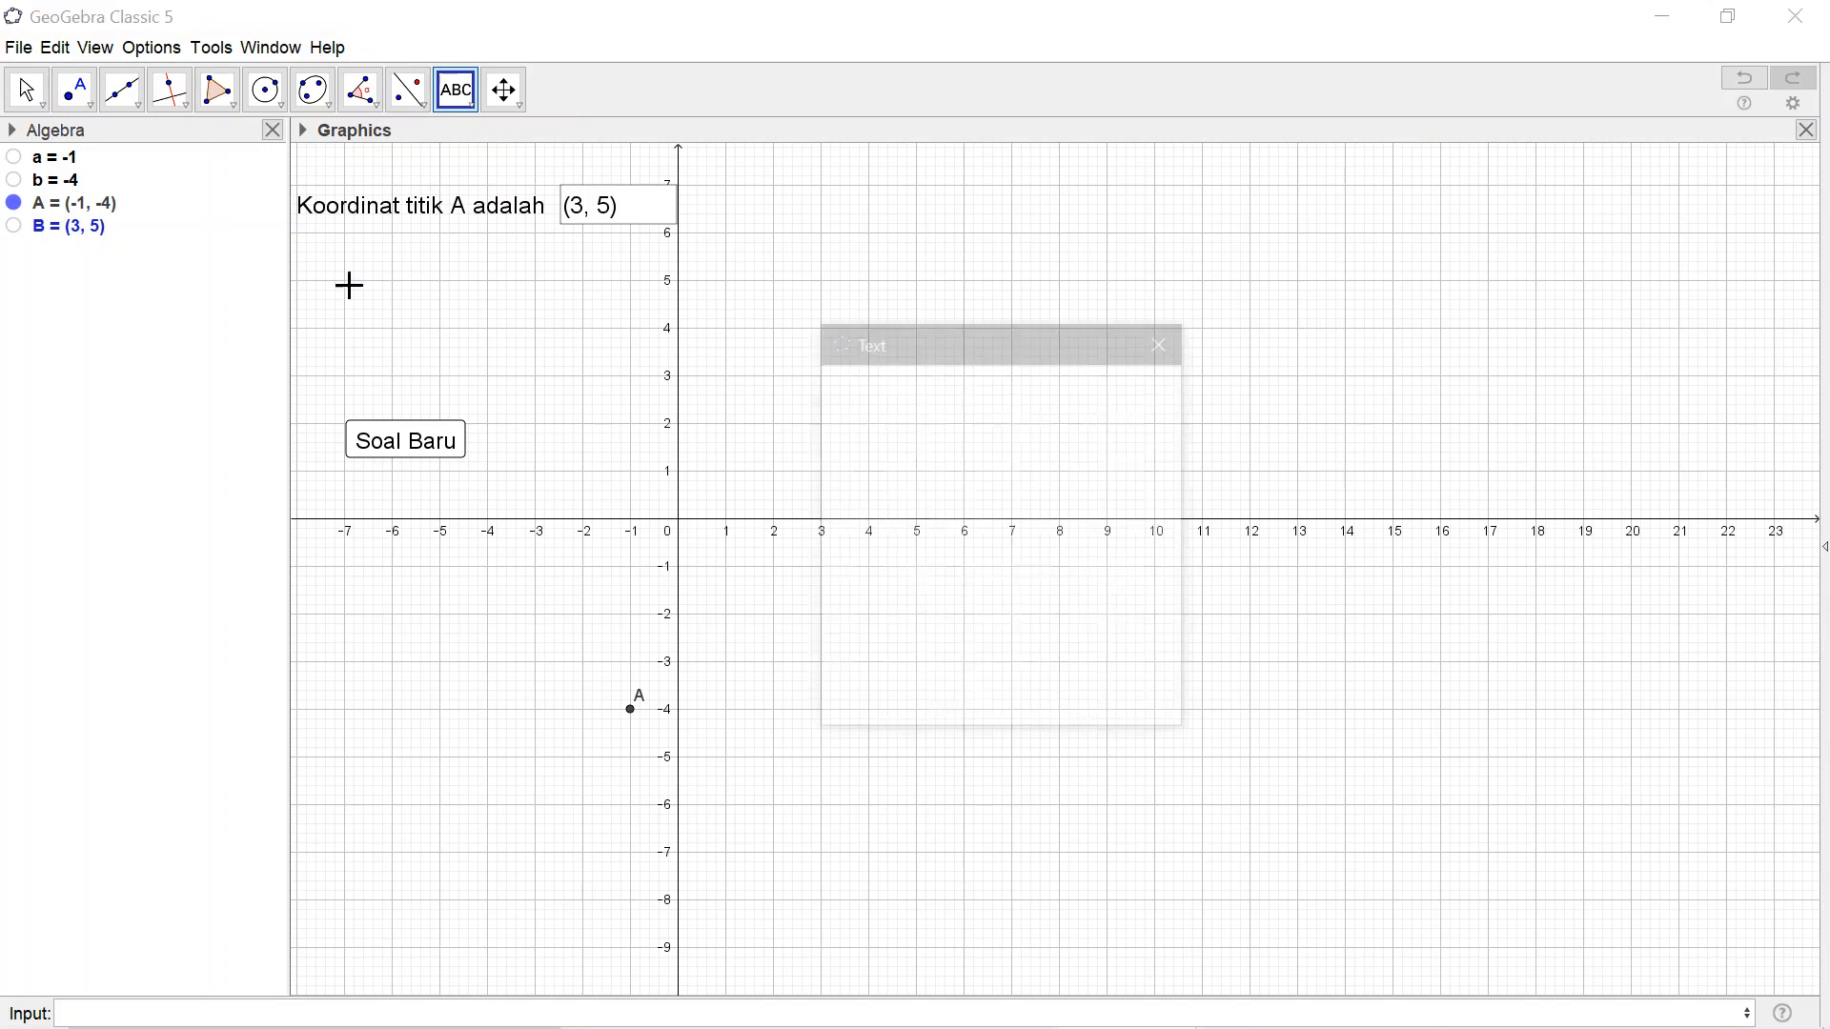
pyautogui.write('Selamat')
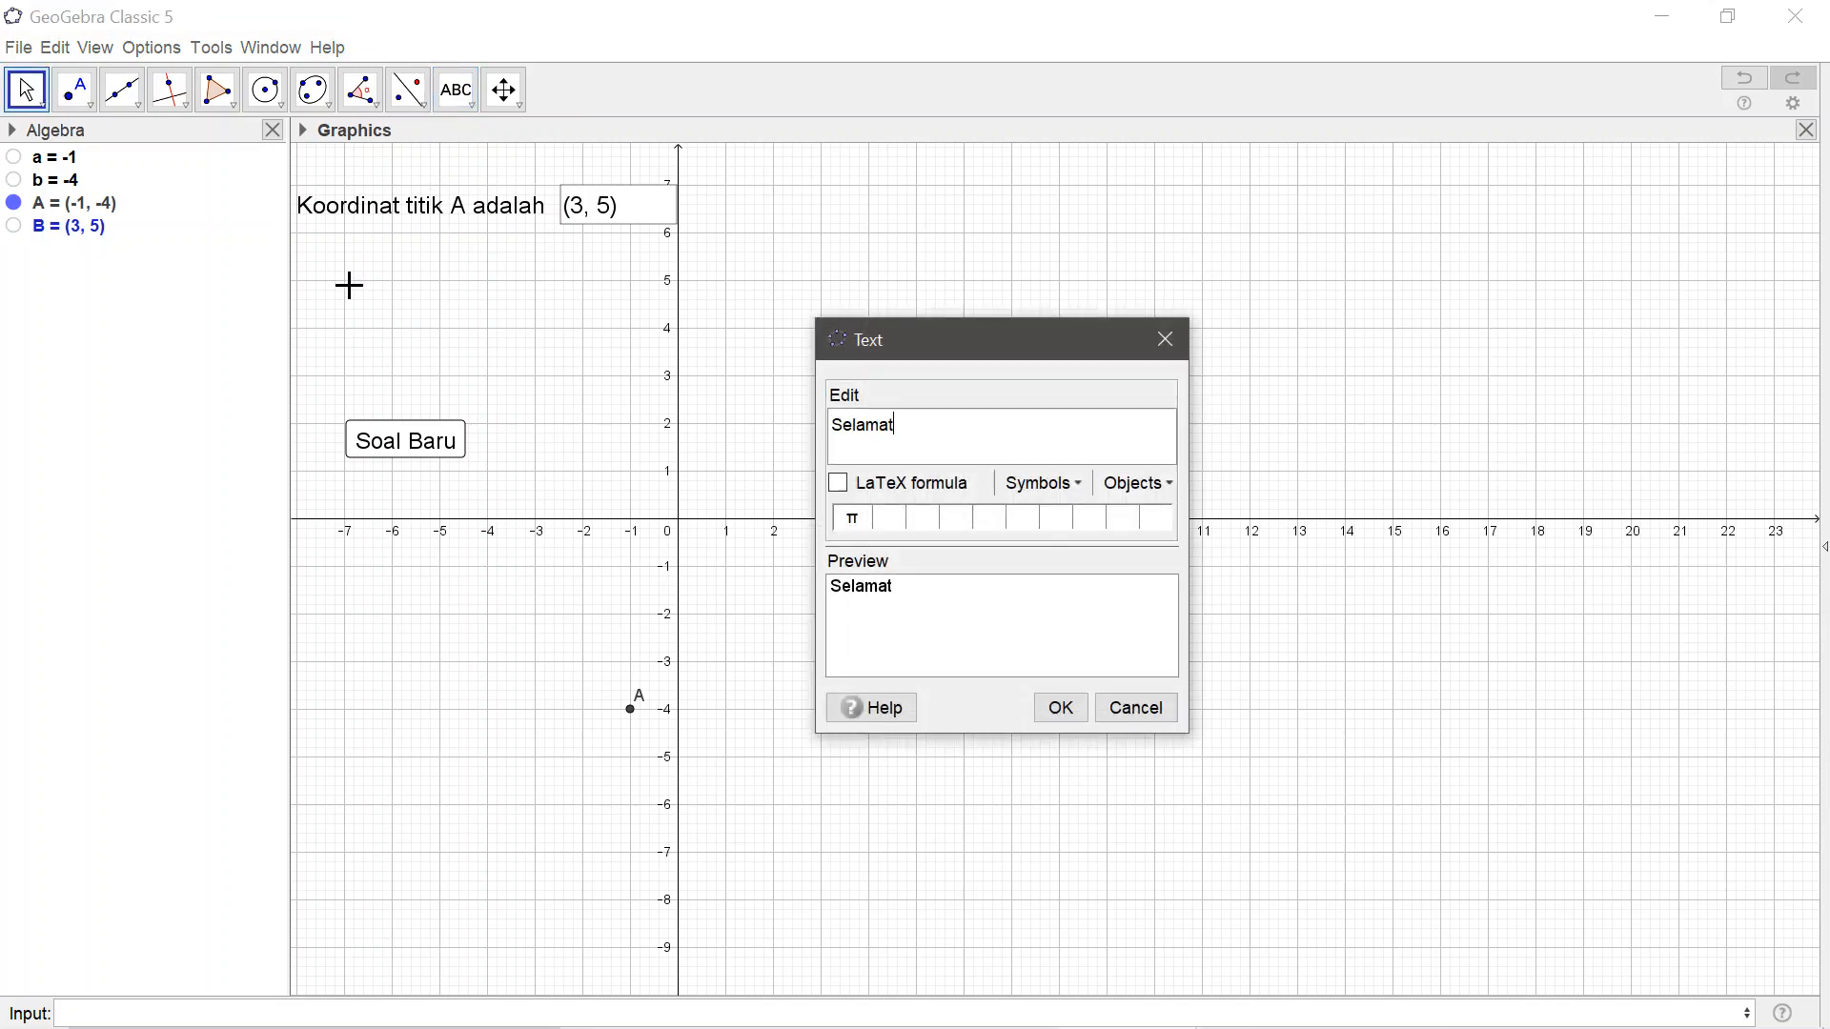
pyautogui.write(', Anda Benar')
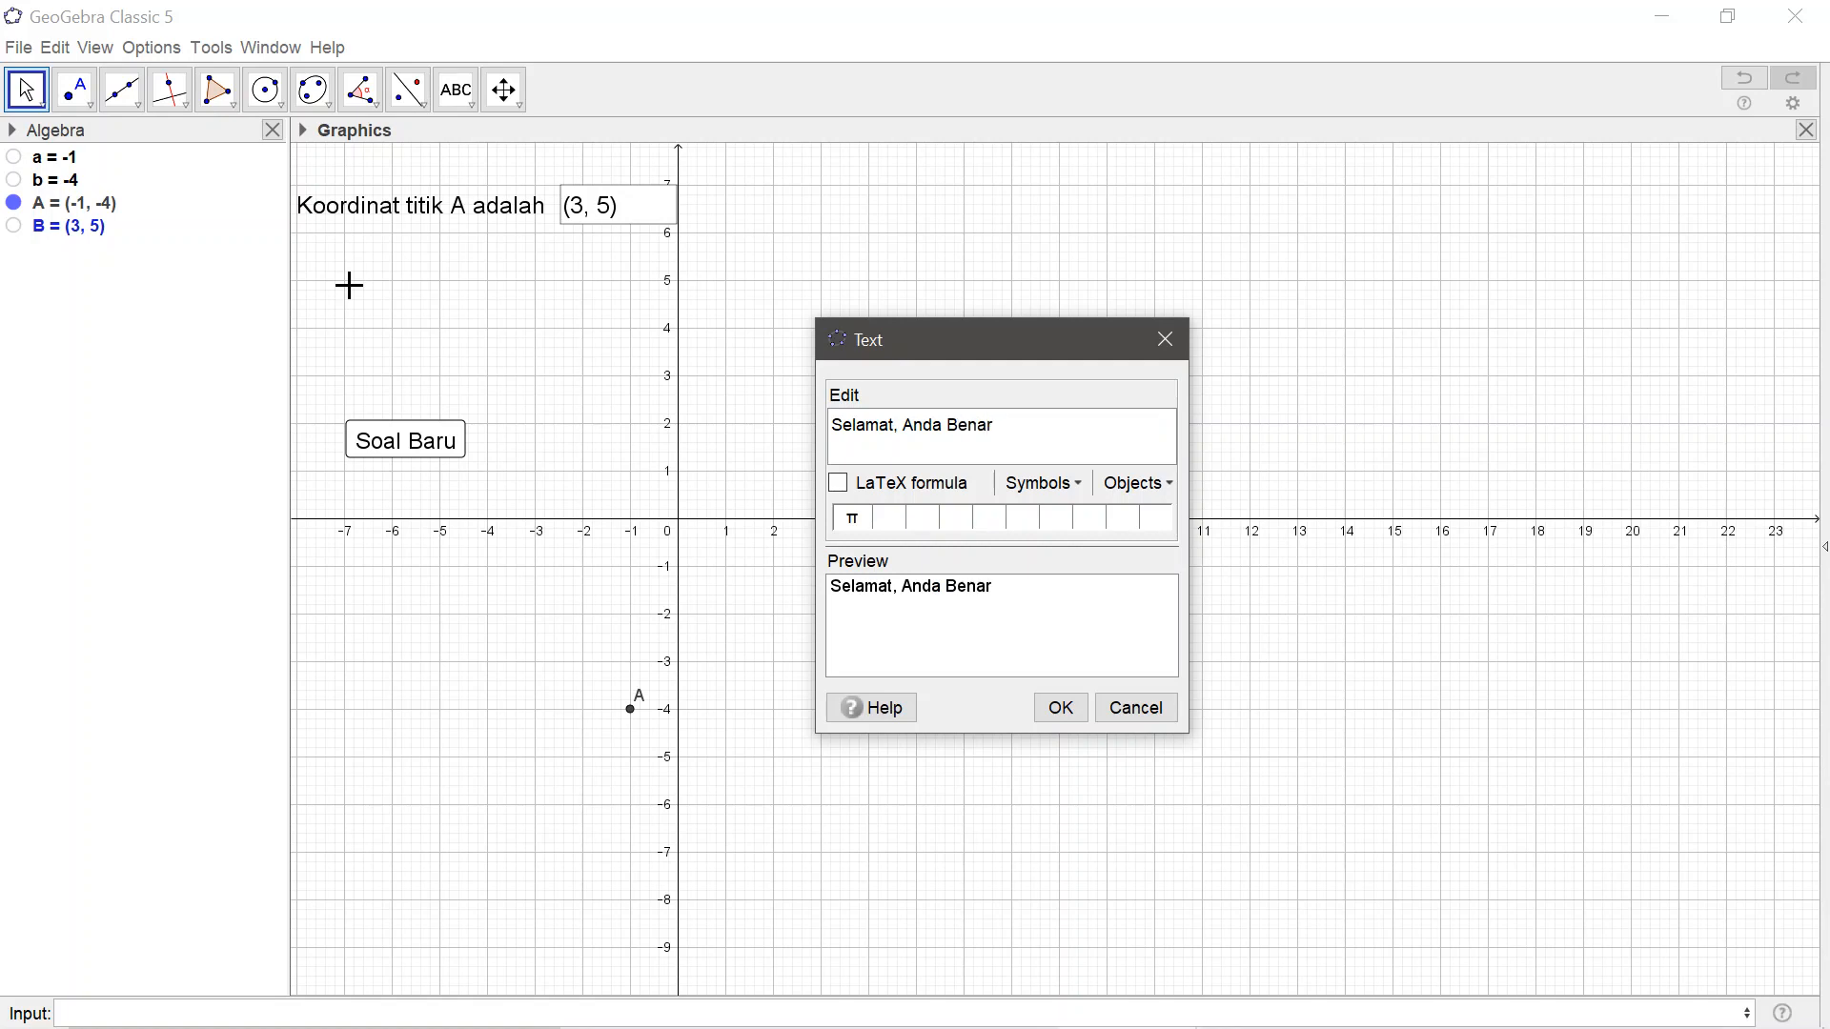
pyautogui.write('!')
pyautogui.click(1060, 709)
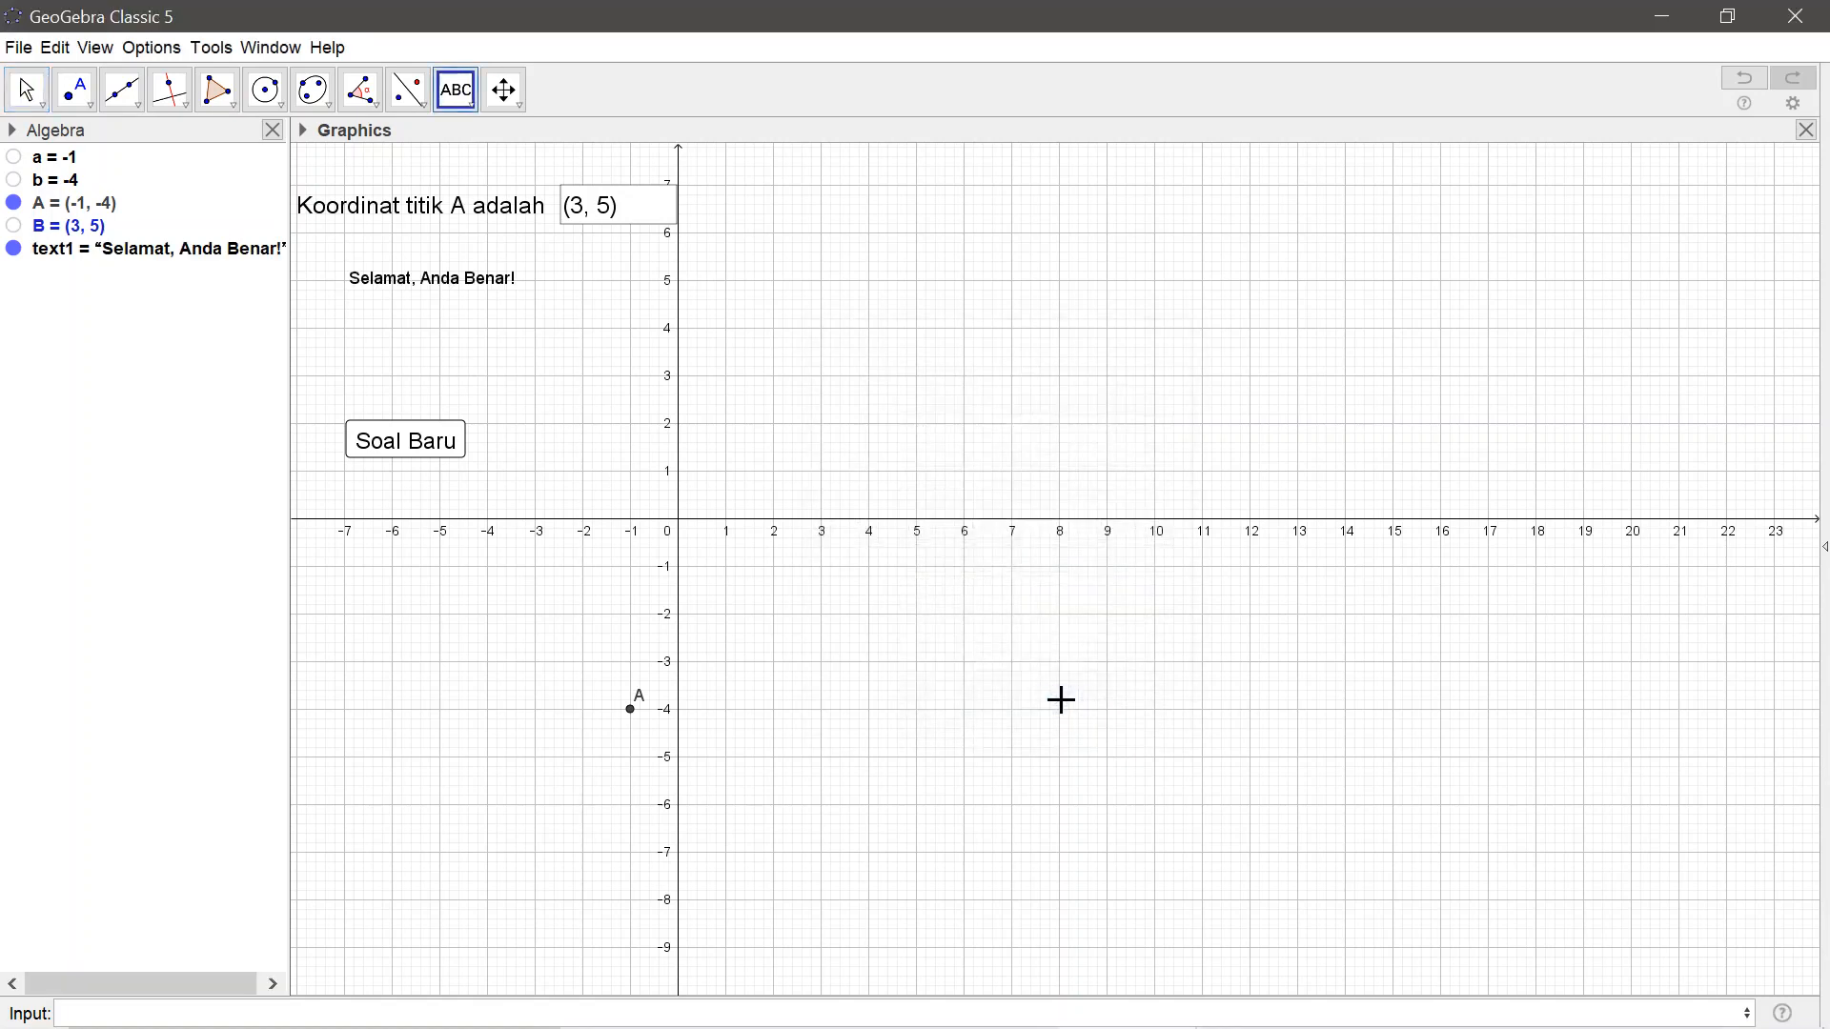
pyautogui.click(24, 89)
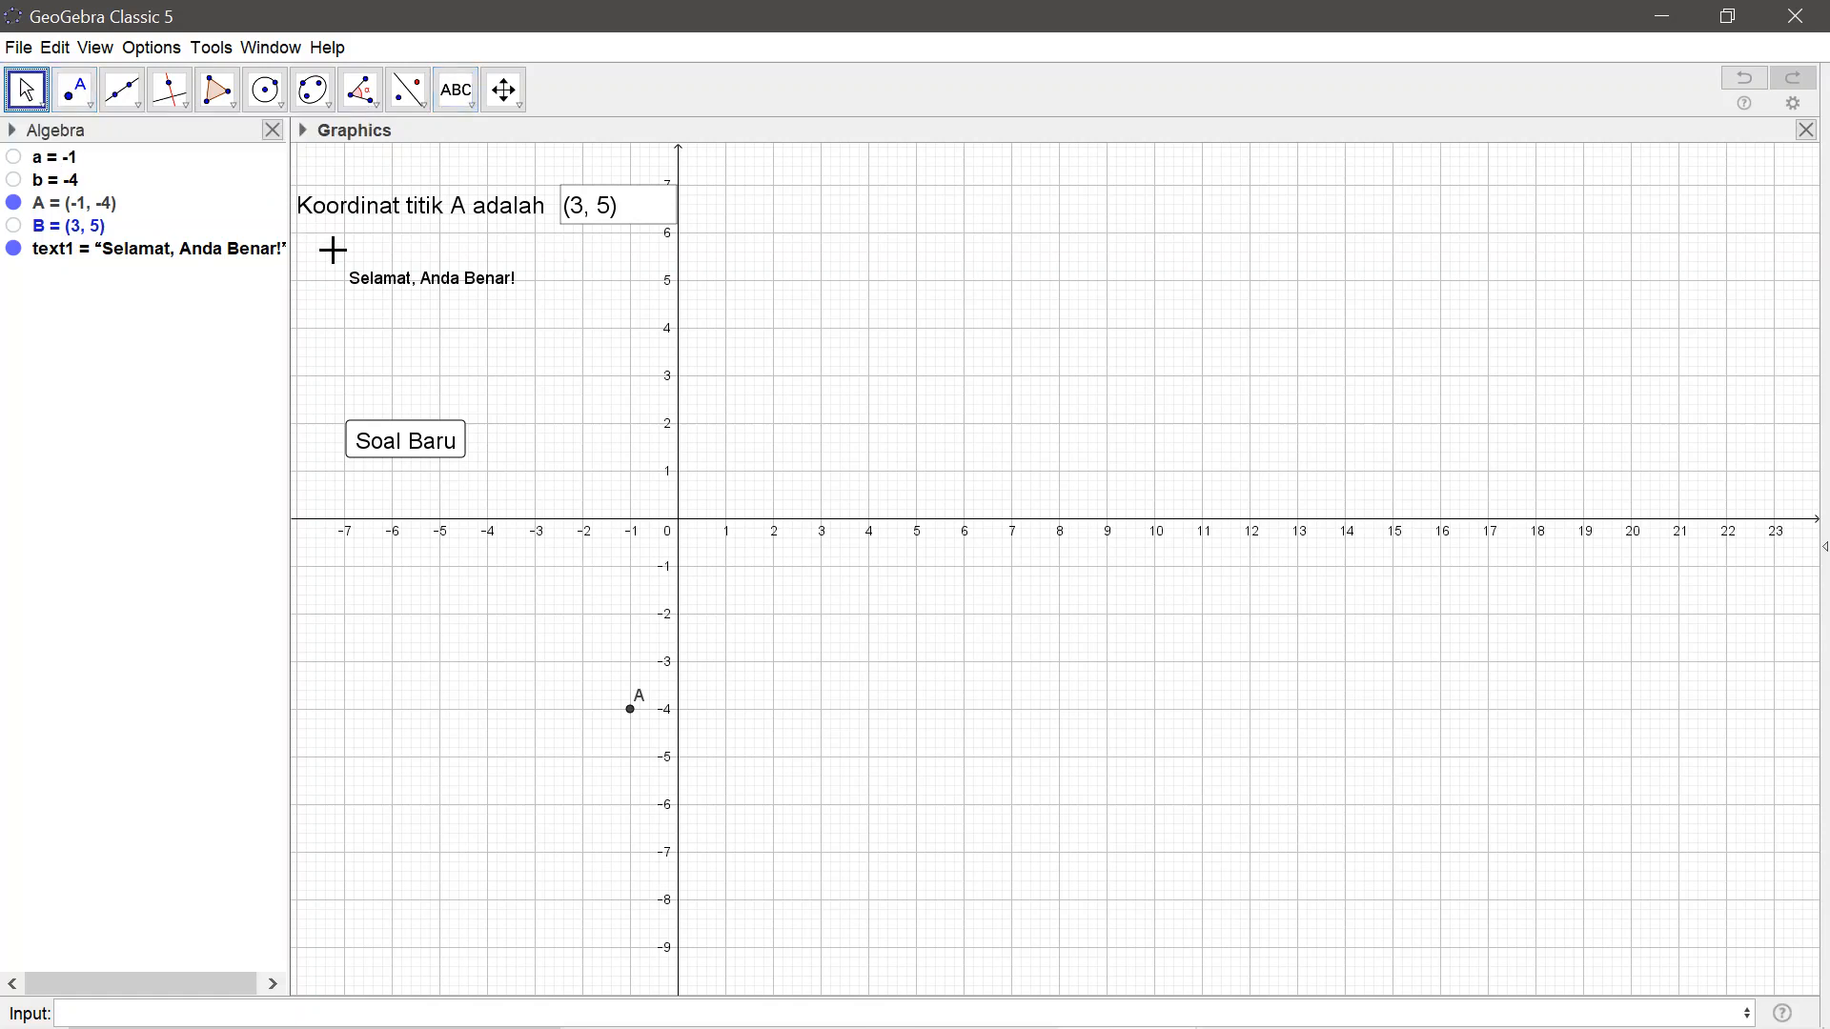
pyautogui.moveTo(374, 305); pyautogui.dragTo(373, 369)
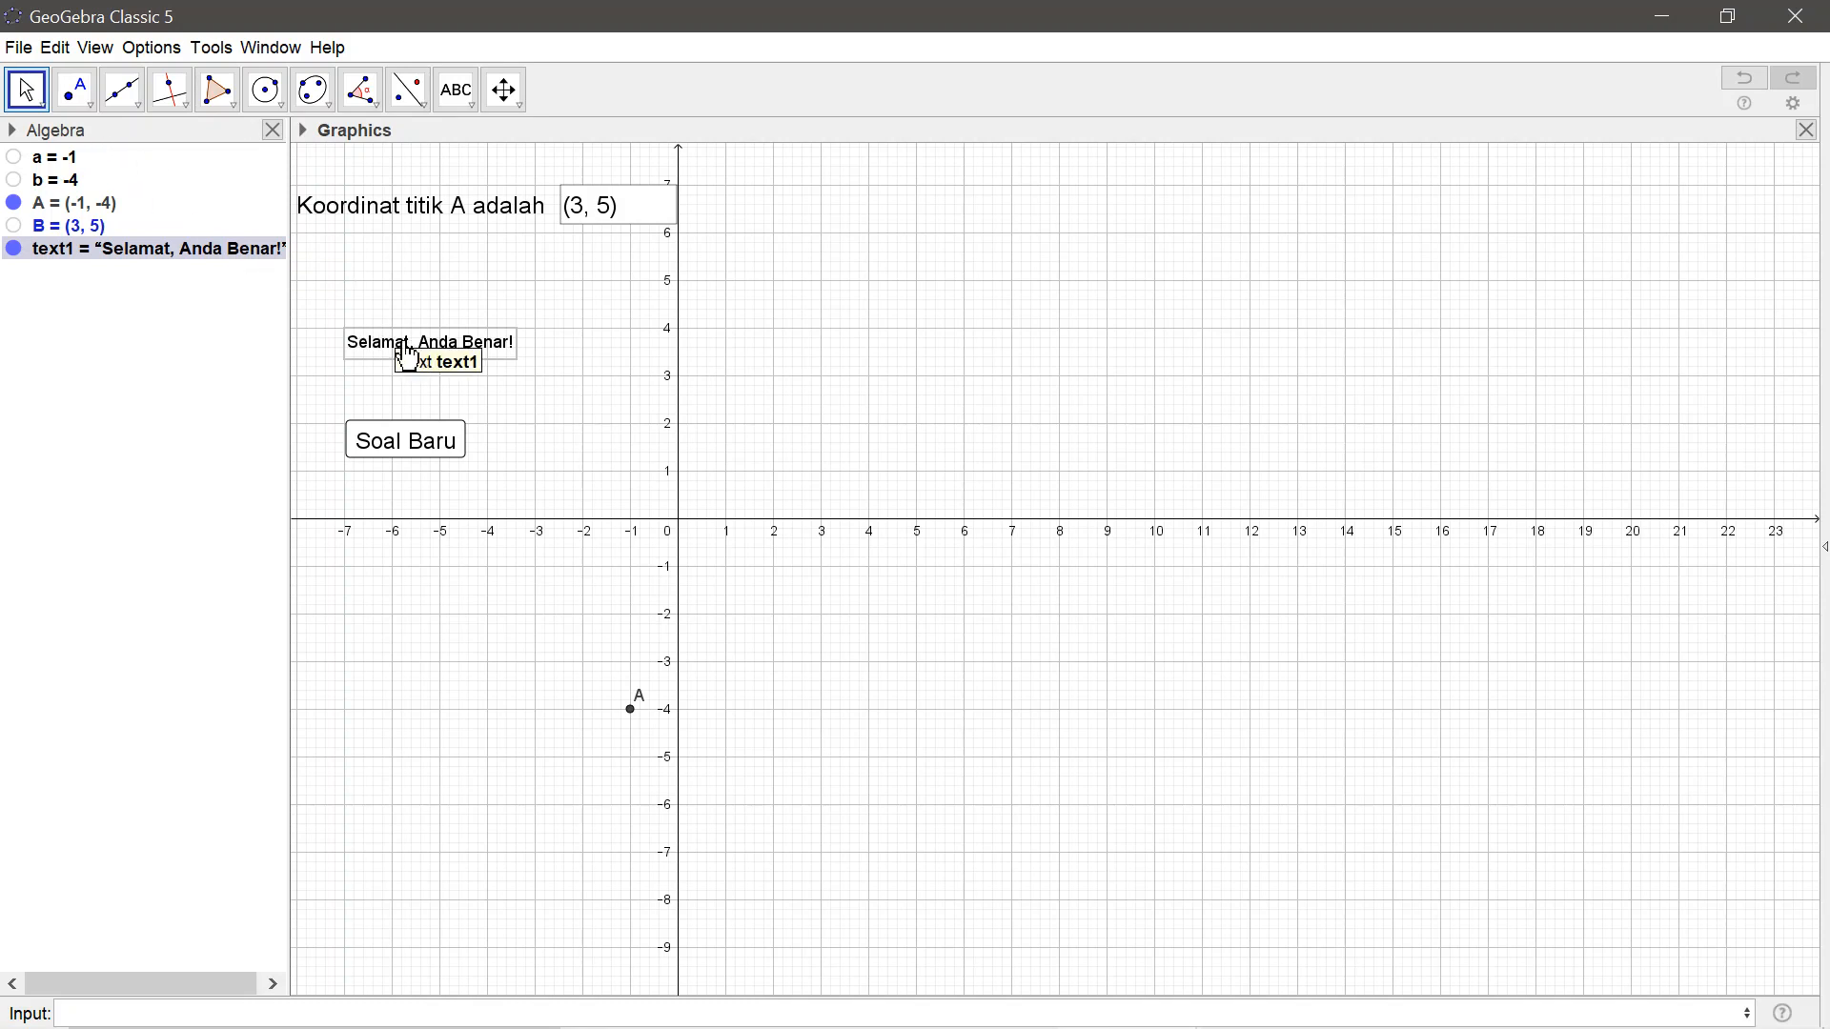
pyautogui.rightClick(405, 345)
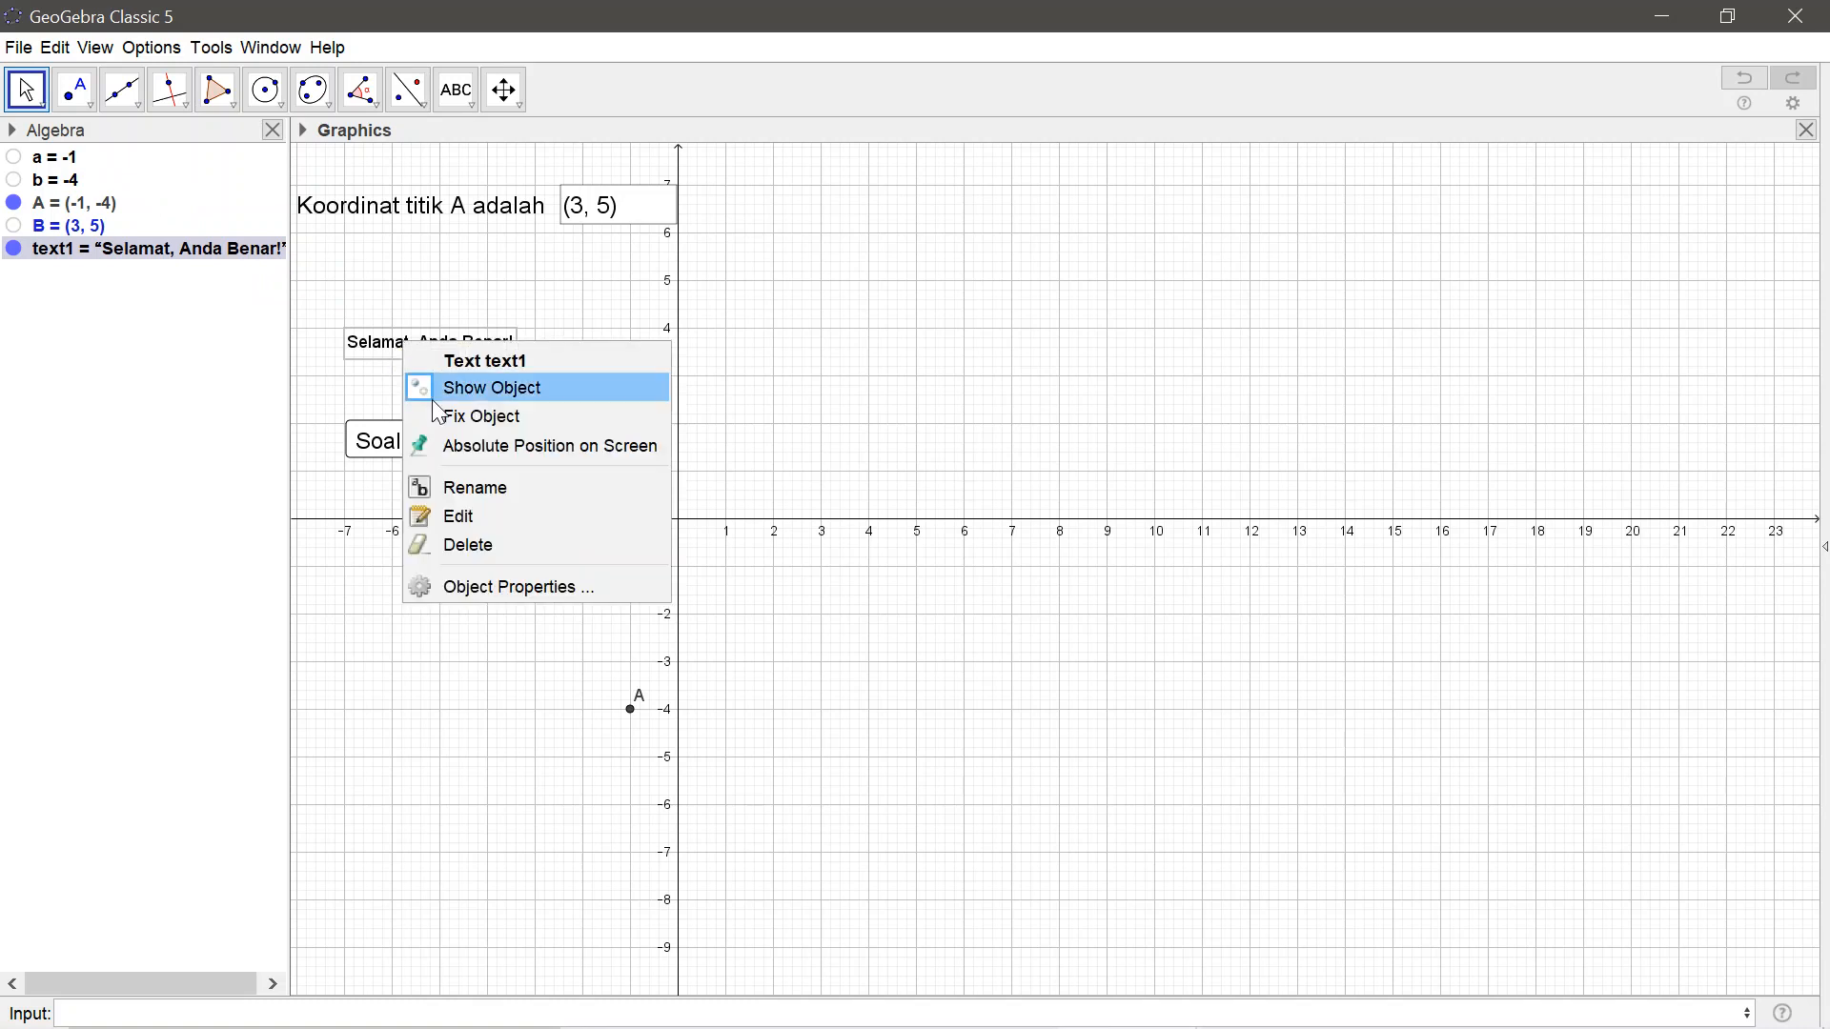
pyautogui.click(506, 588)
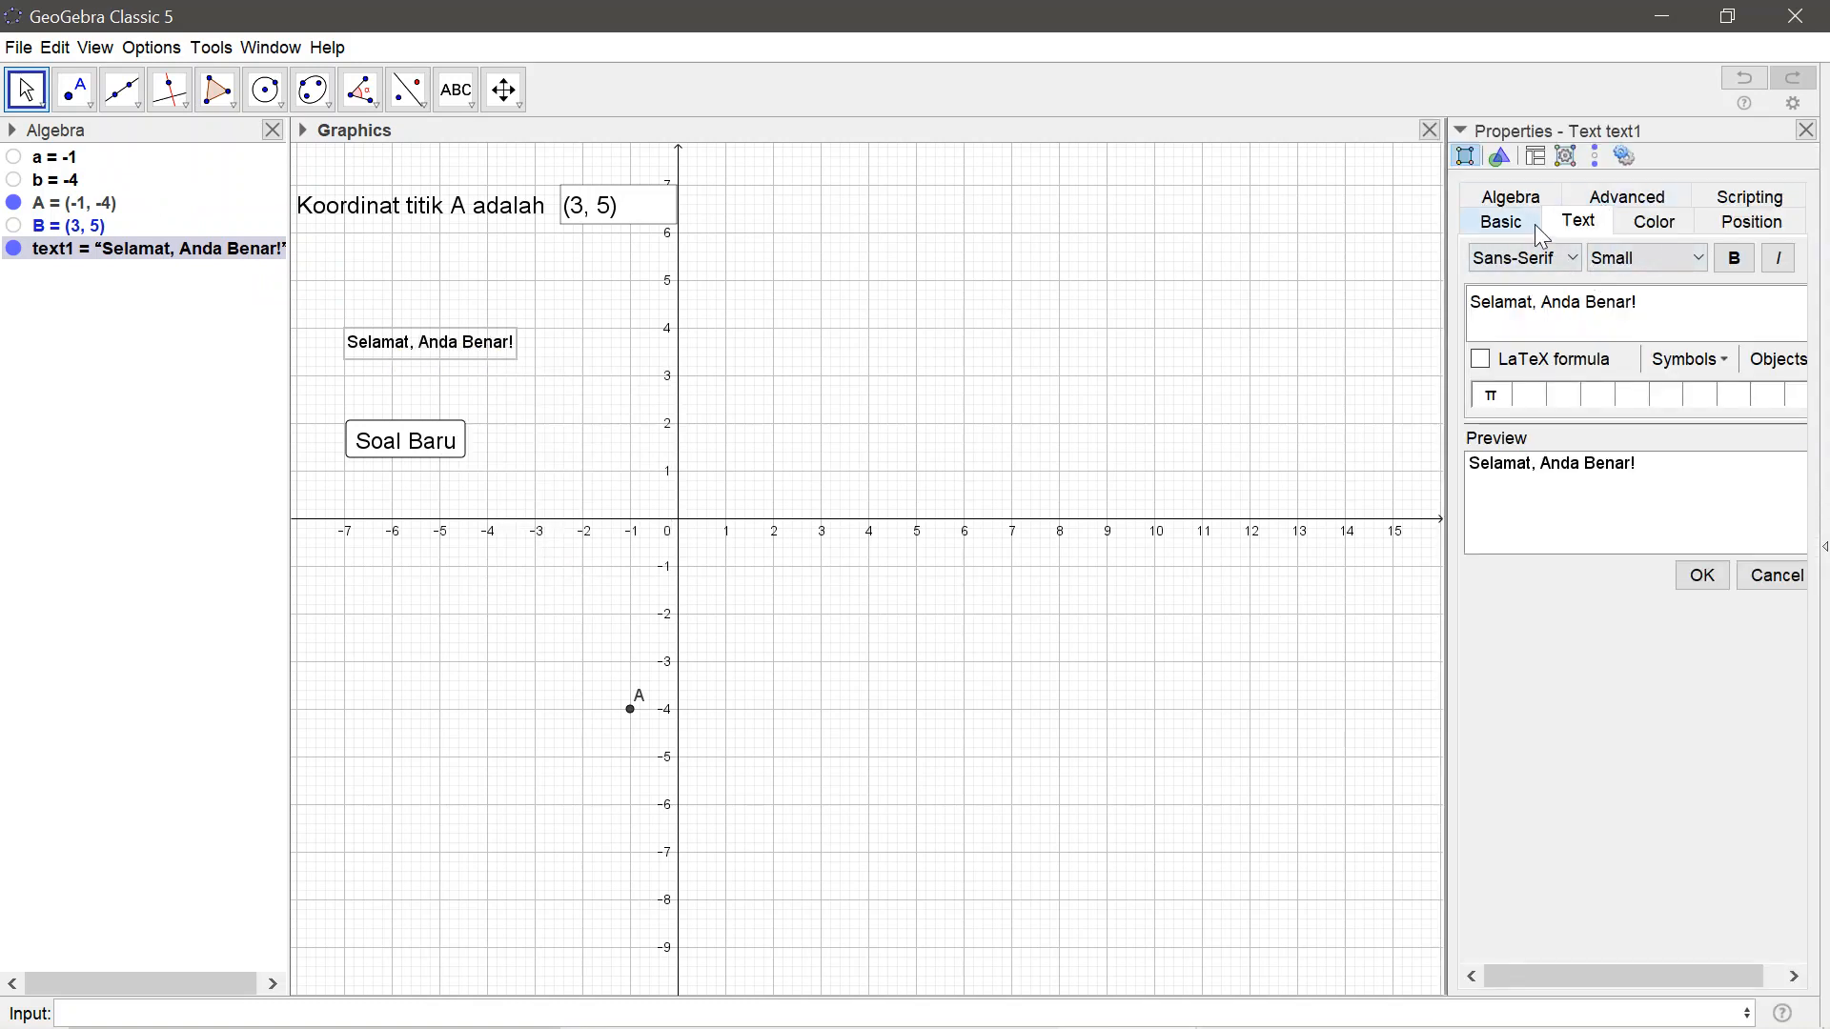
pyautogui.click(1657, 204)
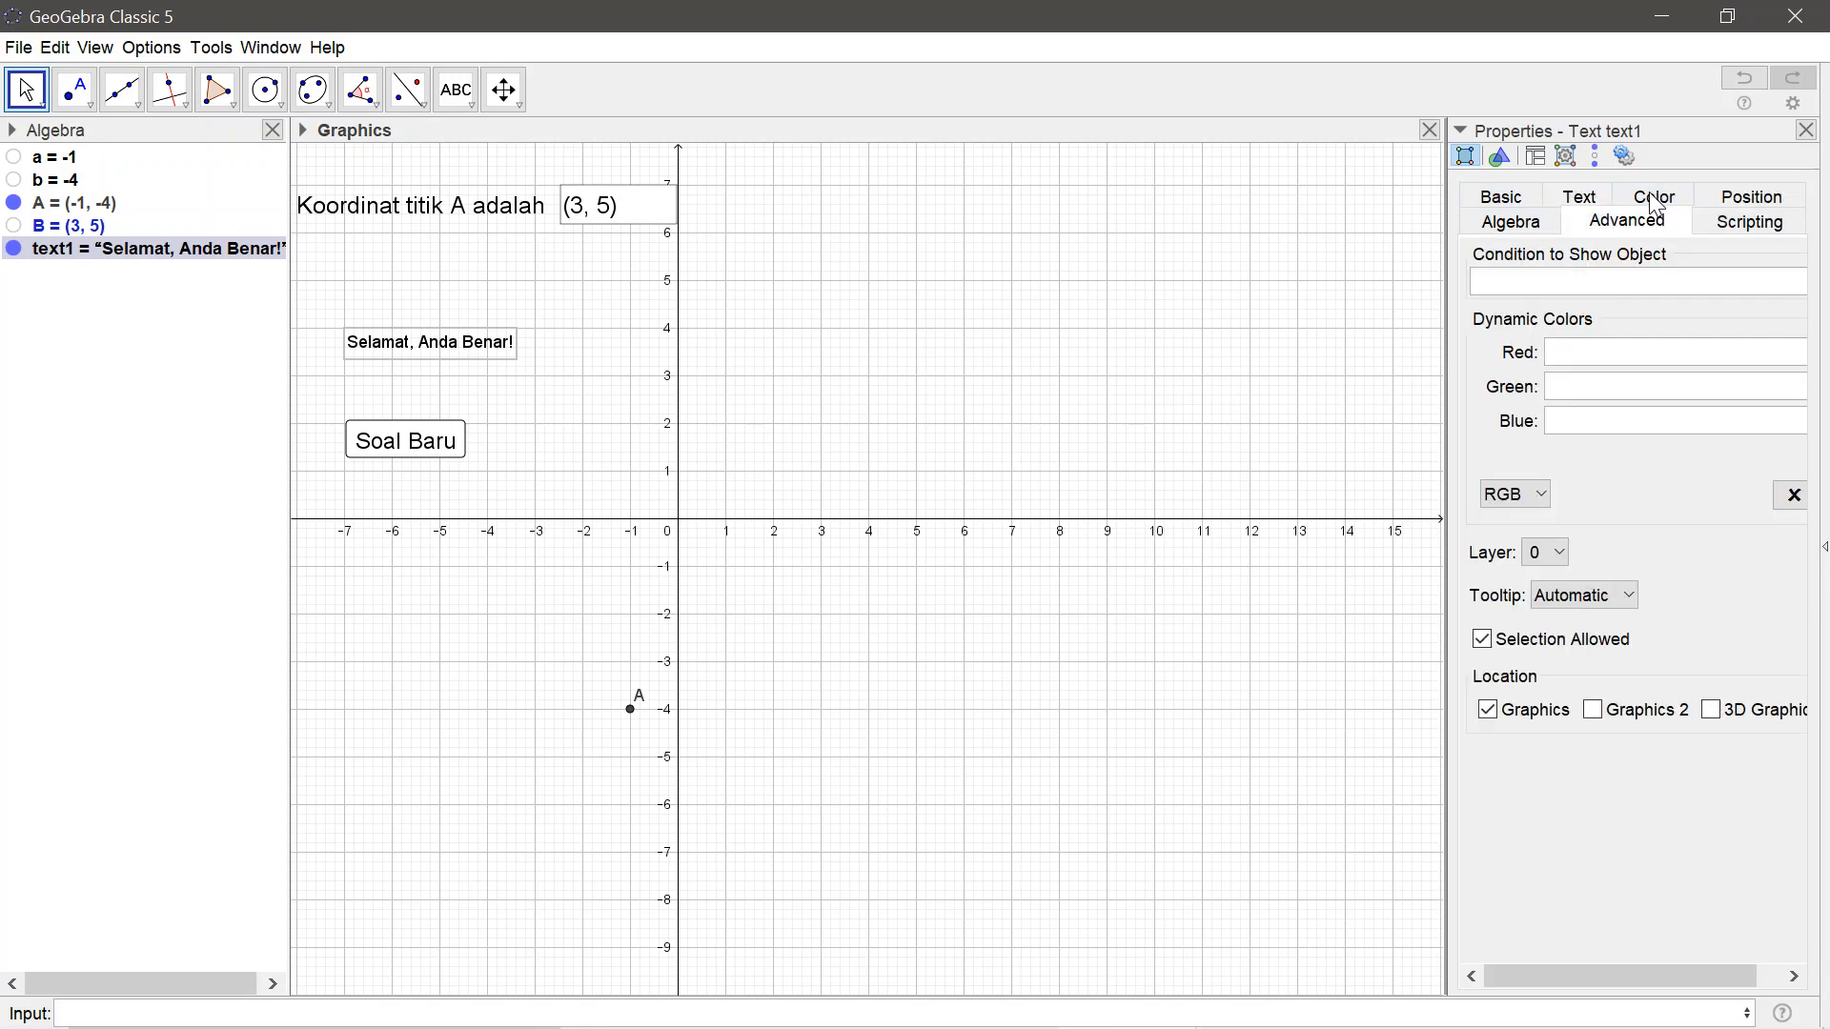
pyautogui.click(1560, 286)
pyautogui.write('B')
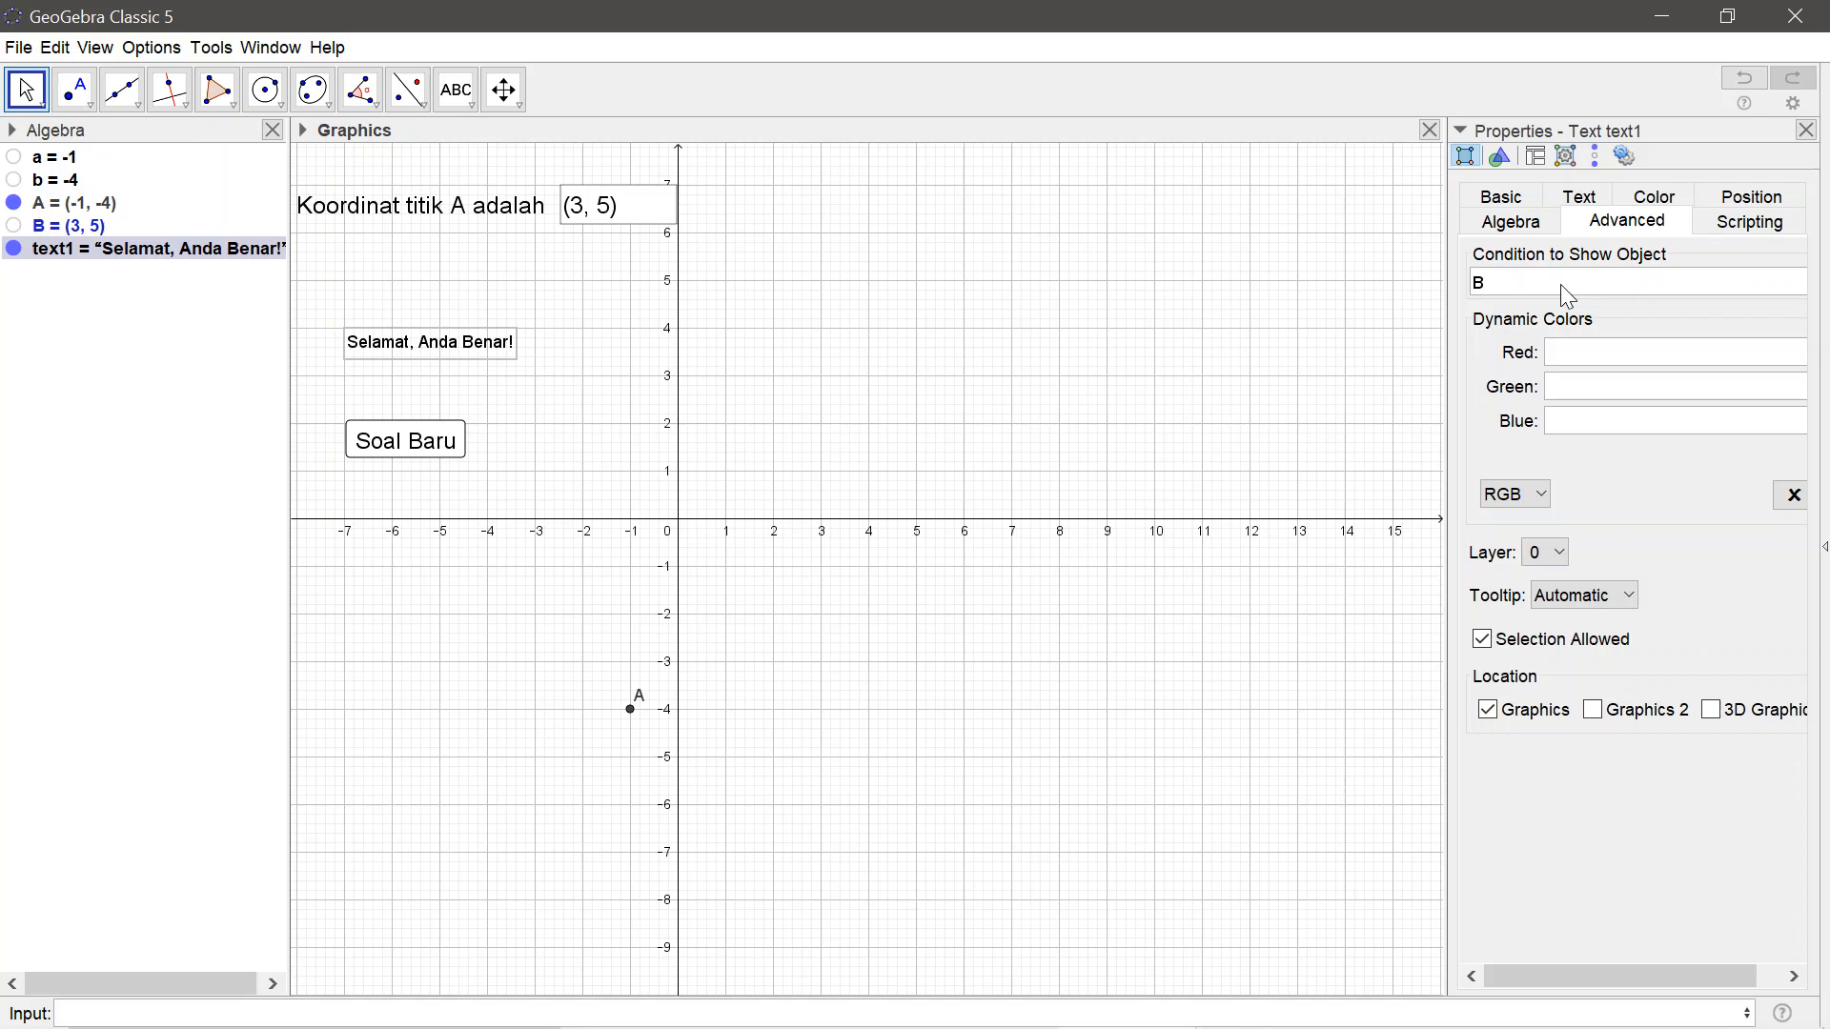
pyautogui.write('==')
pyautogui.write('A')
pyautogui.press('BackSpace')
pyautogui.press('BackSpace')
pyautogui.press('BackSpace')
pyautogui.press('BackSpace')
pyautogui.click(1796, 107)
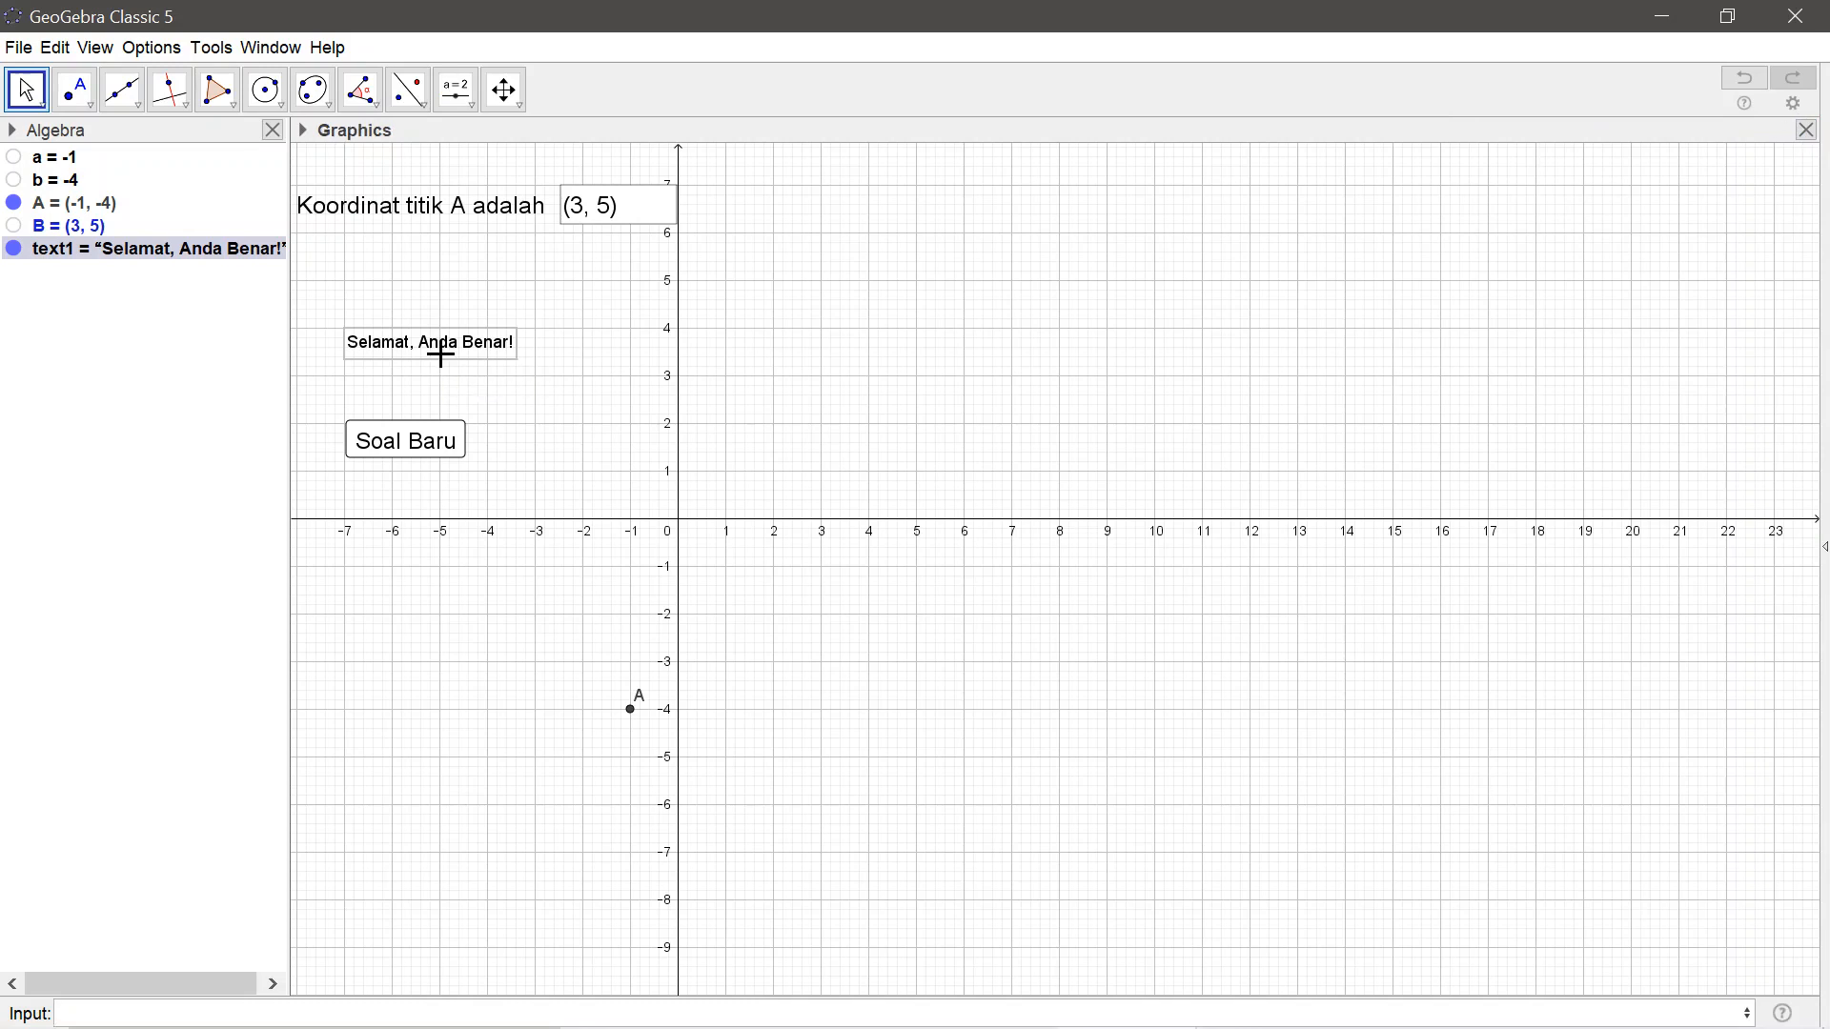
# Fix the "Selamat, Anda Benar!" text against moving and pin it to the screen
pyautogui.click(301, 134)
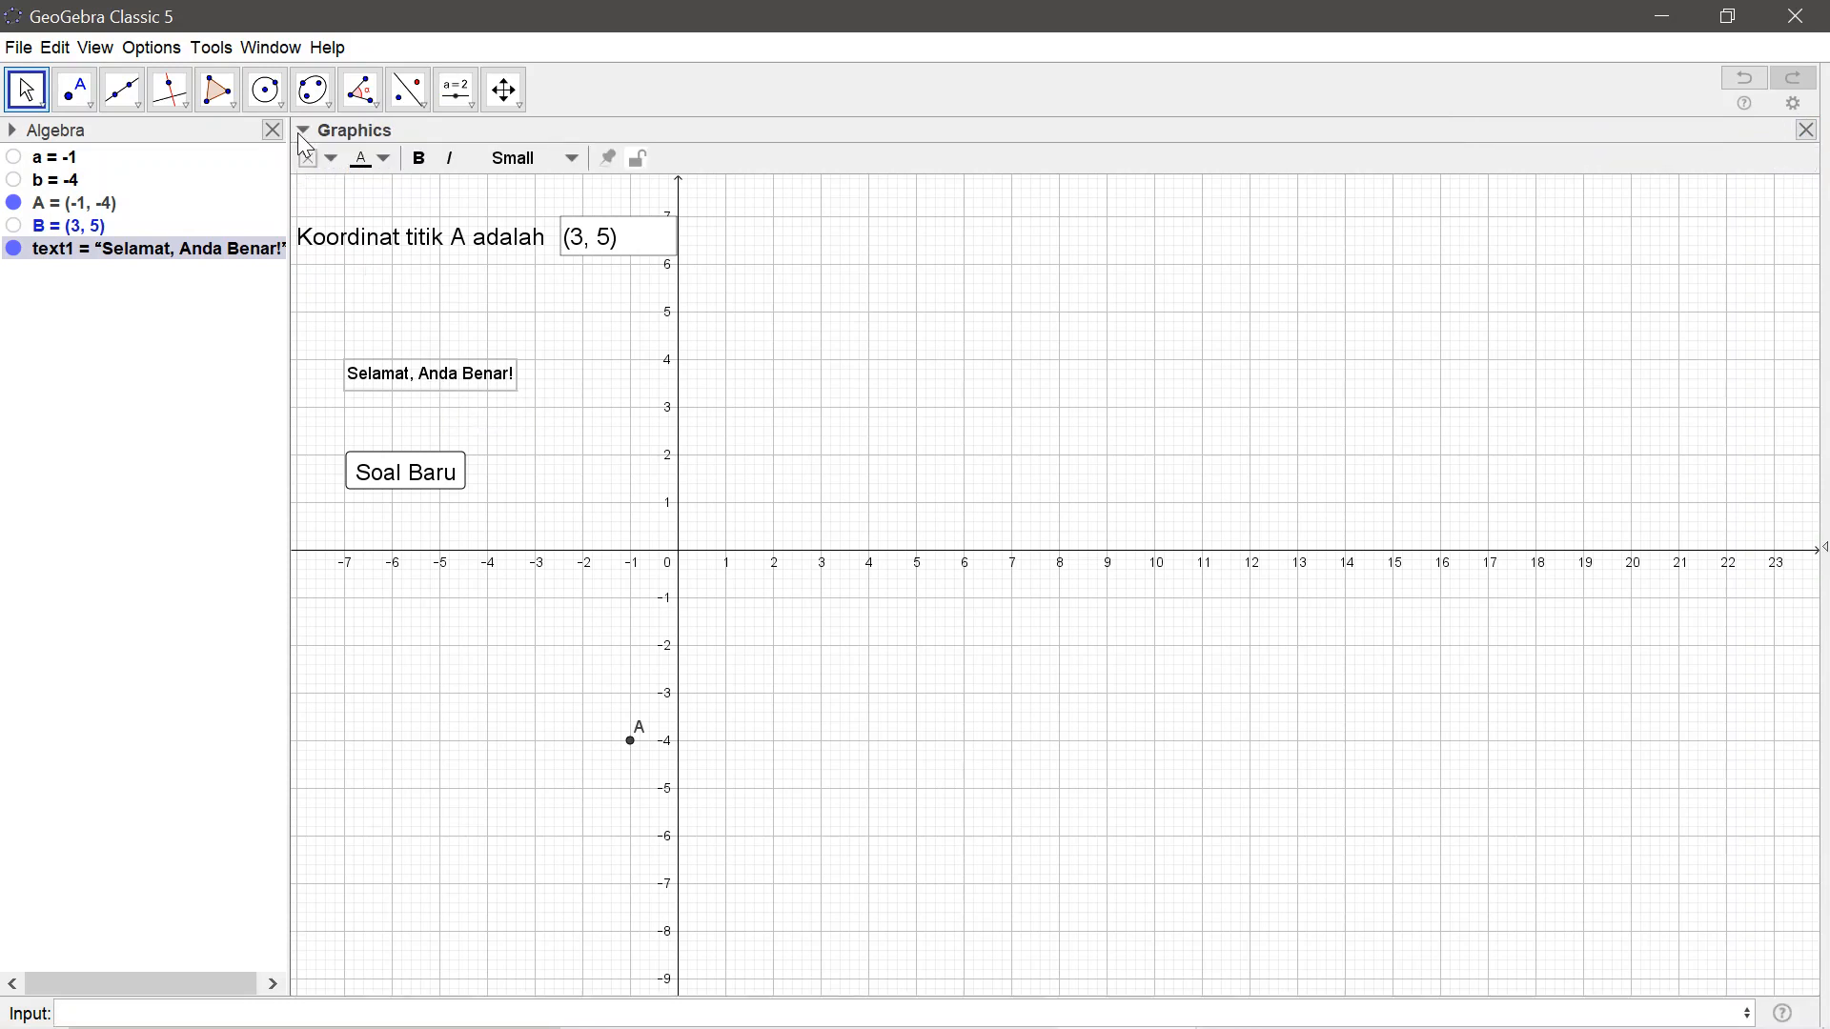
pyautogui.click(636, 160)
pyautogui.click(610, 159)
# Set the feedback text's condition to show object to B==A and close its properties
pyautogui.rightClick(426, 369)
pyautogui.click(502, 615)
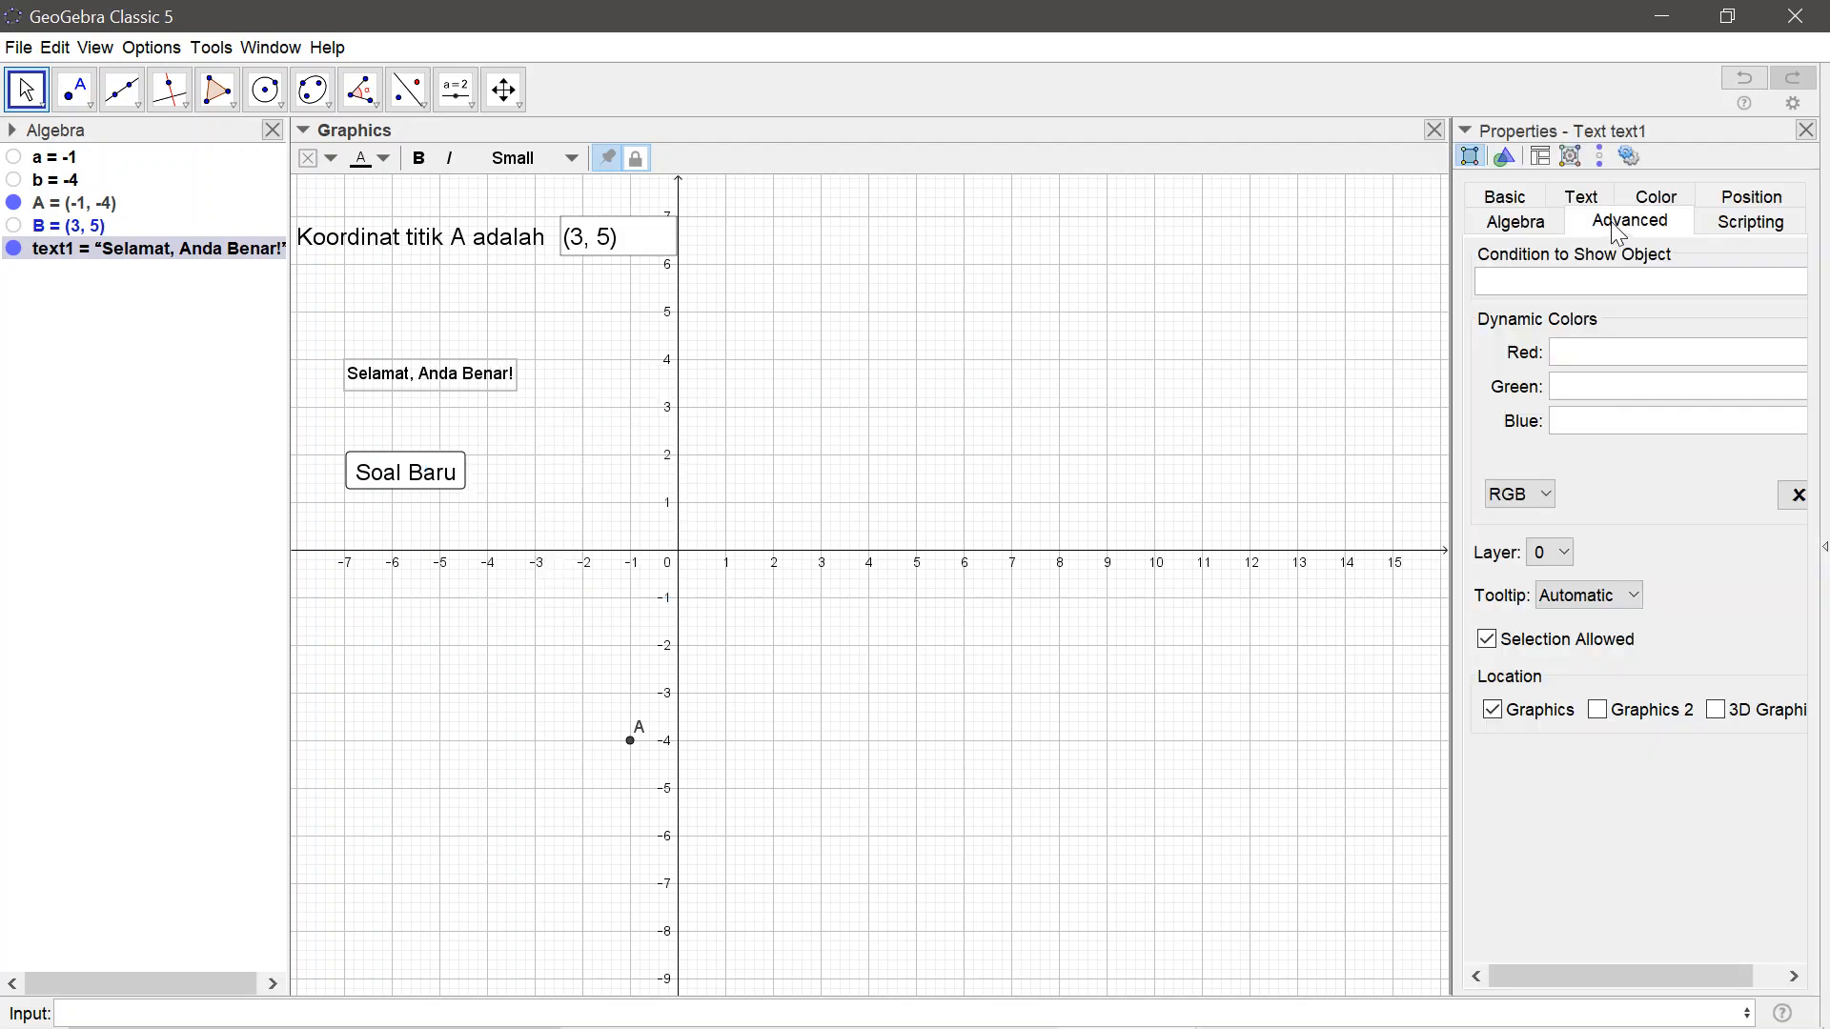
pyautogui.click(1587, 280)
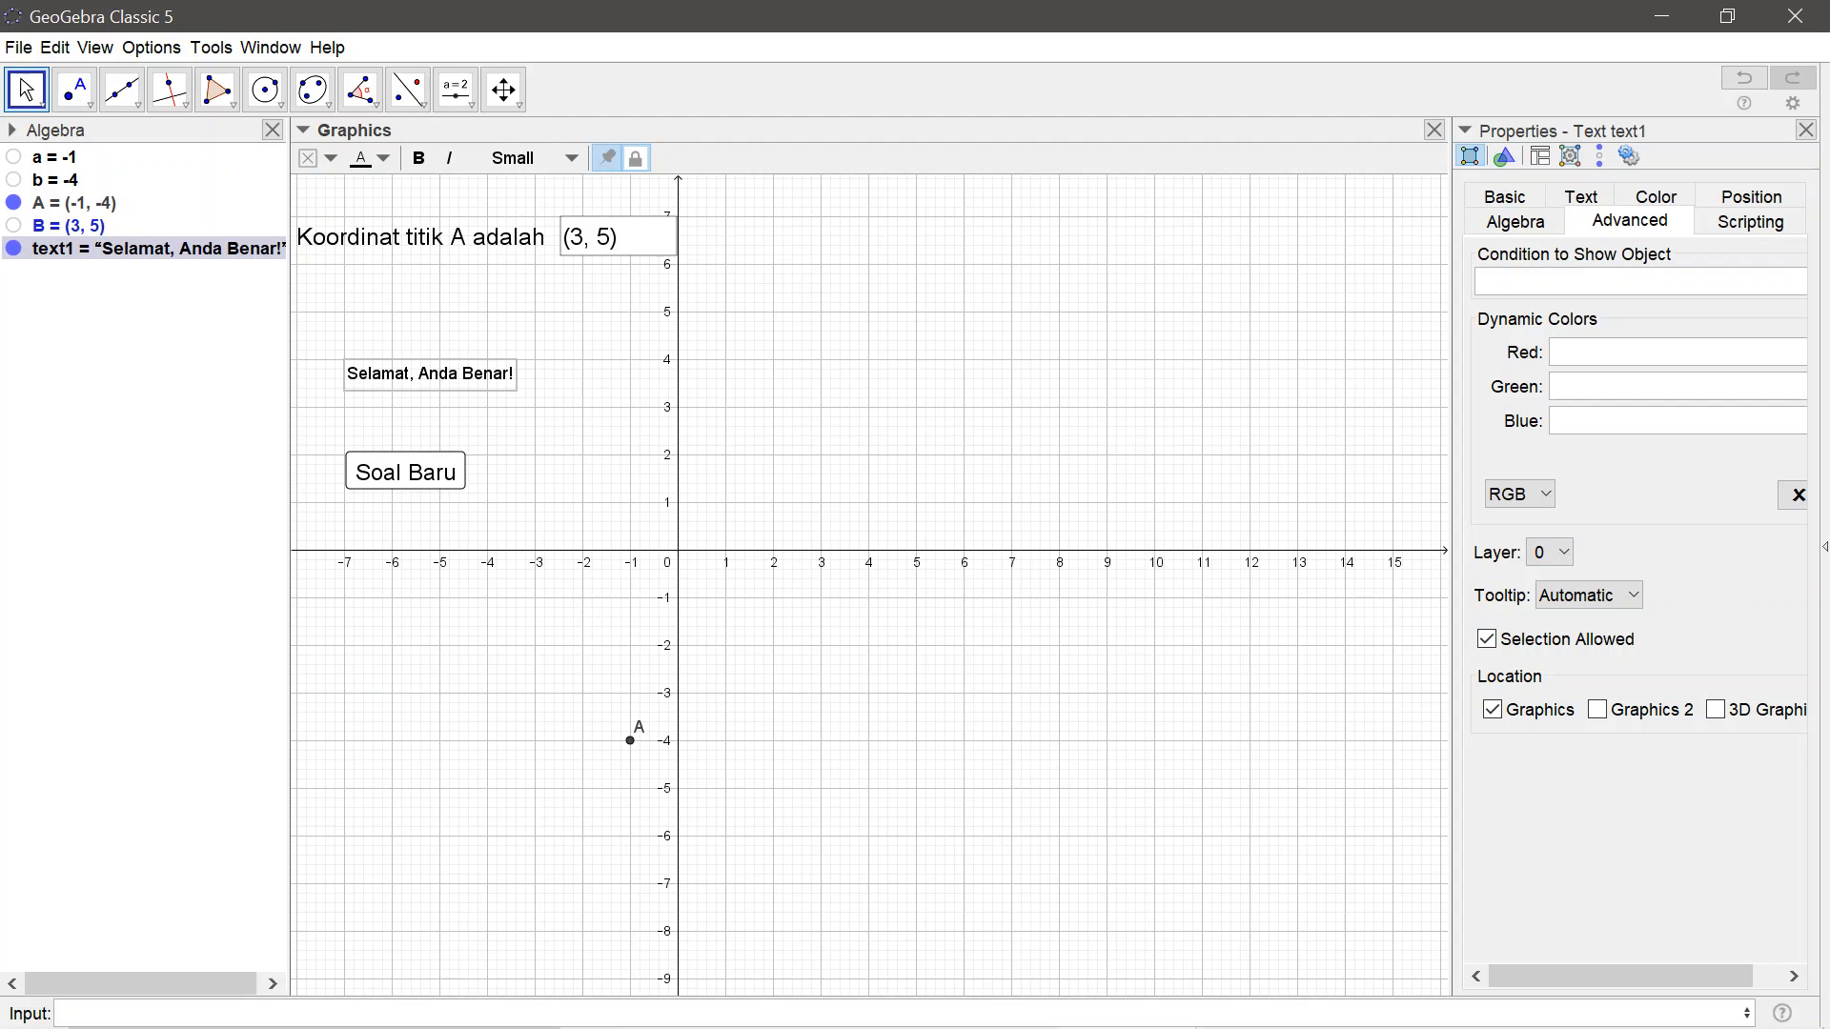
pyautogui.write('B==A')
pyautogui.press('Return')
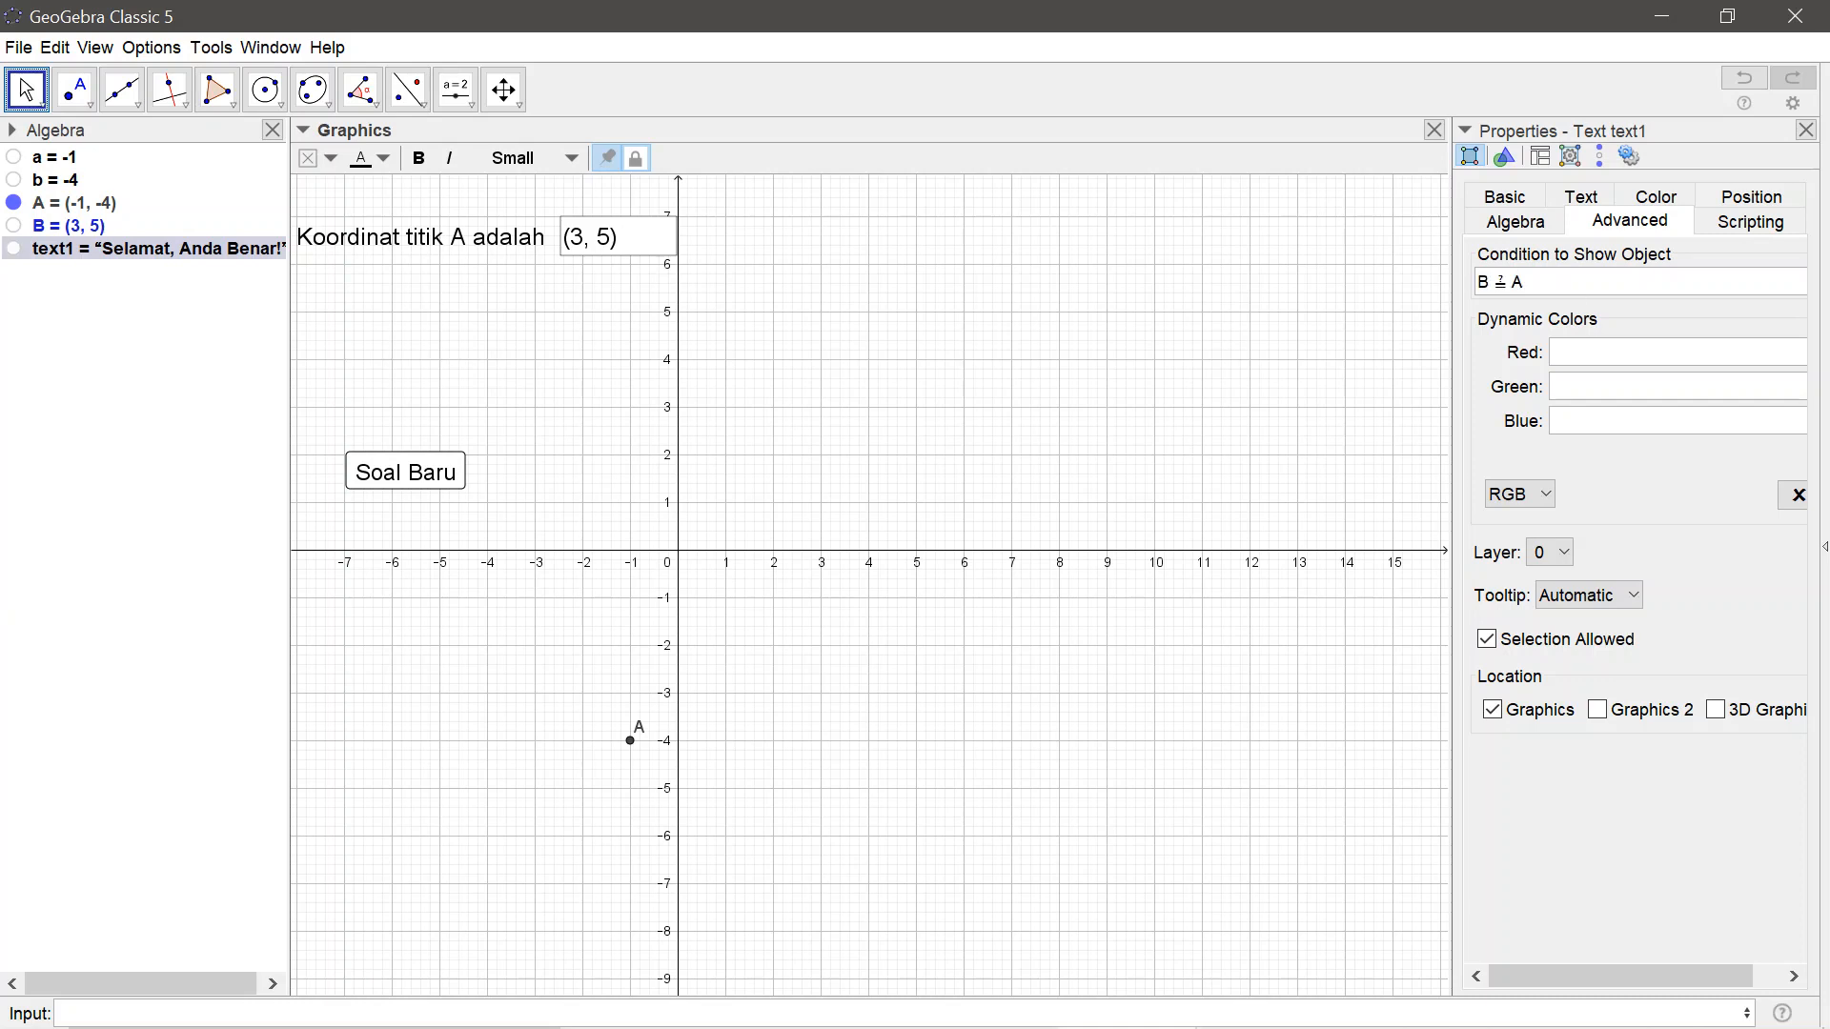
pyautogui.click(1807, 132)
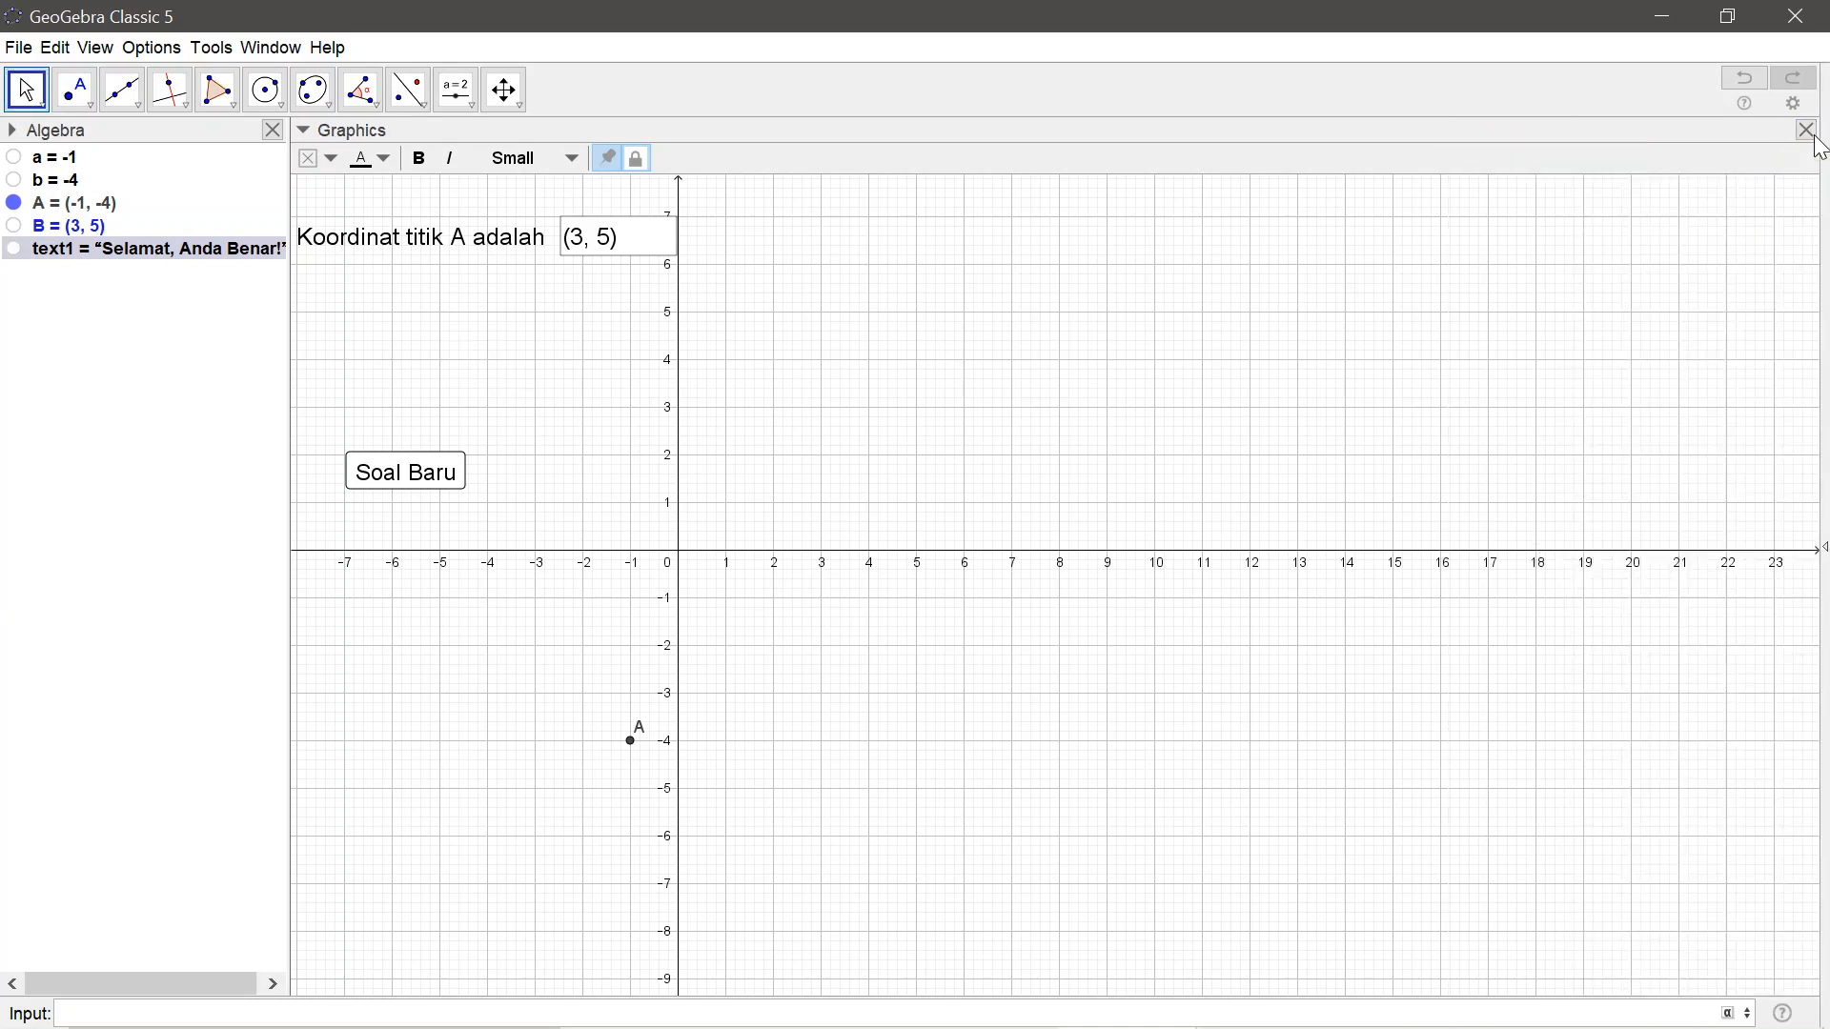
# Test the quiz by generating a new question and entering (2, 5) as the answer
pyautogui.click(401, 484)
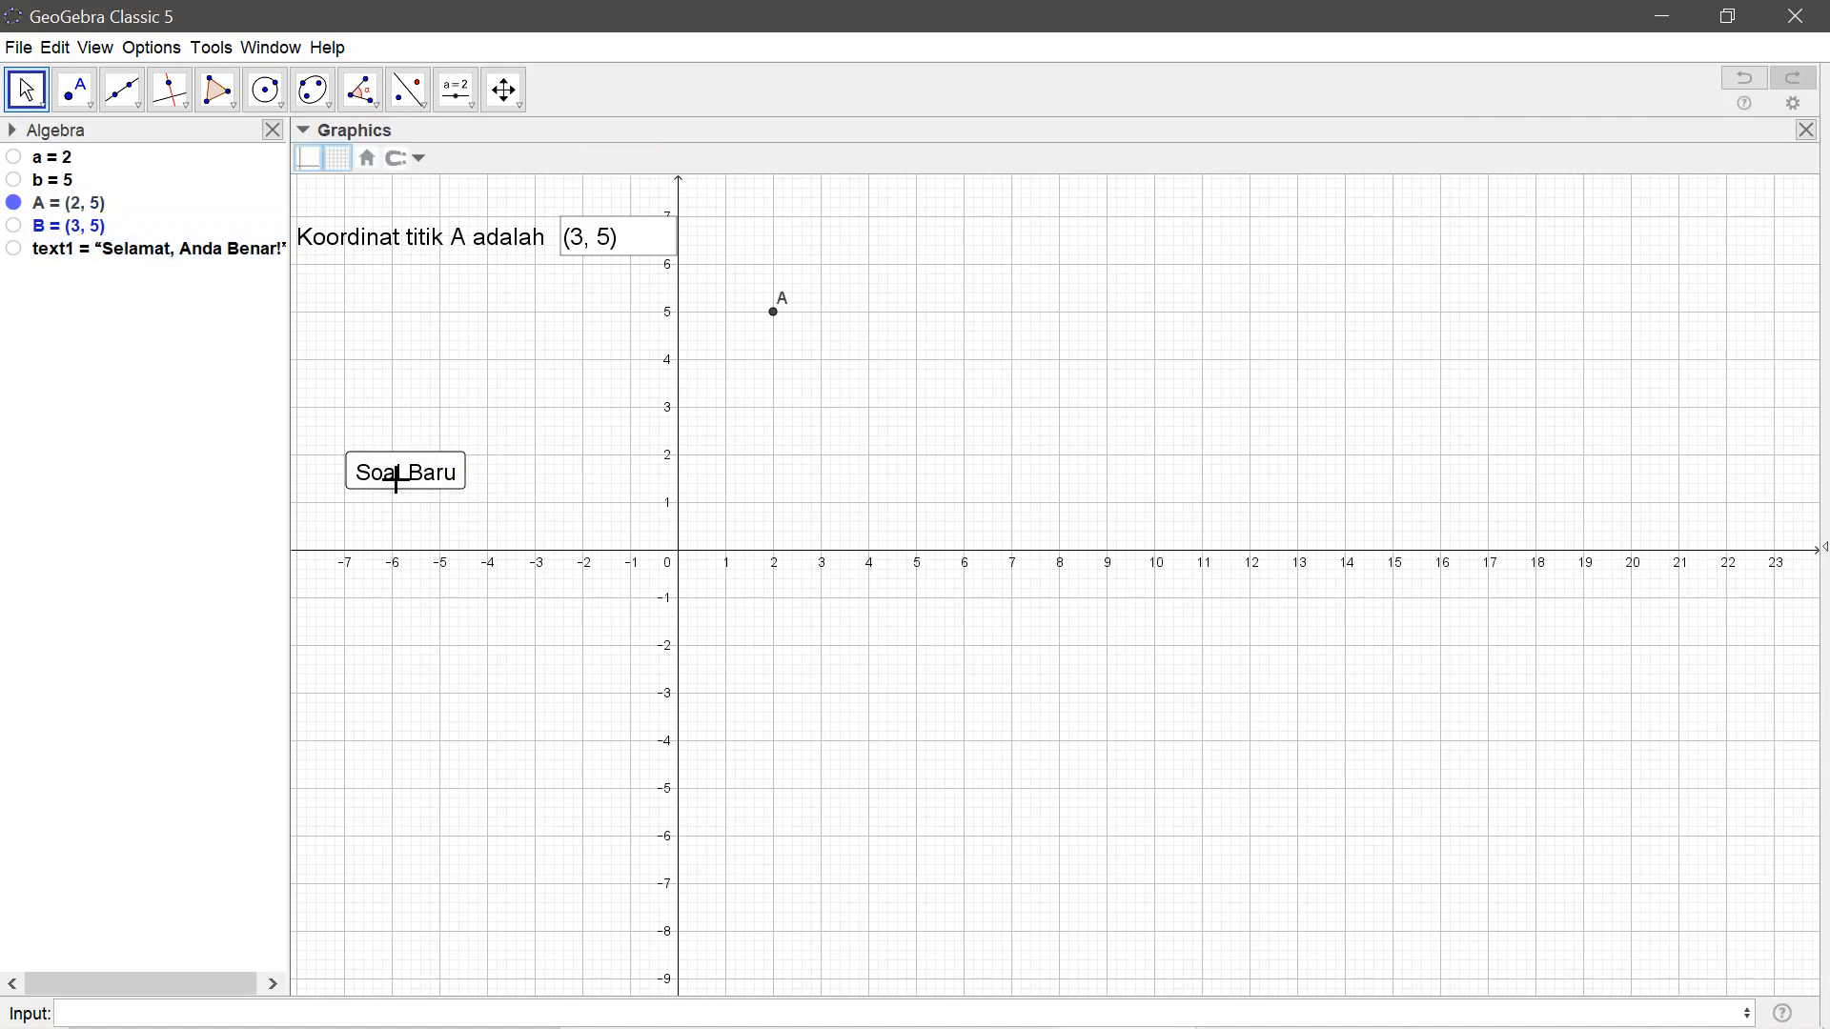
pyautogui.click(633, 250)
pyautogui.press('BackSpace')
pyautogui.press('BackSpace')
pyautogui.press('BackSpace')
pyautogui.press('BackSpace')
pyautogui.press('BackSpace')
pyautogui.press('BackSpace')
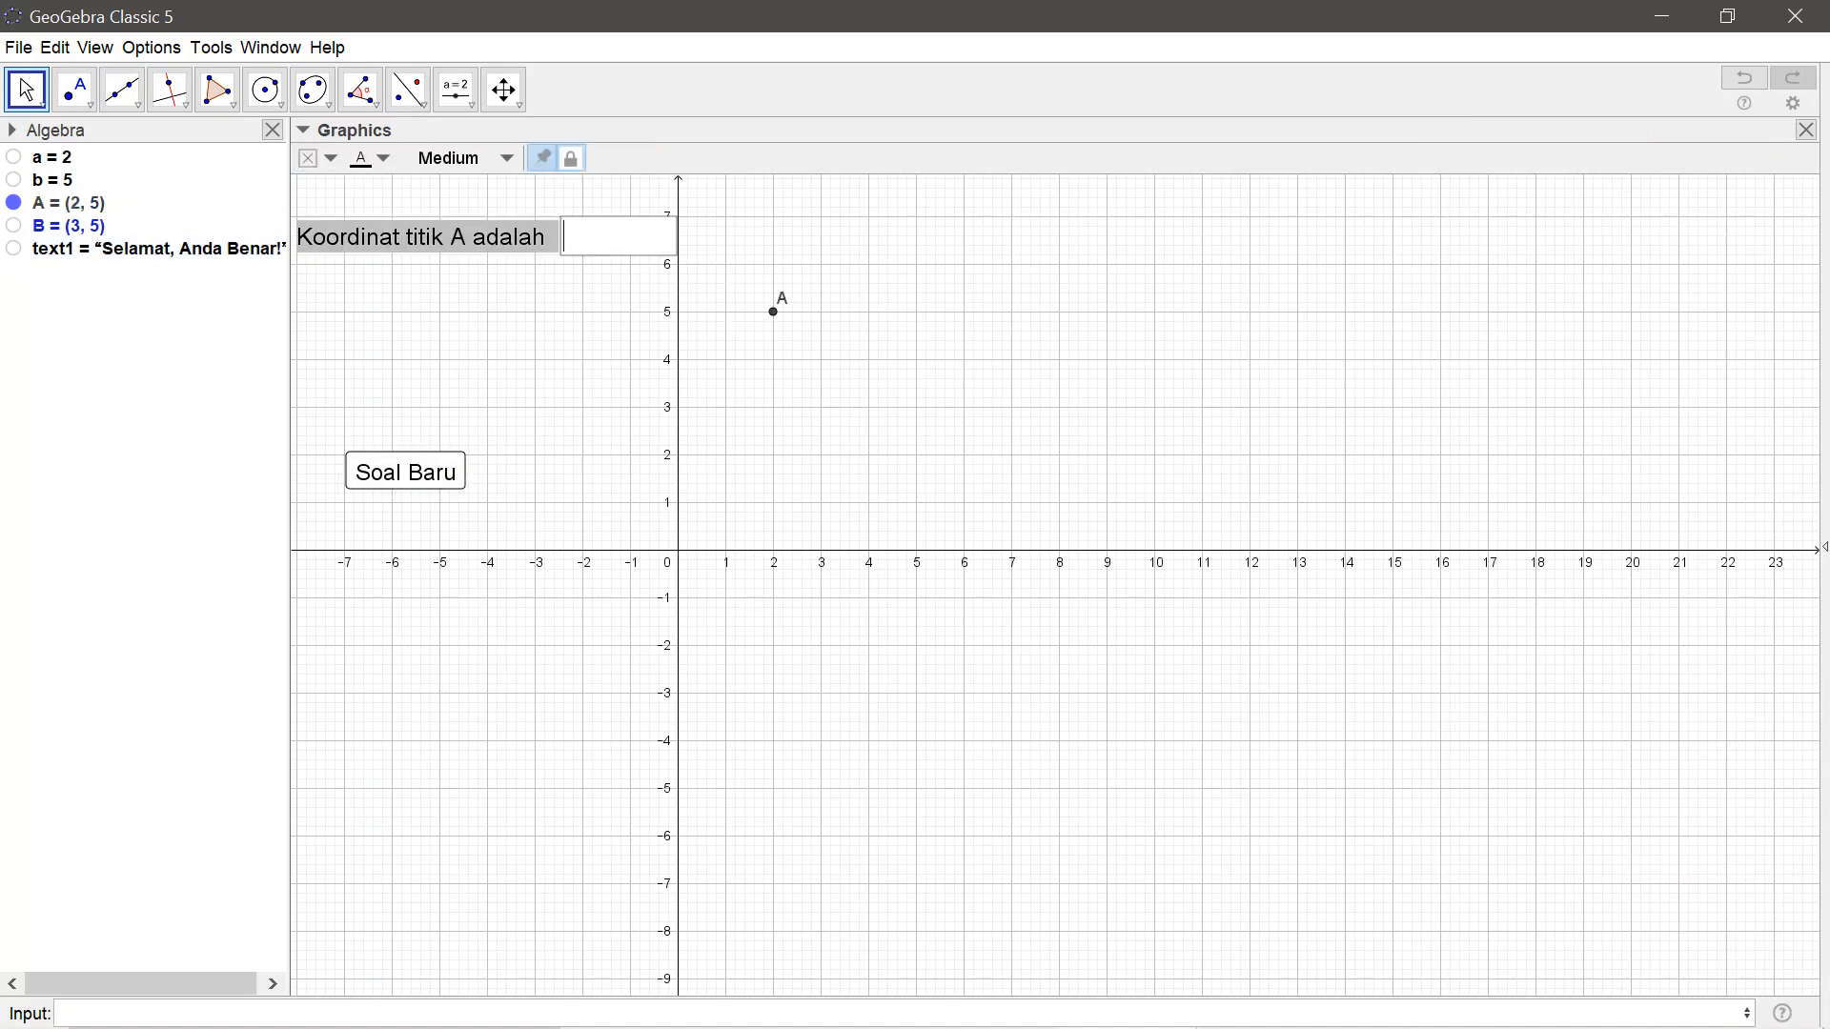
pyautogui.write('(2,5')
pyautogui.press('Return')
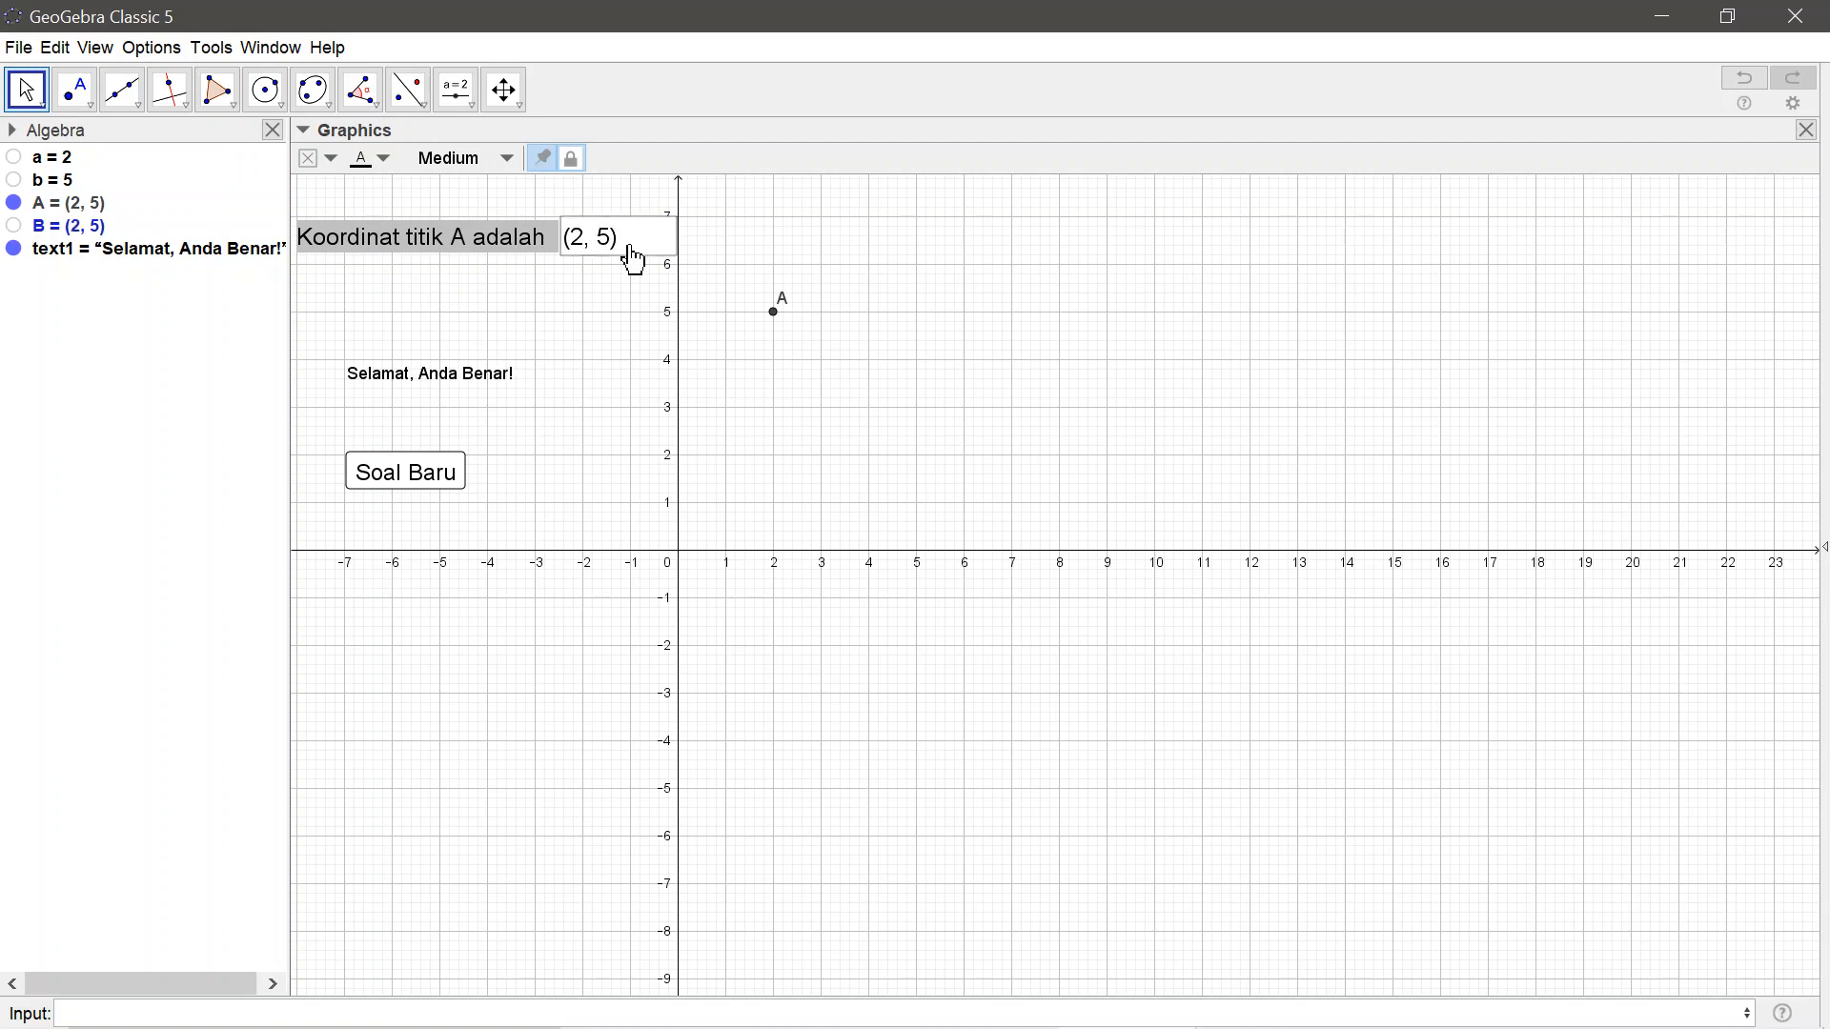
# Generate another question and replace the answer with (1, 3)
pyautogui.click(449, 474)
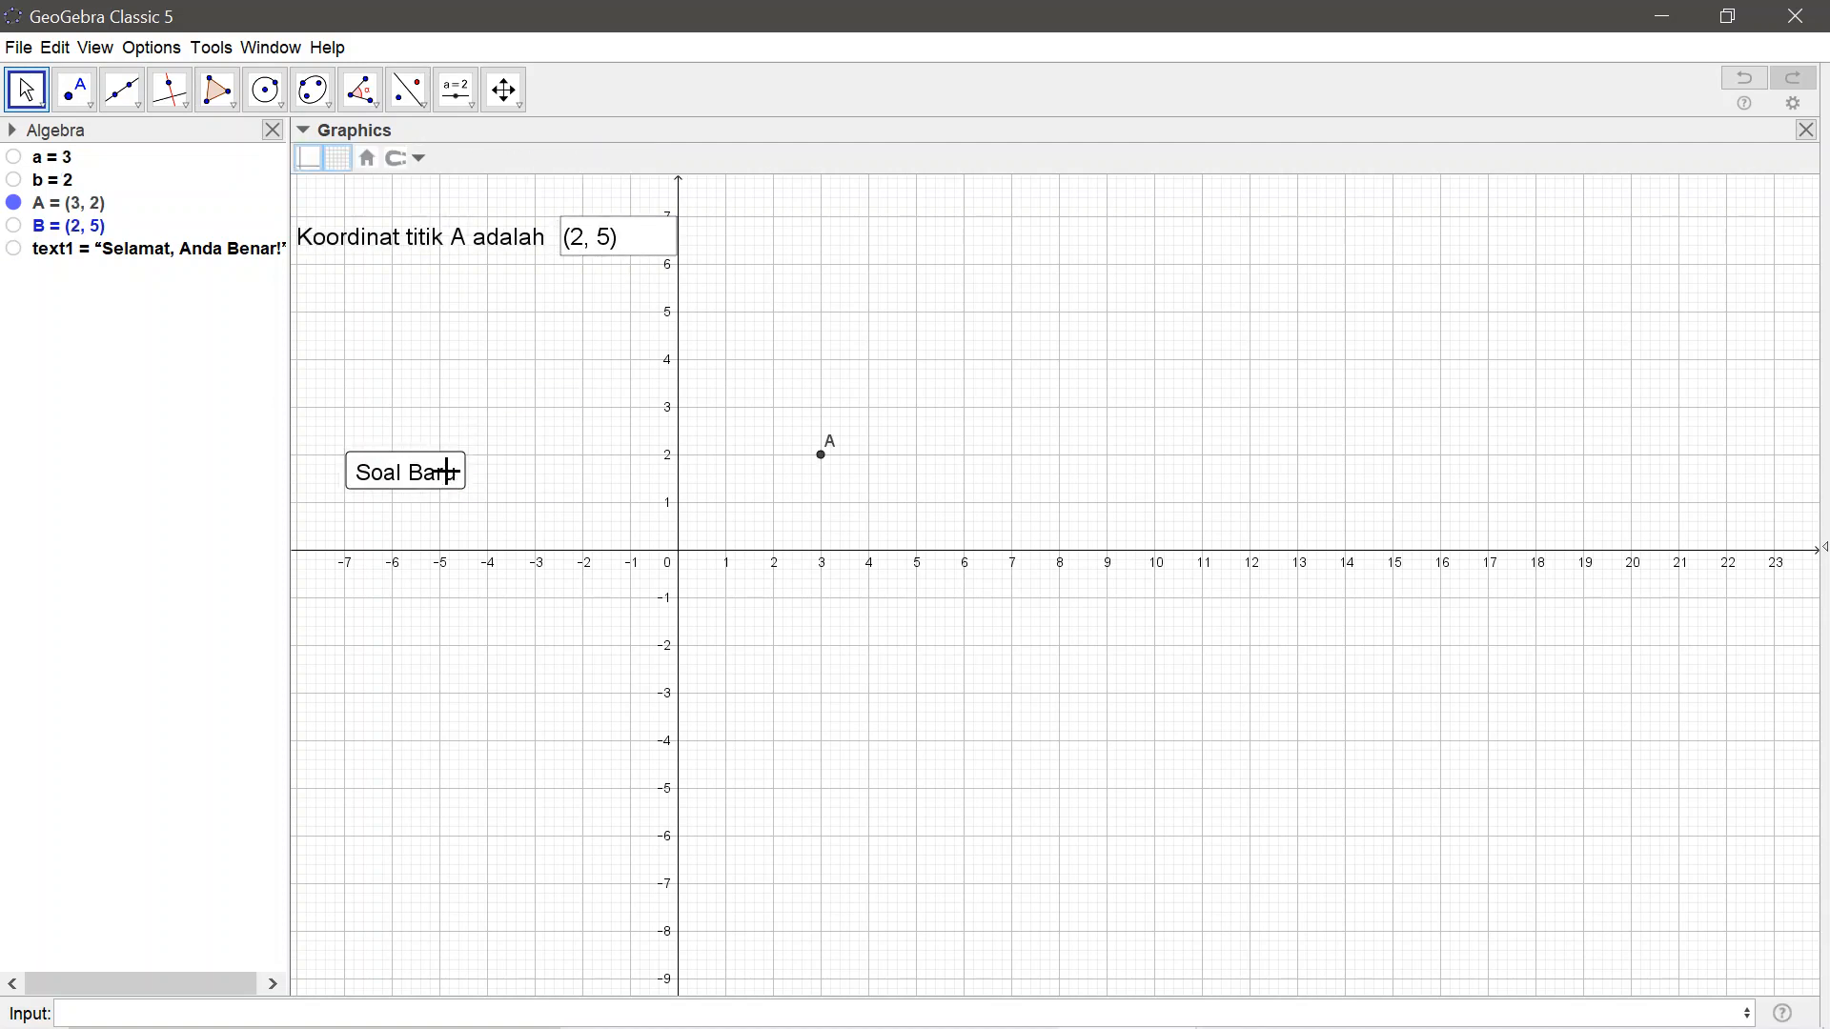
pyautogui.click(658, 255)
pyautogui.press('BackSpace')
pyautogui.press('BackSpace')
pyautogui.press('BackSpace')
pyautogui.press('BackSpace')
pyautogui.press('BackSpace')
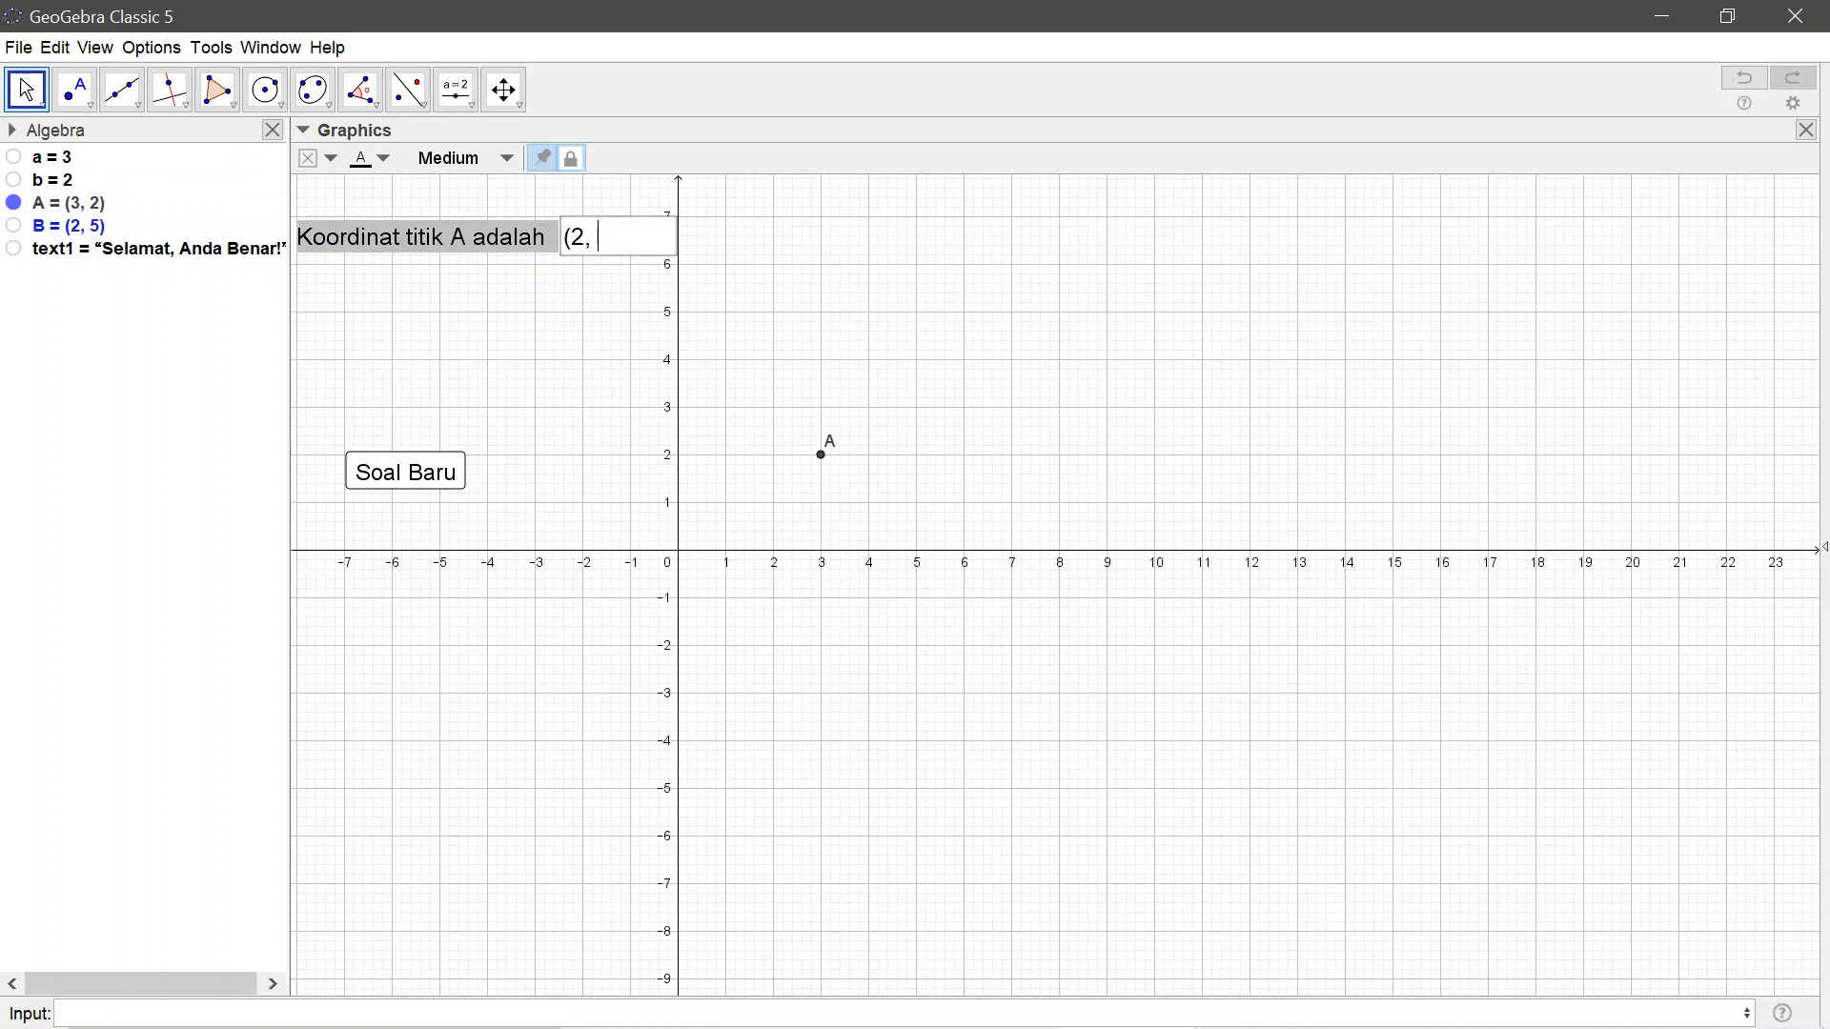
pyautogui.press('BackSpace')
pyautogui.write('(1,3')
pyautogui.press('Return')
# Generate a series of new questions with Soal Baru to check how point A and the feedback text respond
pyautogui.click(431, 472)
pyautogui.click(431, 471)
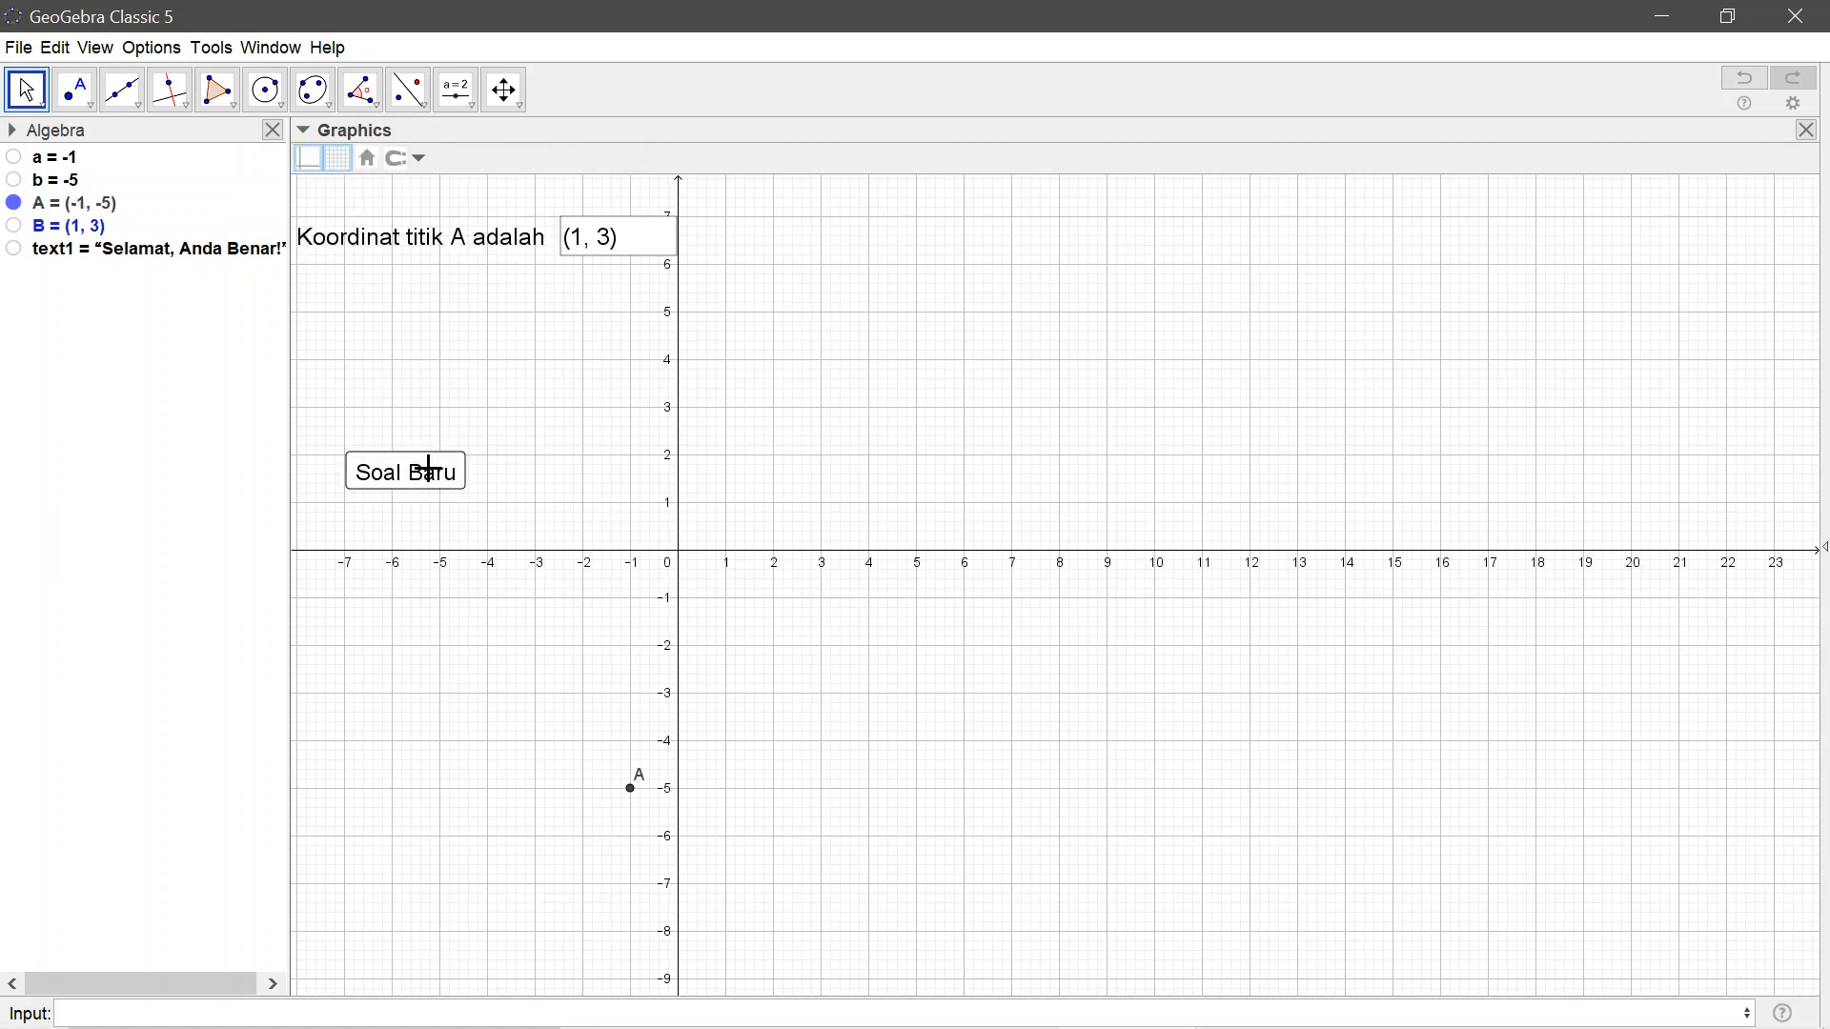
pyautogui.click(431, 471)
pyautogui.click(431, 472)
pyautogui.click(431, 472)
pyautogui.click(431, 471)
pyautogui.click(431, 472)
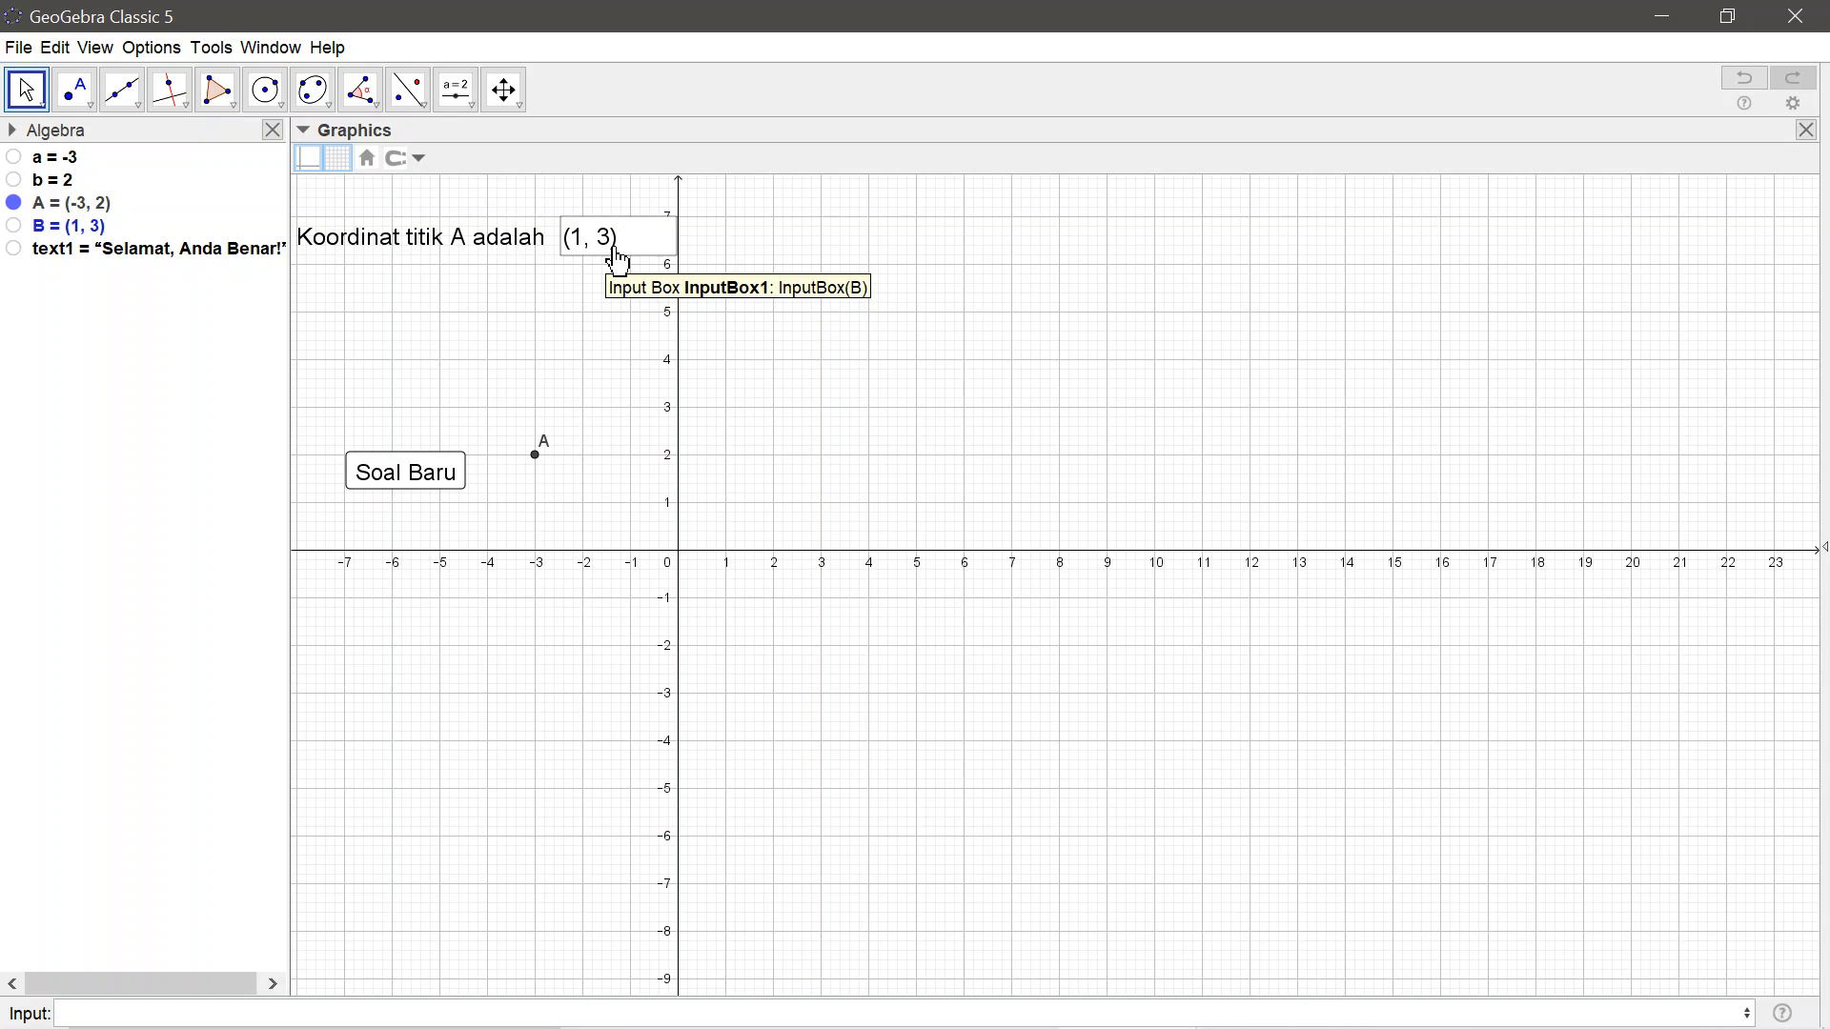
pyautogui.click(453, 463)
pyautogui.click(456, 464)
pyautogui.click(453, 462)
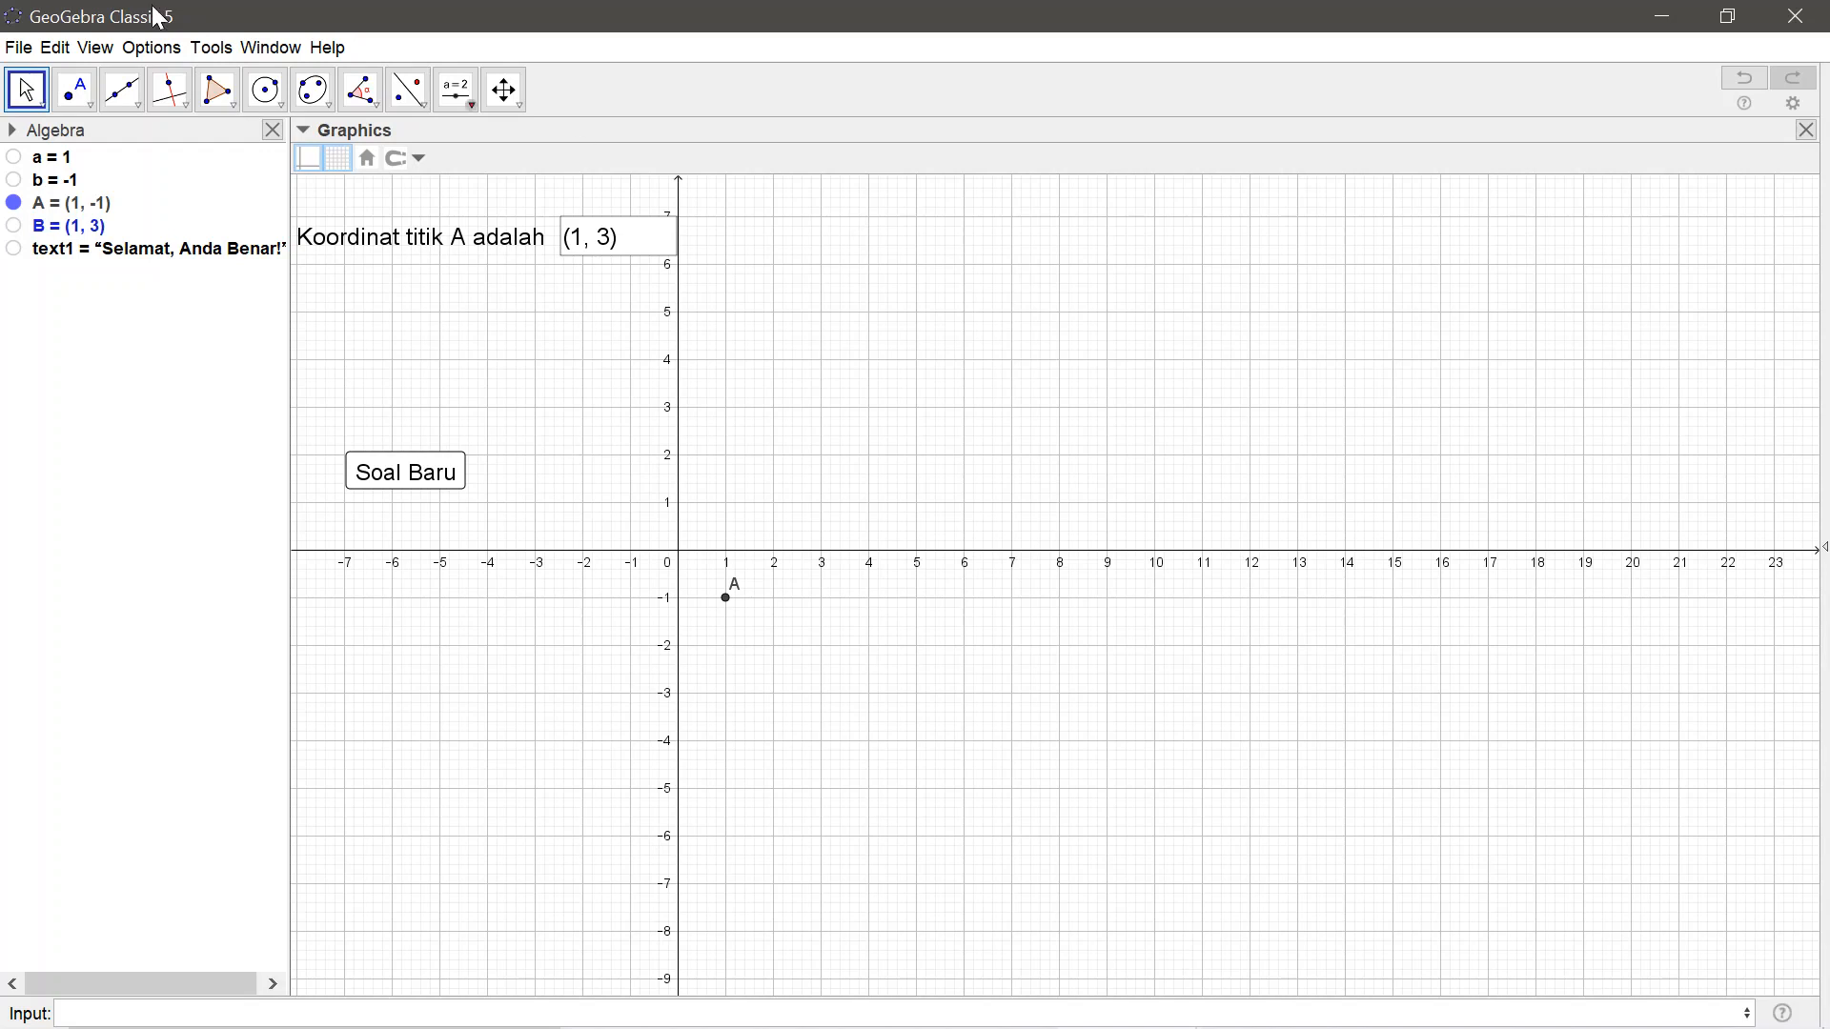
pyautogui.click(19, 48)
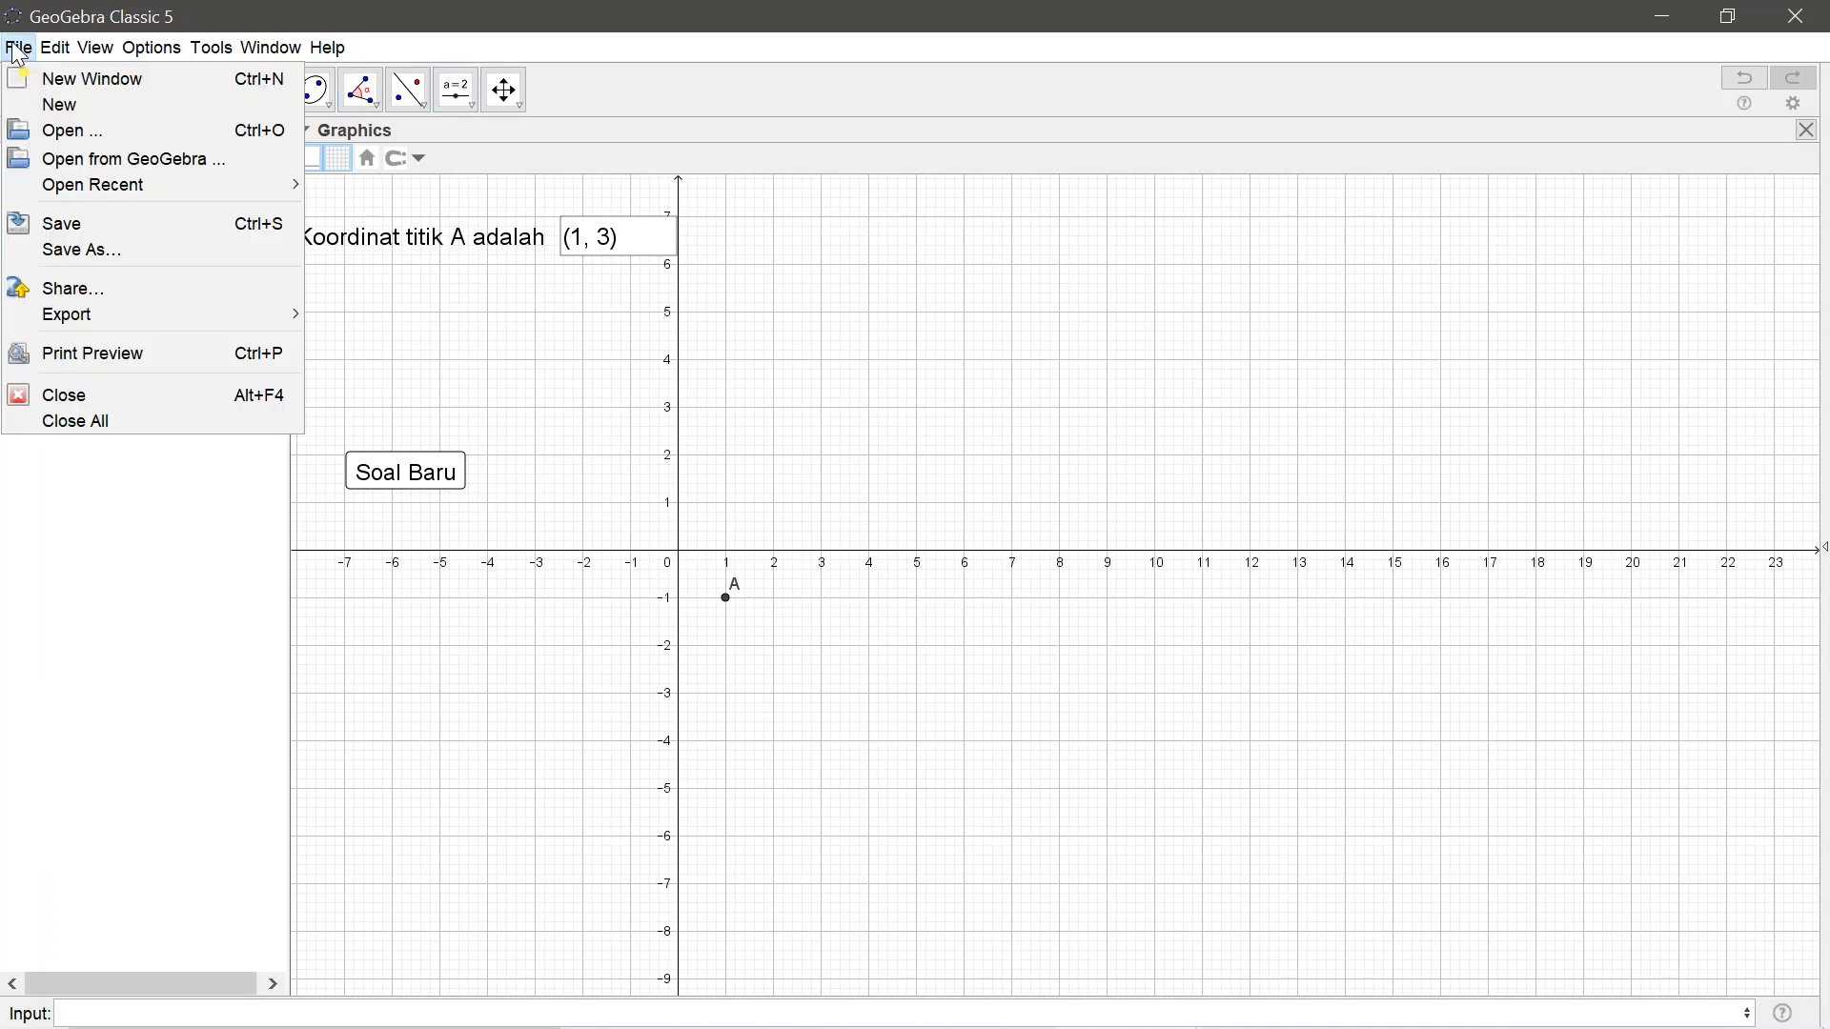
pyautogui.click(46, 254)
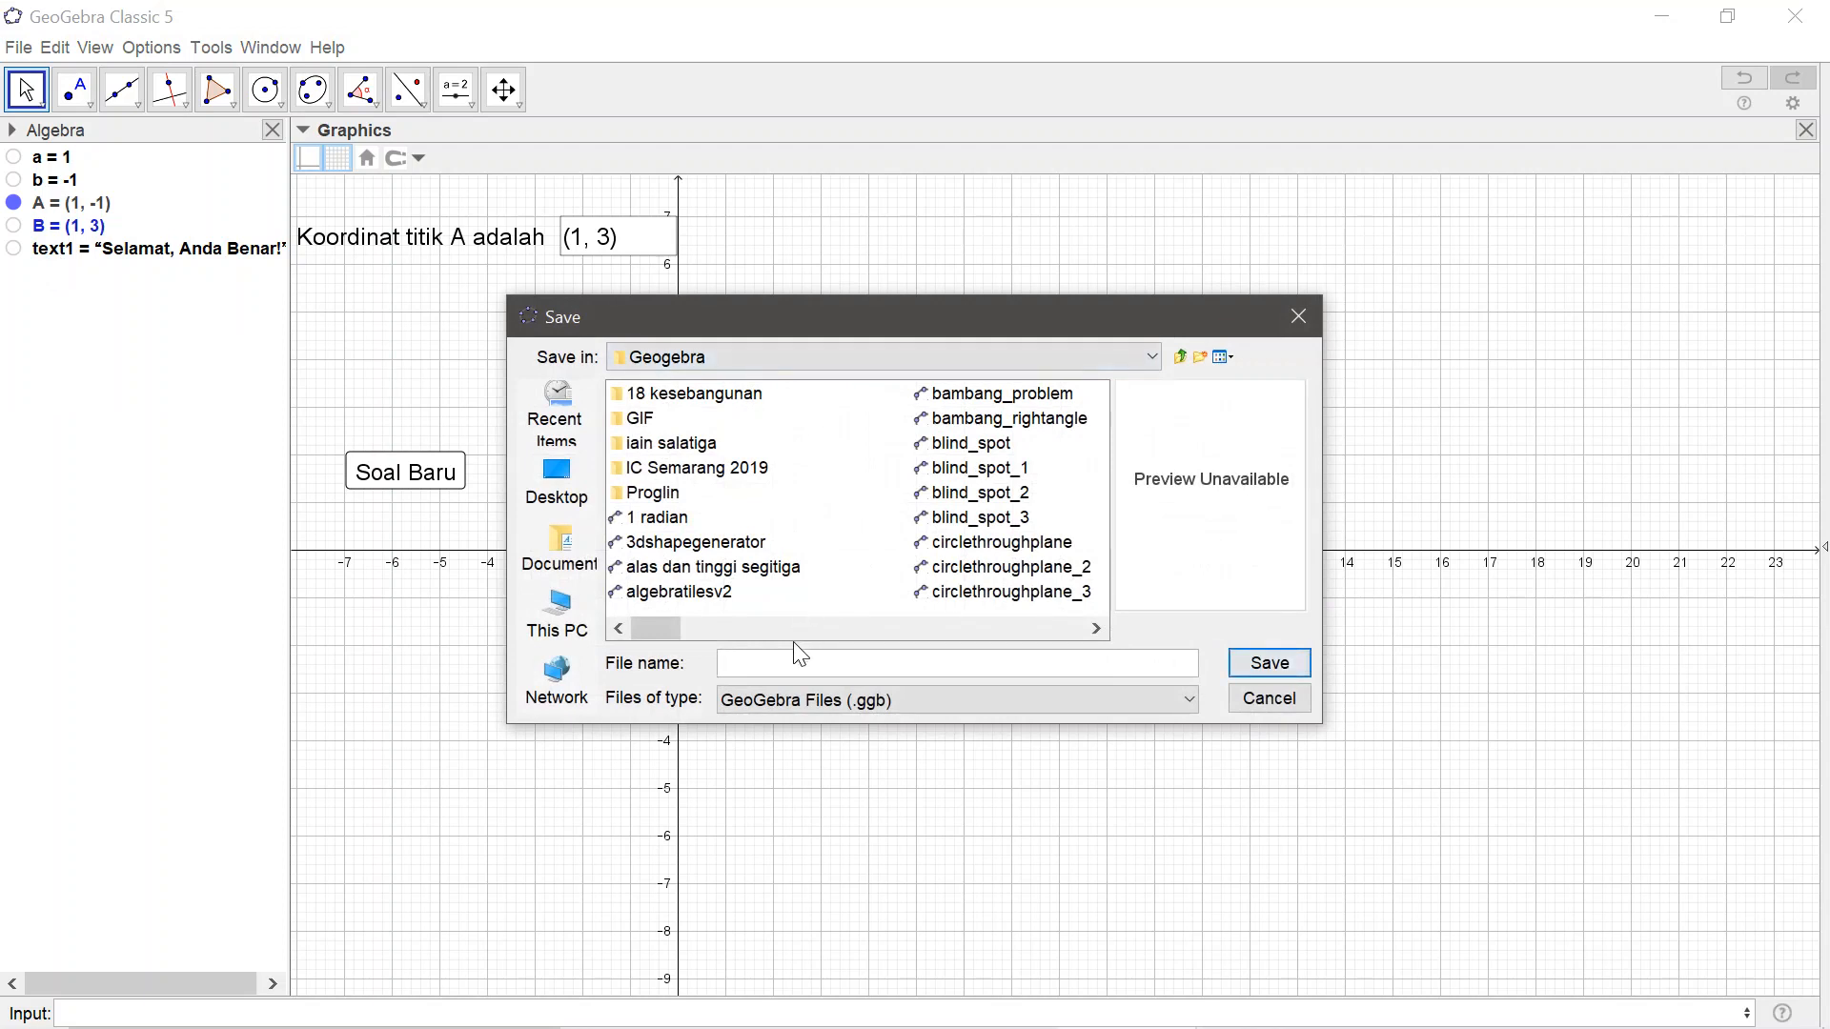
pyautogui.write('K')
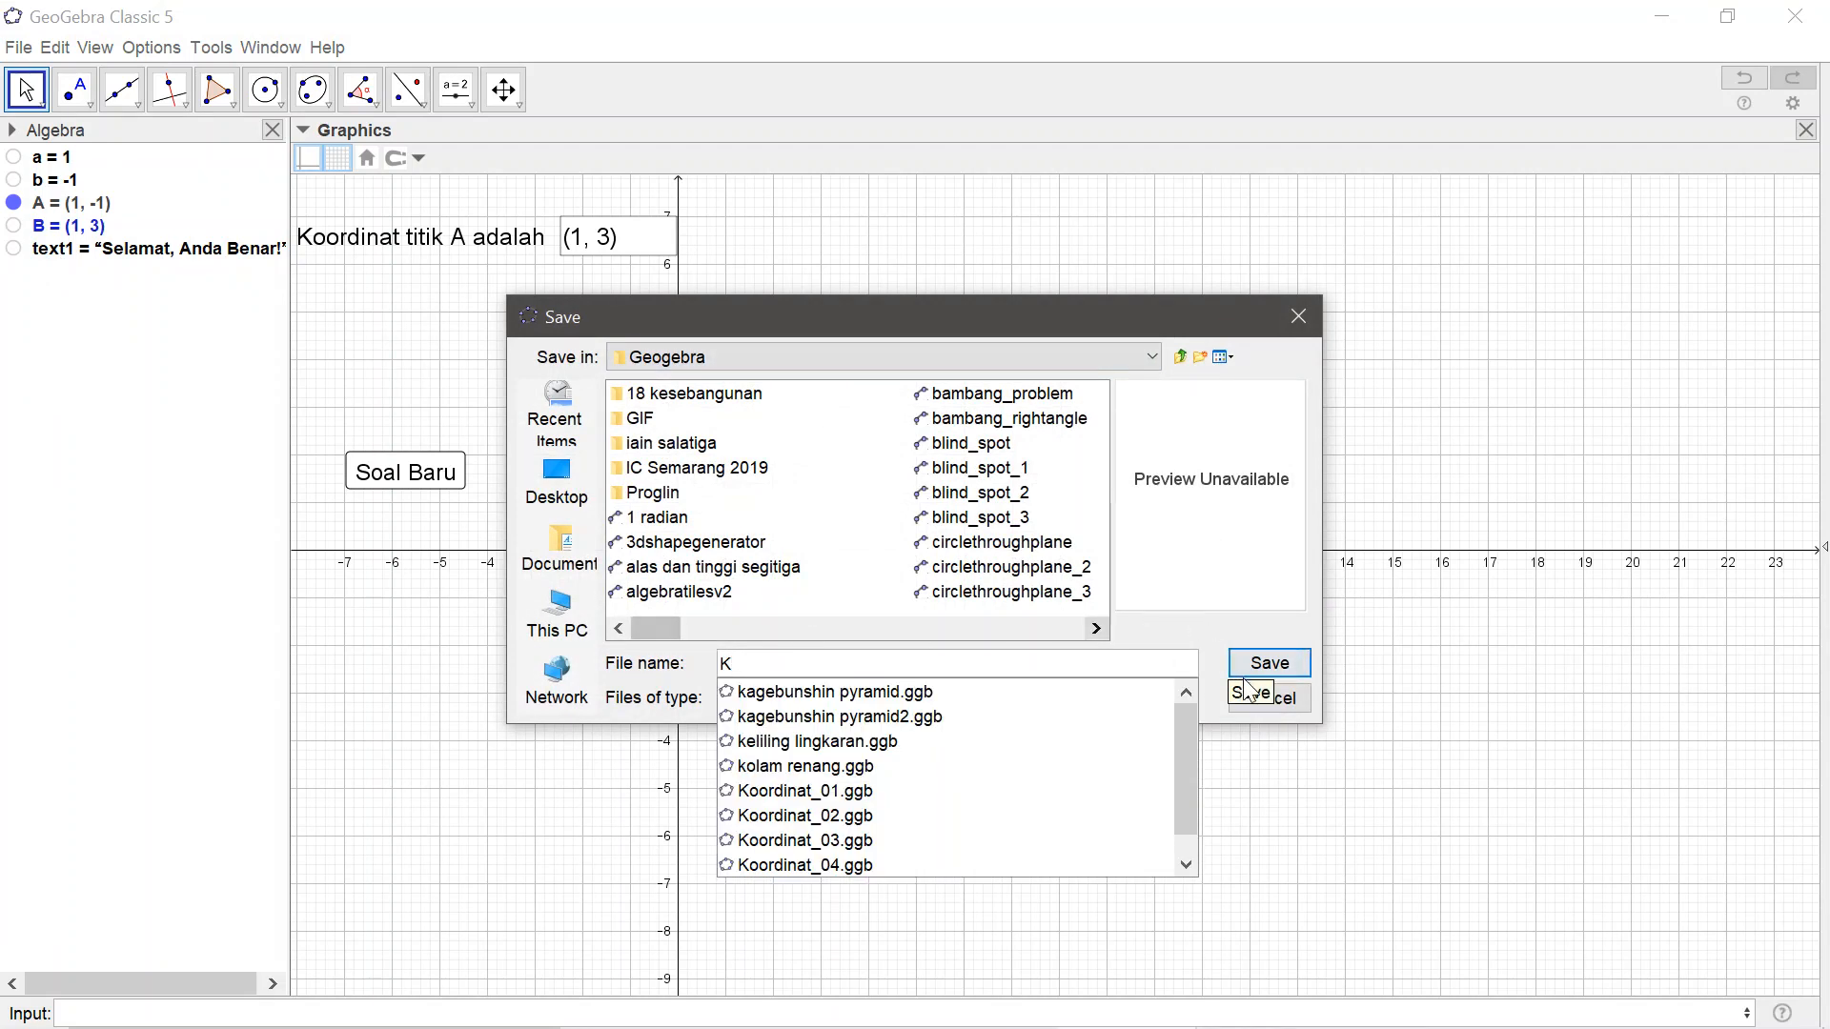
pyautogui.click(1269, 701)
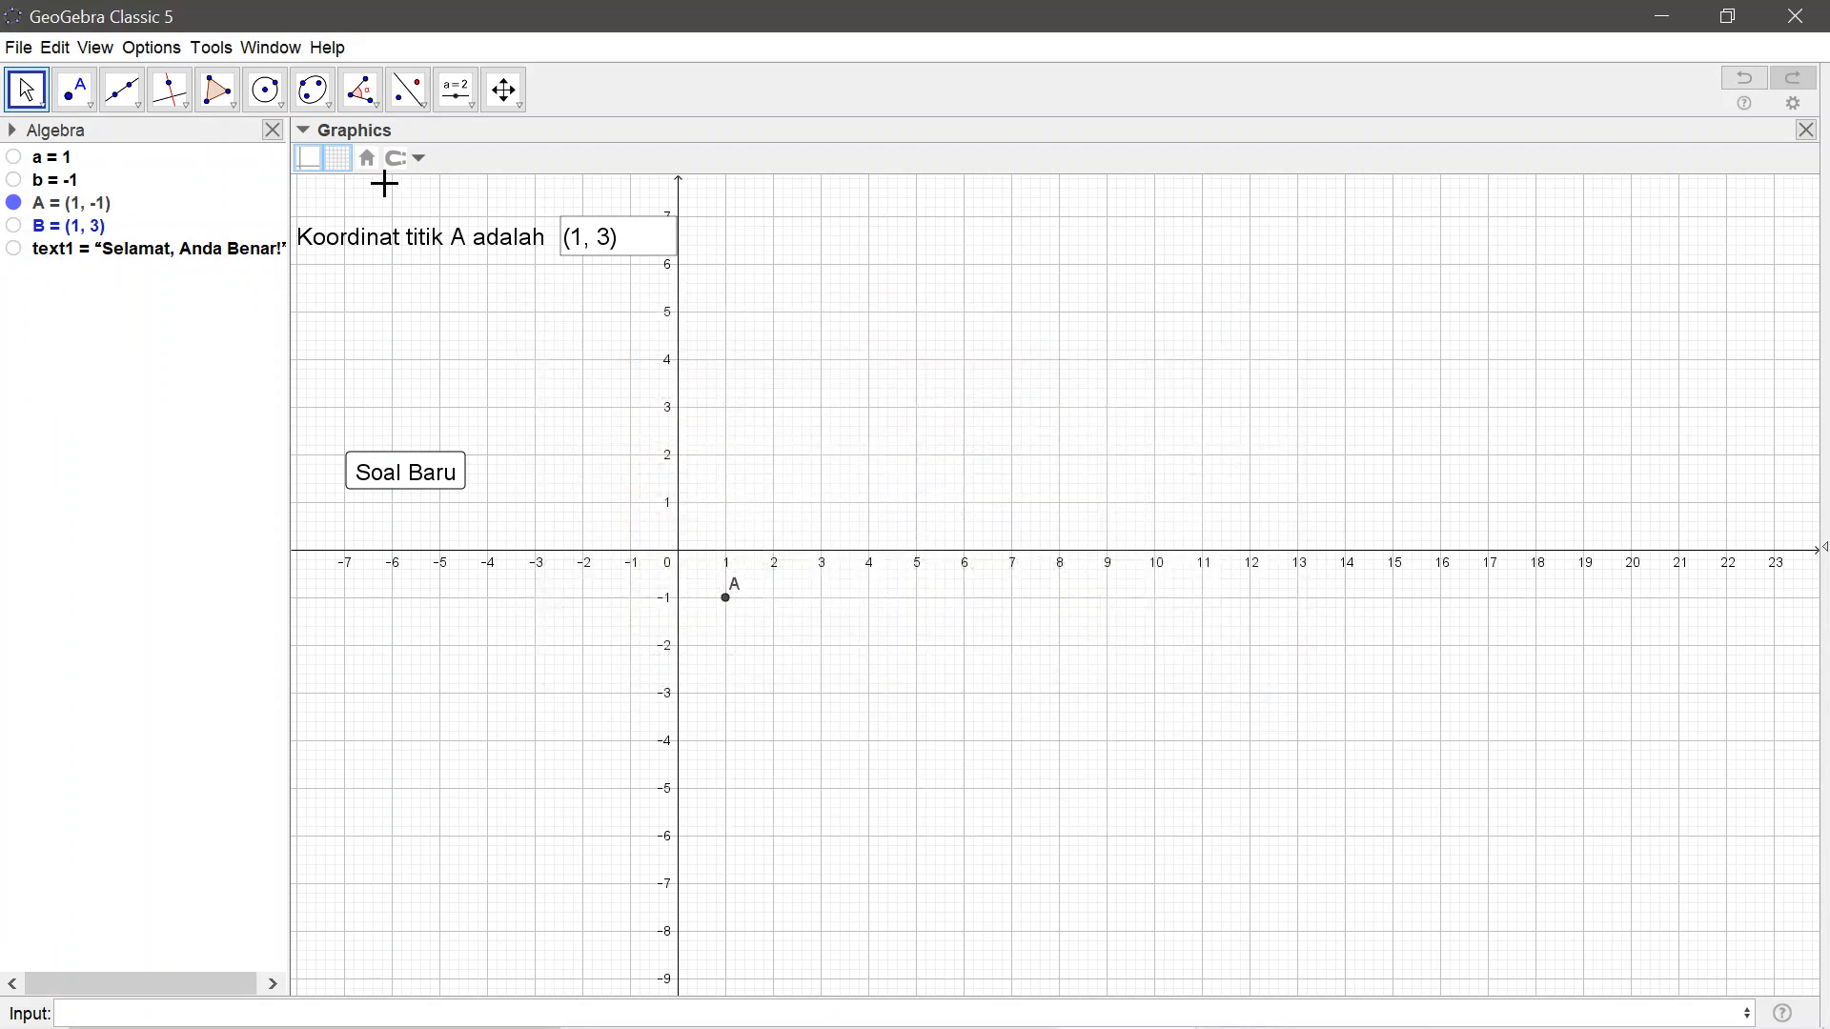
# Close the Algebra view, restore the window and shrink it to about 667×821 around the quiz
pyautogui.click(275, 129)
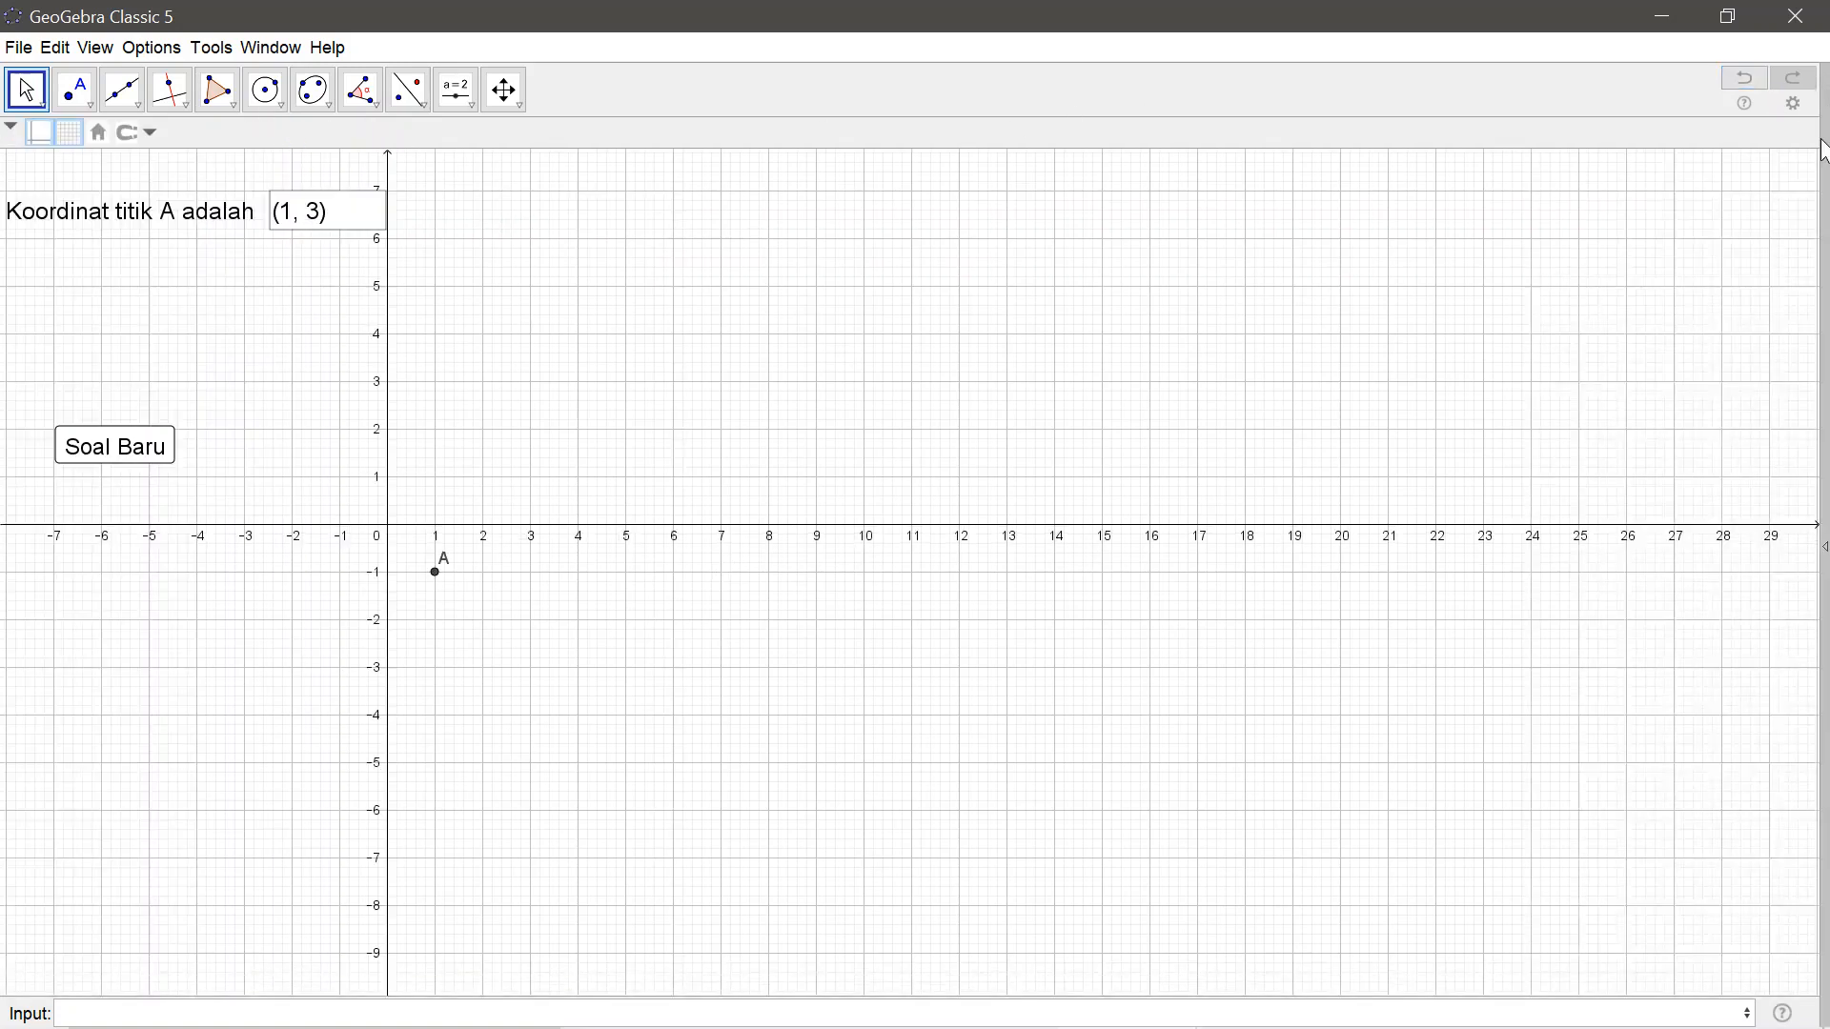
pyautogui.click(1728, 16)
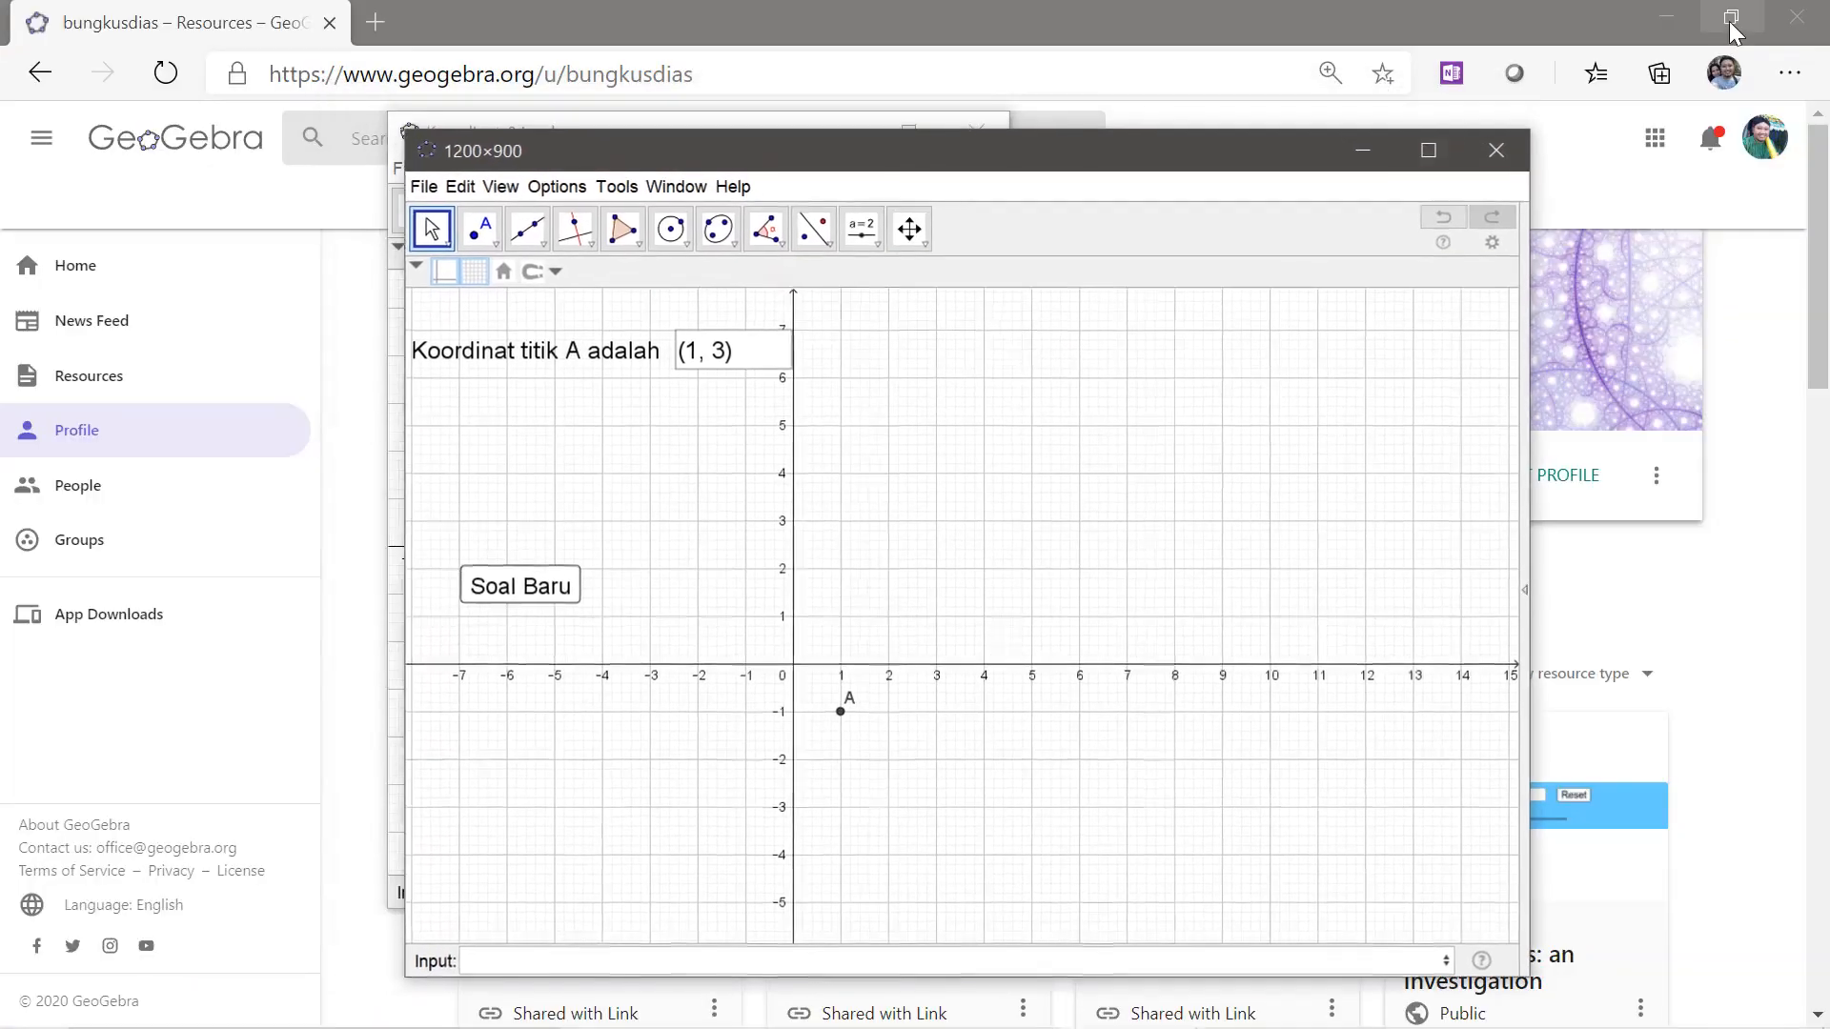
pyautogui.moveTo(1528, 288); pyautogui.dragTo(1020, 358)
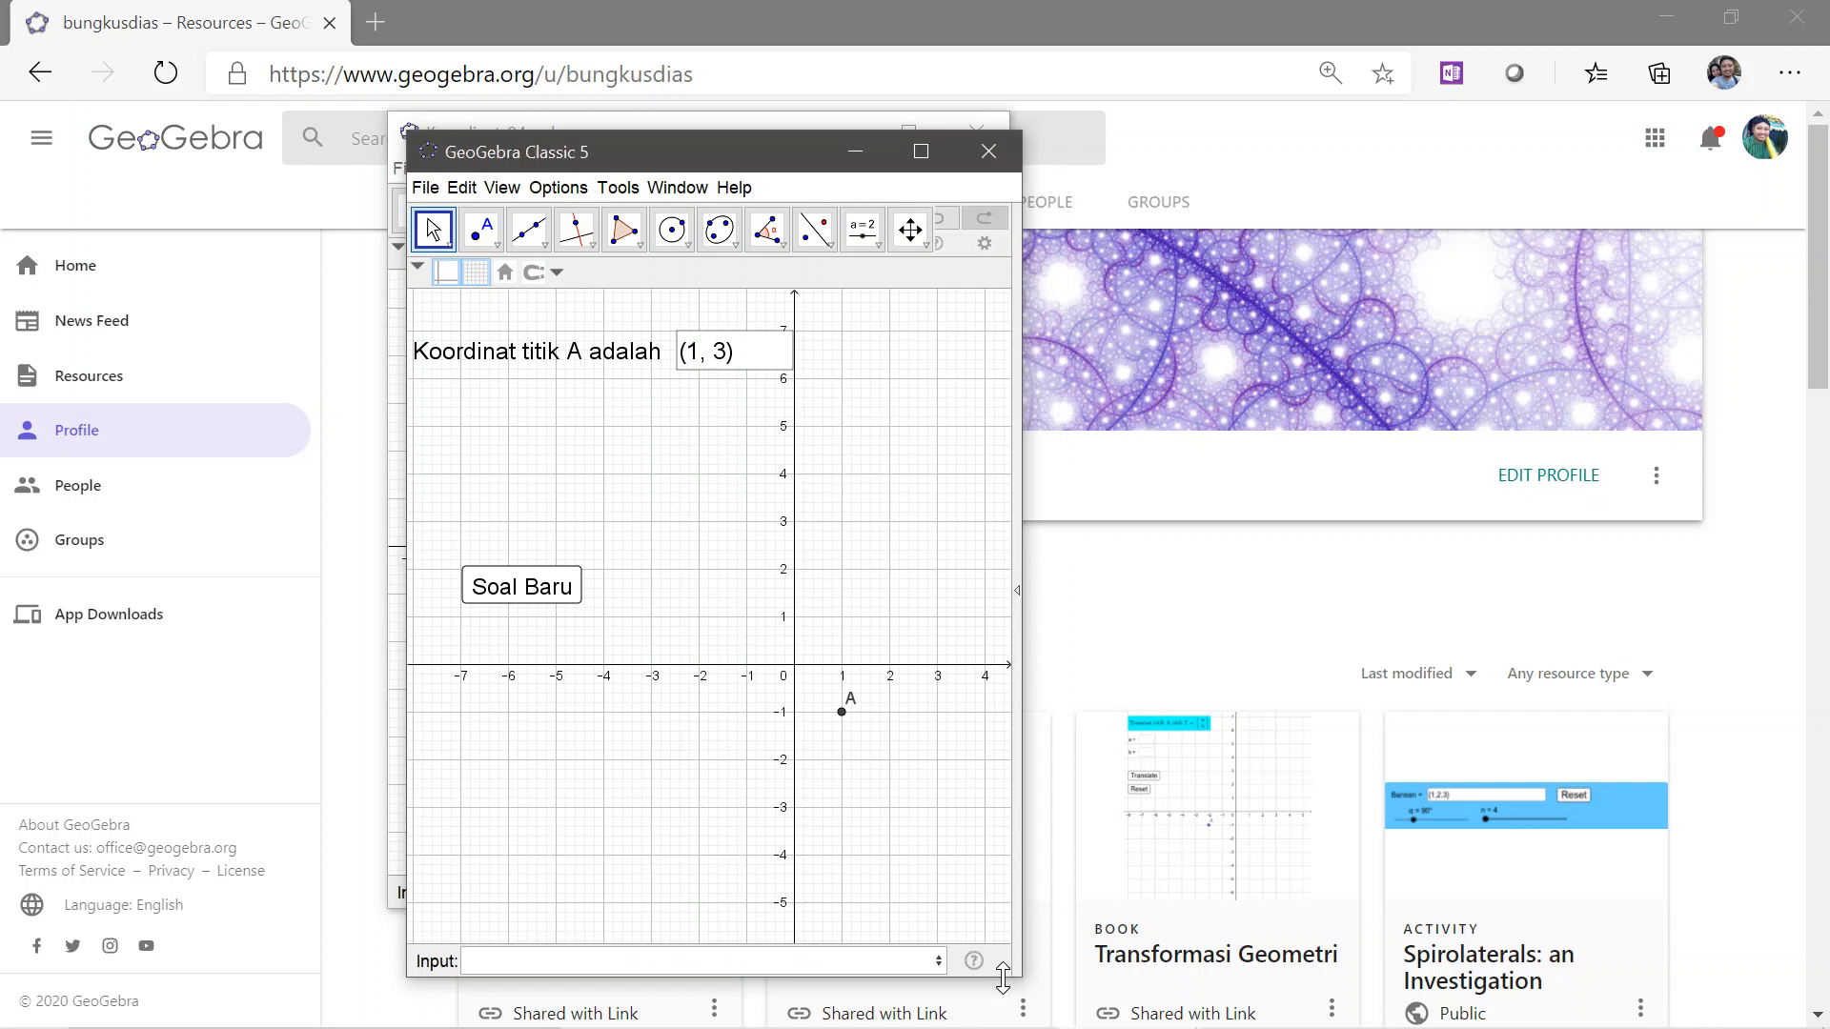
pyautogui.moveTo(1004, 977); pyautogui.dragTo(1002, 904)
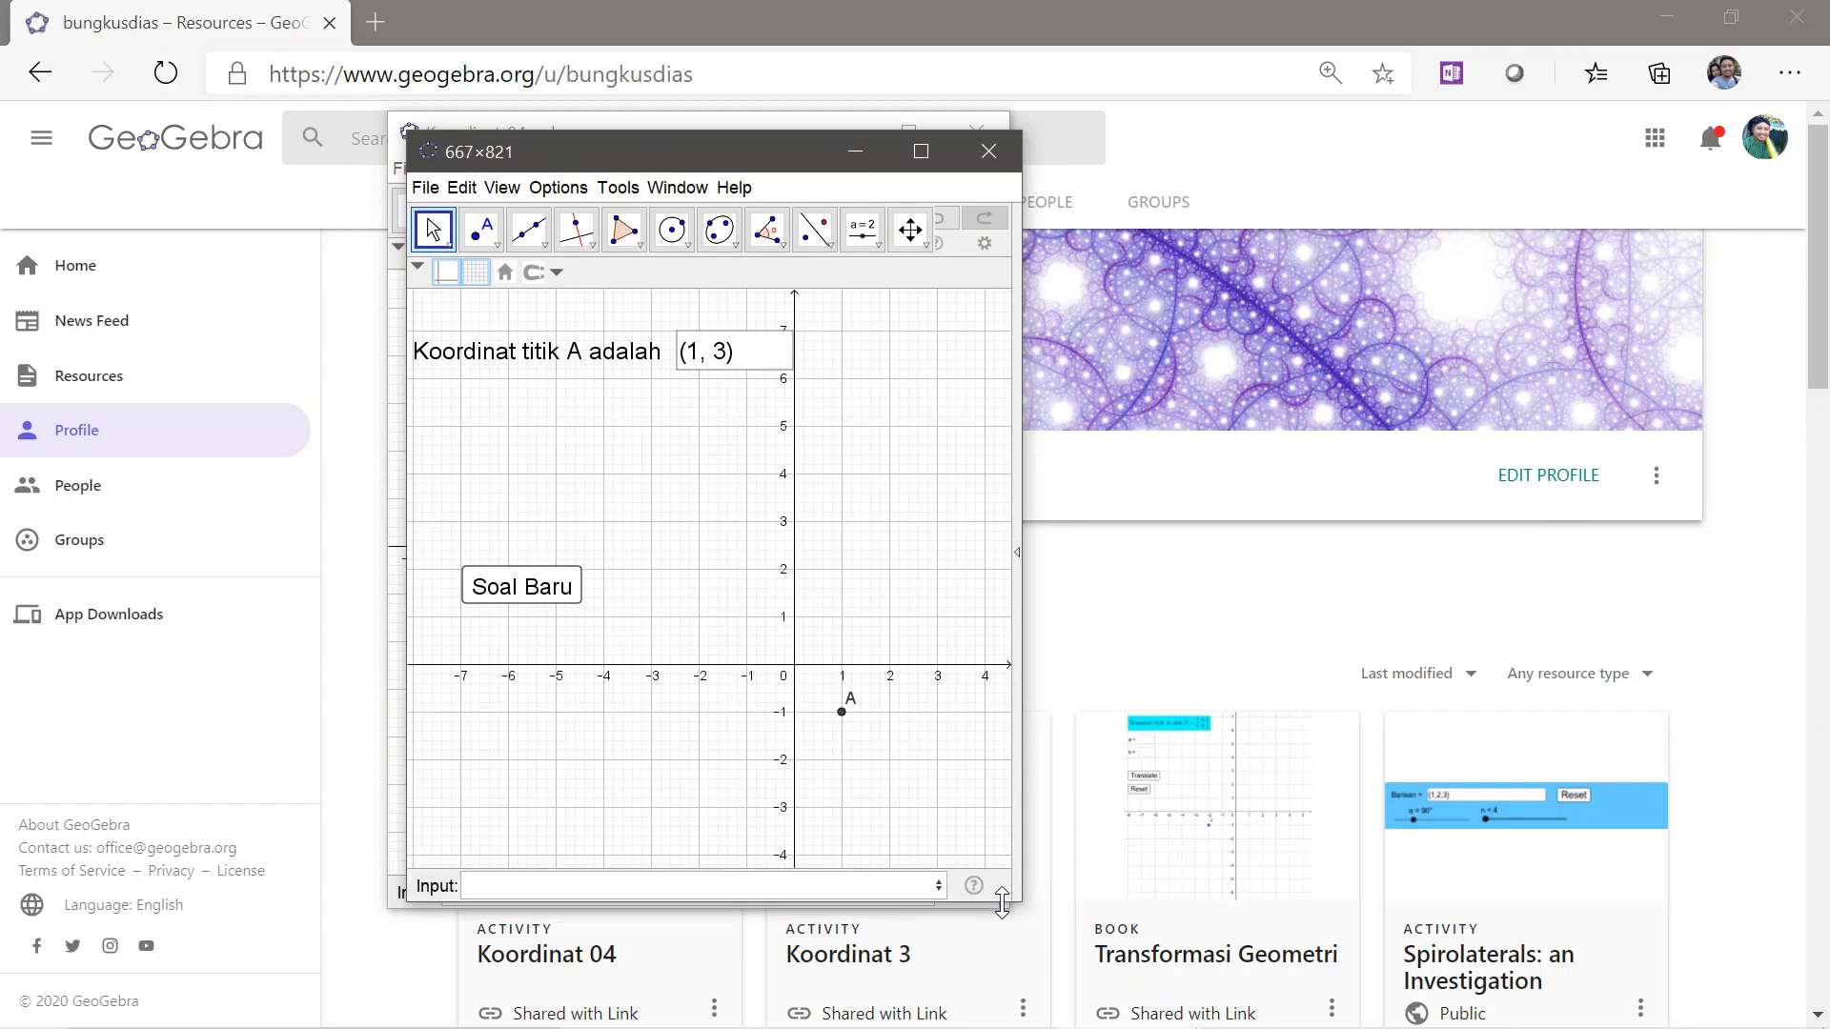
# Save the quiz as a new file named Koordinat_0501 in the Geogebra folder
pyautogui.click(425, 186)
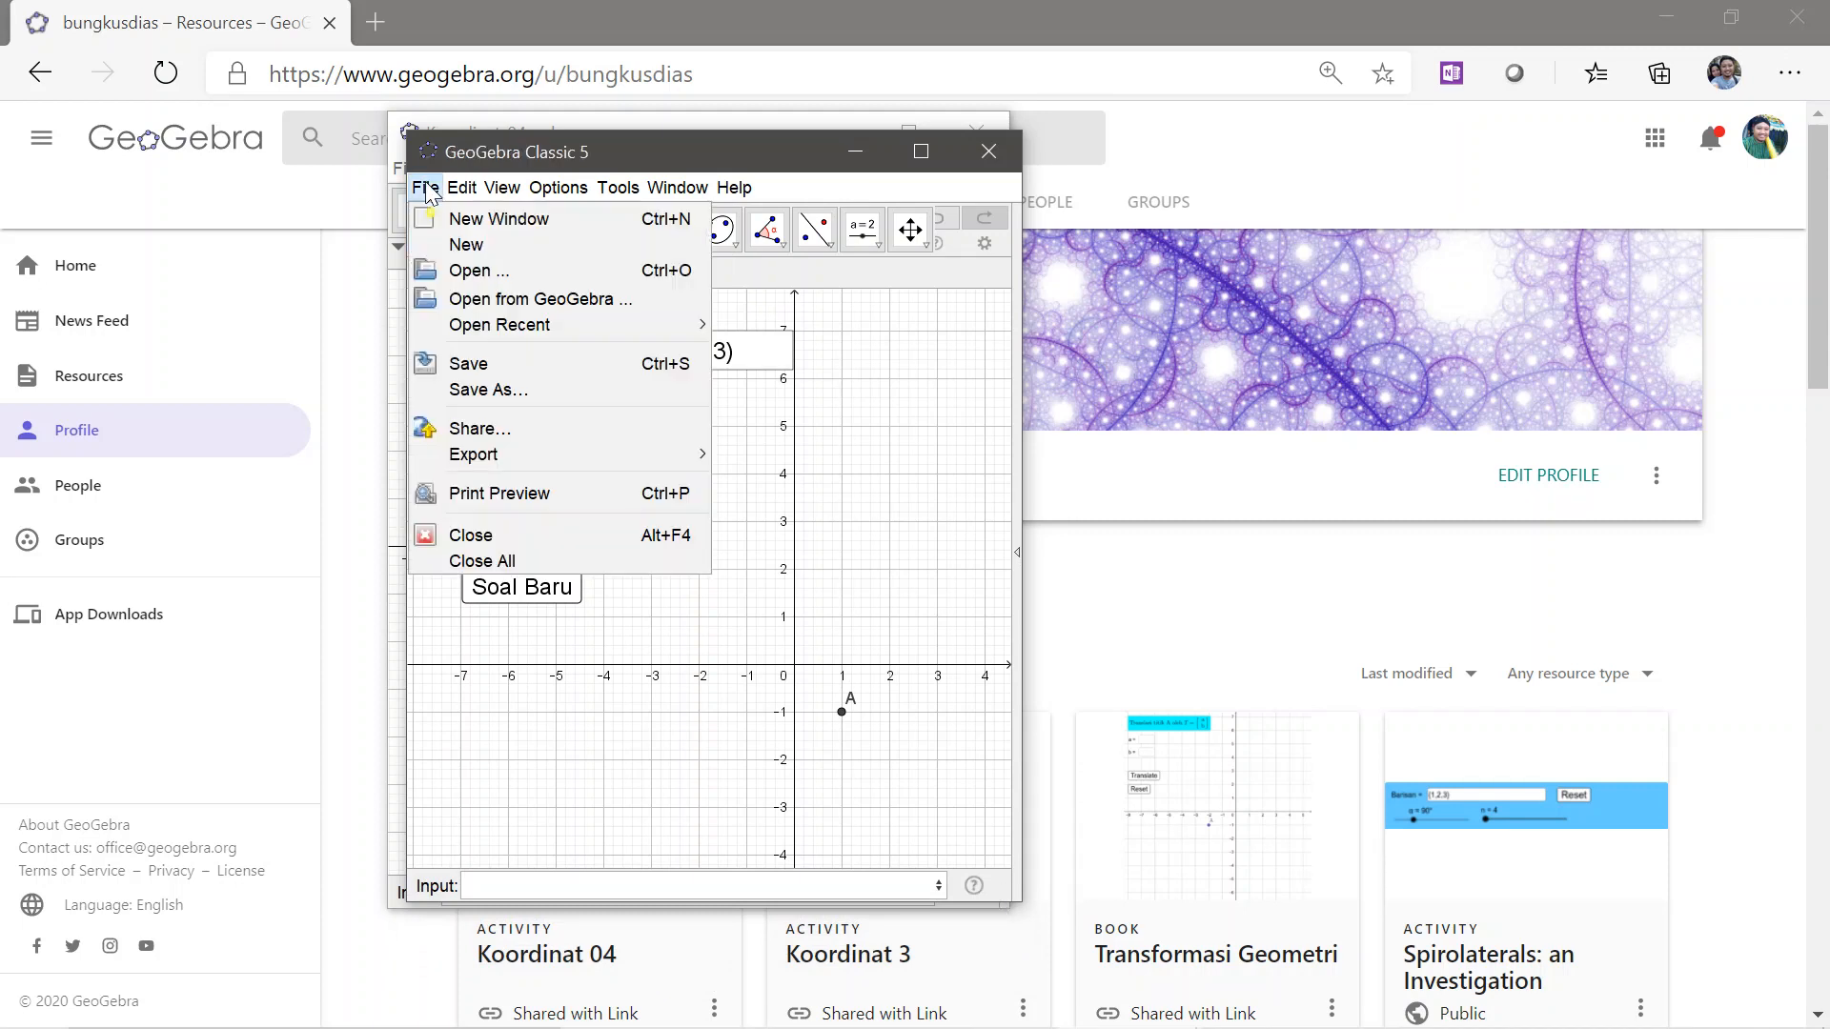
pyautogui.click(488, 391)
pyautogui.write('K')
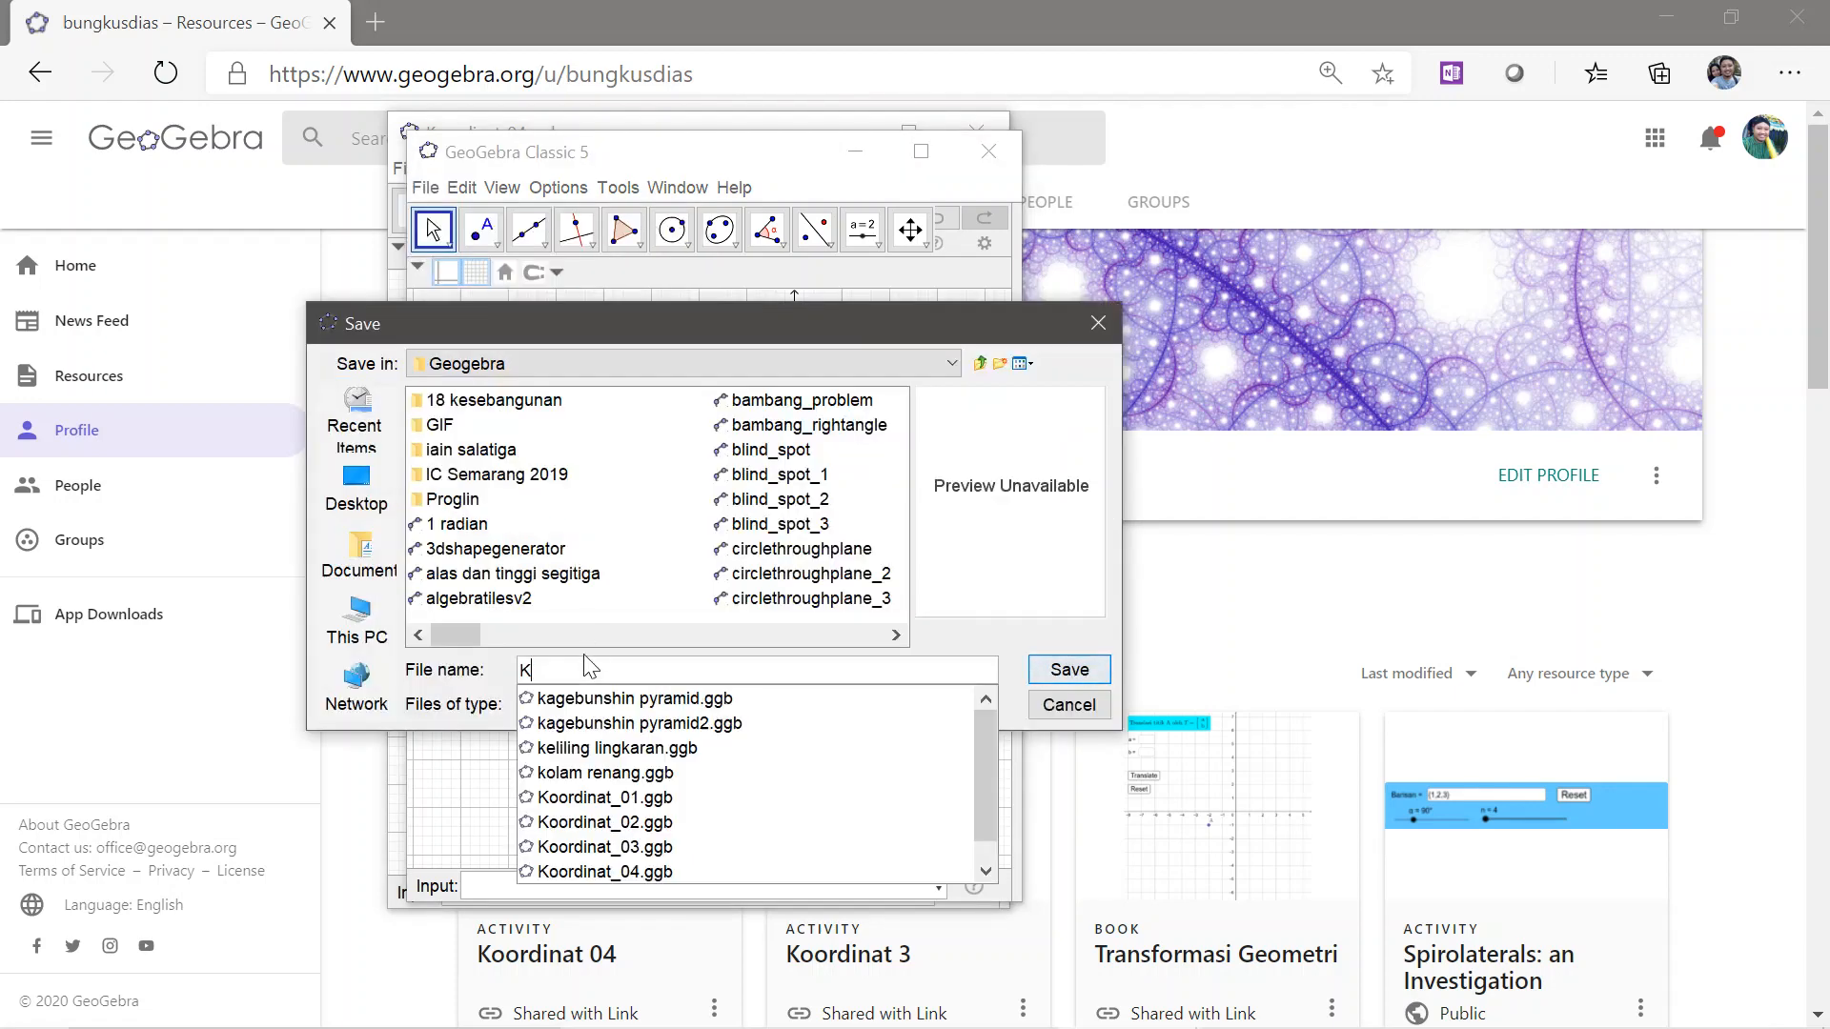
pyautogui.write('oordinat_')
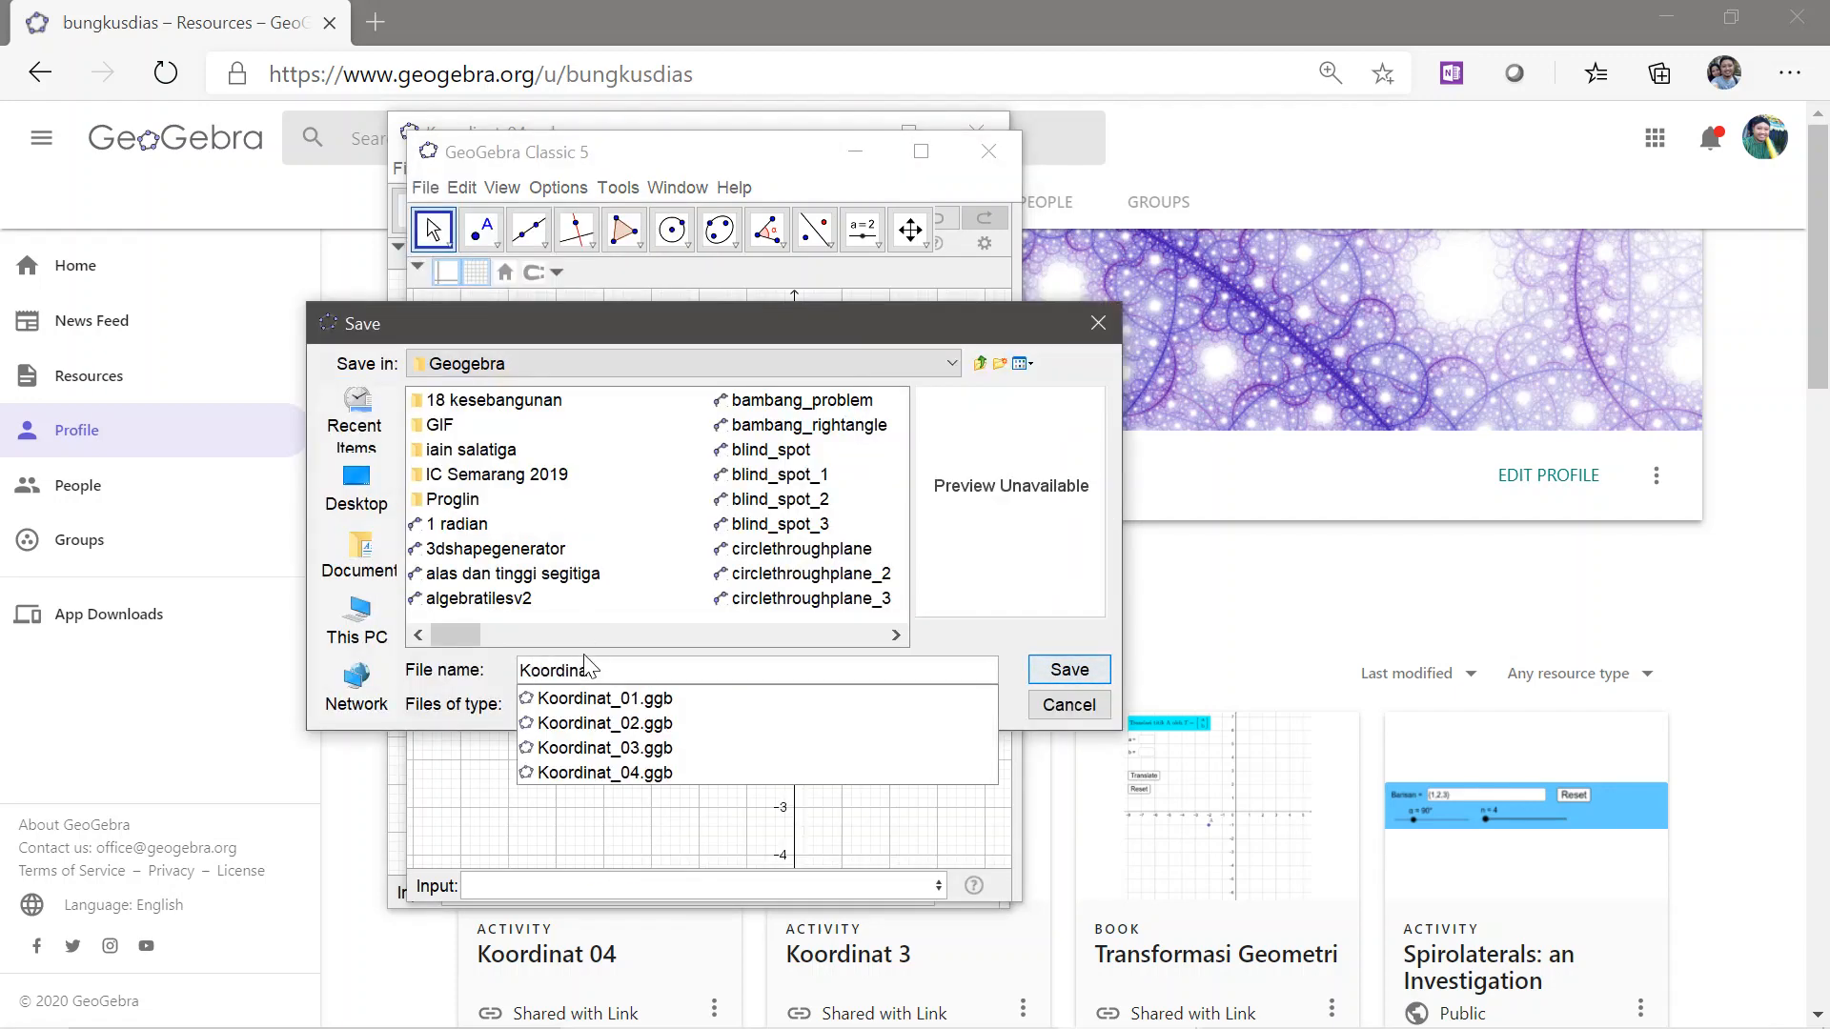
pyautogui.write('0501')
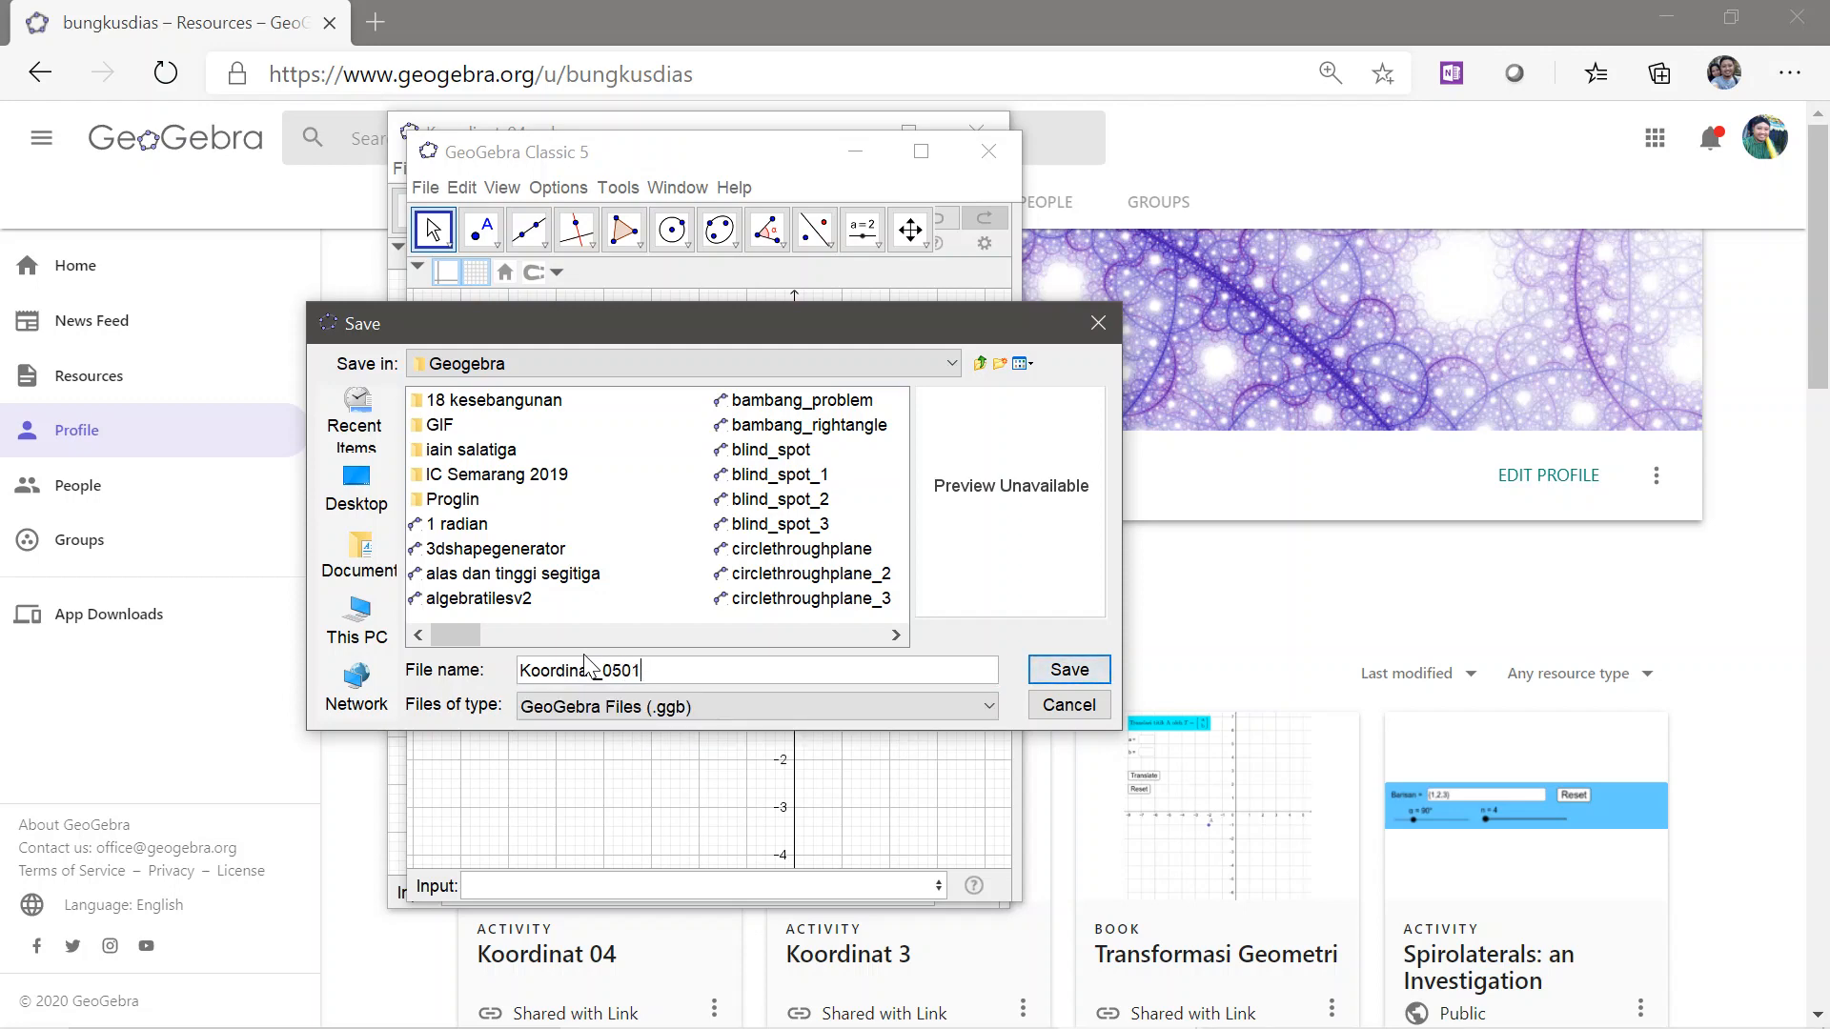
pyautogui.click(1077, 675)
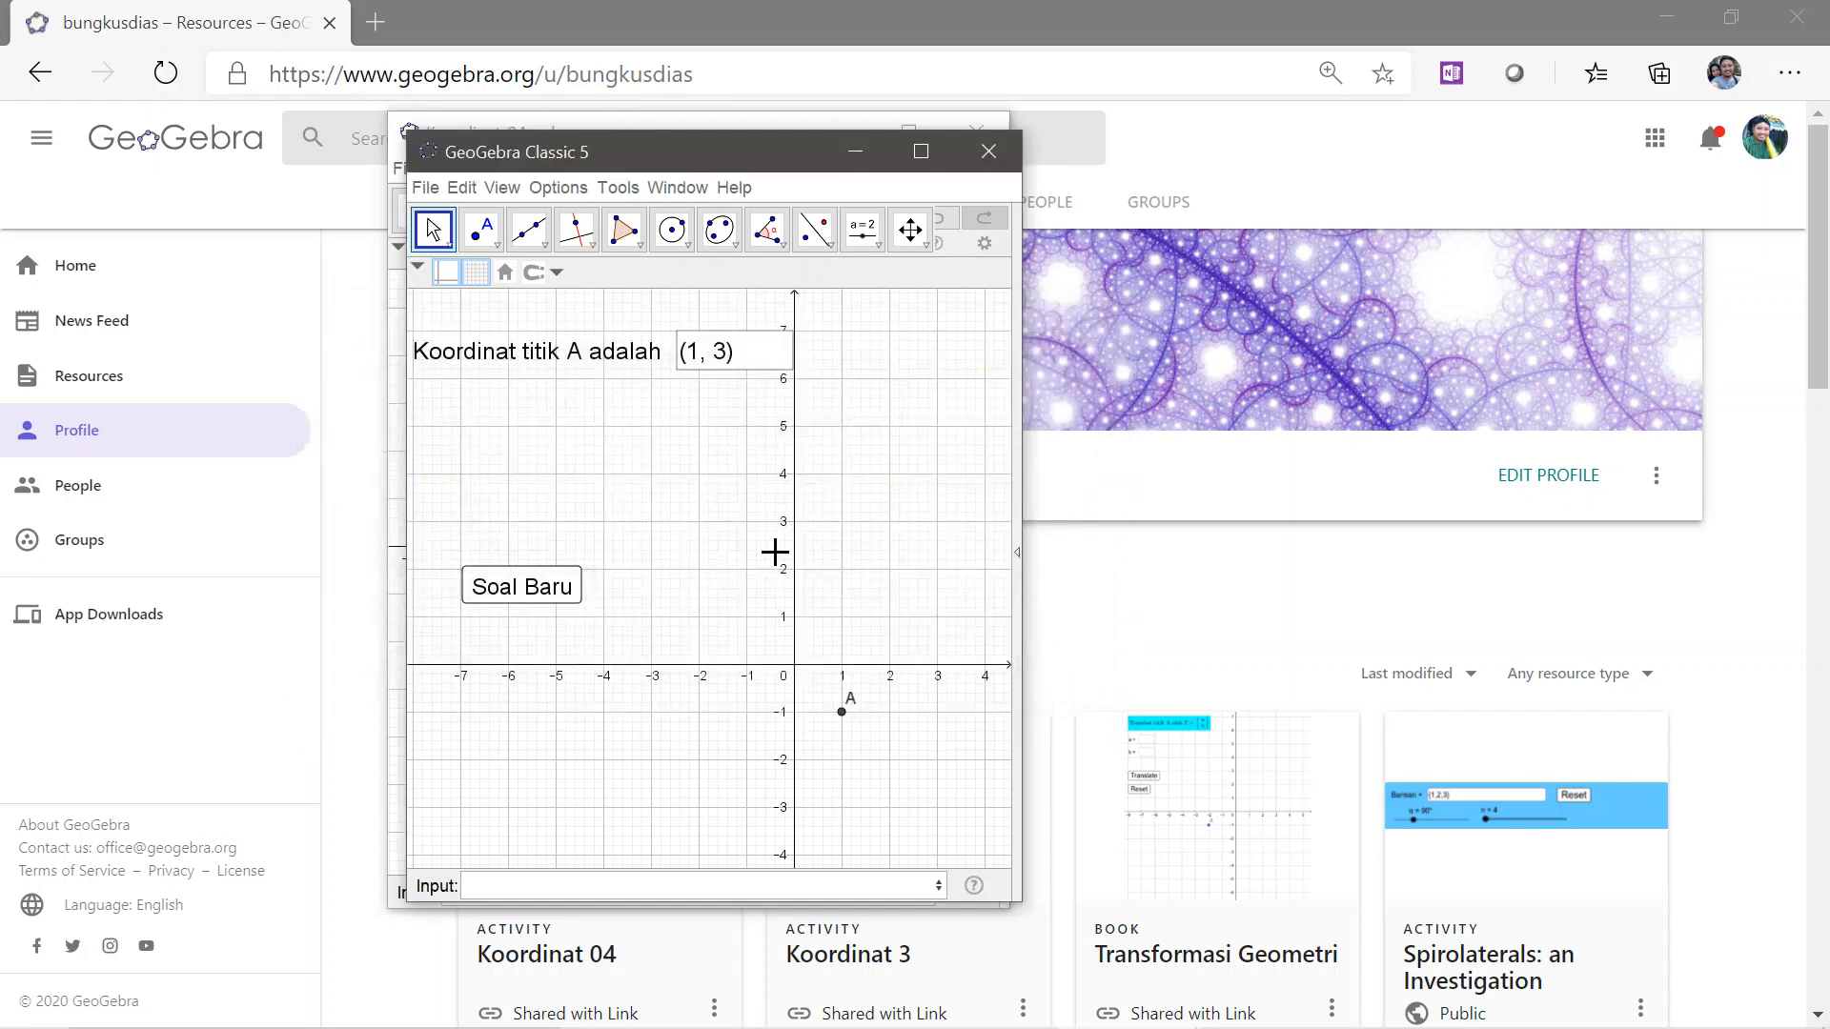
# Maximize the quiz window and show the Algebra view
pyautogui.click(920, 153)
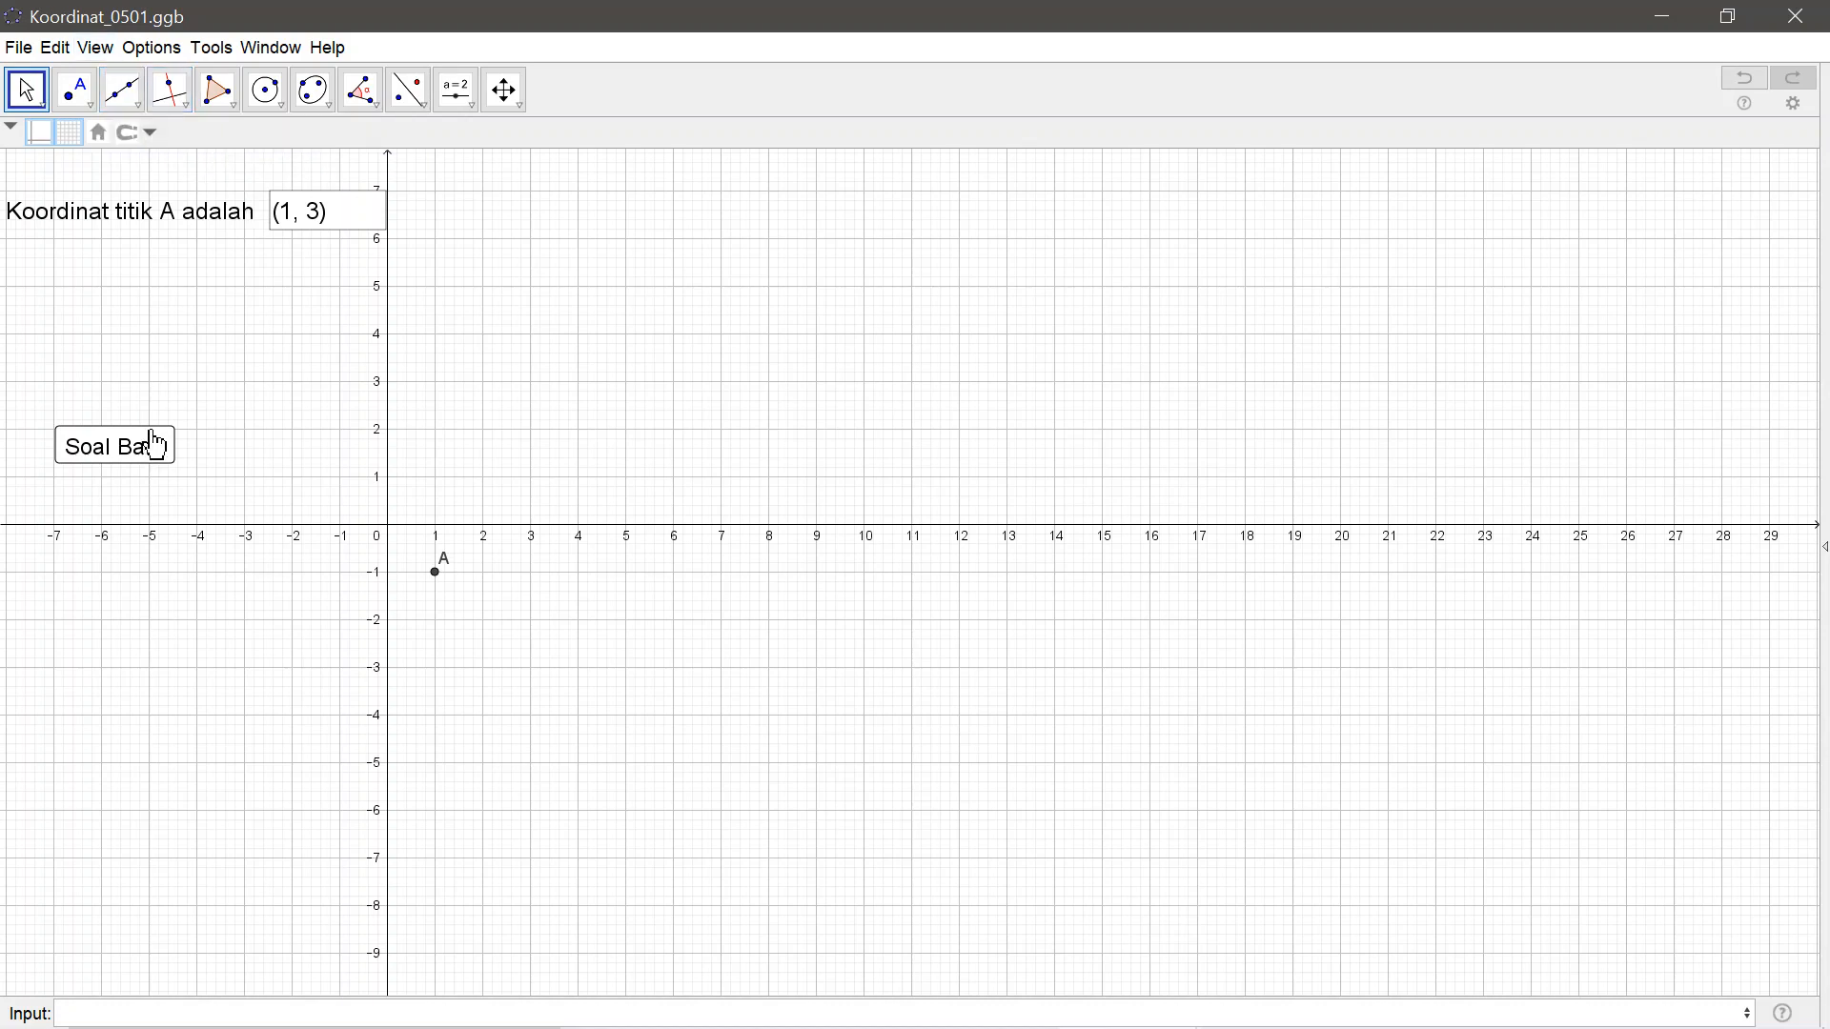
pyautogui.click(99, 48)
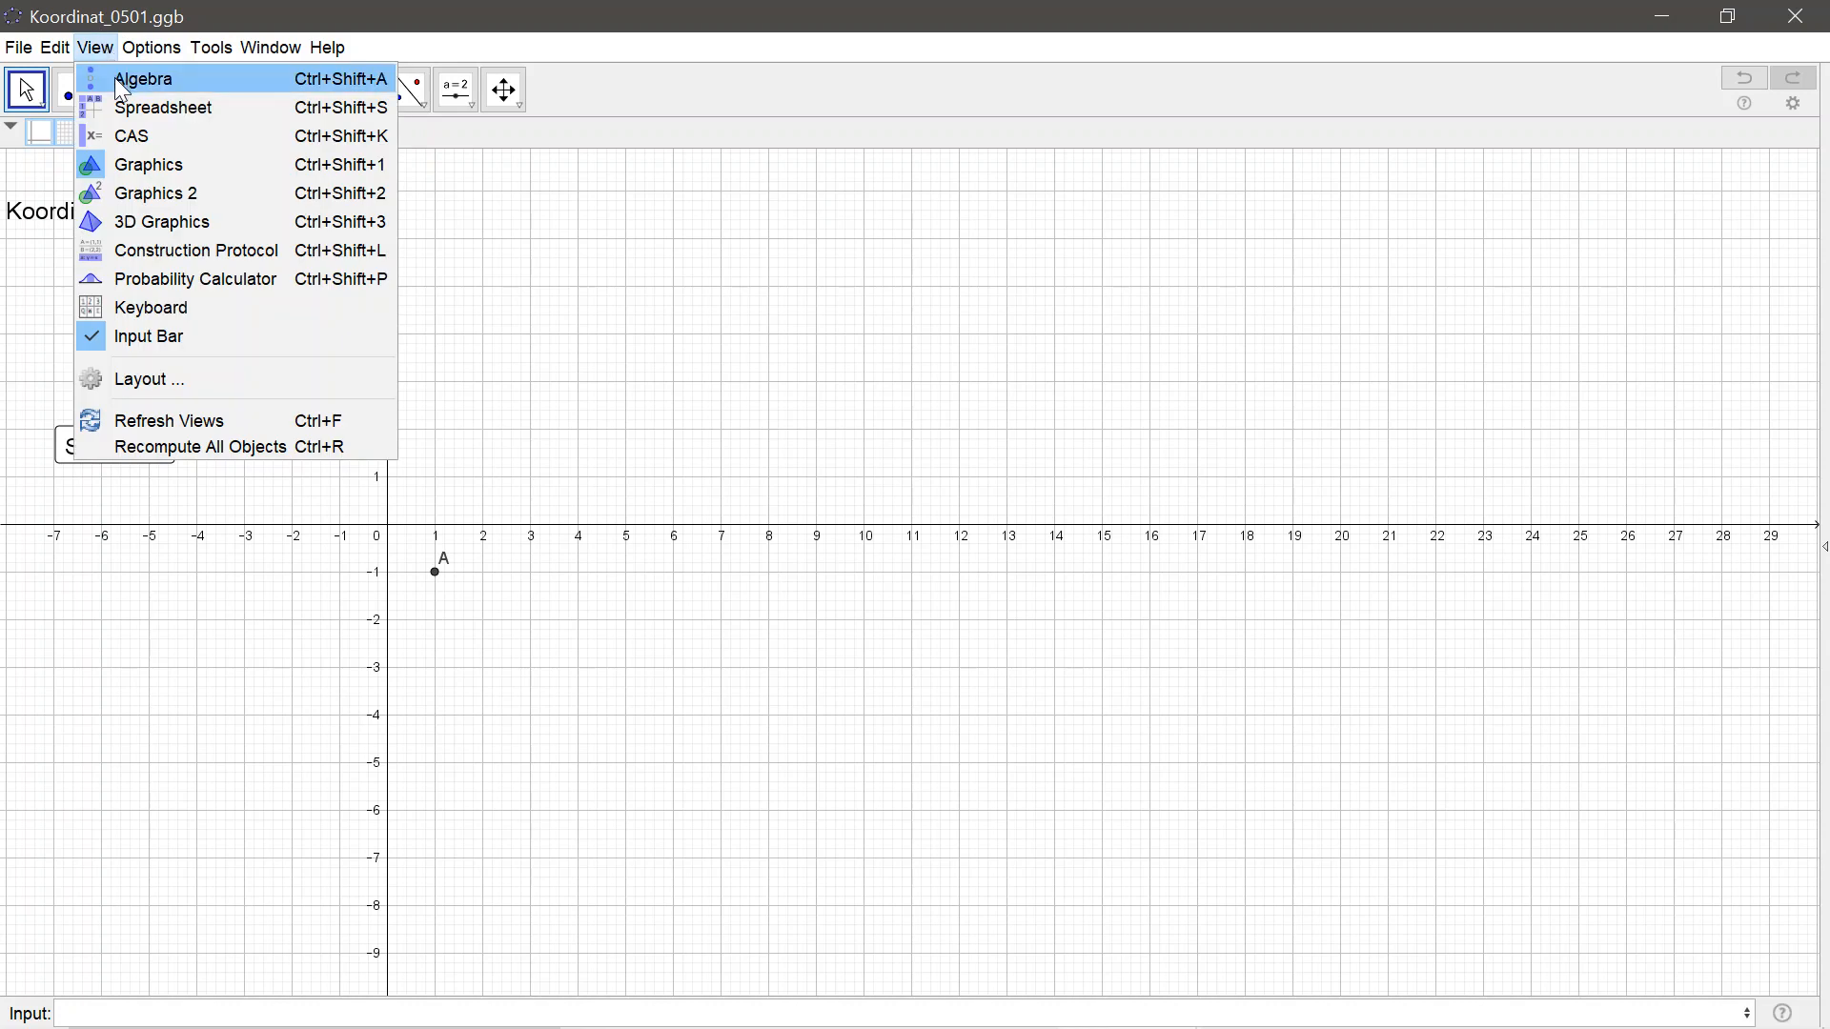
pyautogui.click(115, 79)
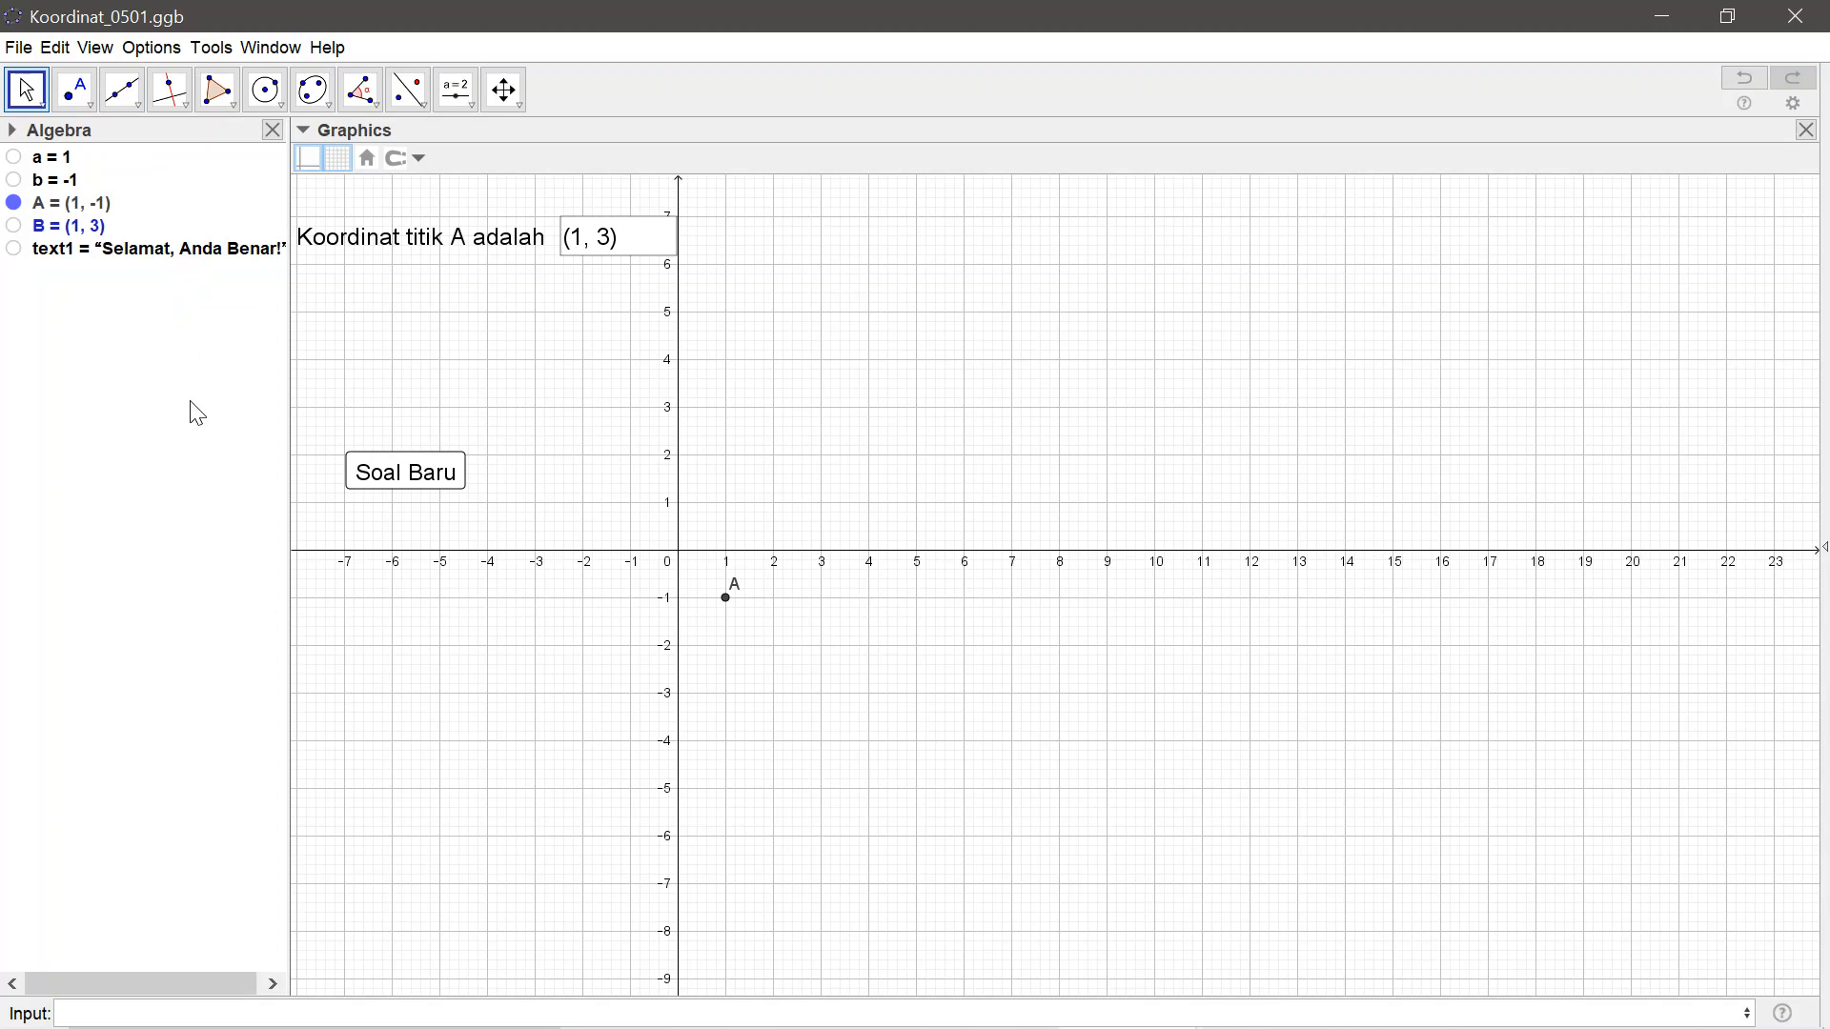
# Delete the "Koordinat titik A adalah" input box that is linked to point B
pyautogui.click(344, 261)
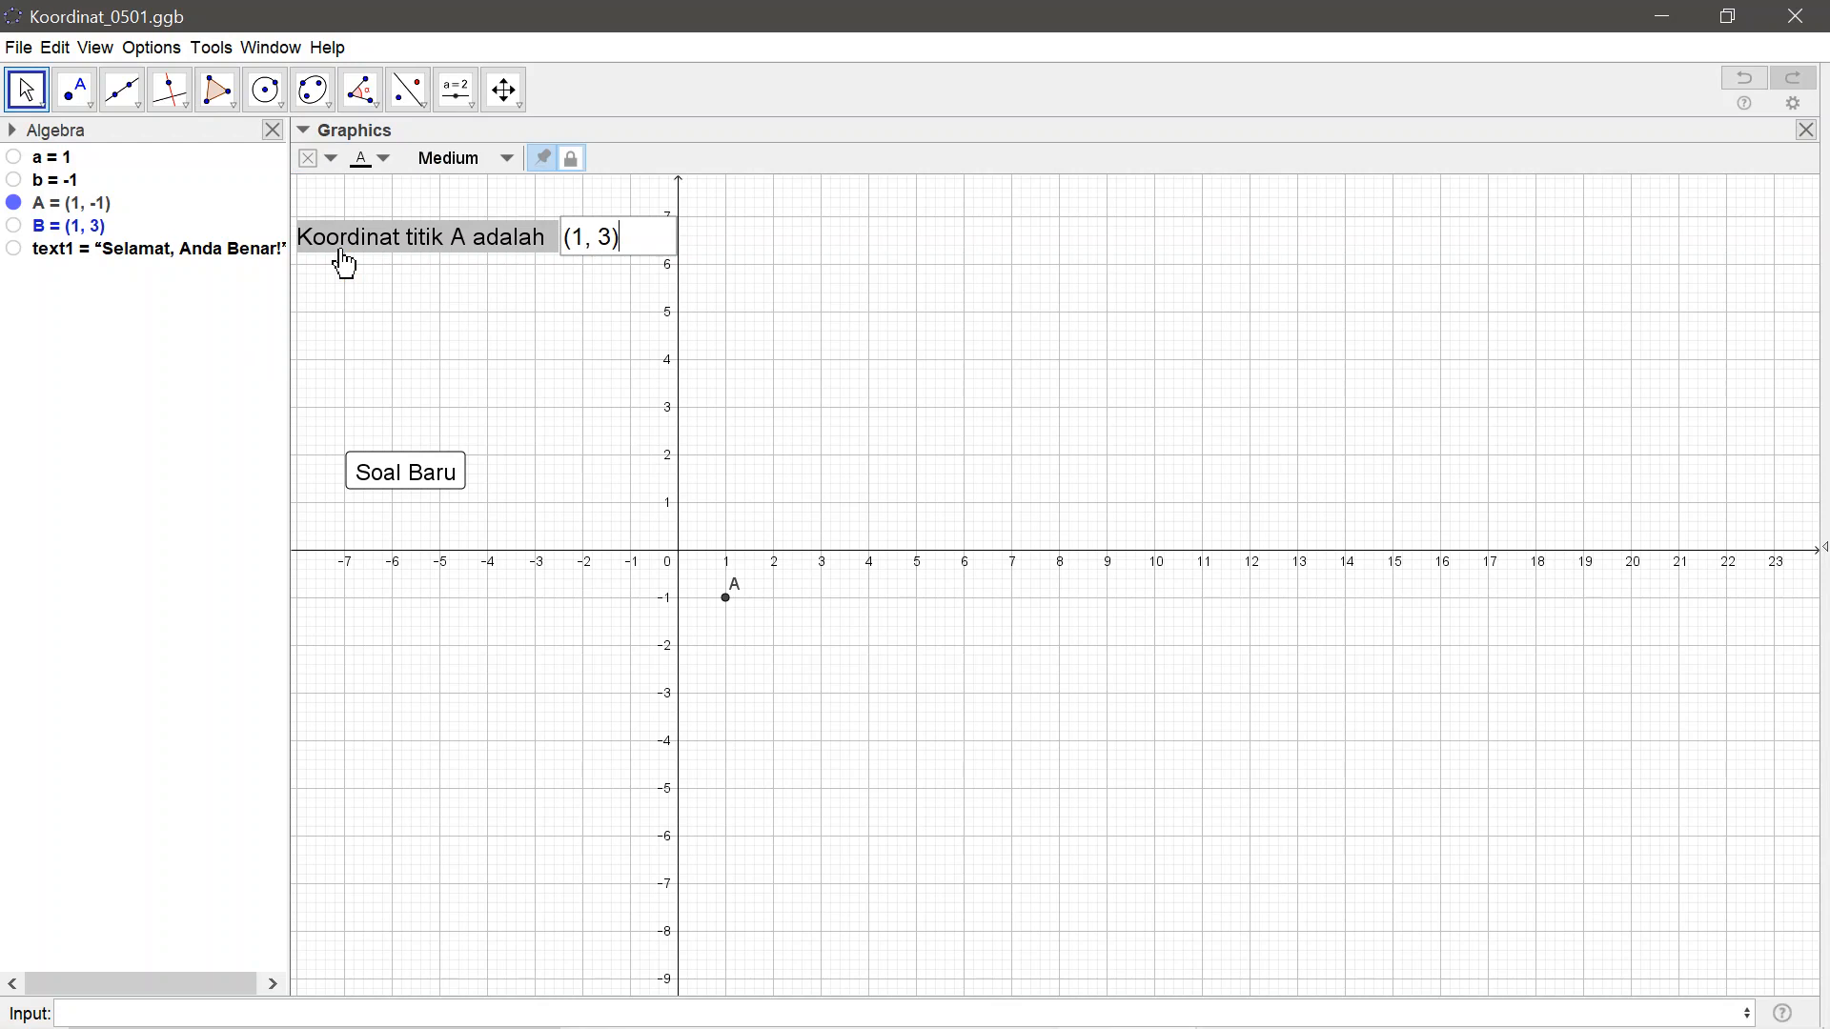
pyautogui.rightClick(420, 242)
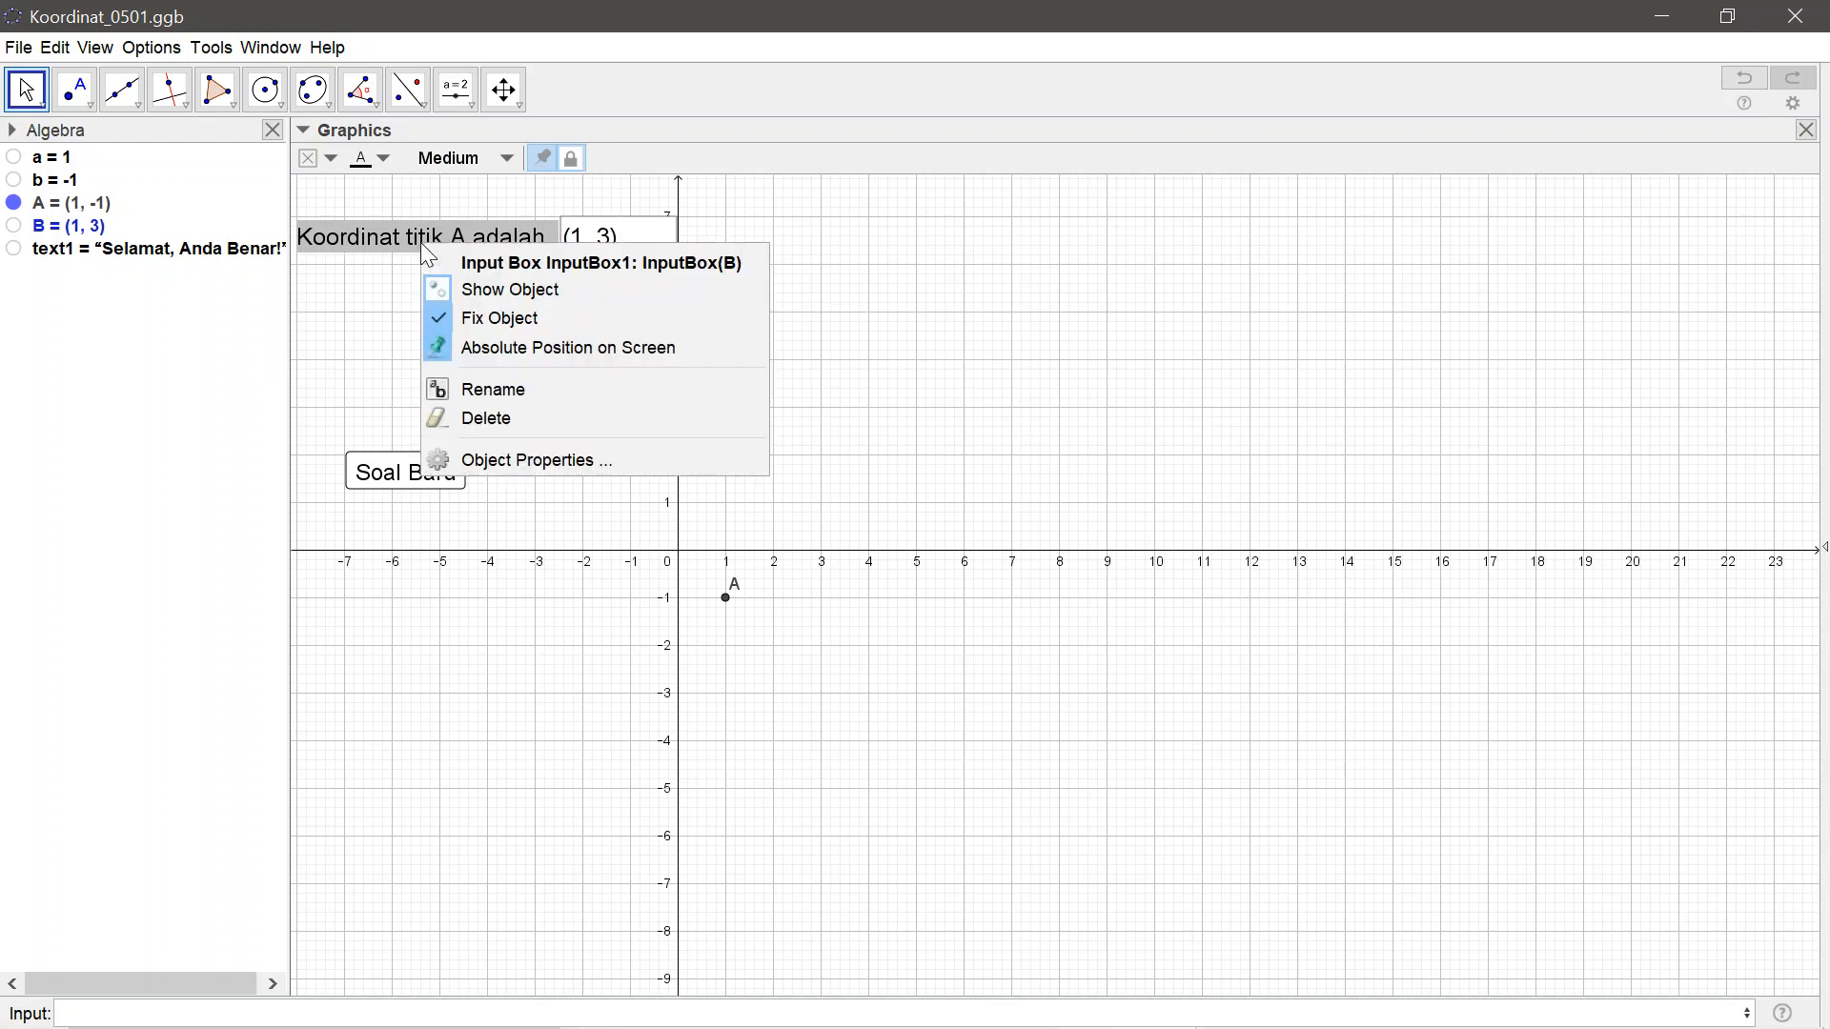
pyautogui.click(459, 417)
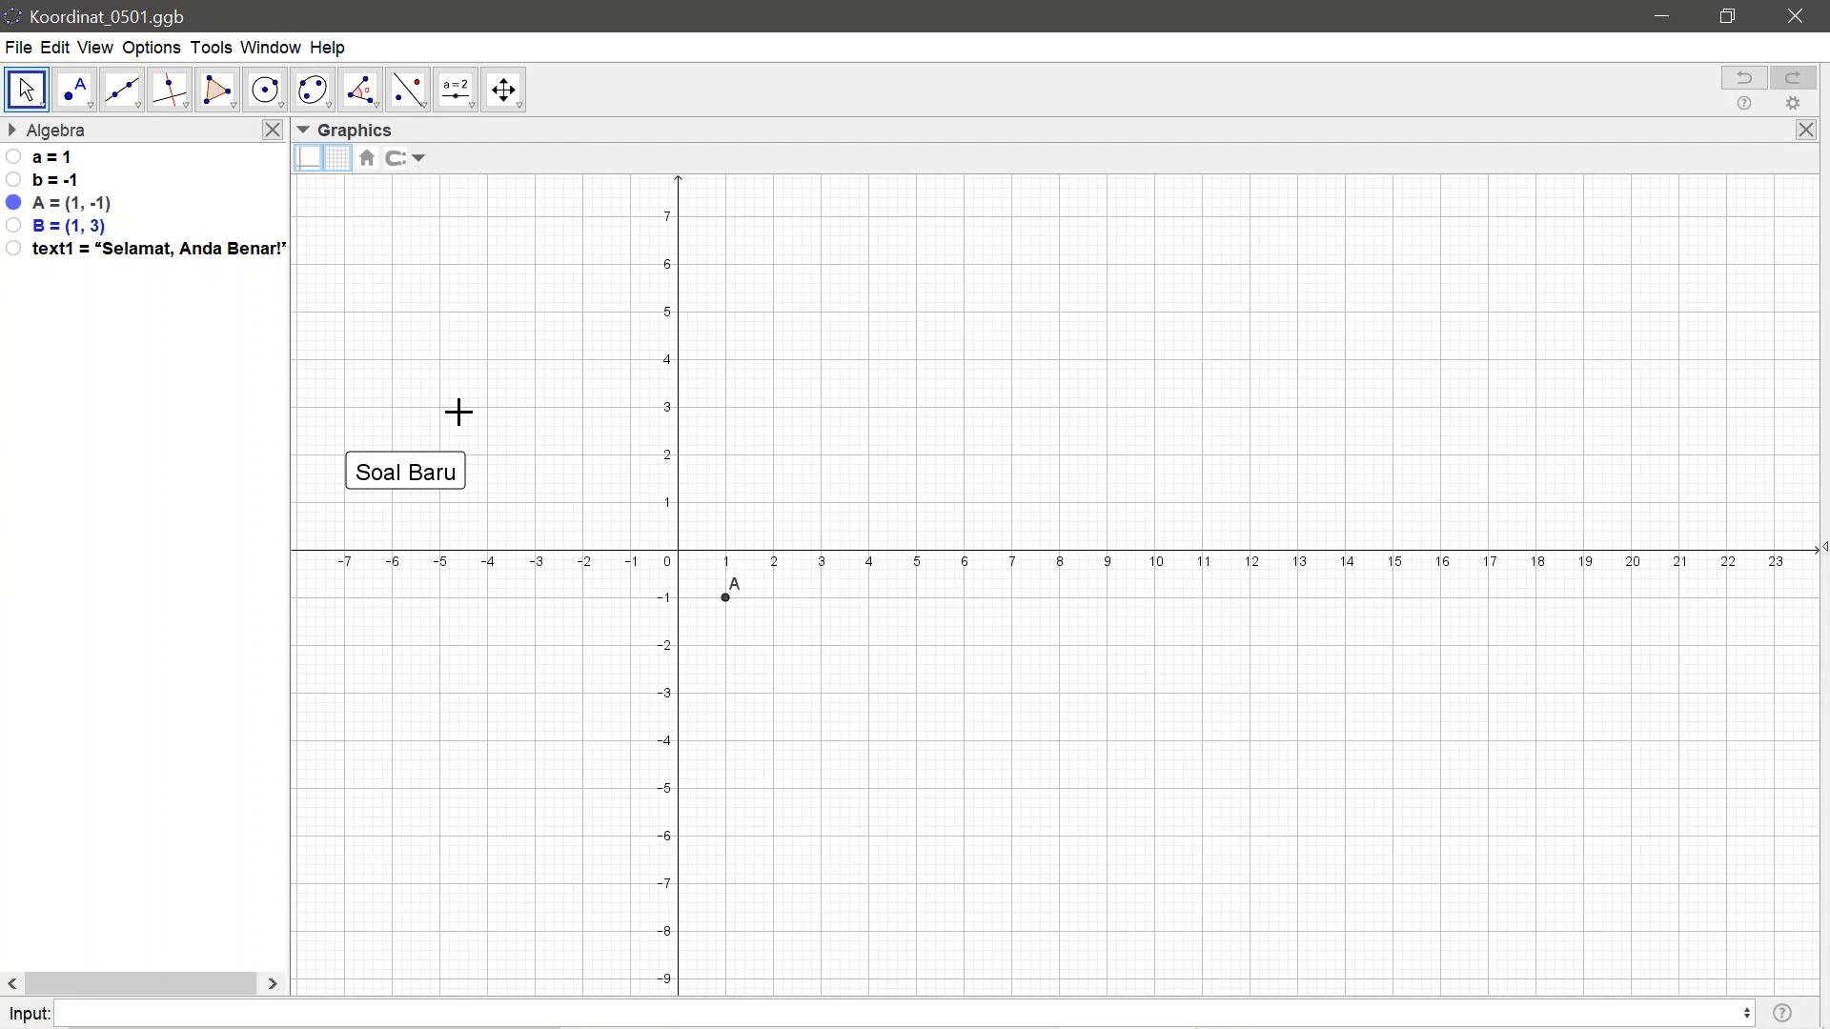
# Sort the objects in the Algebra view by Object Type
pyautogui.click(143, 250)
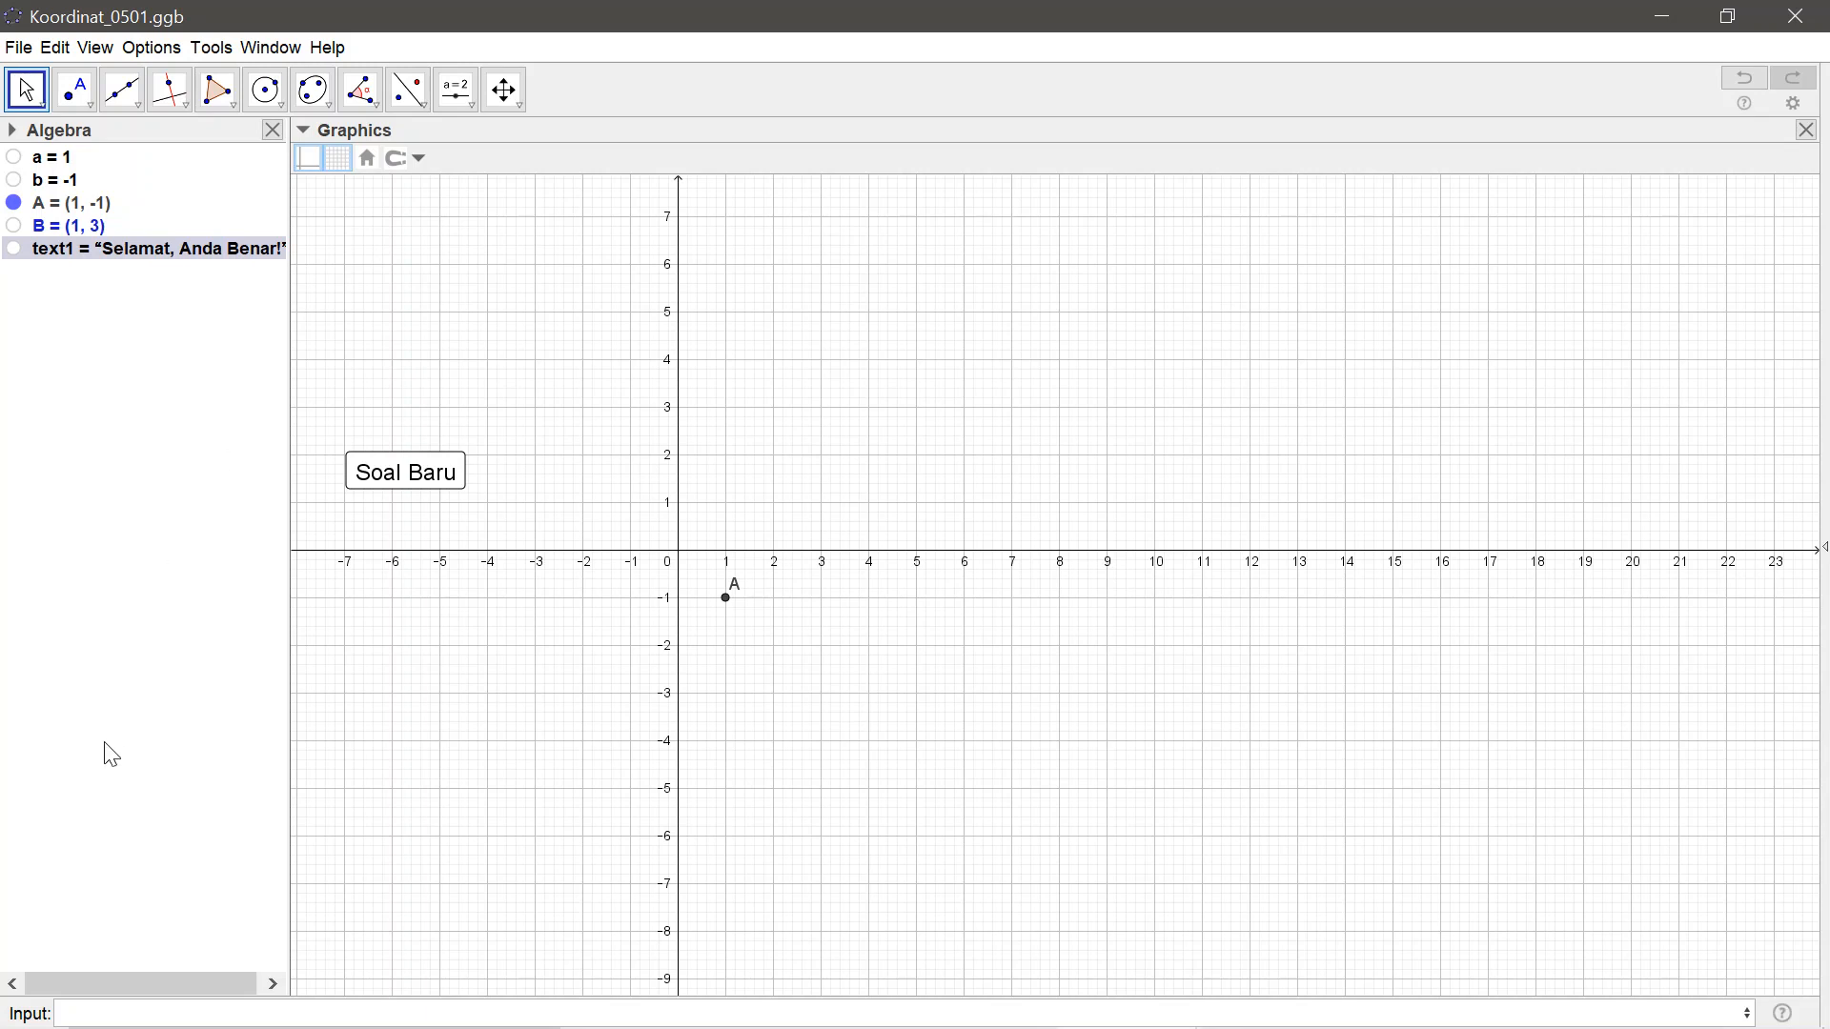
pyautogui.click(11, 130)
pyautogui.click(67, 159)
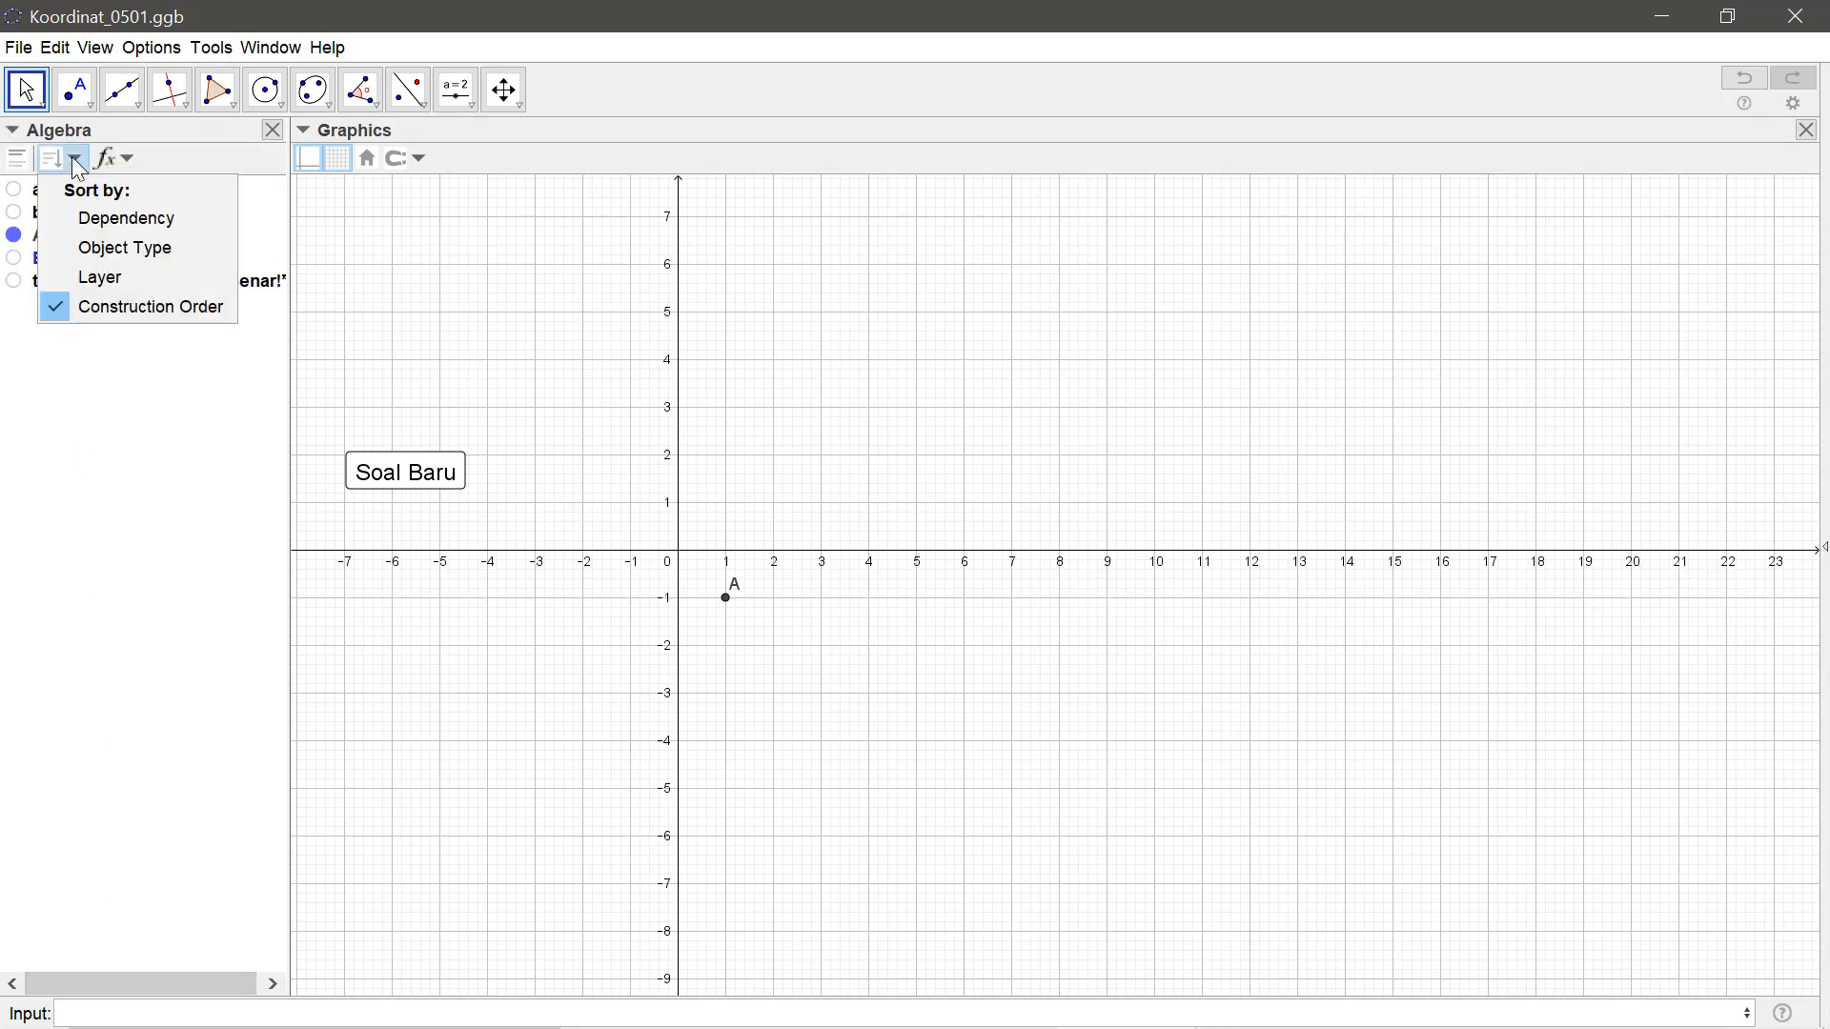
pyautogui.click(96, 248)
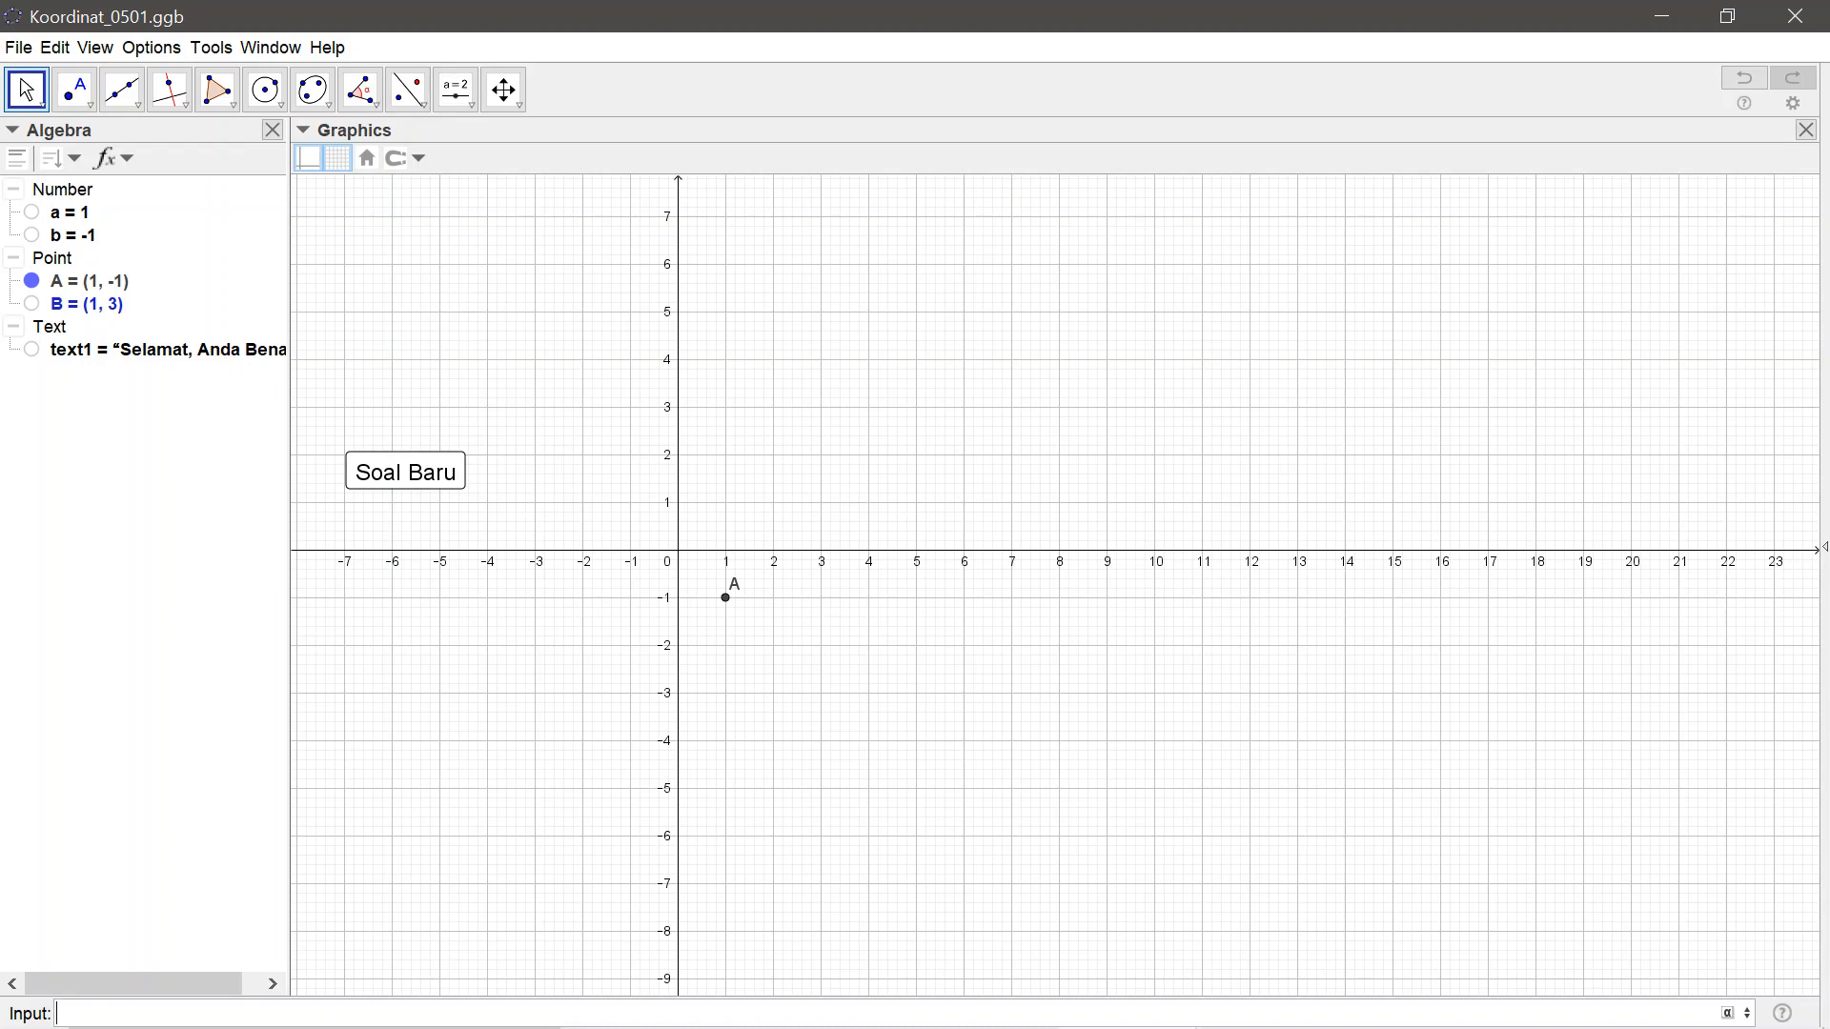
# Create an empty text object with jawab="" and hide it in the graphics
pyautogui.write('jawab=""')
pyautogui.press('Return')
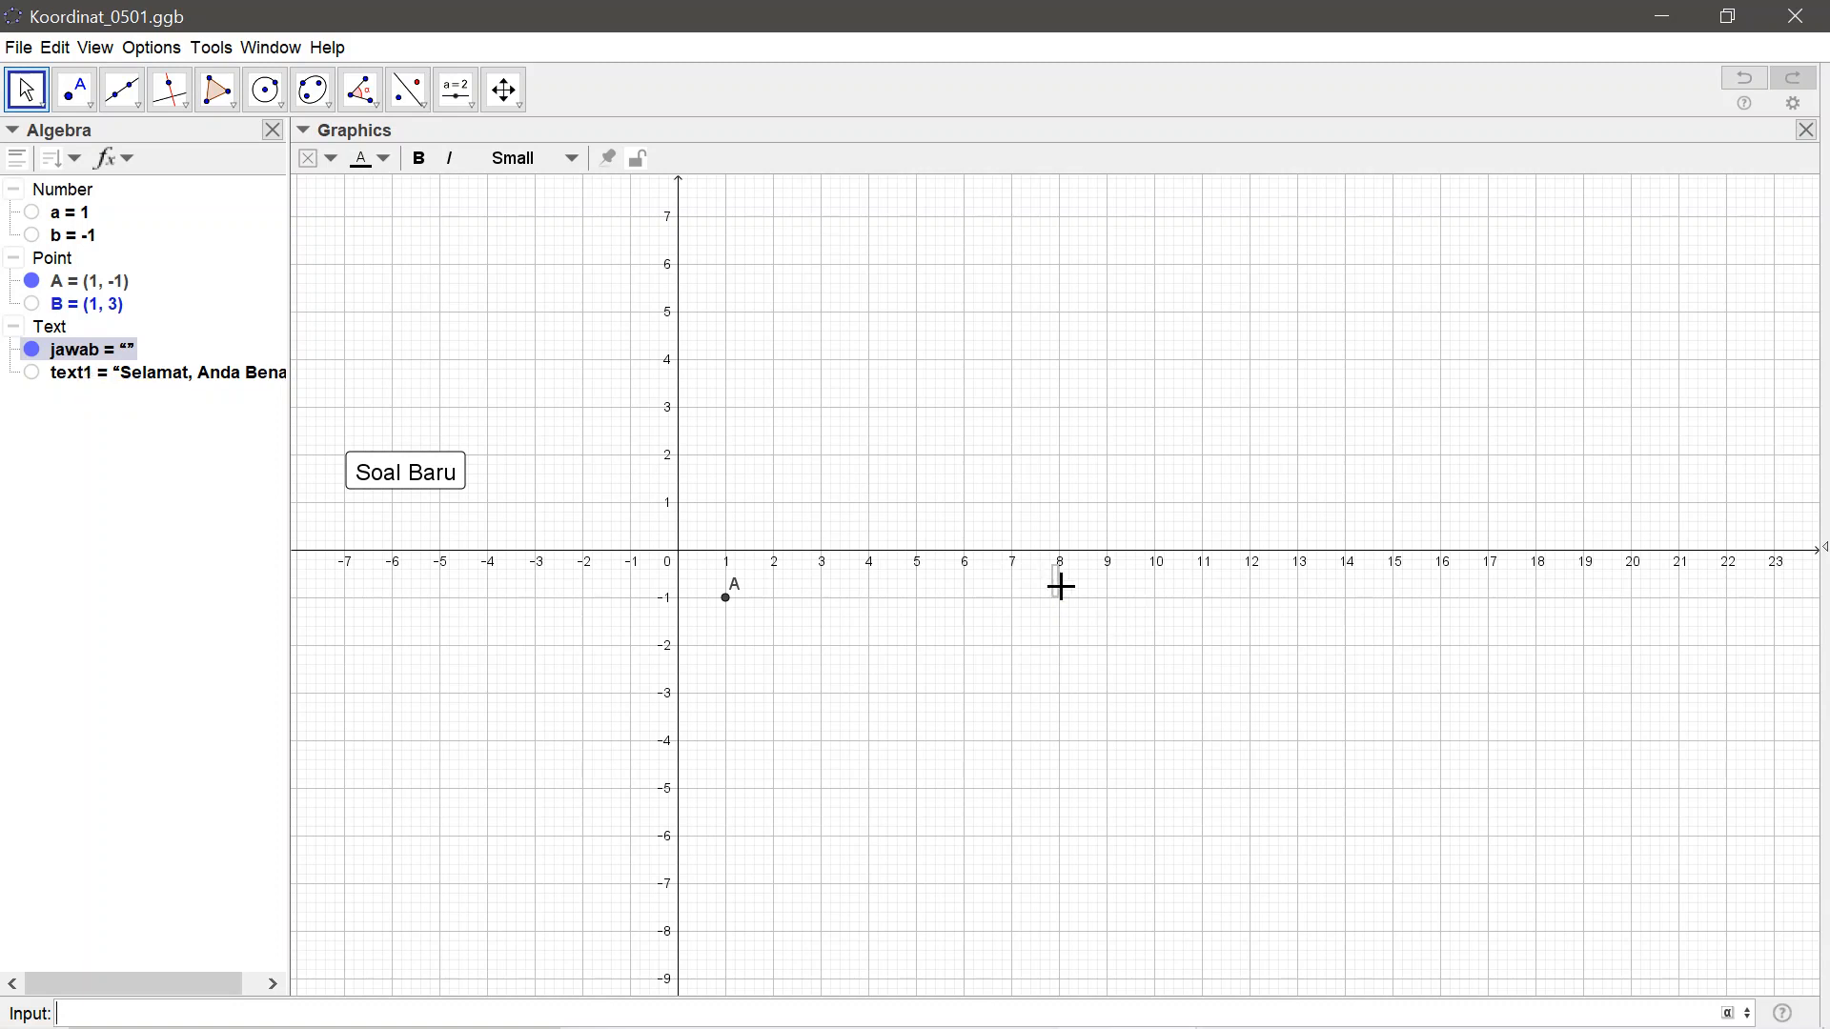
pyautogui.click(32, 350)
# Insert an input box above Soal Baru with the caption "Koordinat titik A adalah", linked to jawab
pyautogui.click(474, 105)
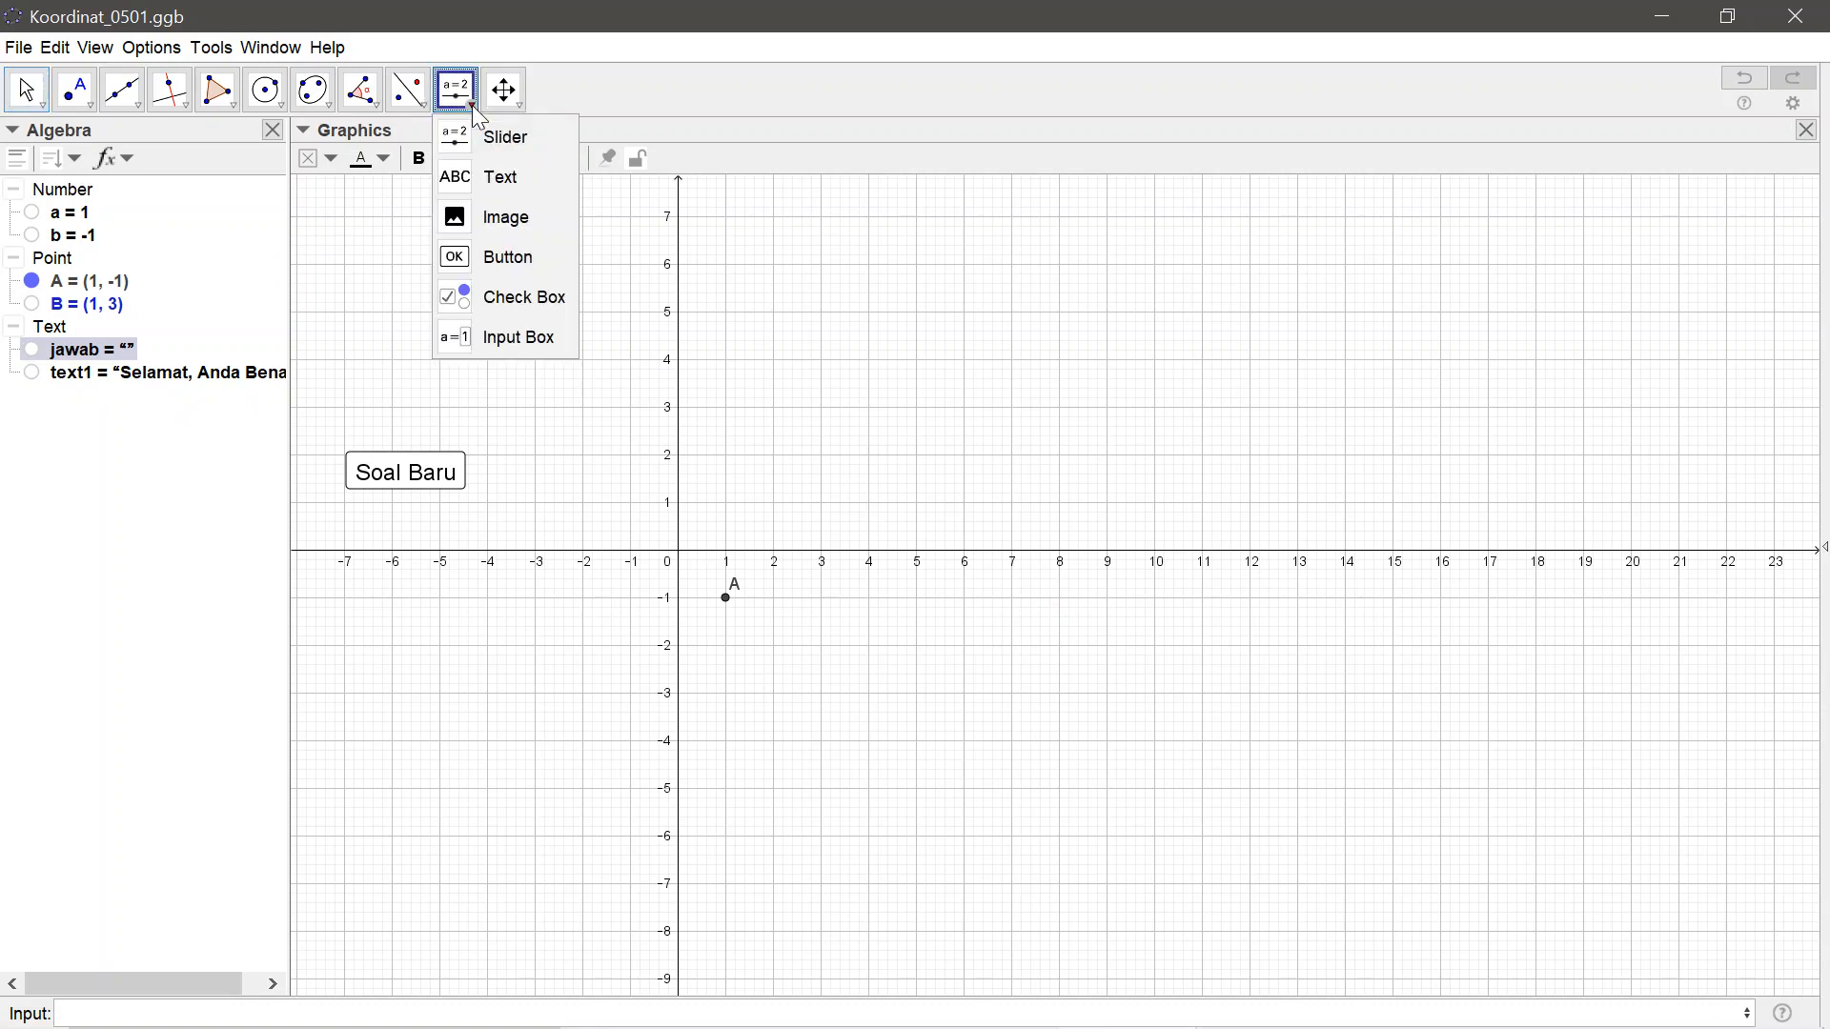
pyautogui.click(478, 338)
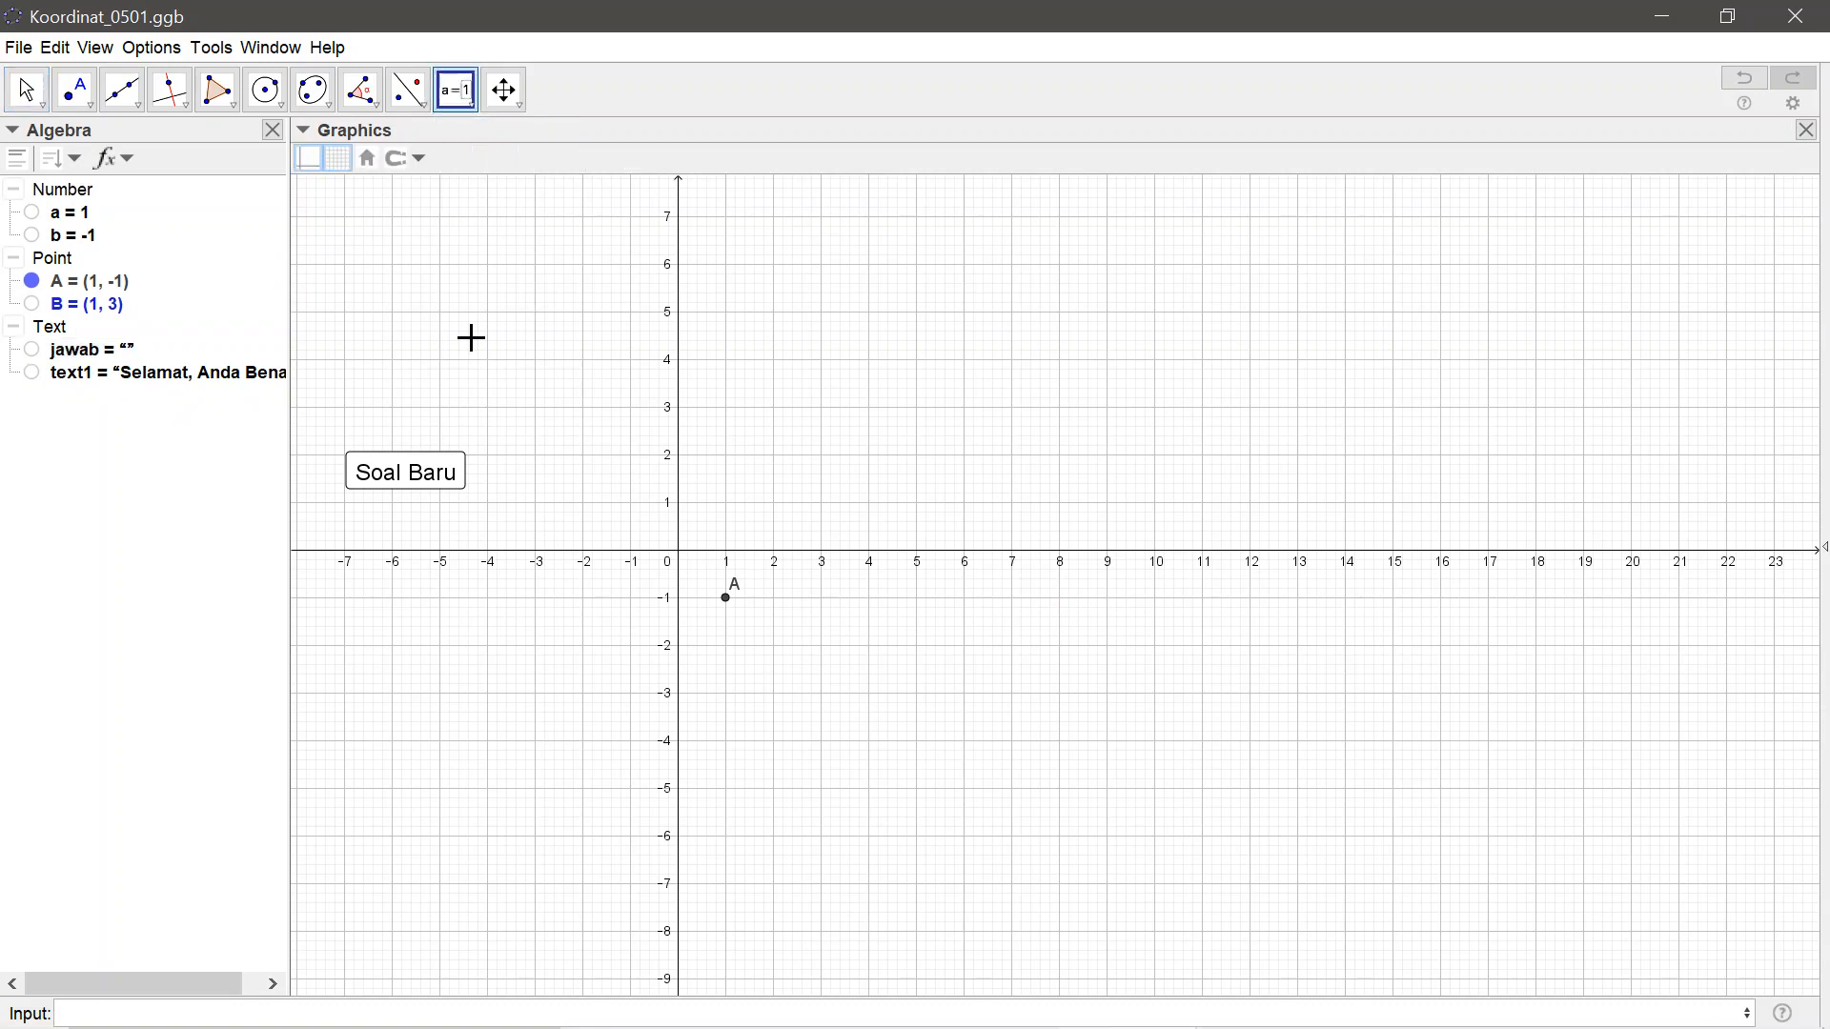
pyautogui.click(344, 216)
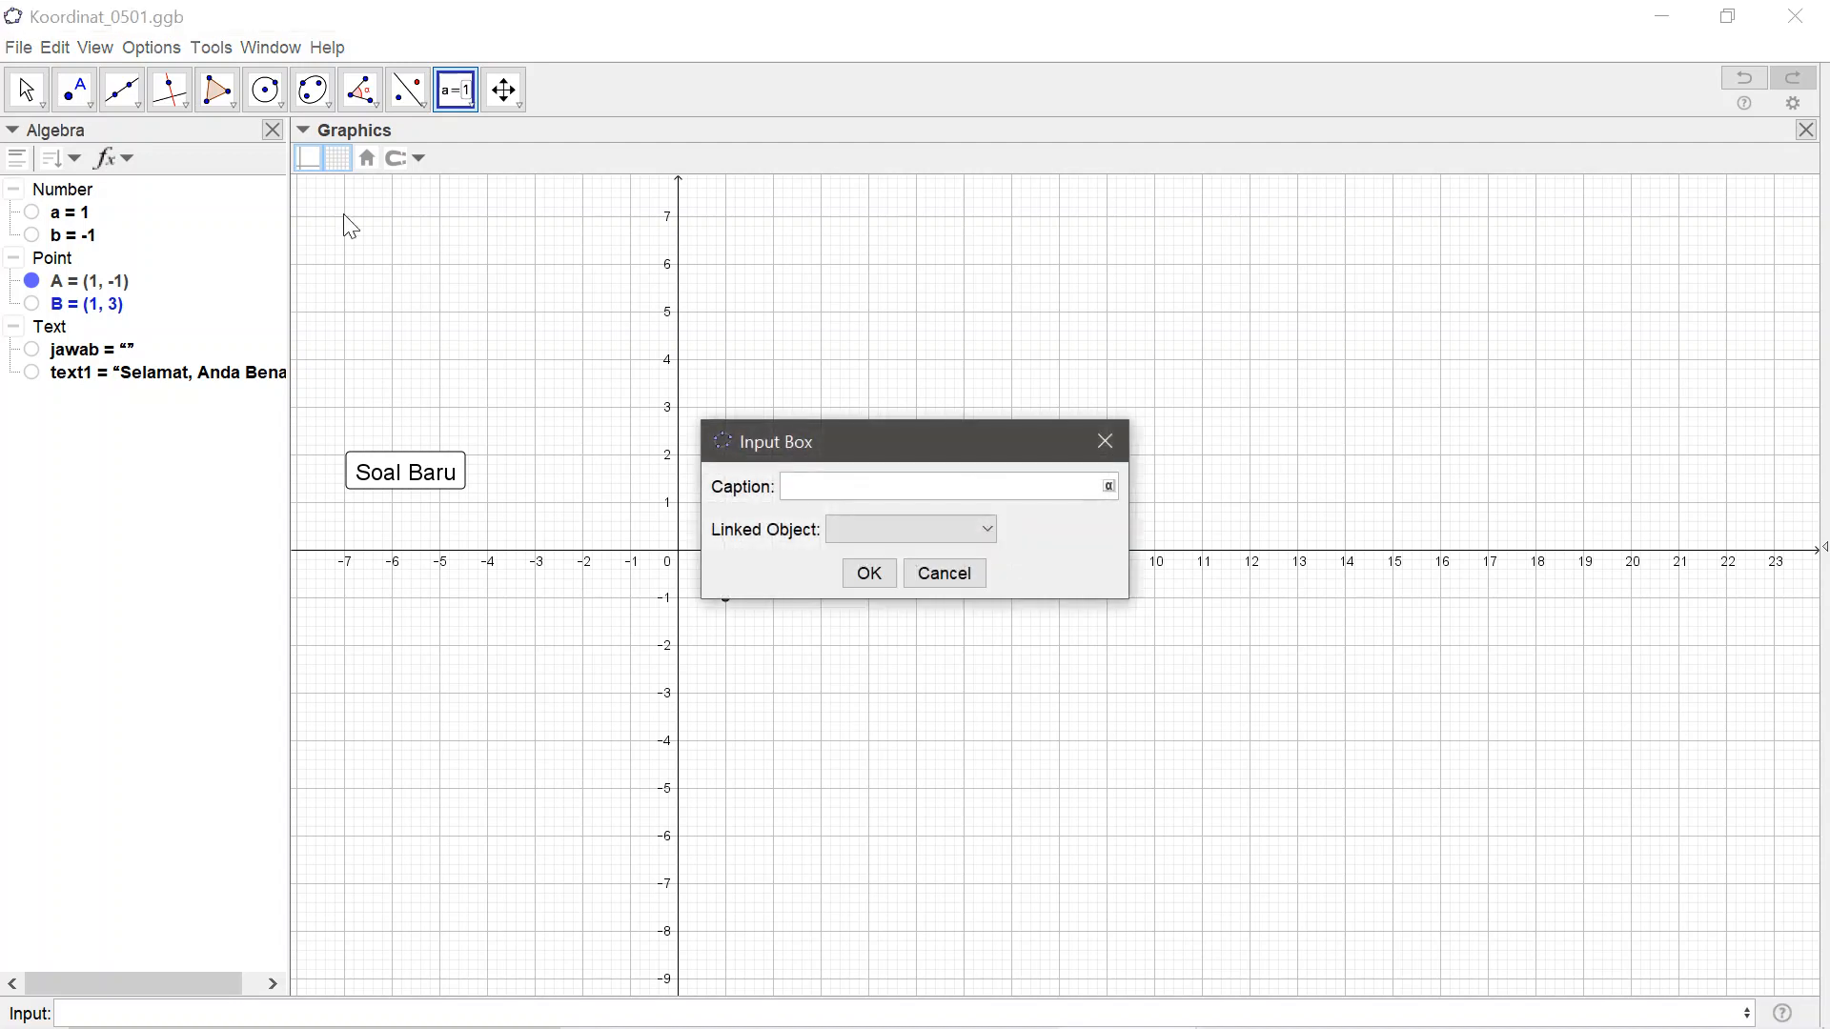
pyautogui.write('Koordinat titik A adalah')
pyautogui.click(1107, 488)
pyautogui.click(1106, 466)
pyautogui.click(990, 530)
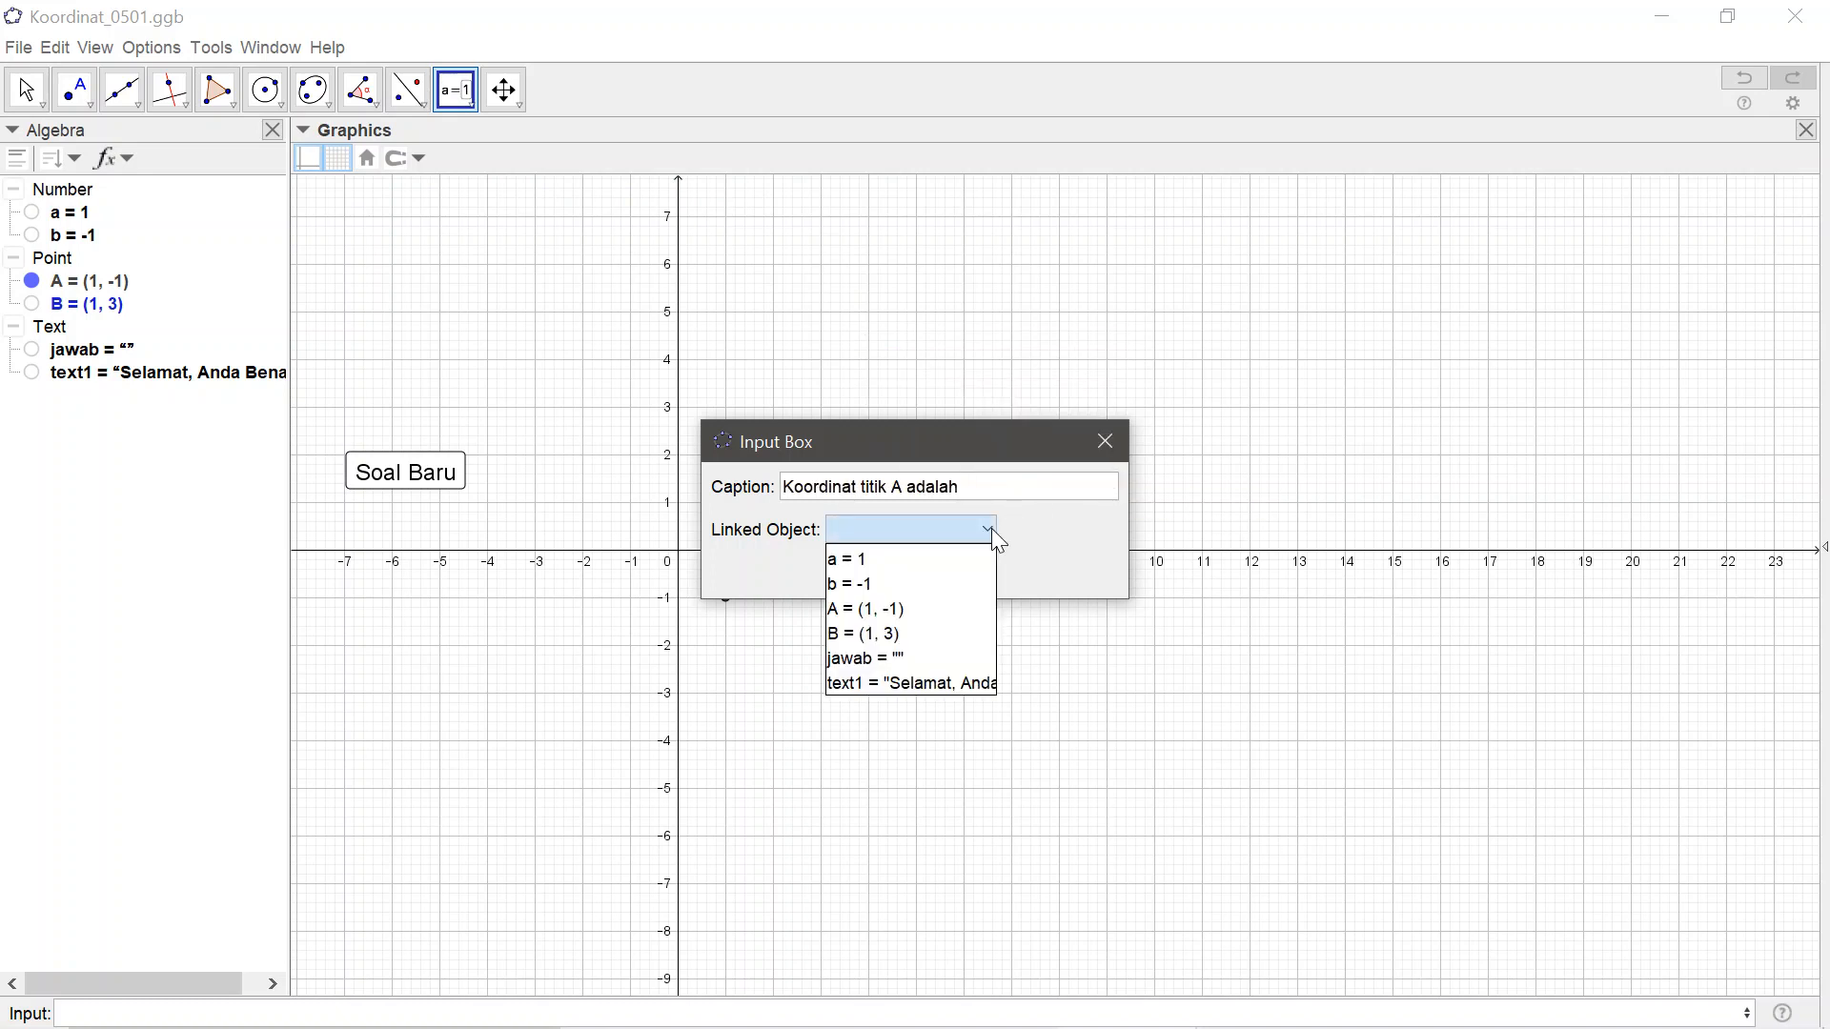
pyautogui.click(901, 660)
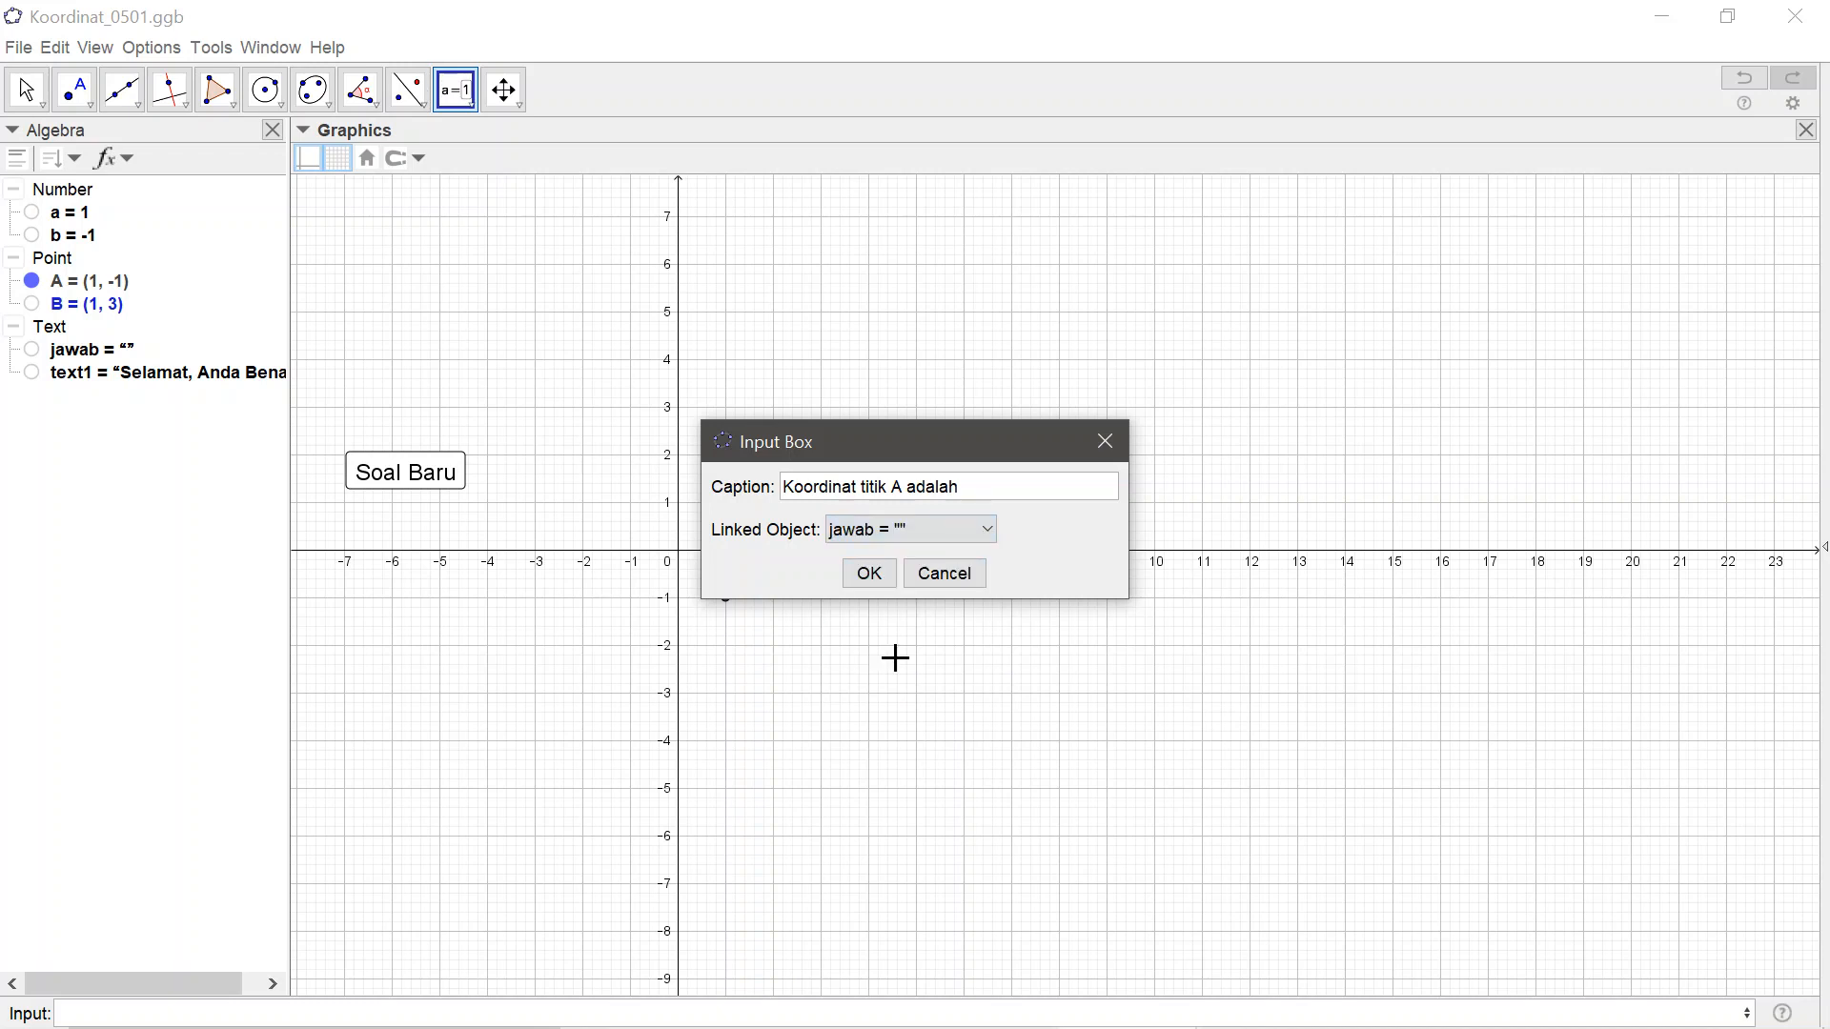
pyautogui.click(877, 577)
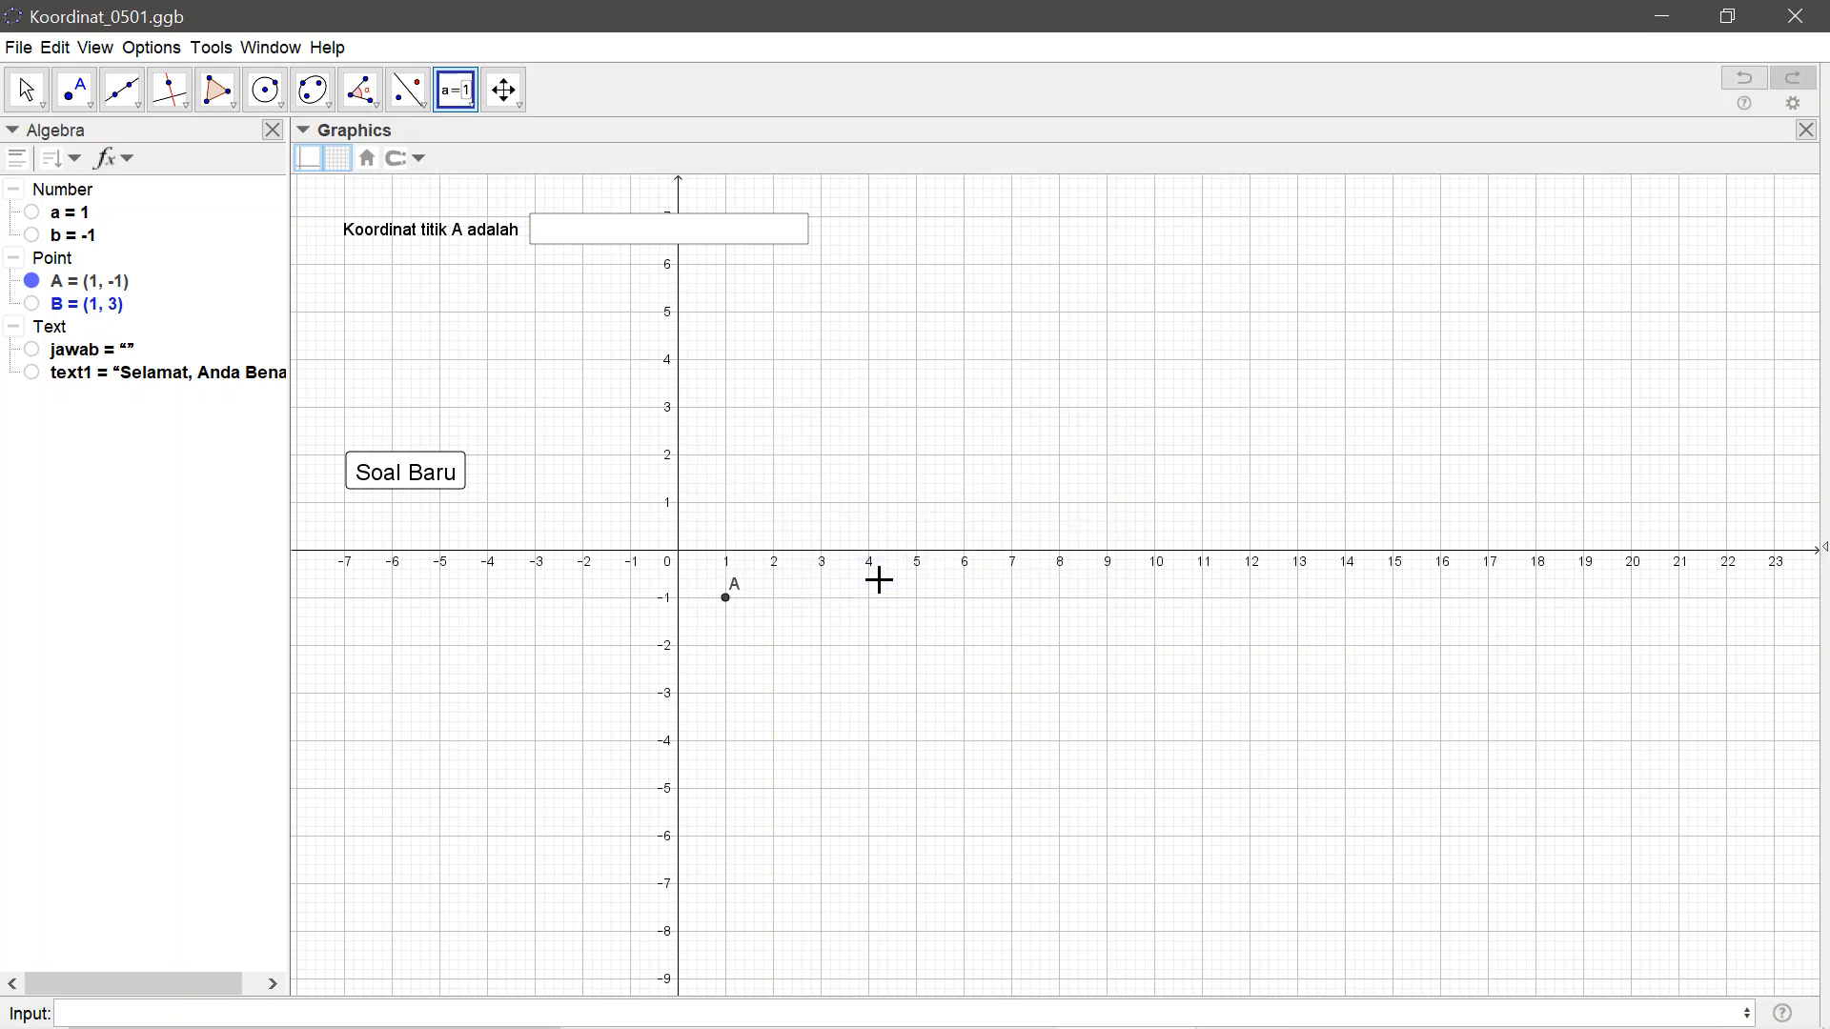
# Test the new input box by entering (2,4) as the answer
pyautogui.click(29, 96)
pyautogui.click(558, 240)
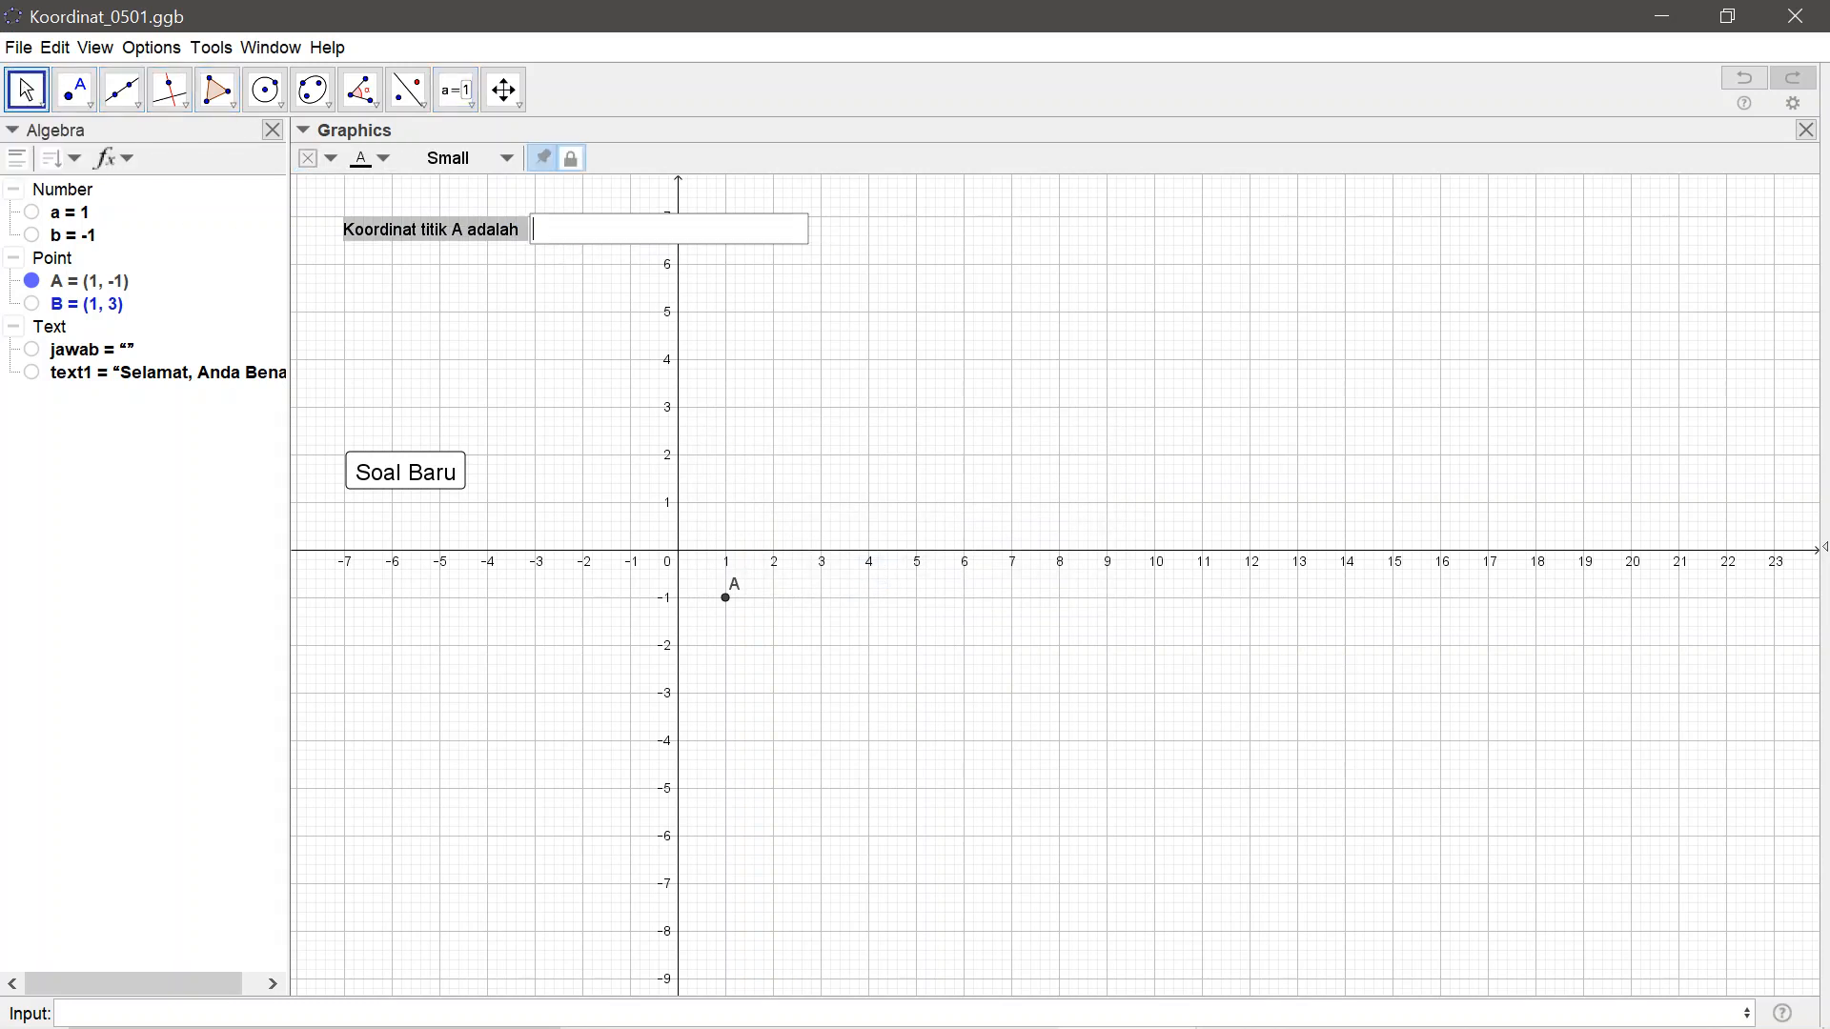
pyautogui.write('(2,4')
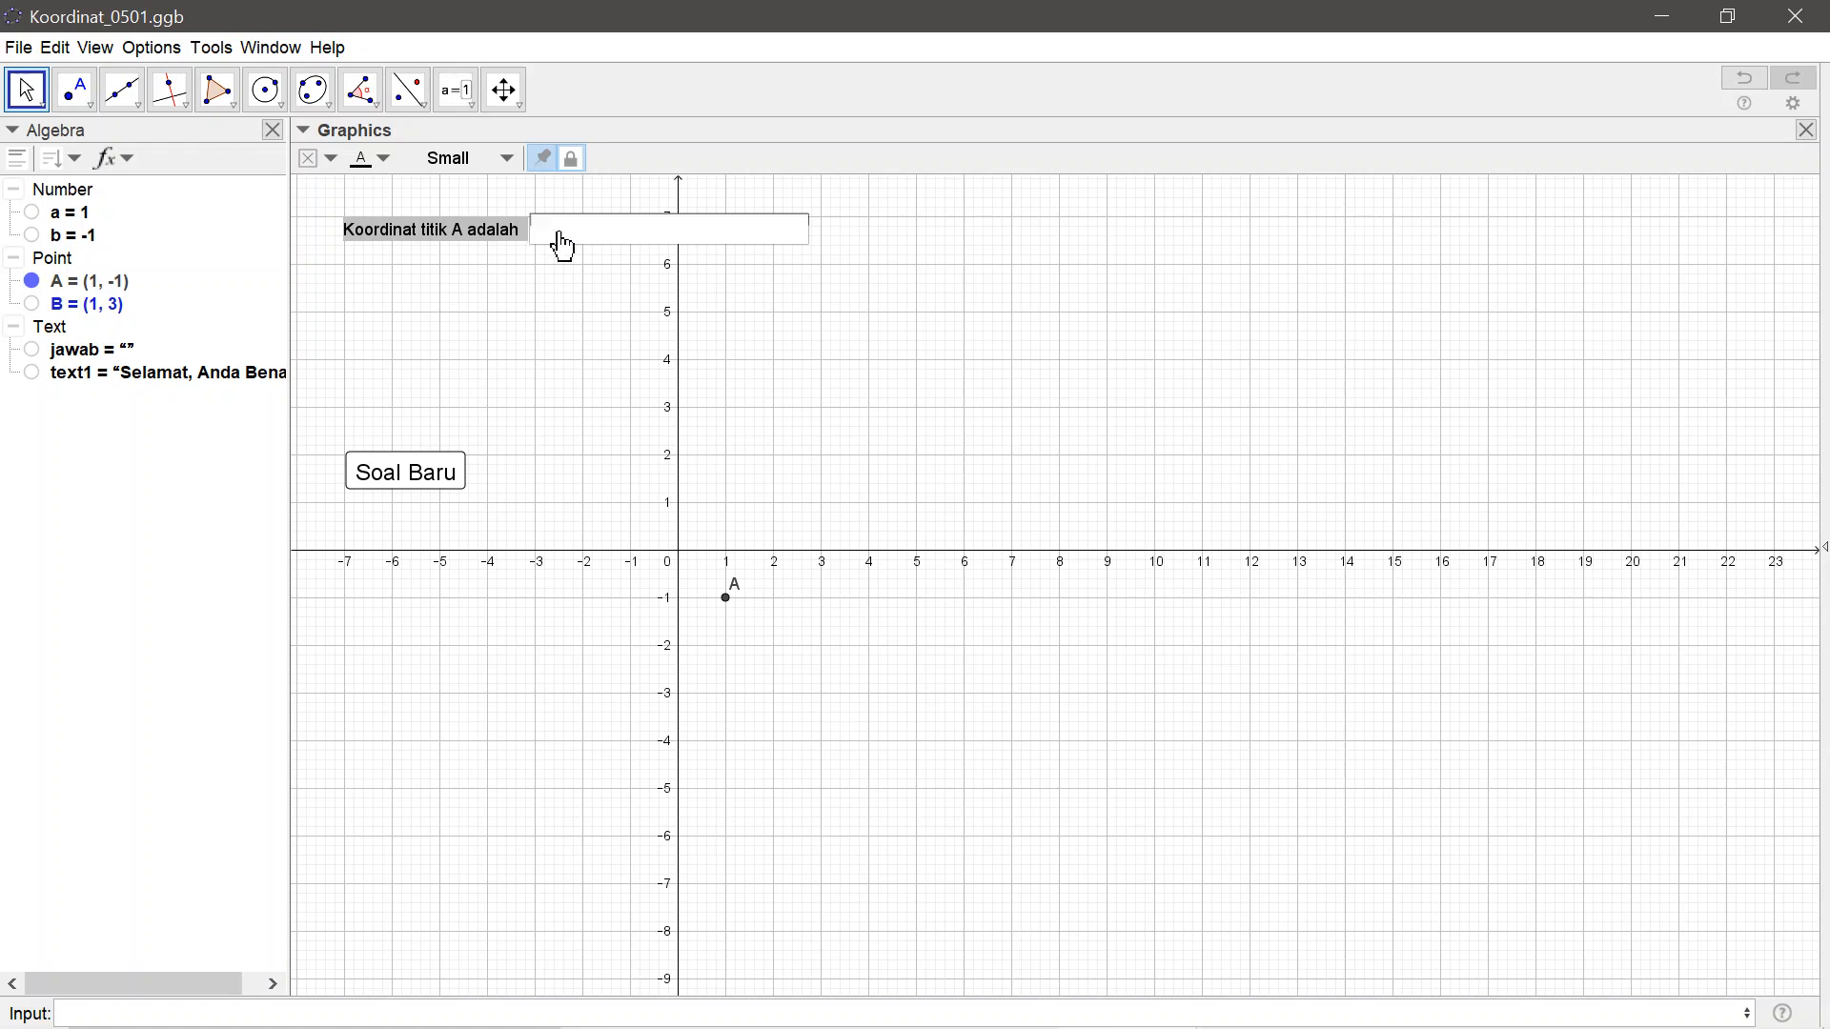
pyautogui.press('Return')
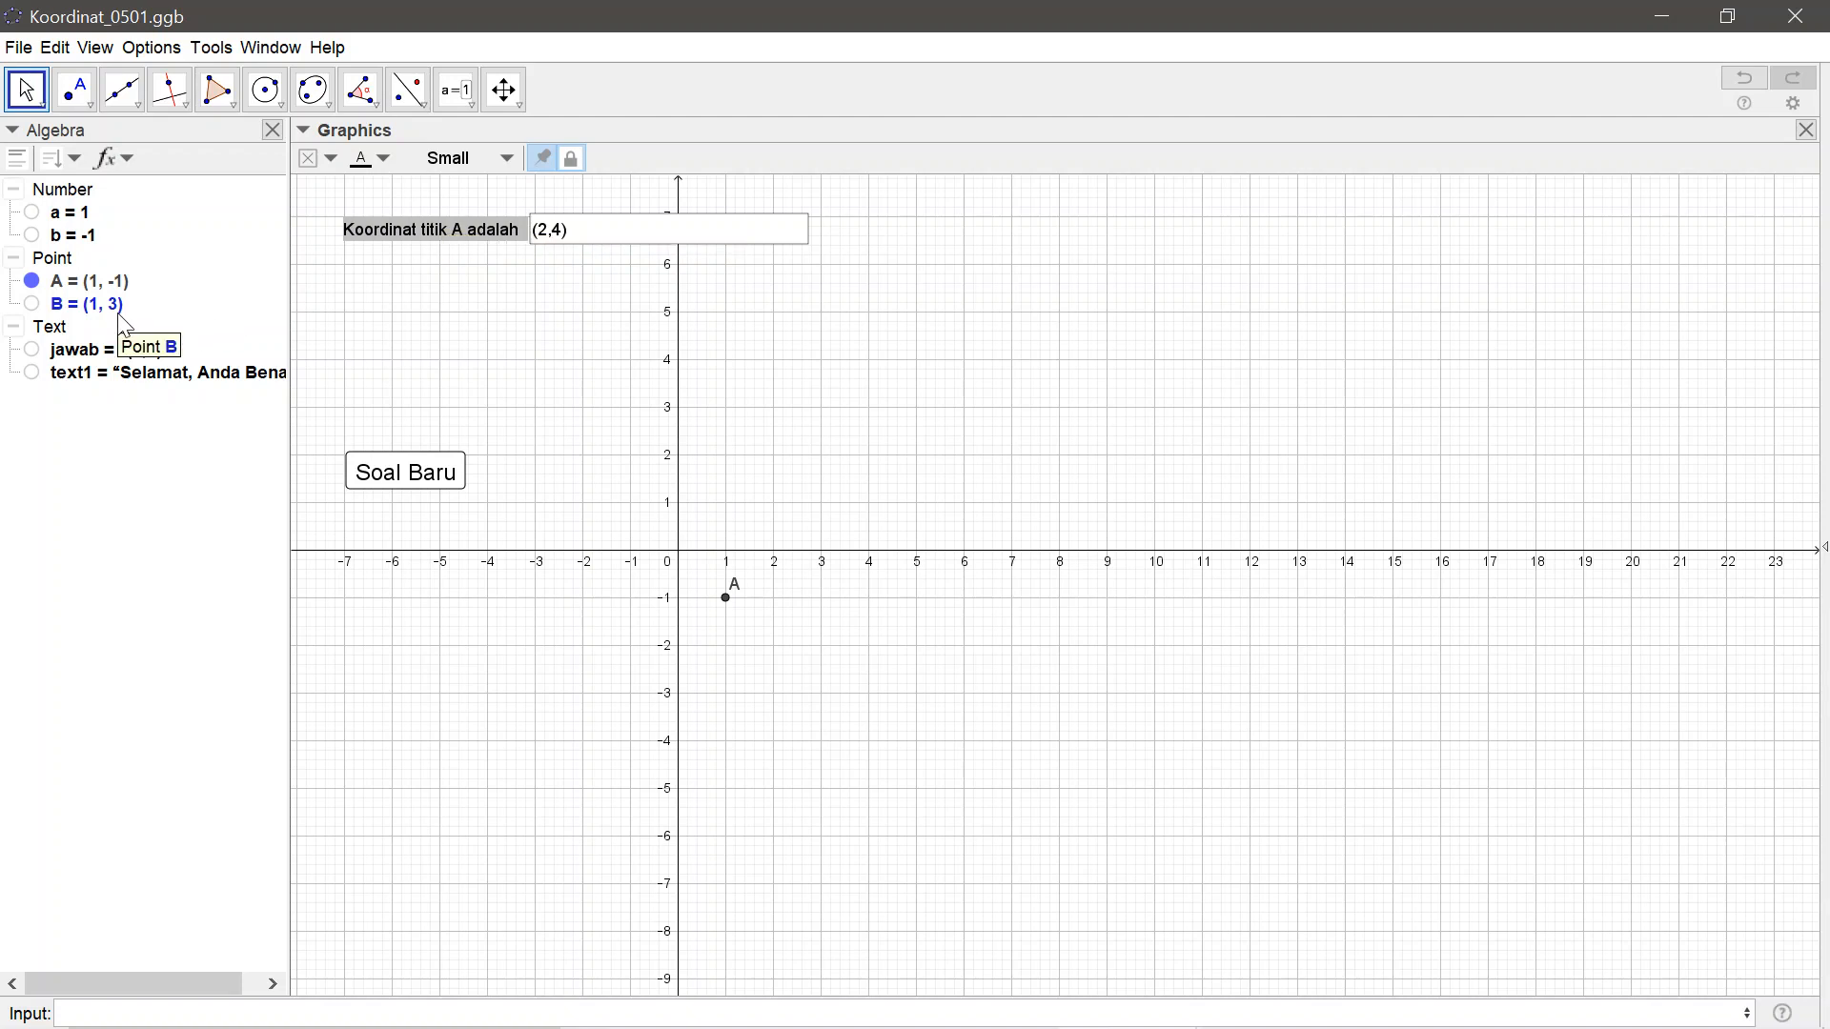
# Give the input box the On Click script SetValue[B,%0] and close its properties
pyautogui.rightClick(479, 245)
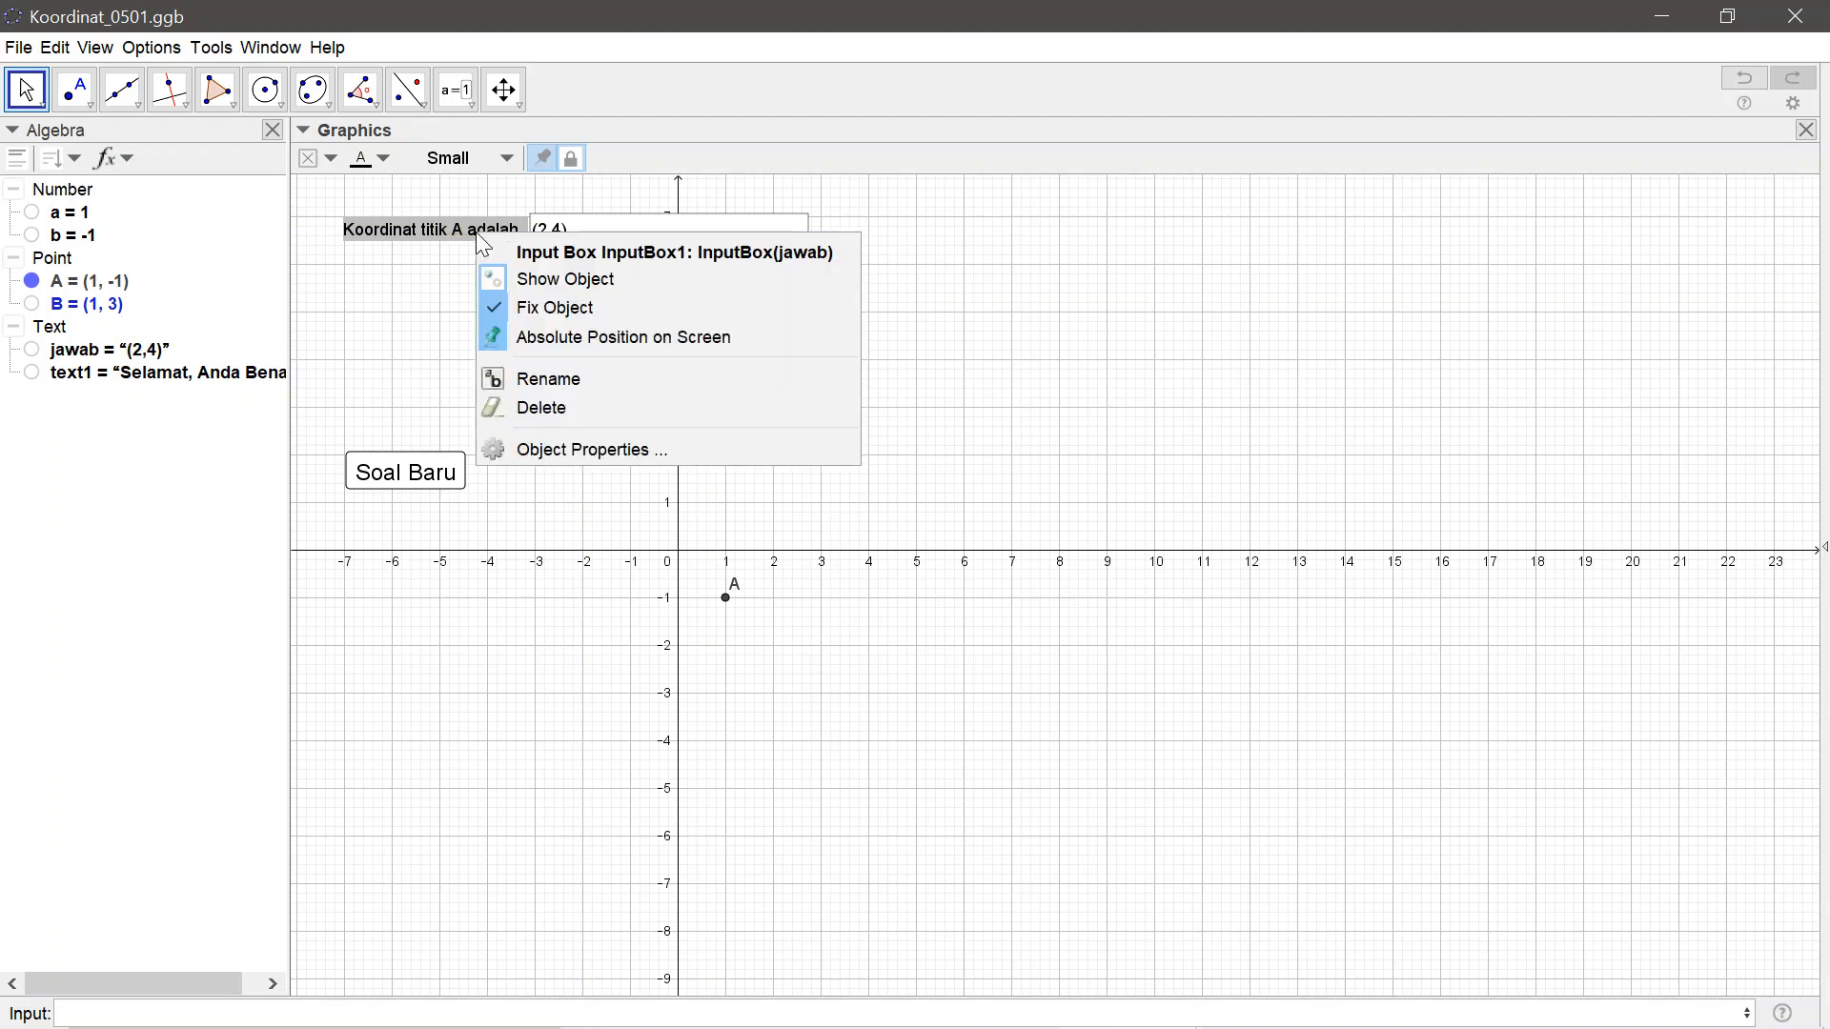
pyautogui.click(562, 462)
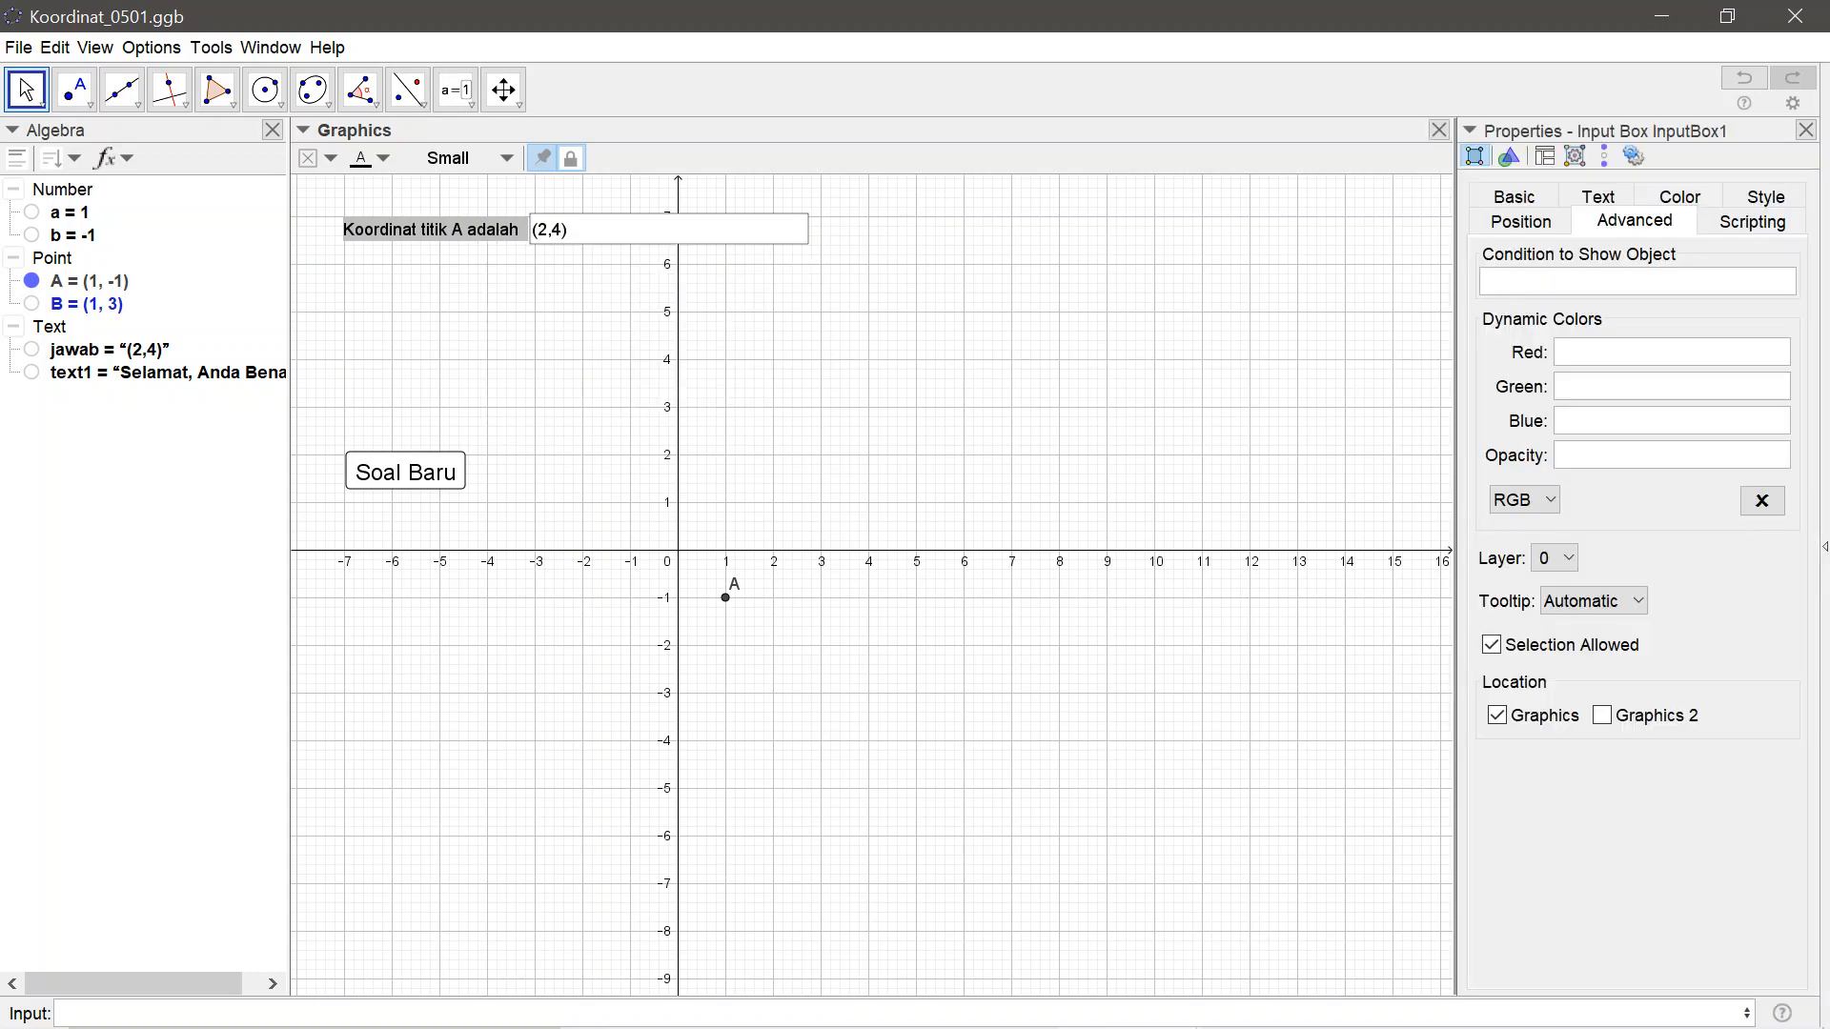
pyautogui.click(1765, 229)
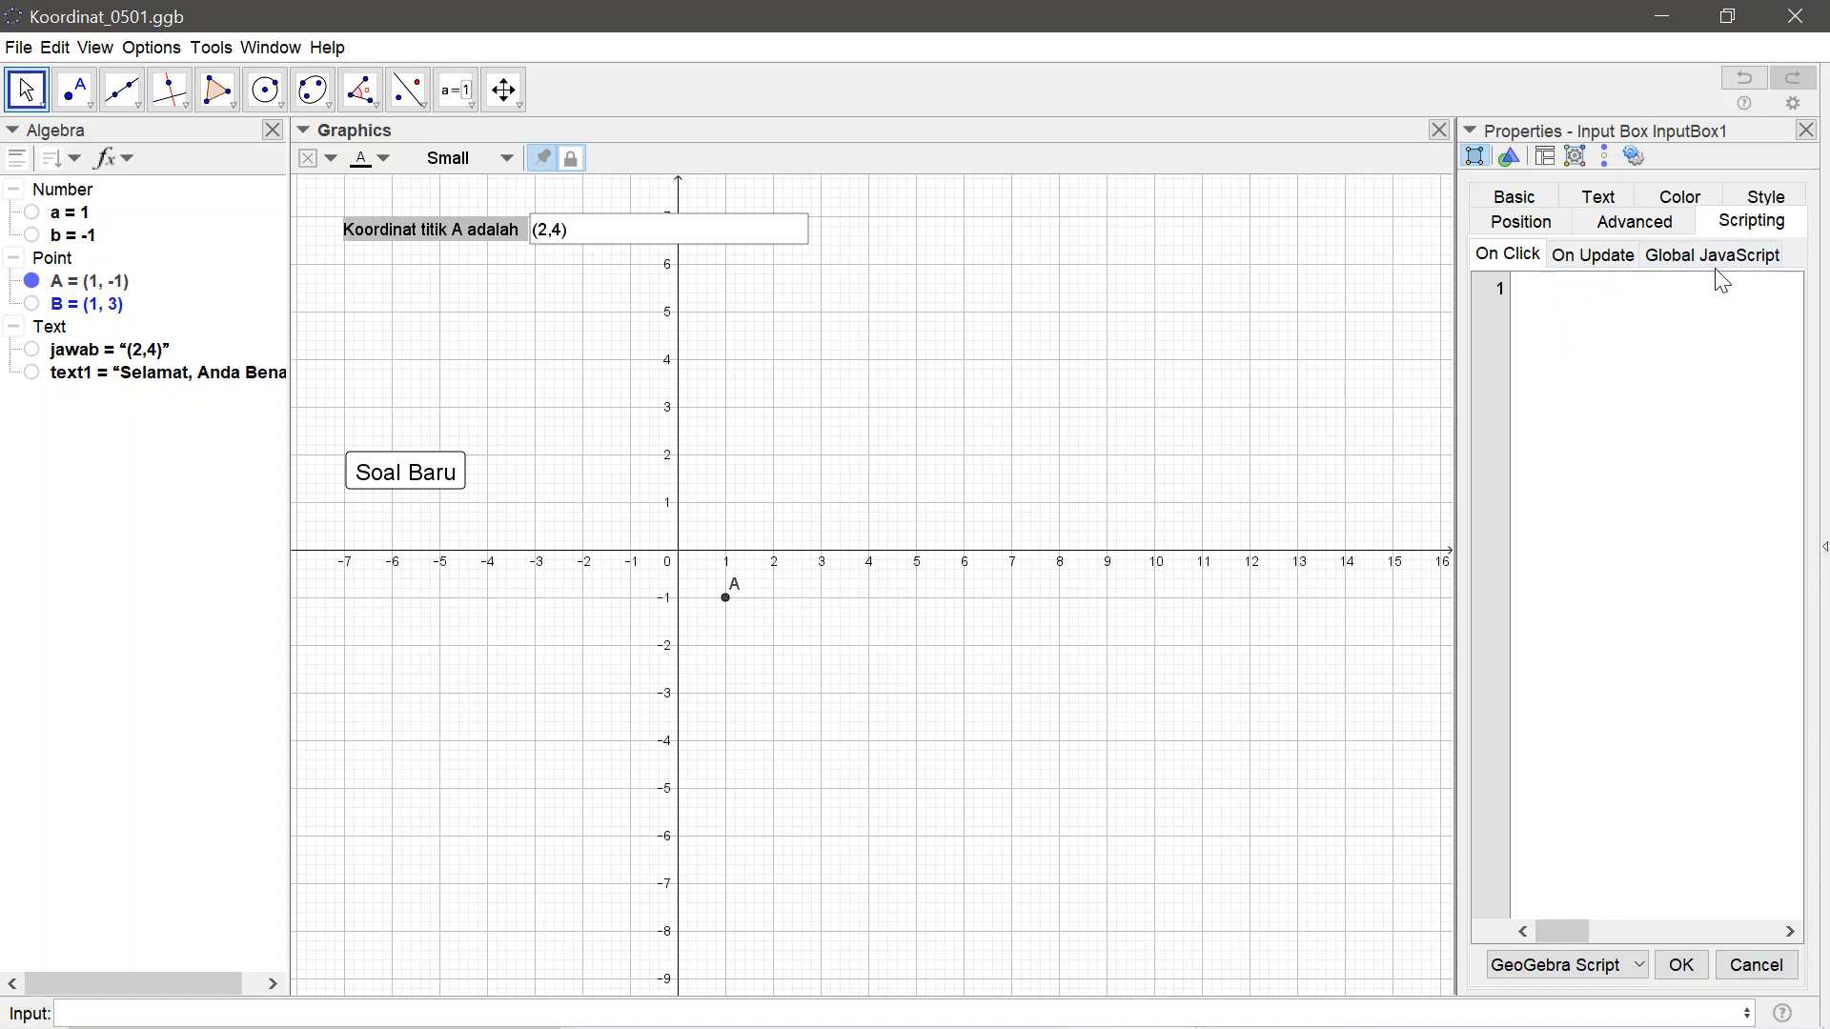
pyautogui.click(1506, 267)
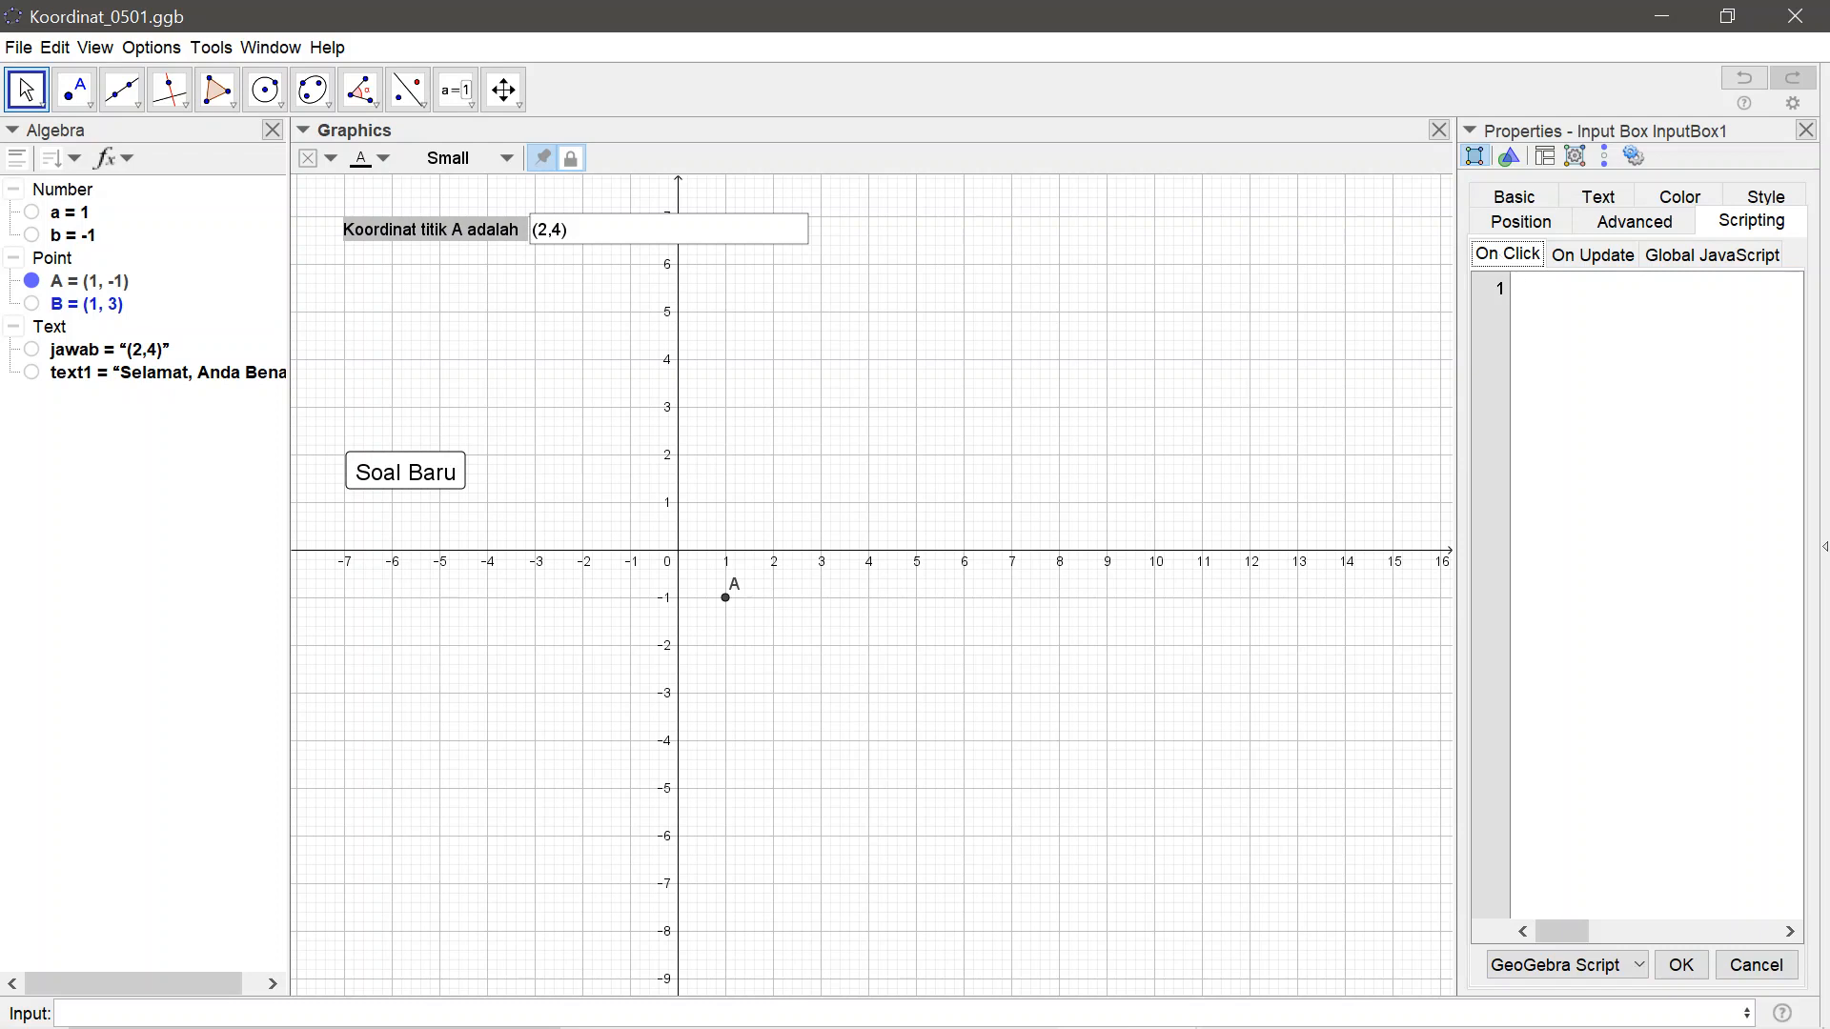
pyautogui.click(1517, 288)
pyautogui.write('SetValue[')
pyautogui.write('B,%')
pyautogui.write('0')
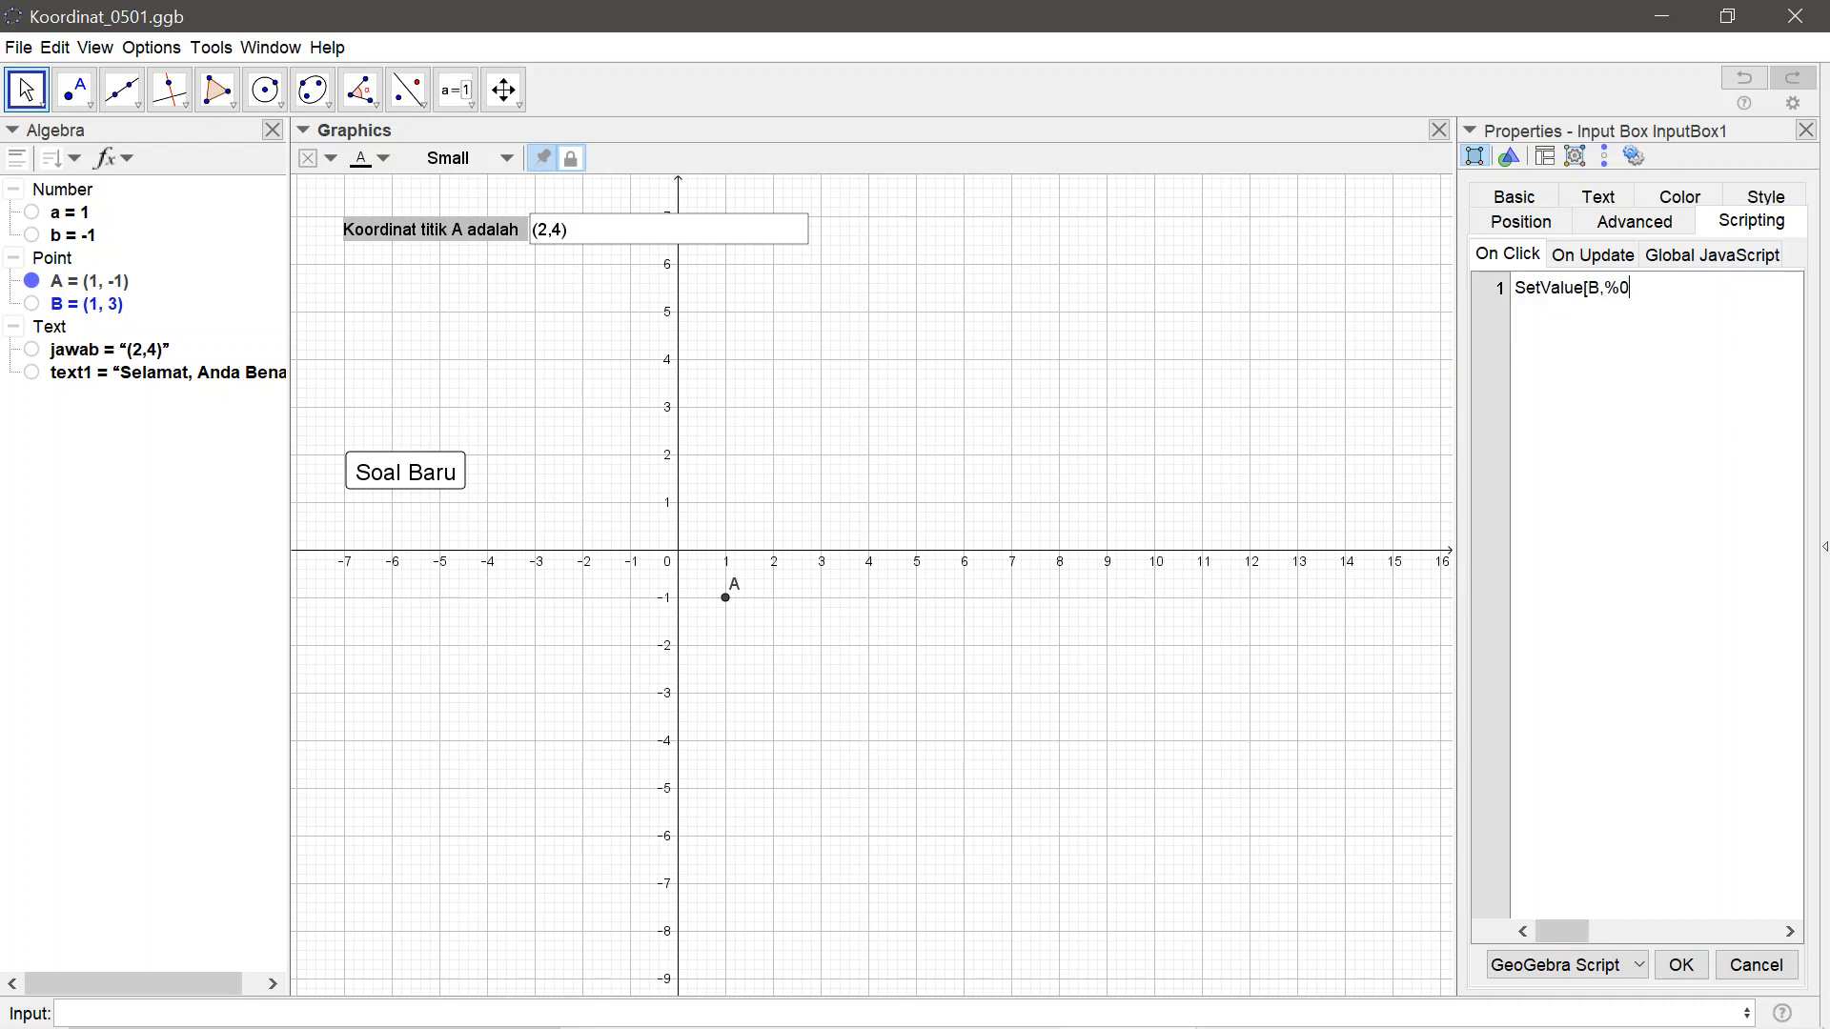
pyautogui.write(']')
pyautogui.click(1704, 968)
pyautogui.click(1808, 132)
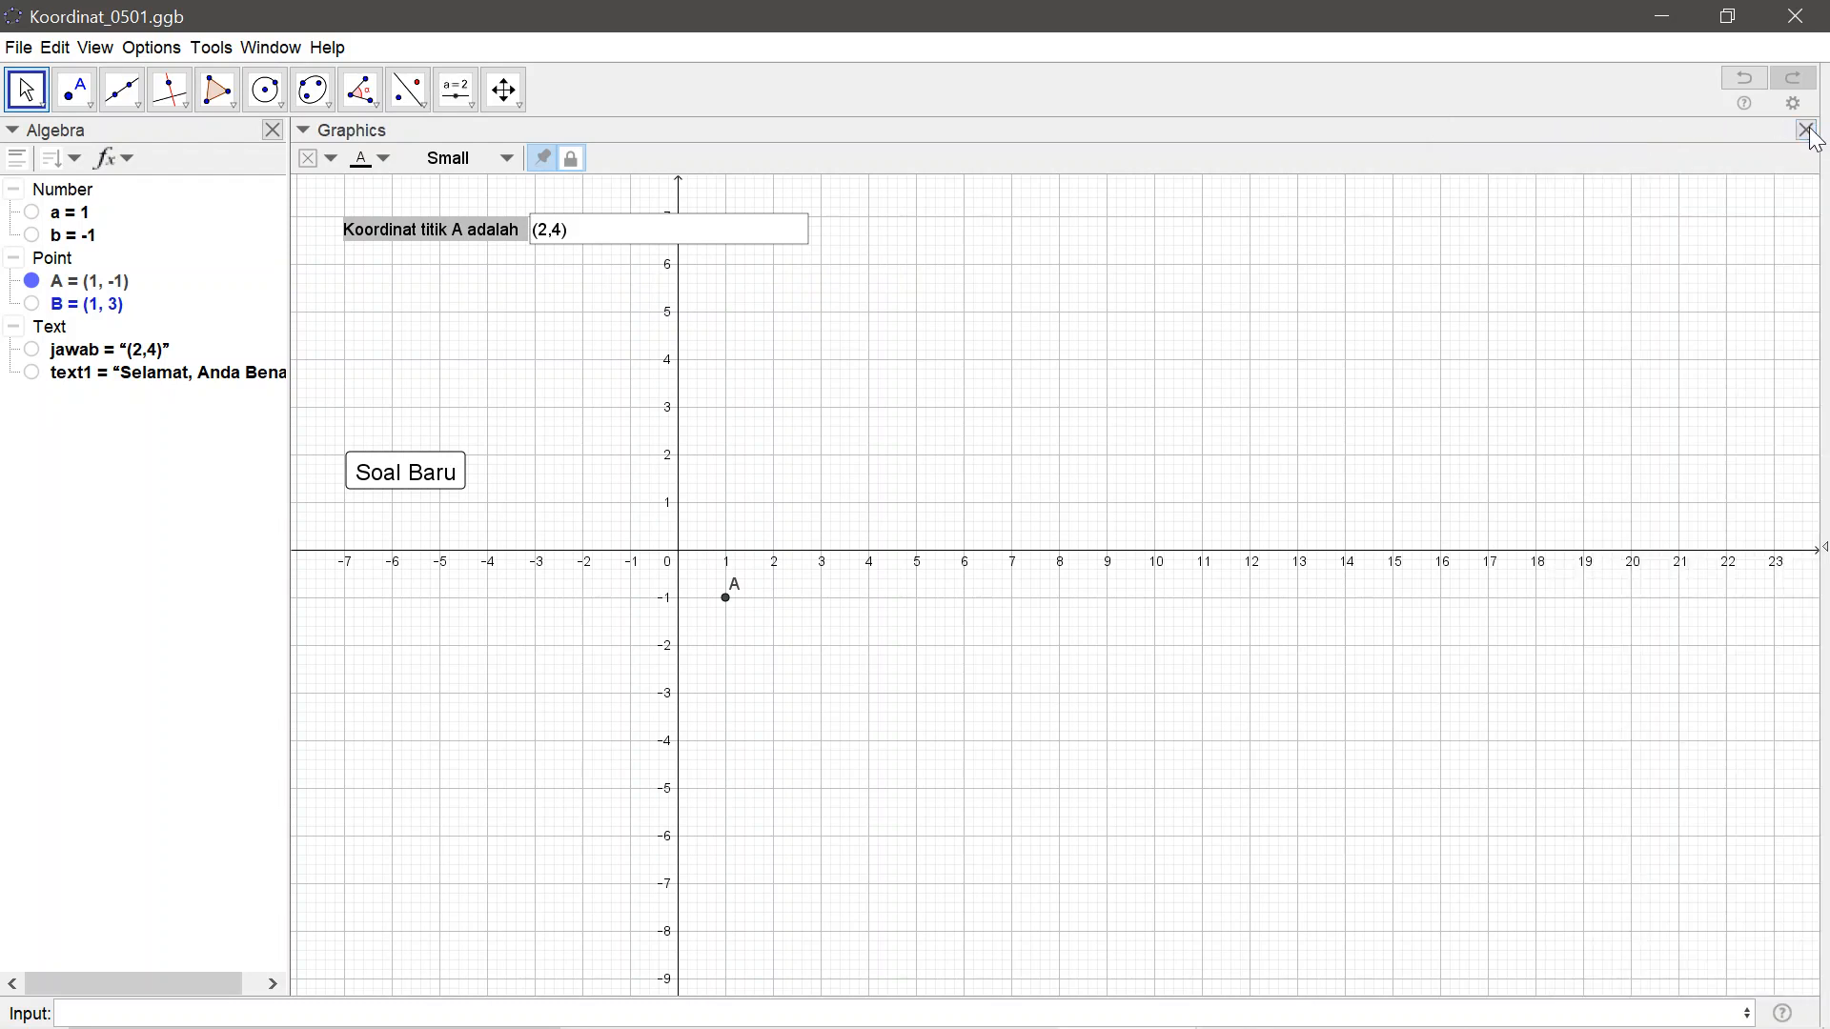
# Replace the answer in the input box with (3,4) to test that point B follows it
pyautogui.click(625, 237)
pyautogui.press('BackSpace')
pyautogui.press('BackSpace')
pyautogui.press('BackSpace')
pyautogui.press('BackSpace')
pyautogui.press('BackSpace')
pyautogui.write('(3,4')
pyautogui.press('Return')
# Add SetValue[jawab,""] as a second line to the Soal Baru button's On Click script and test it with a new question
pyautogui.click(392, 467)
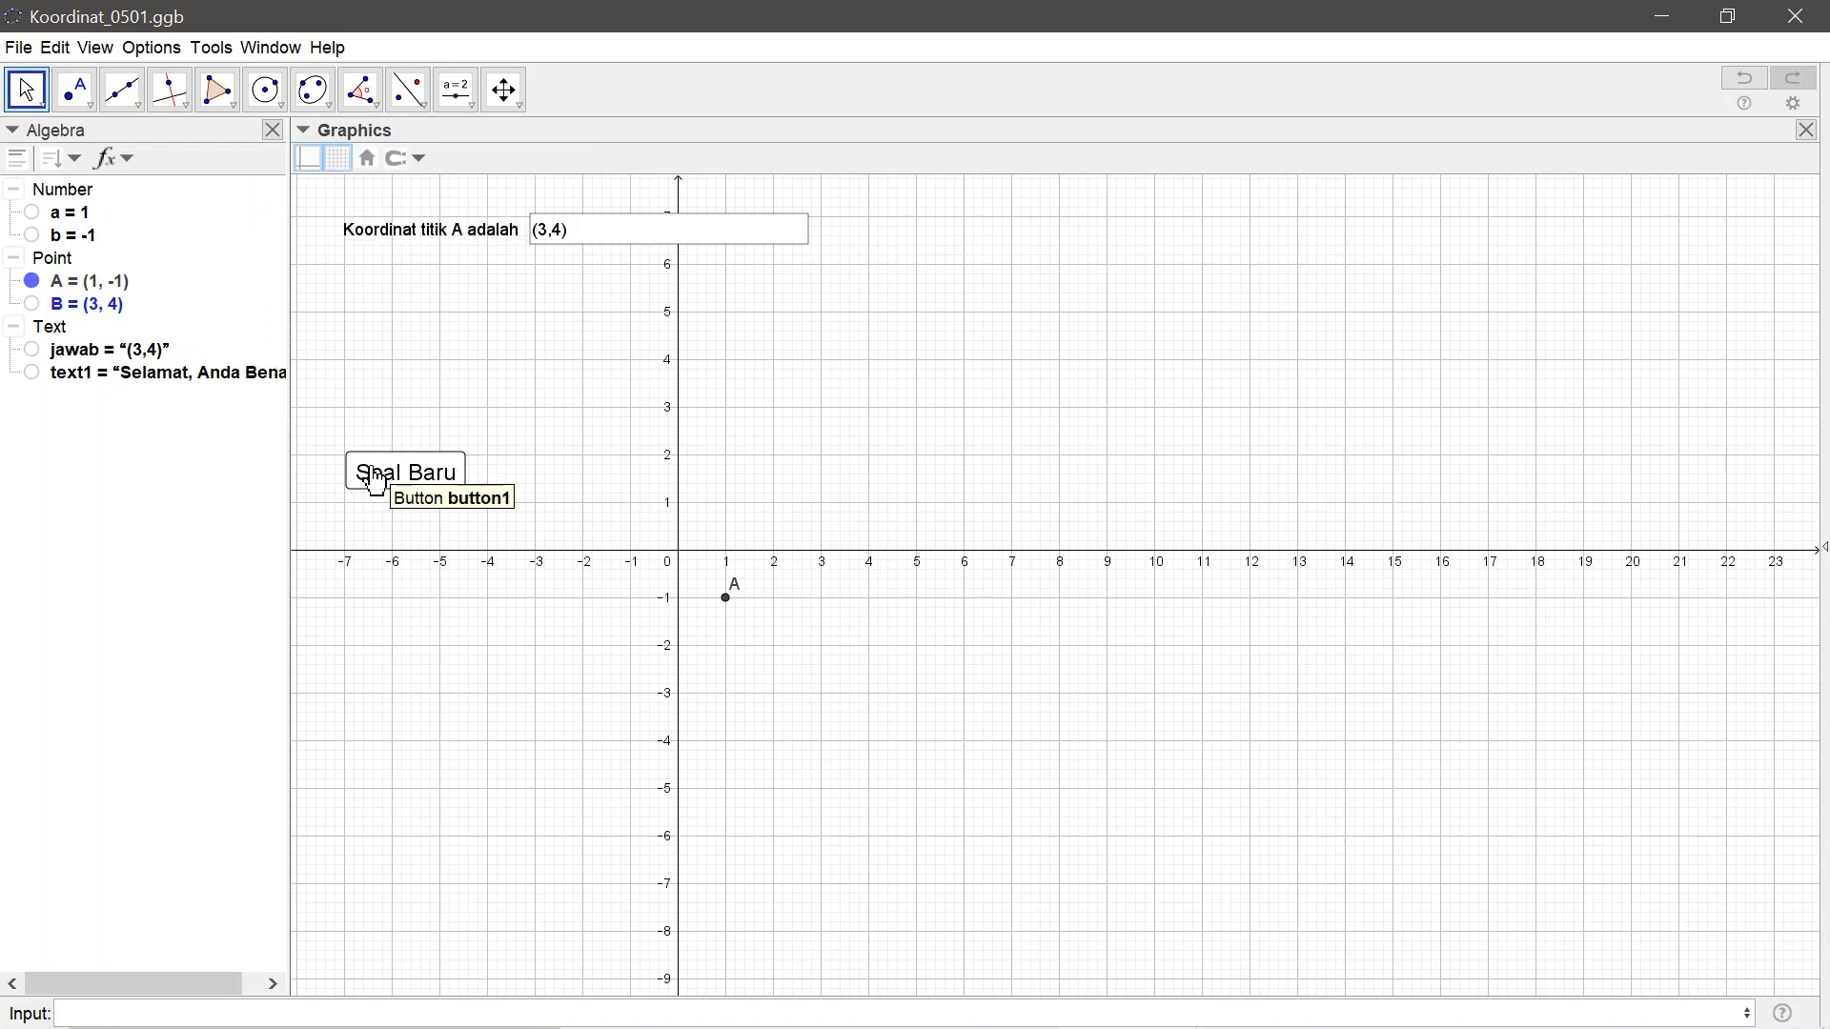
pyautogui.rightClick(372, 468)
pyautogui.click(479, 684)
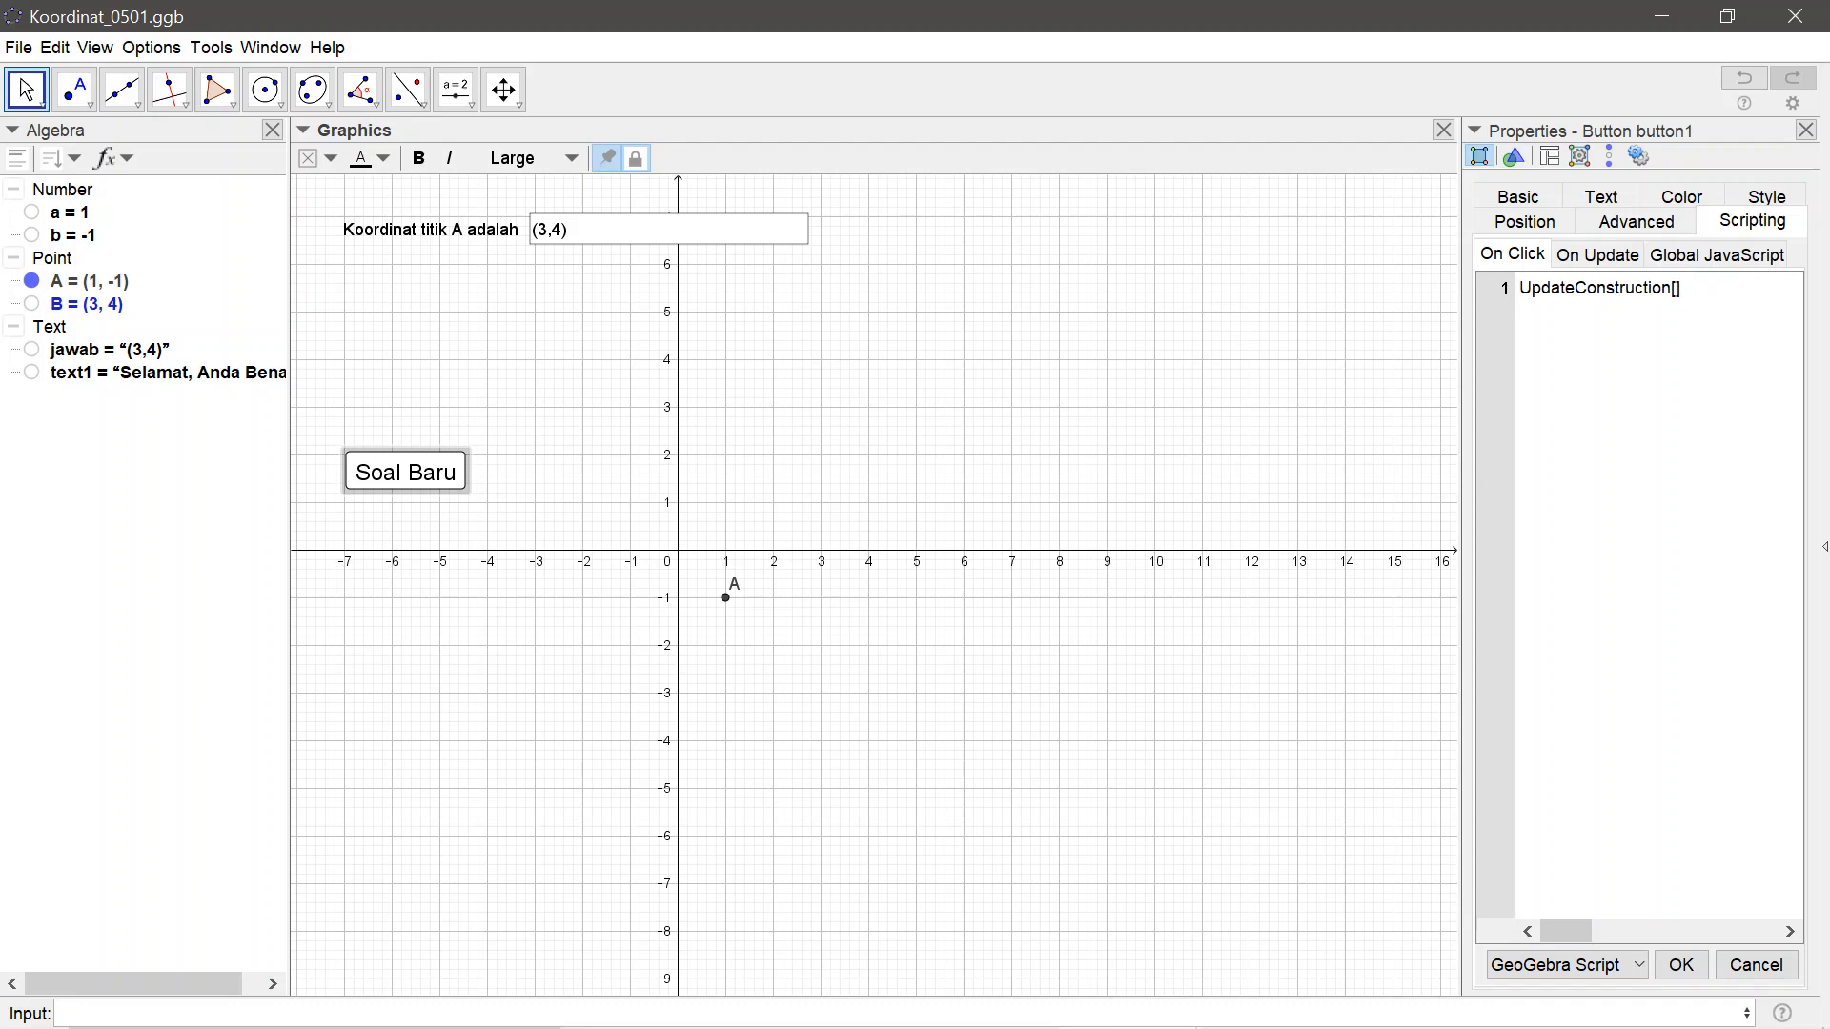
pyautogui.press('Return')
pyautogui.write('SetValue[')
pyautogui.write('jawab')
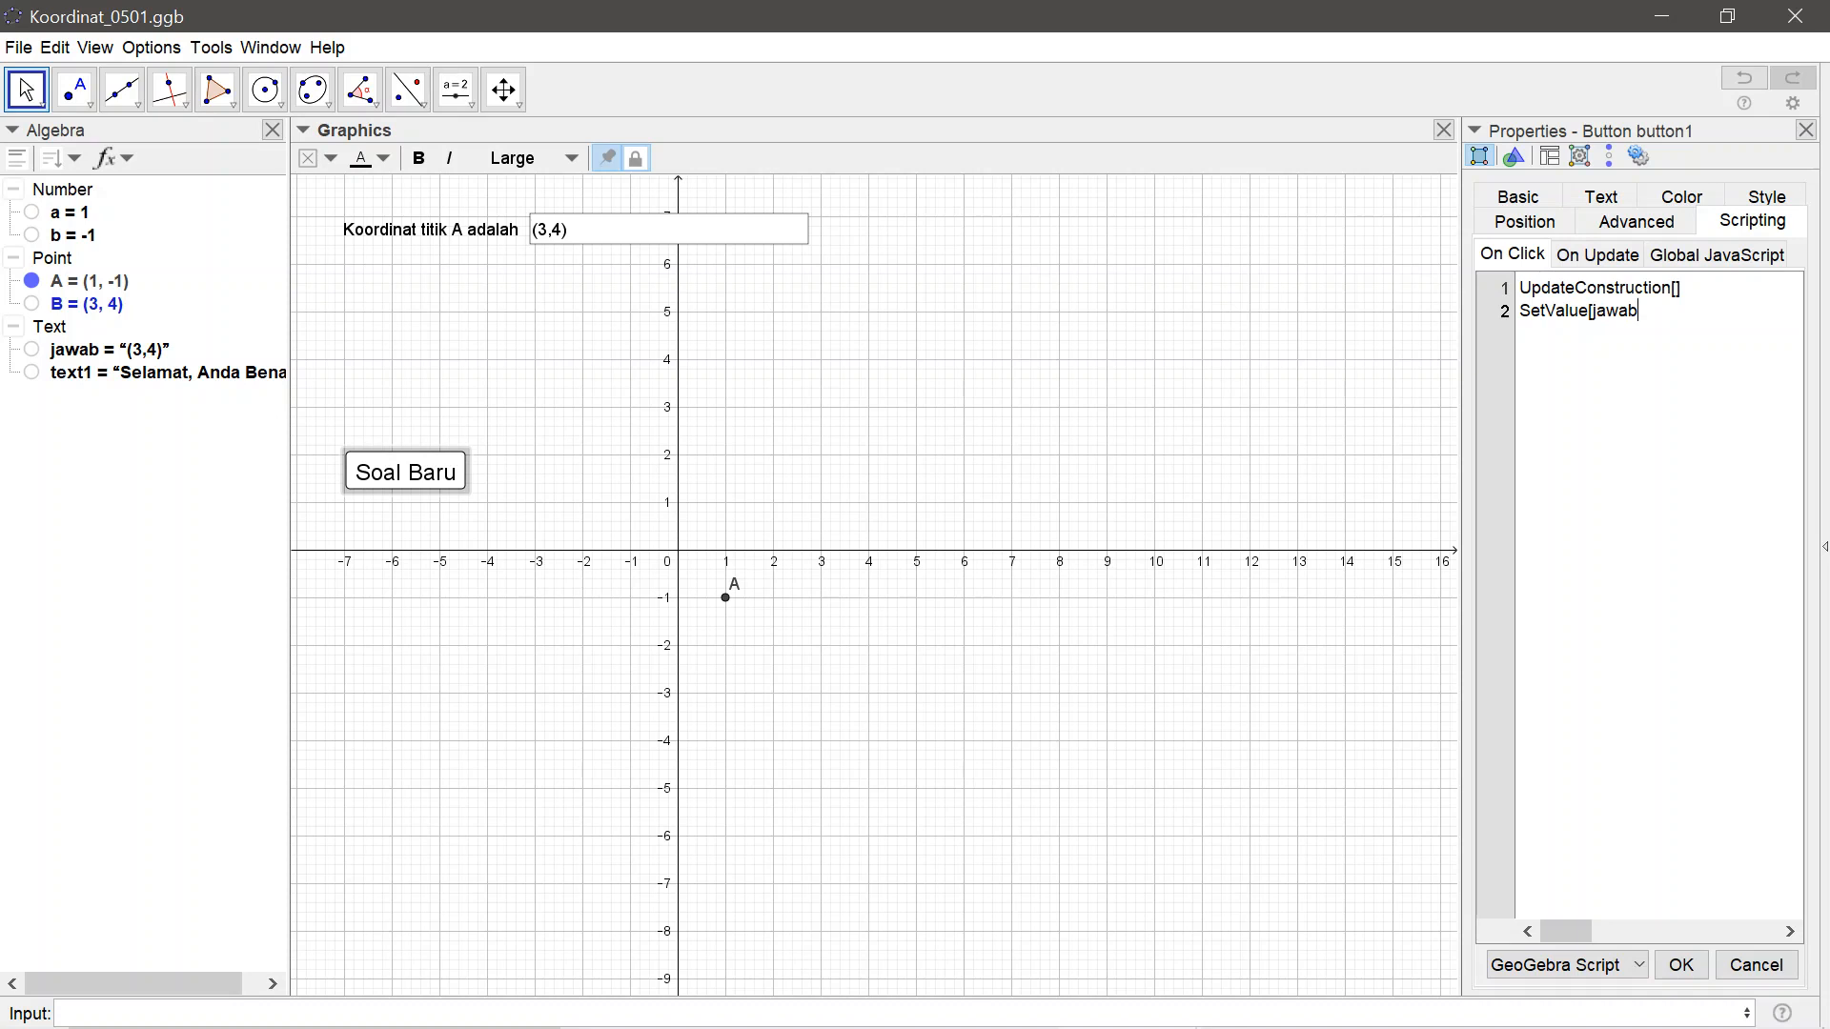
pyautogui.write(',""')
pyautogui.press('BackSpace')
pyautogui.press('BackSpace')
pyautogui.write('""]')
pyautogui.click(1683, 965)
pyautogui.click(1807, 133)
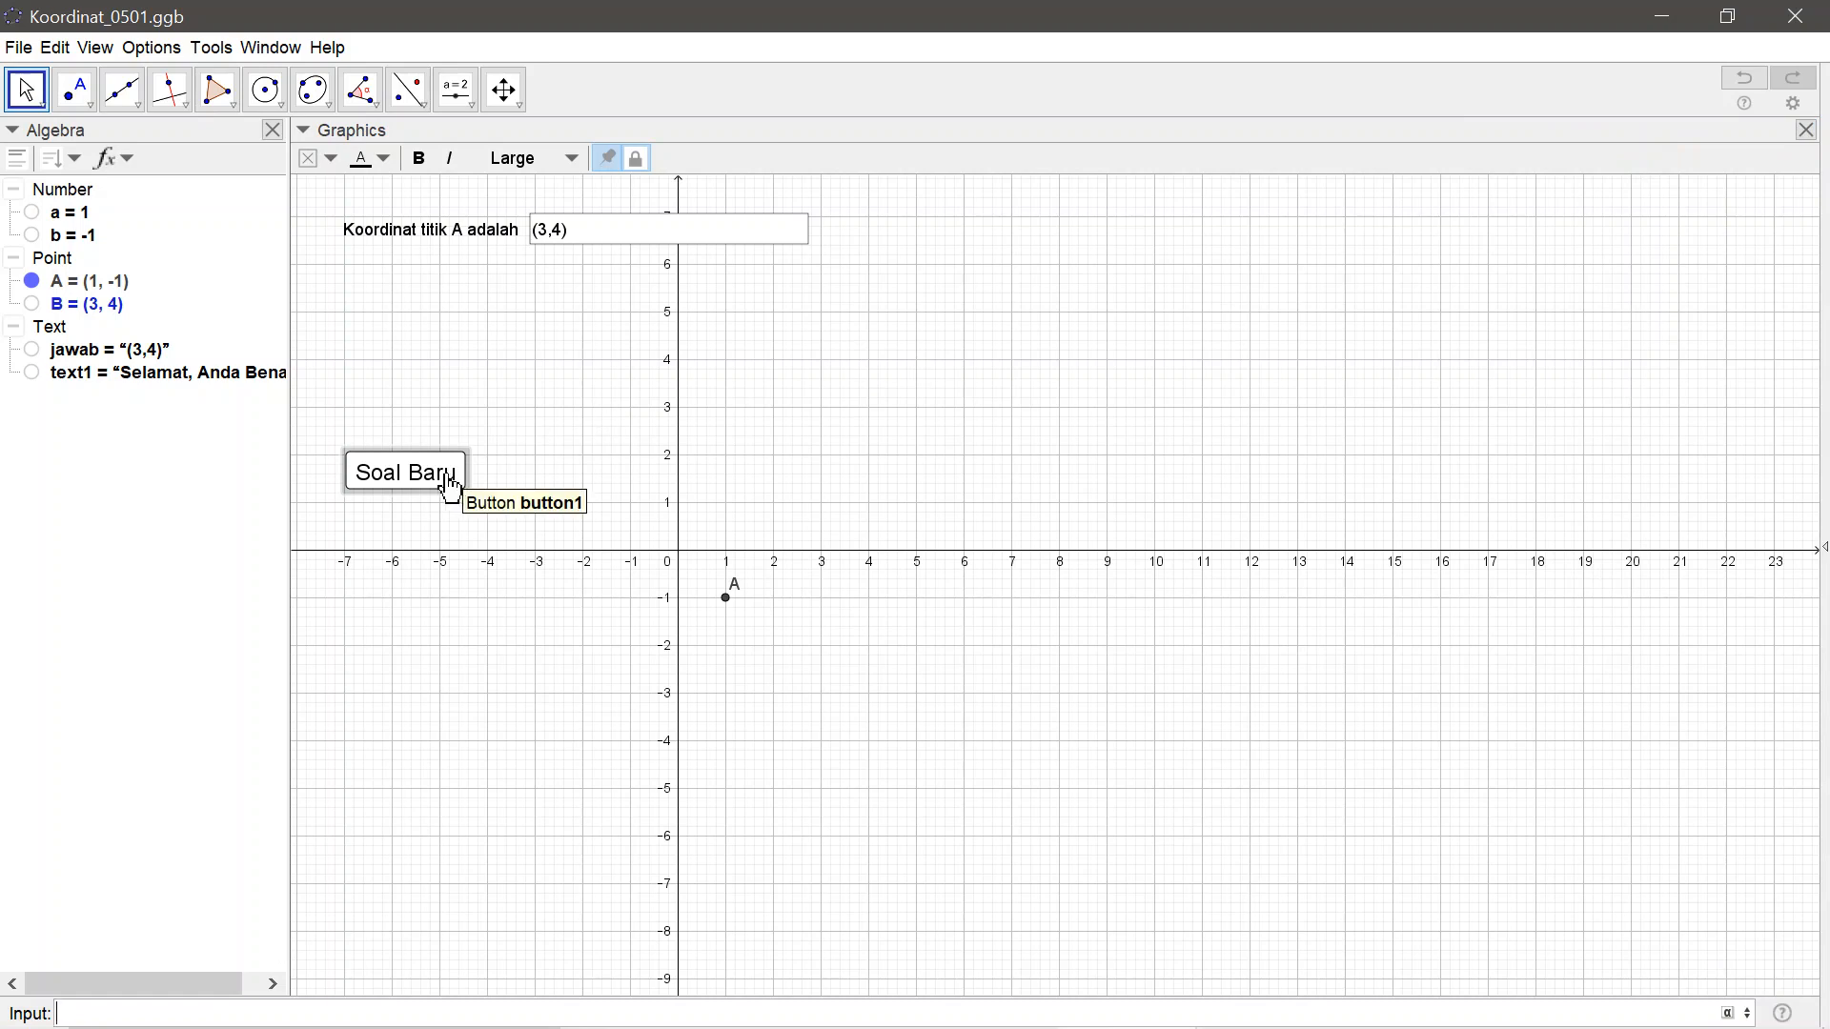
pyautogui.click(415, 491)
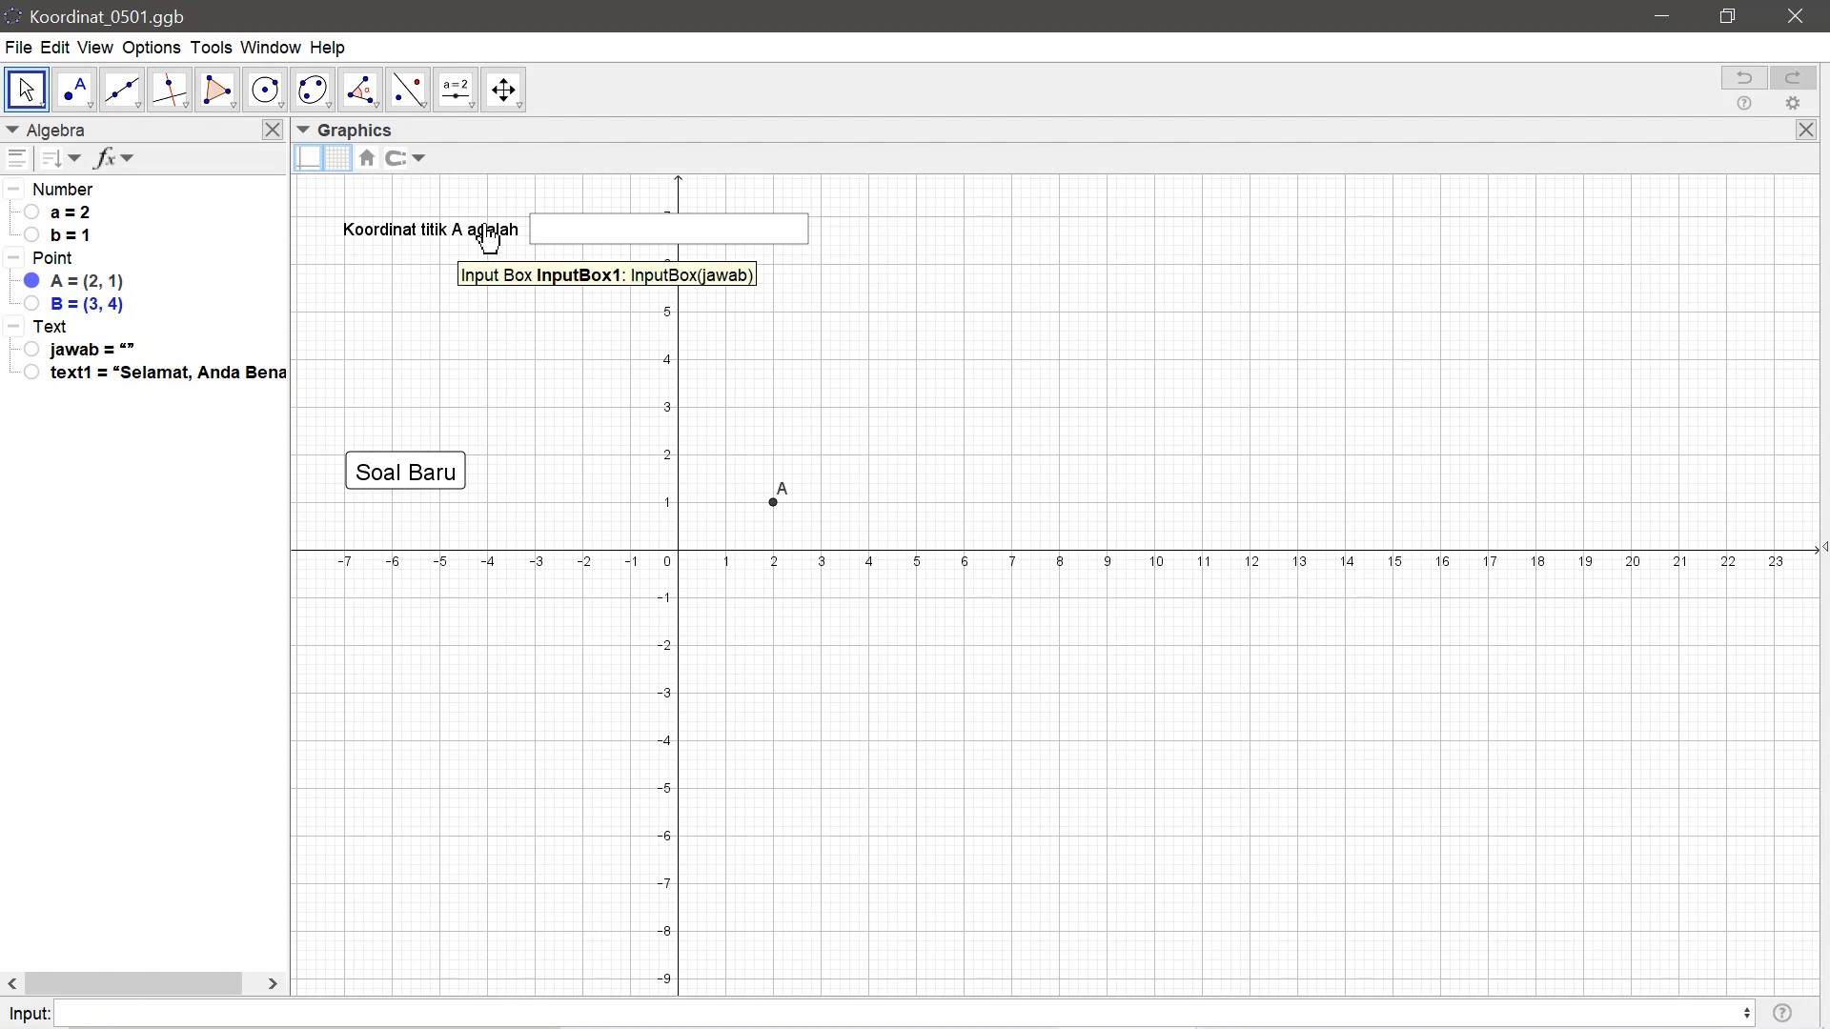
# Test the quiz with a wrong answer by entering (3,5) in the answer input box
pyautogui.click(577, 246)
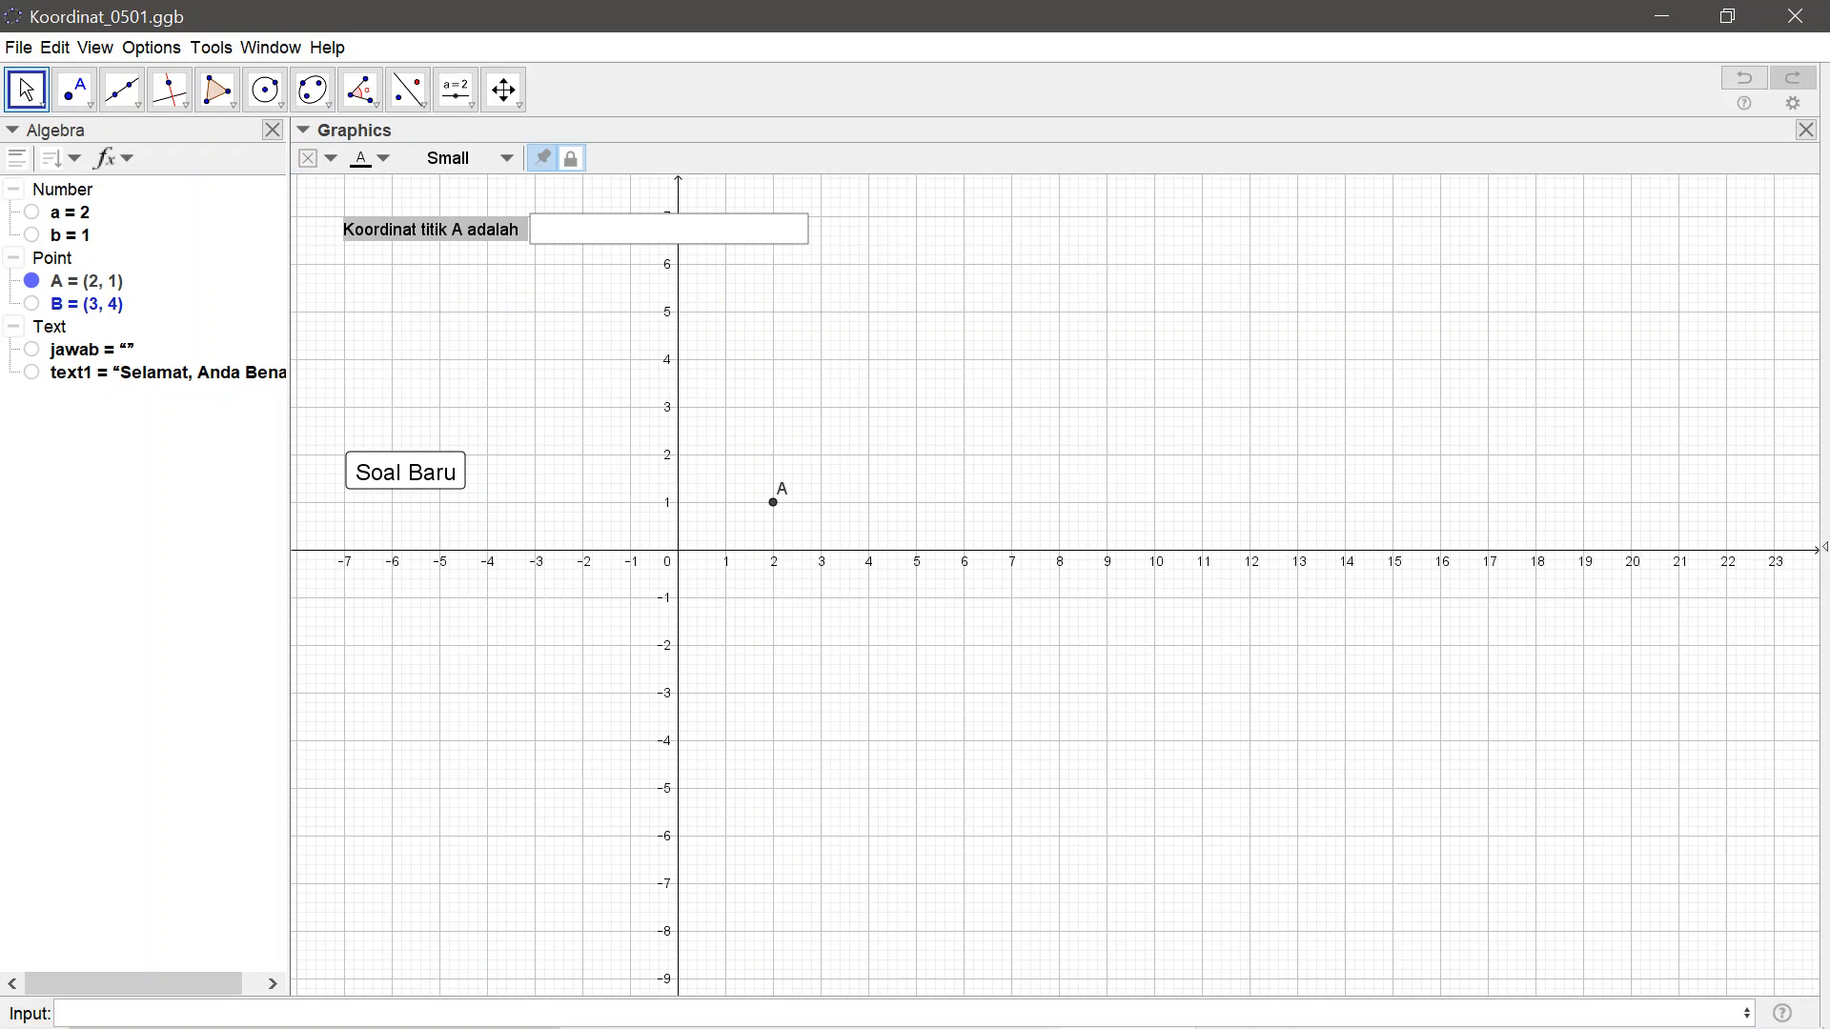
pyautogui.write('(')
pyautogui.write('3,5')
pyautogui.press('Return')
# Replace the answer in the input box with (2,1) to test the correct coordinates of point A
pyautogui.click(606, 242)
pyautogui.press('BackSpace')
pyautogui.press('BackSpace')
pyautogui.press('BackSpace')
pyautogui.press('BackSpace')
pyautogui.press('BackSpace')
pyautogui.write('(2,1')
pyautogui.press('Return')
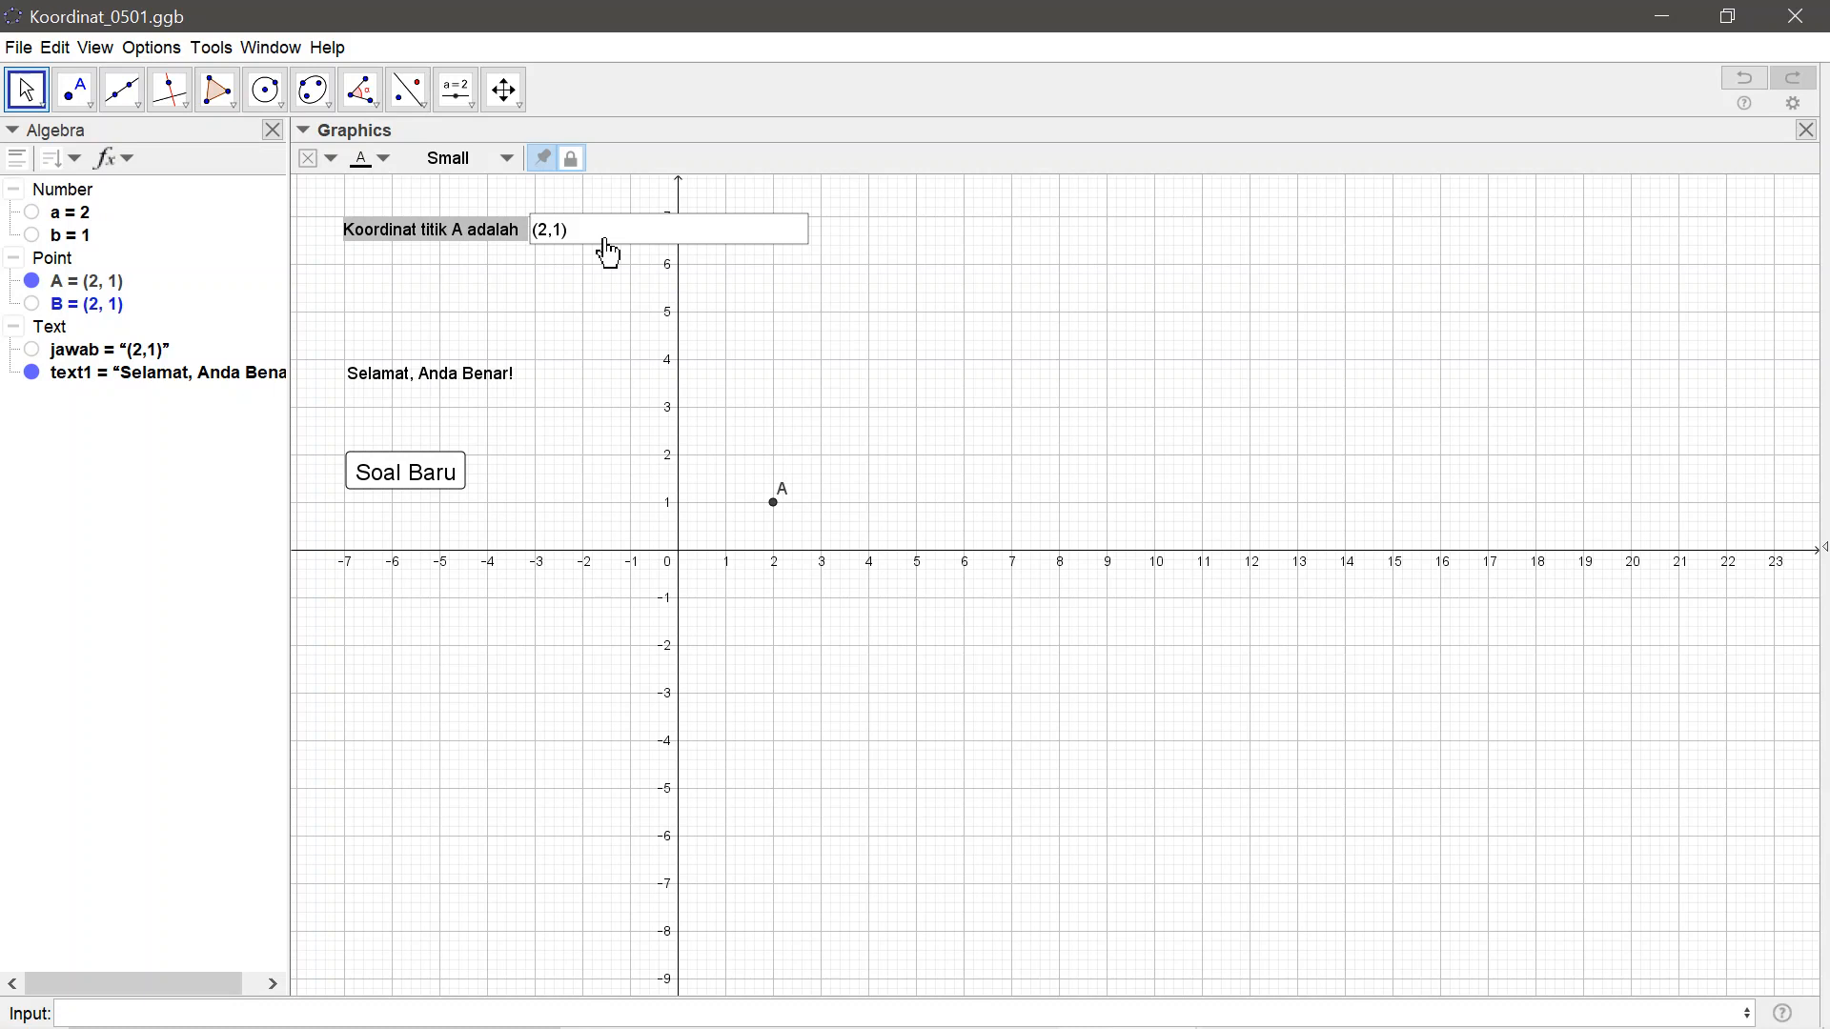
# Generate a new question with Soal Baru and answer it with (1,1)
pyautogui.click(377, 481)
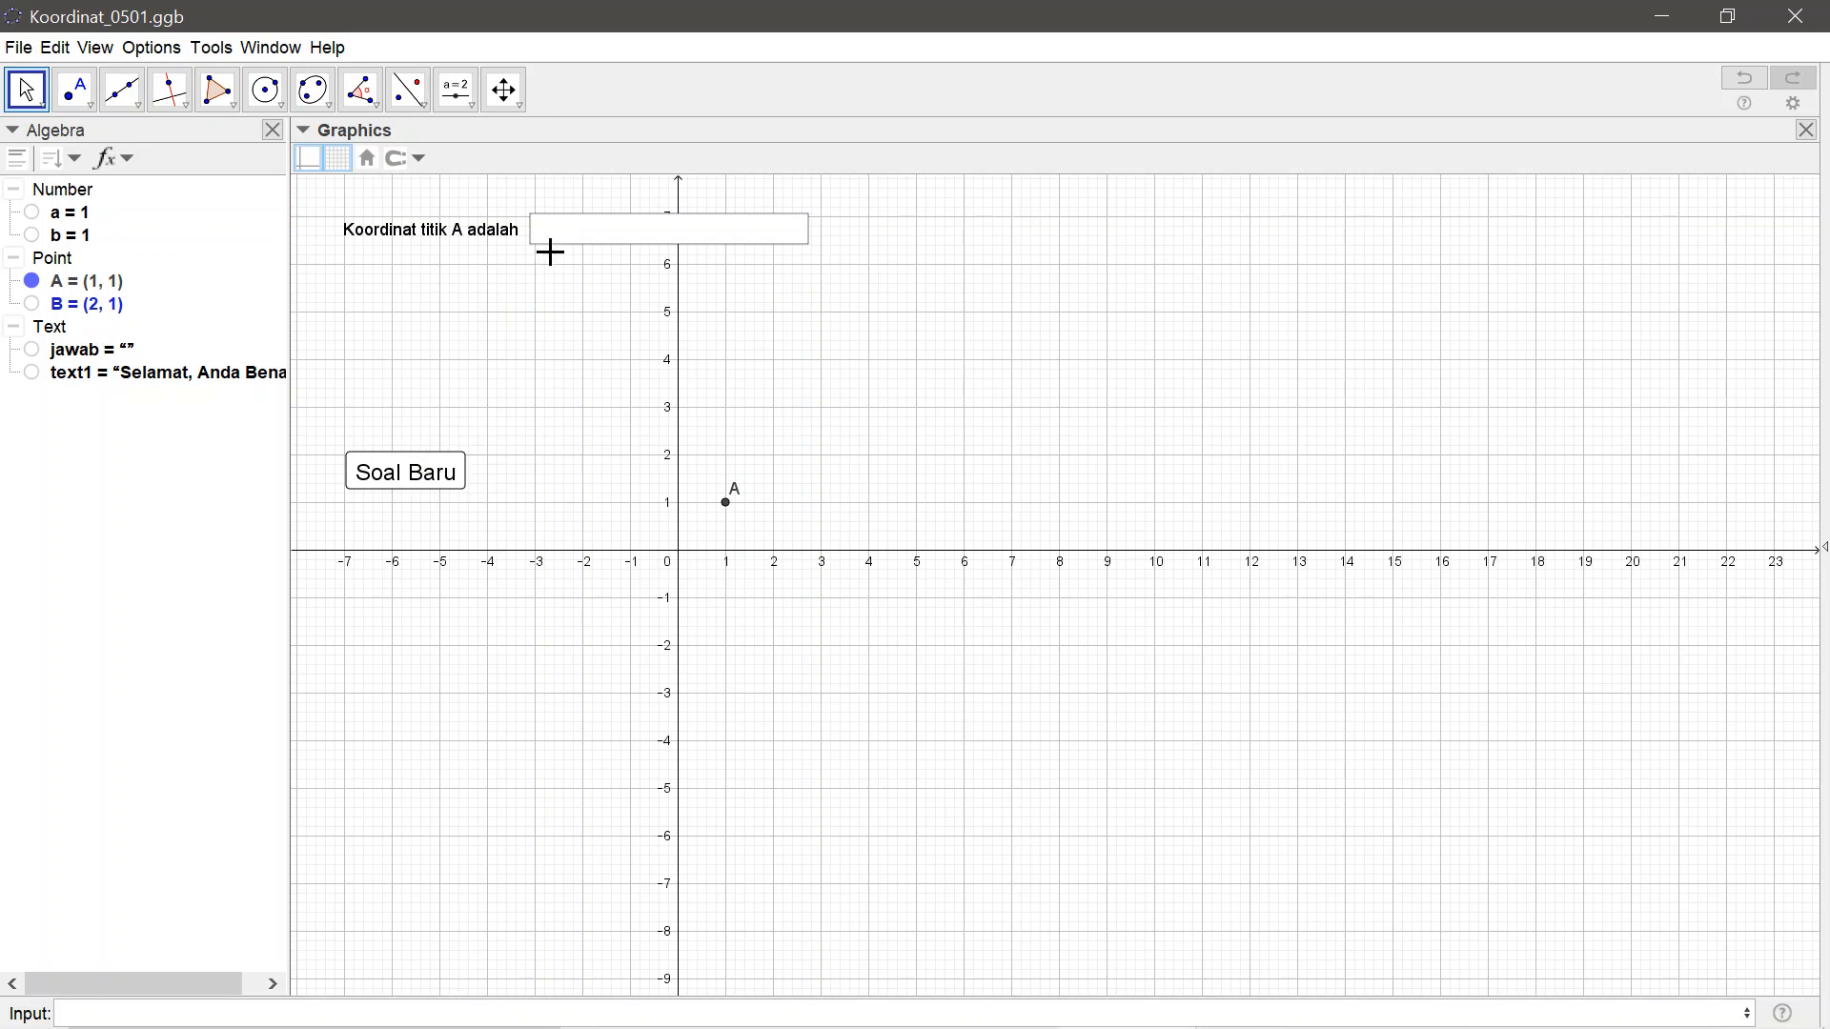
pyautogui.click(559, 237)
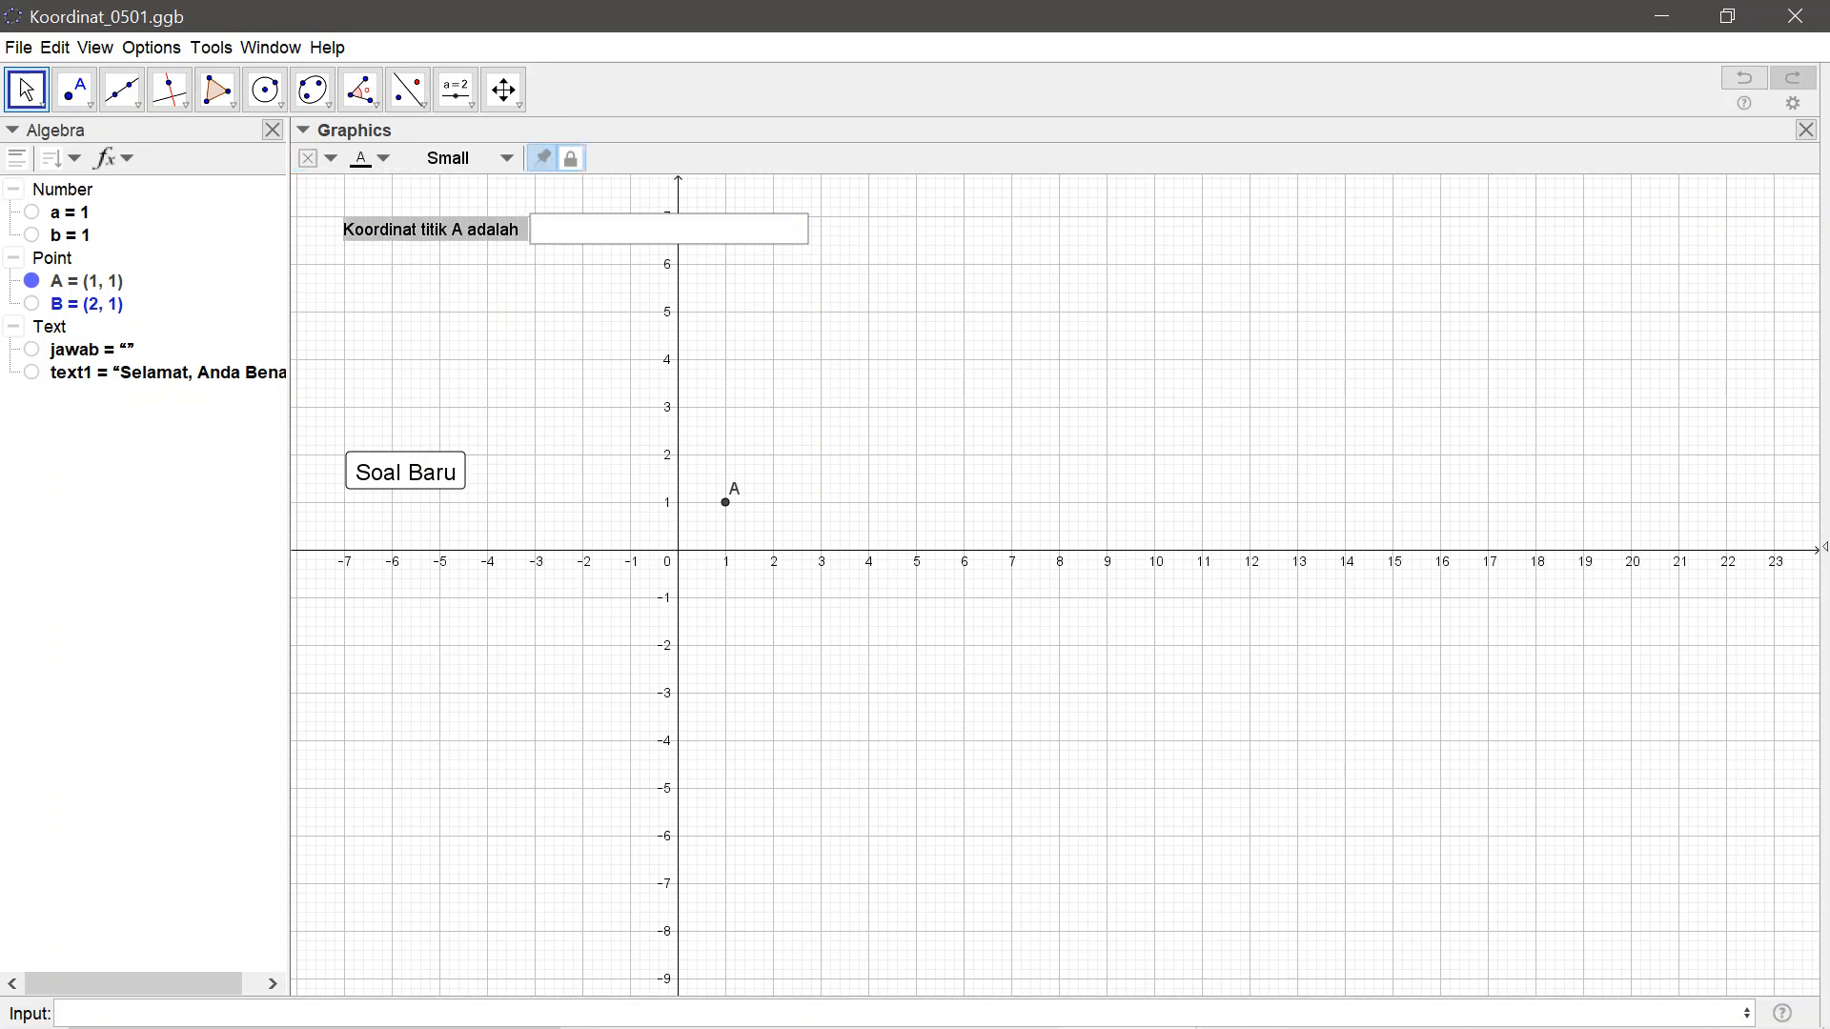
pyautogui.write('(1,1')
pyautogui.press('Return')
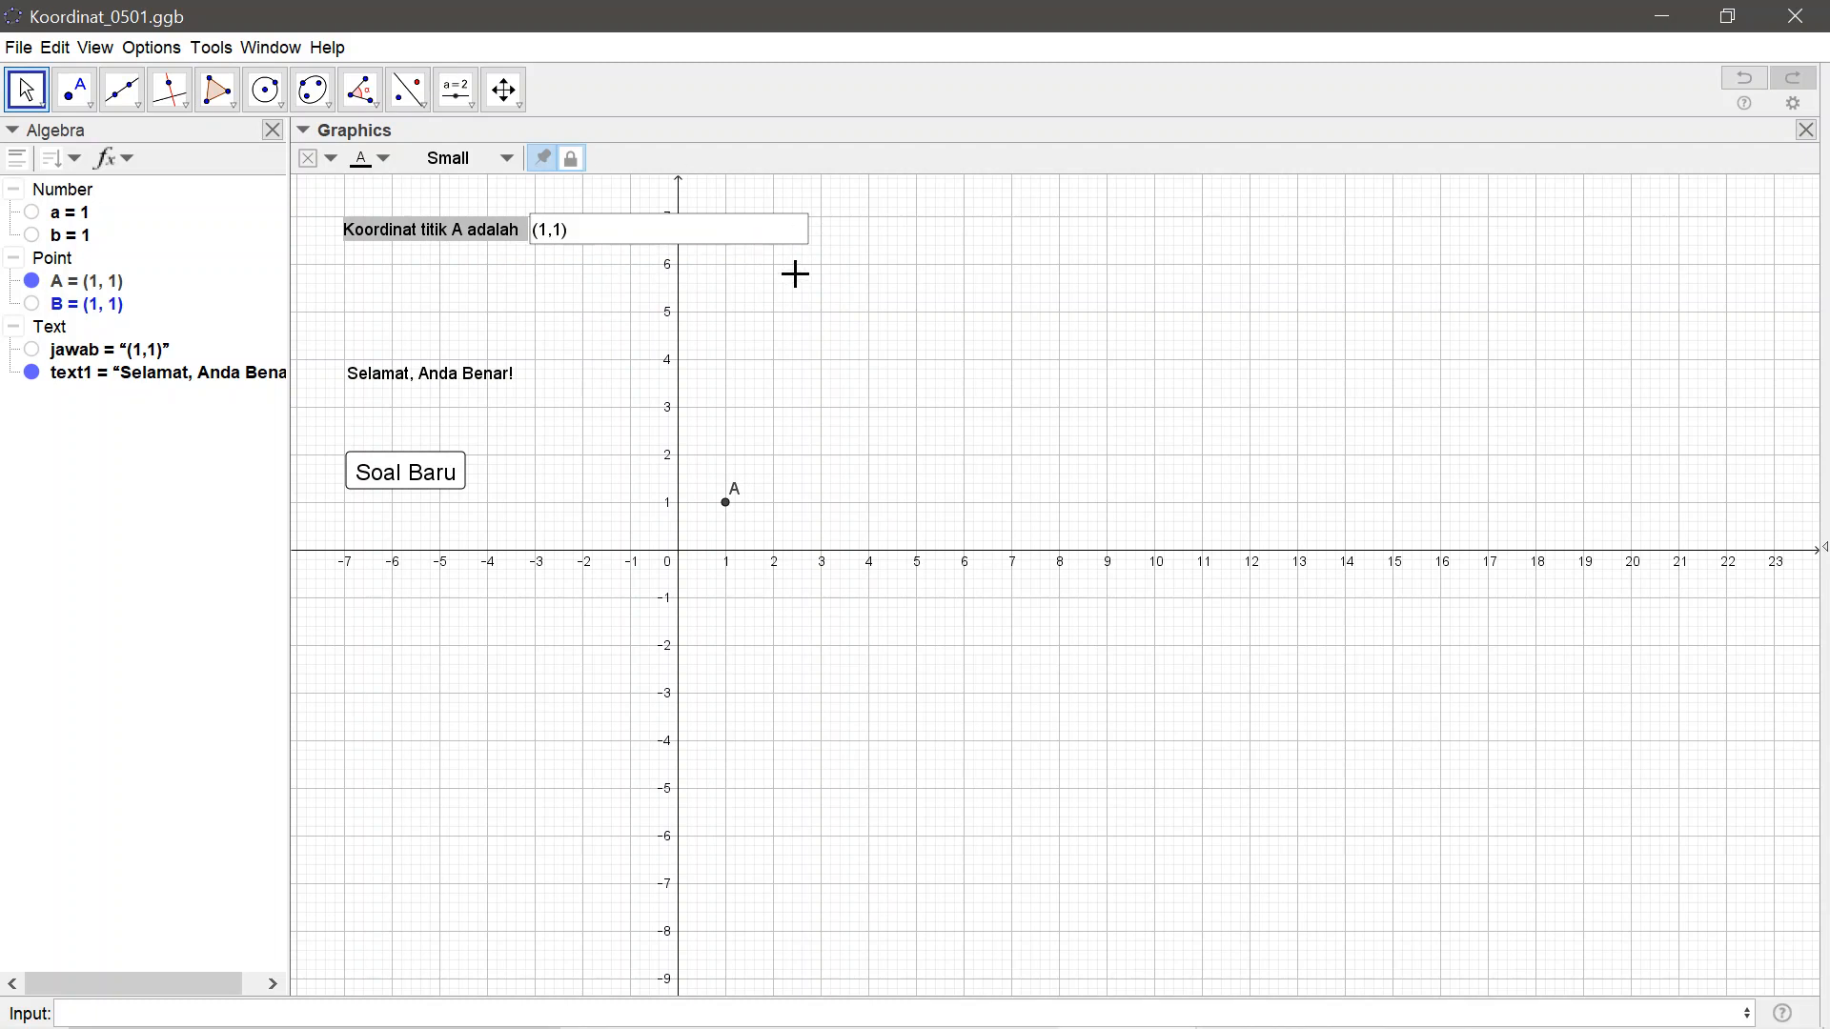
# Set the answer input box's length to 6 in its style properties and close the properties
pyautogui.rightClick(428, 243)
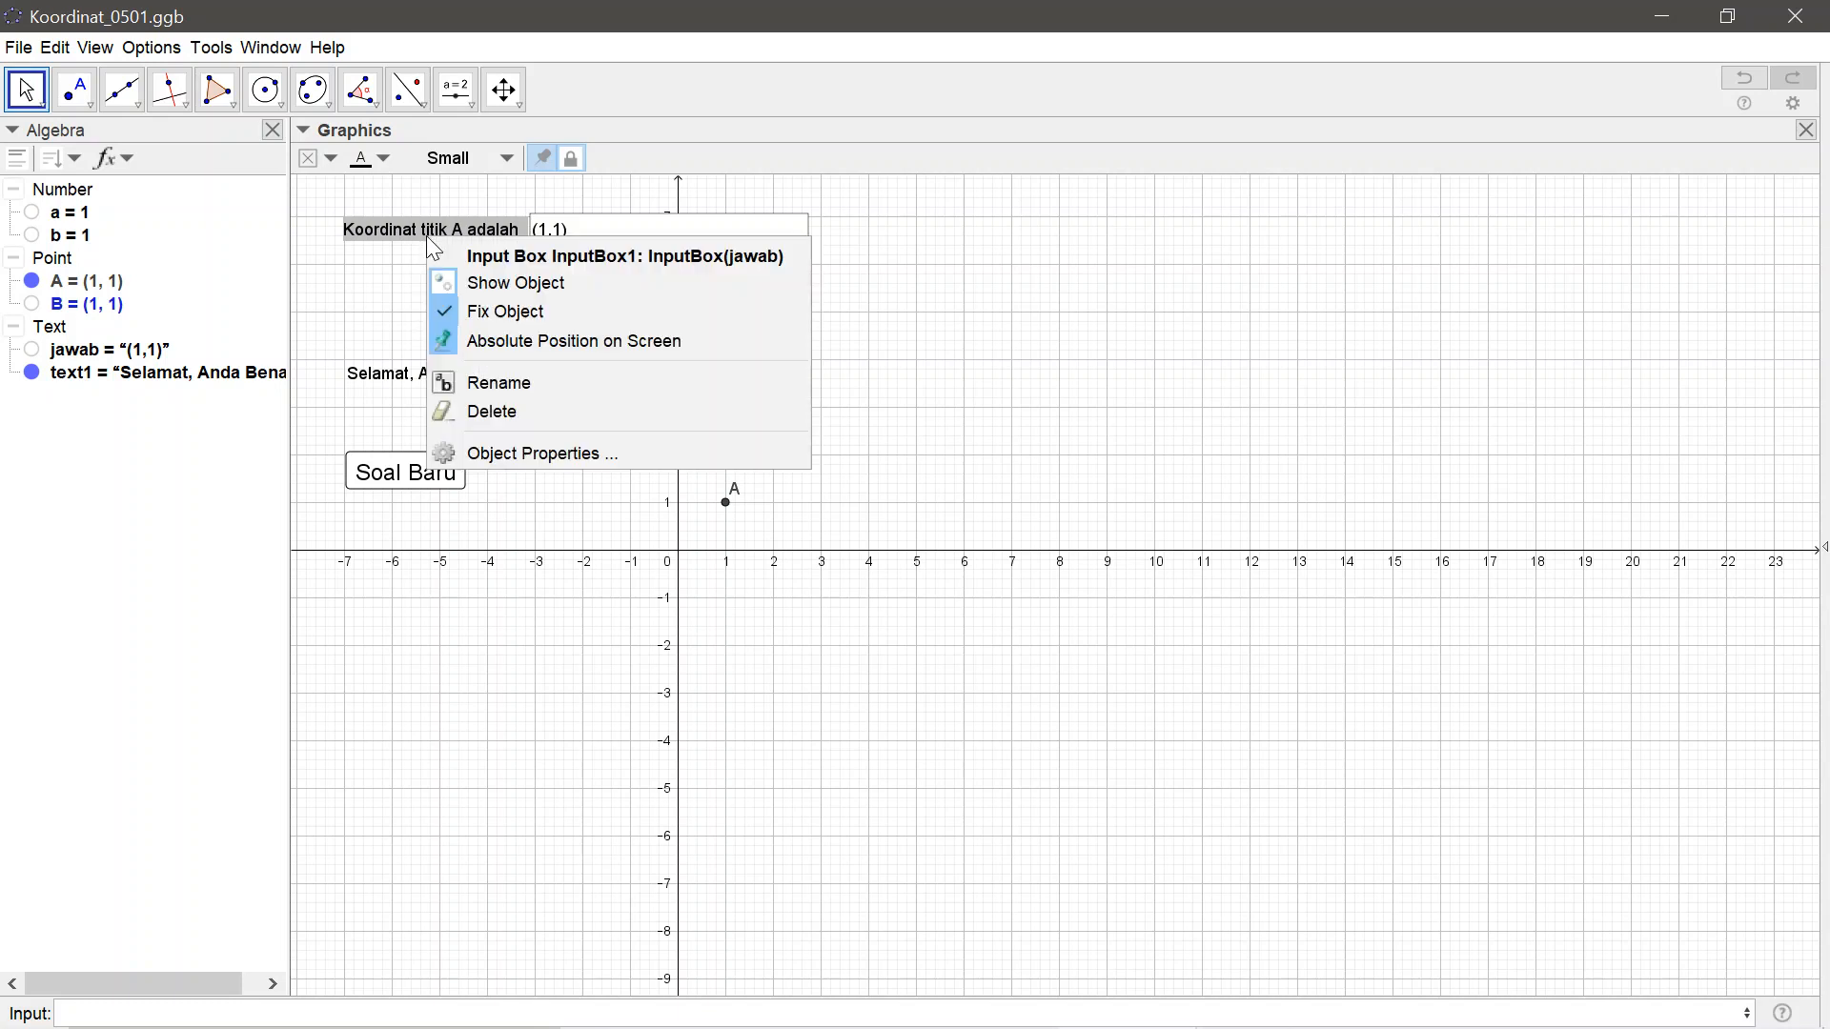
pyautogui.click(515, 454)
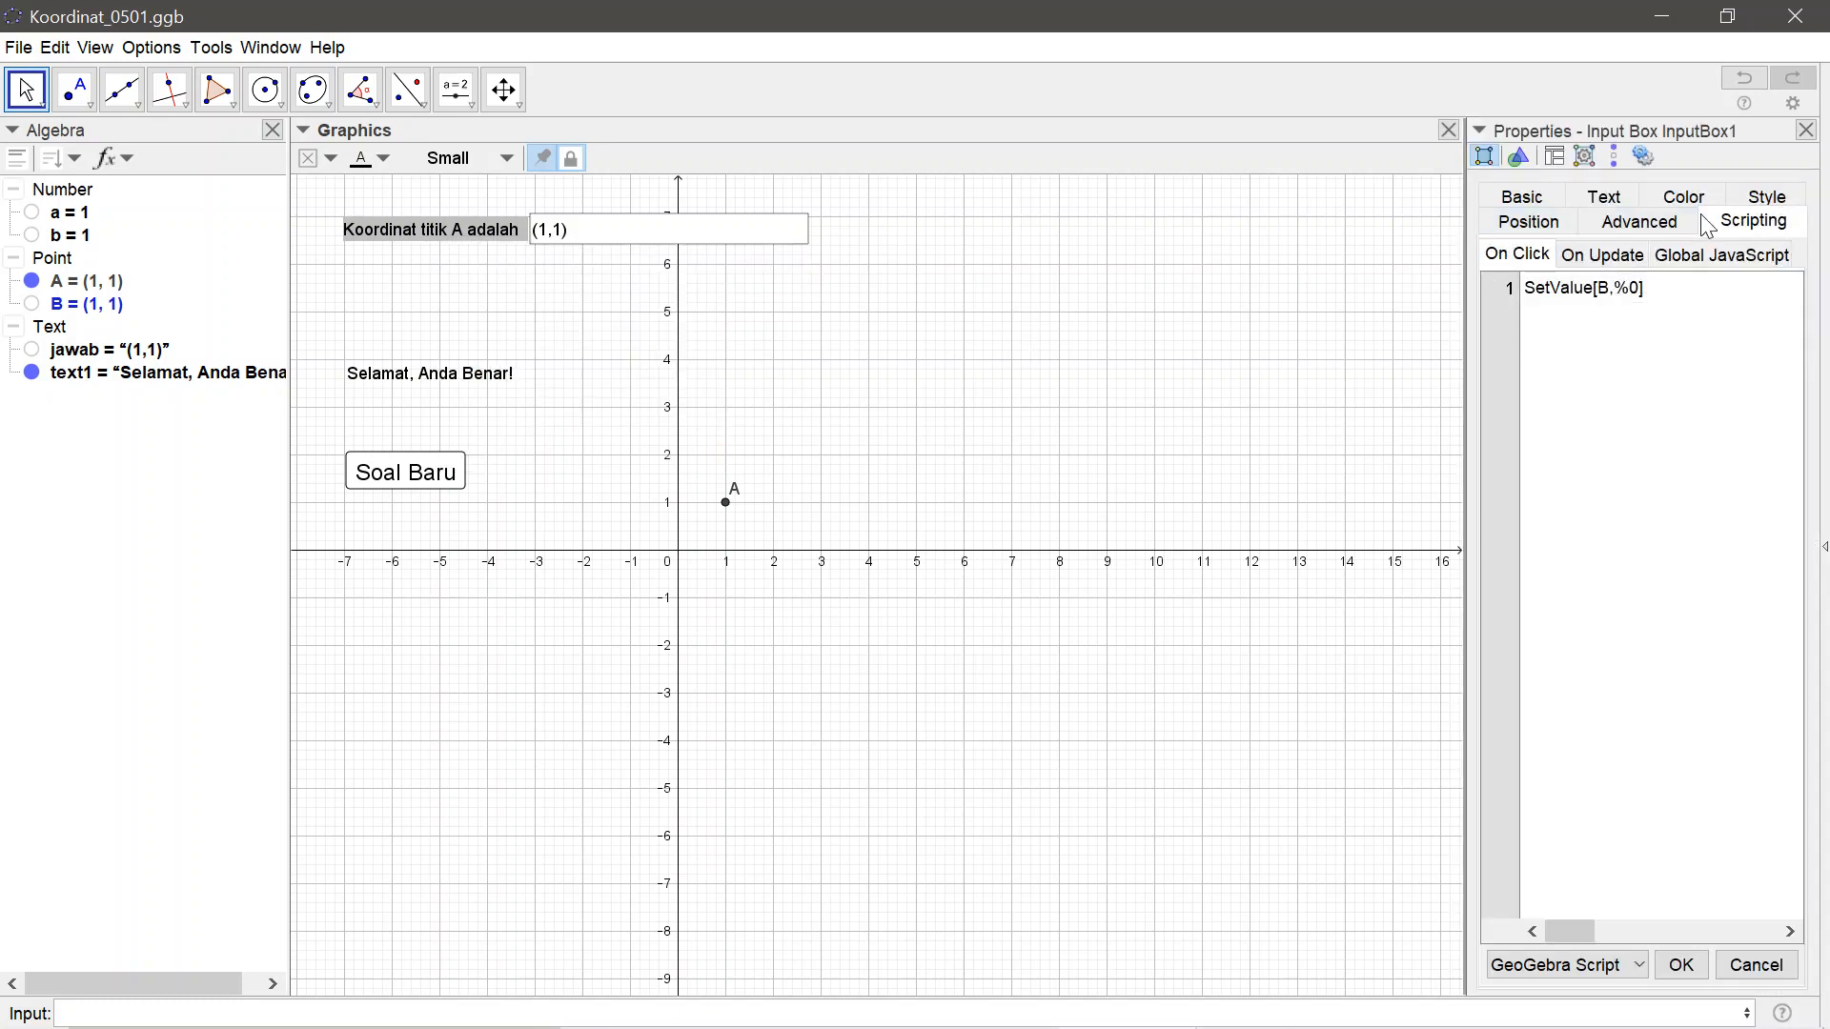
pyautogui.click(1766, 200)
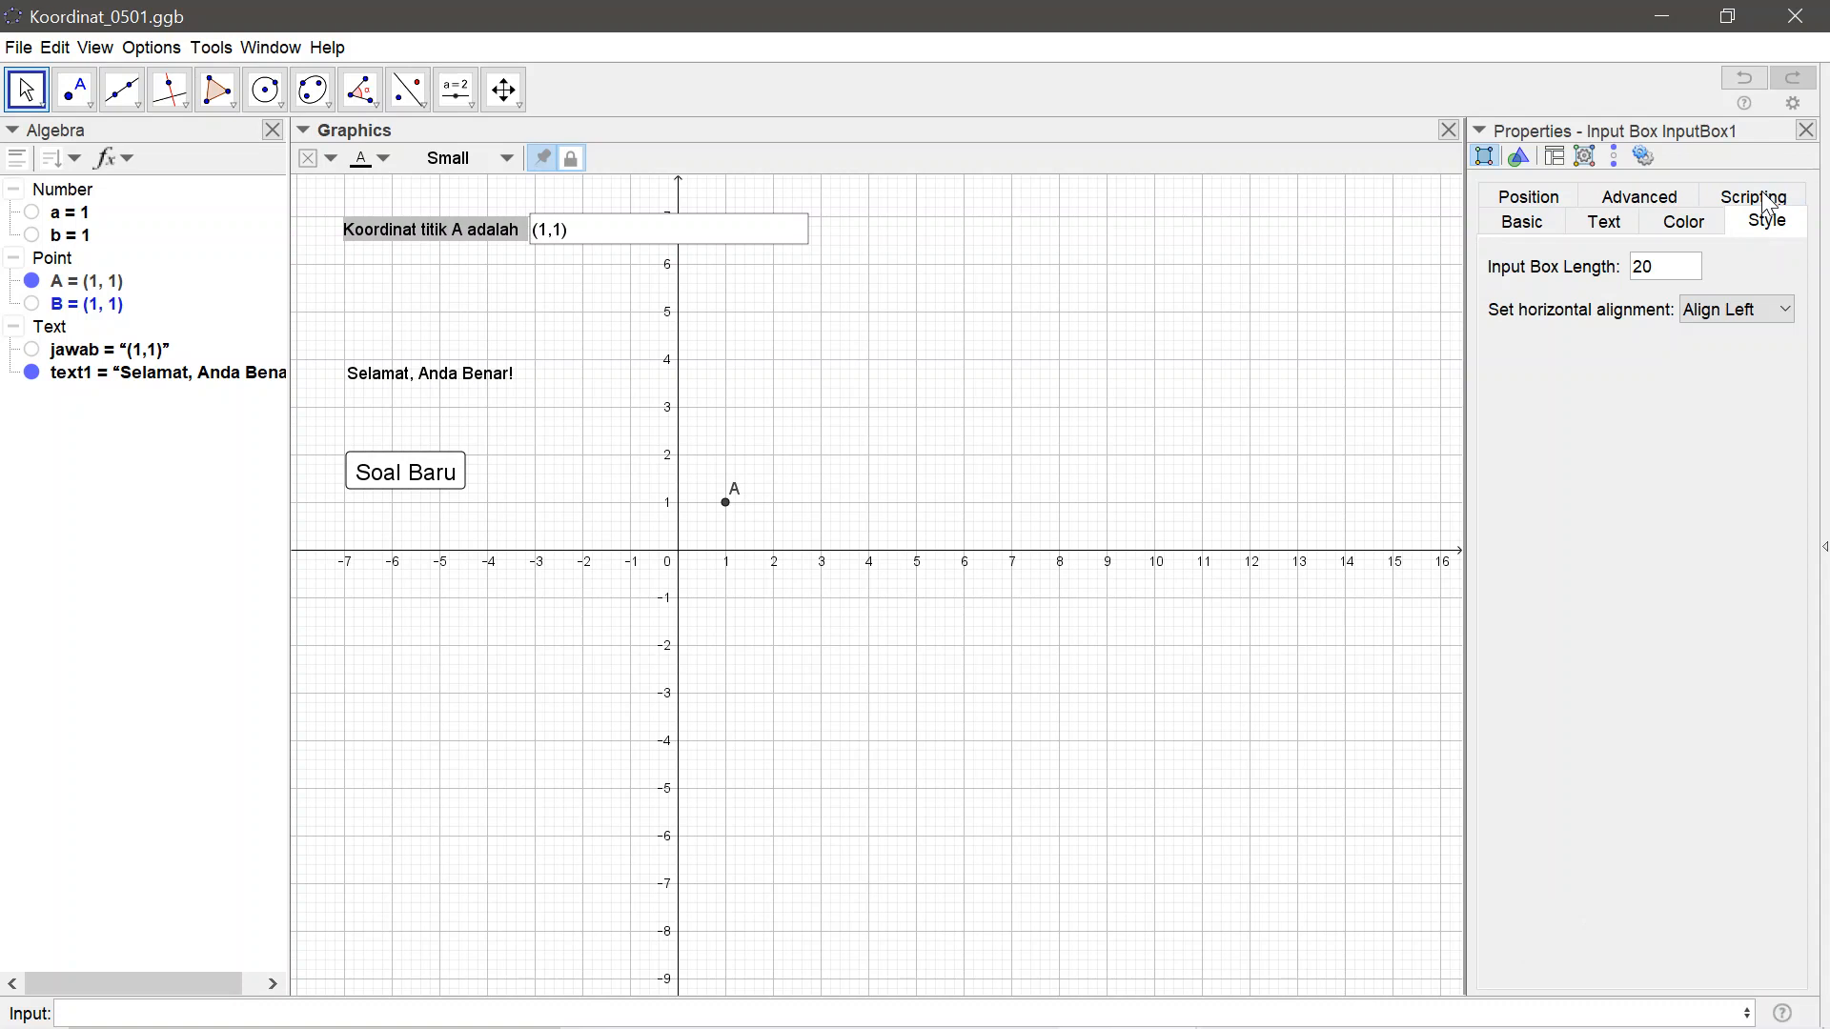
pyautogui.click(1674, 260)
pyautogui.write('6')
pyautogui.press('Return')
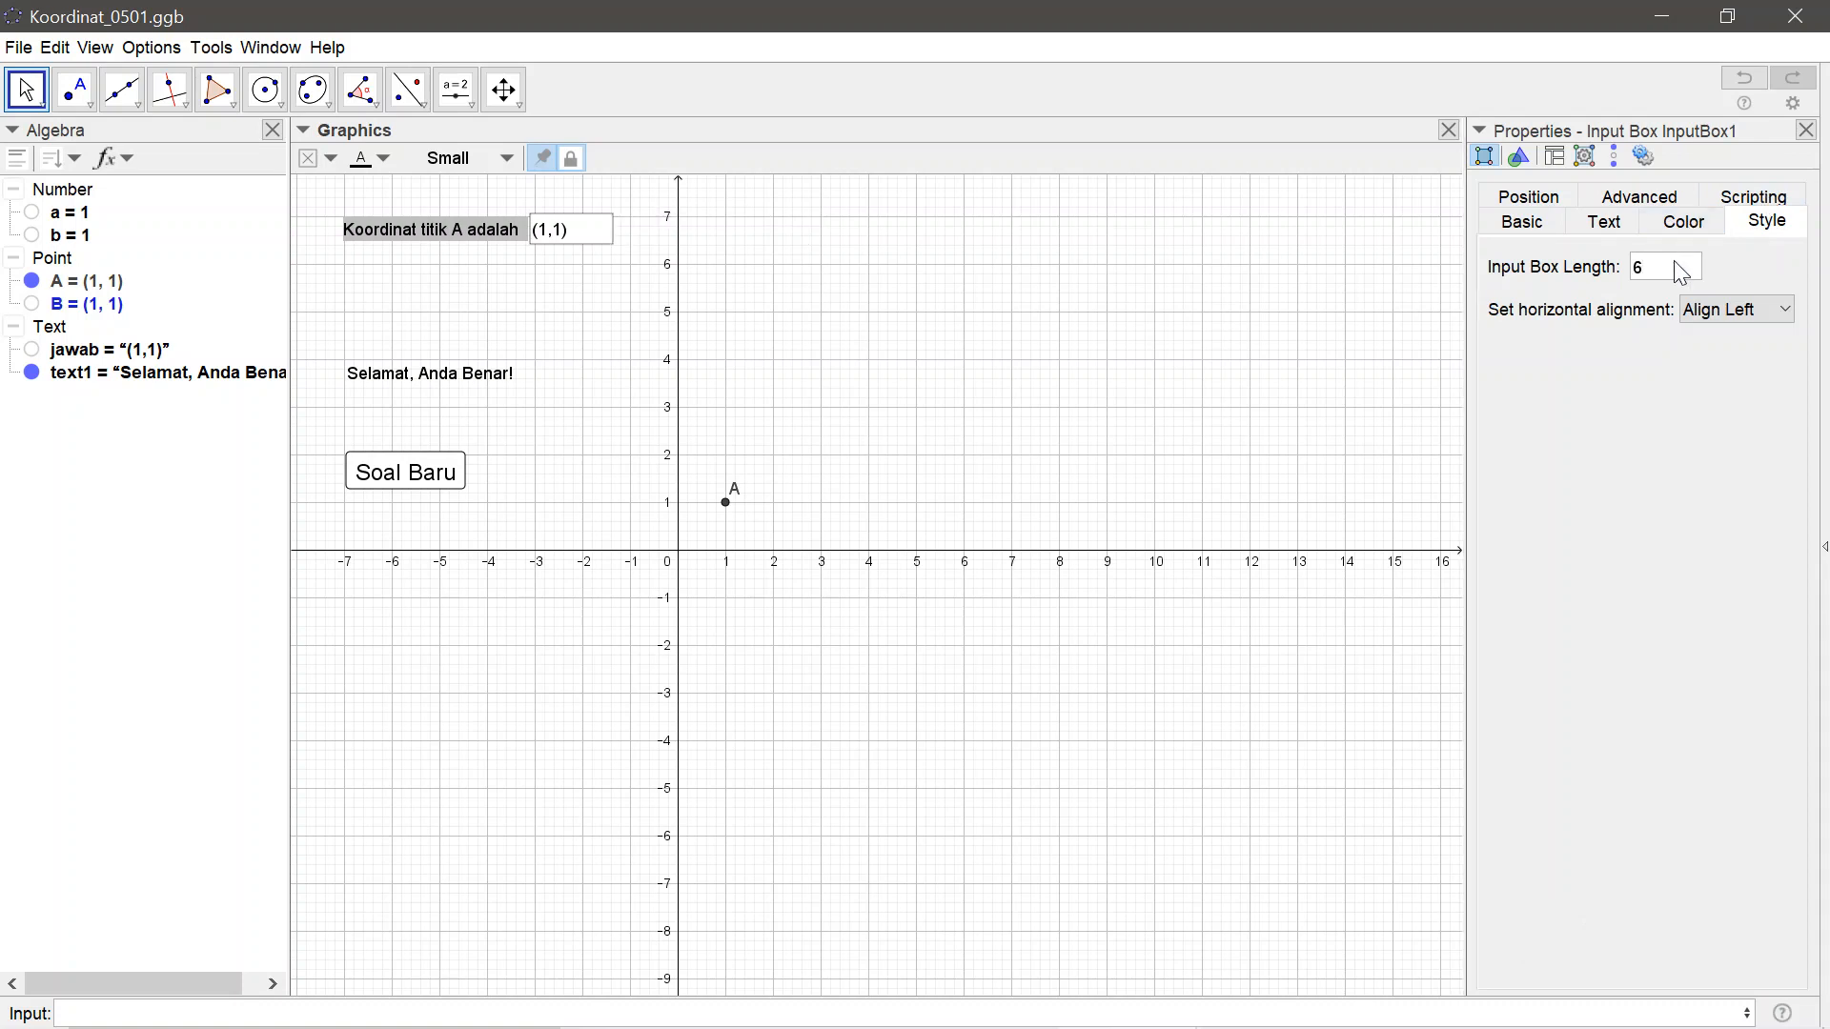
pyautogui.click(1806, 130)
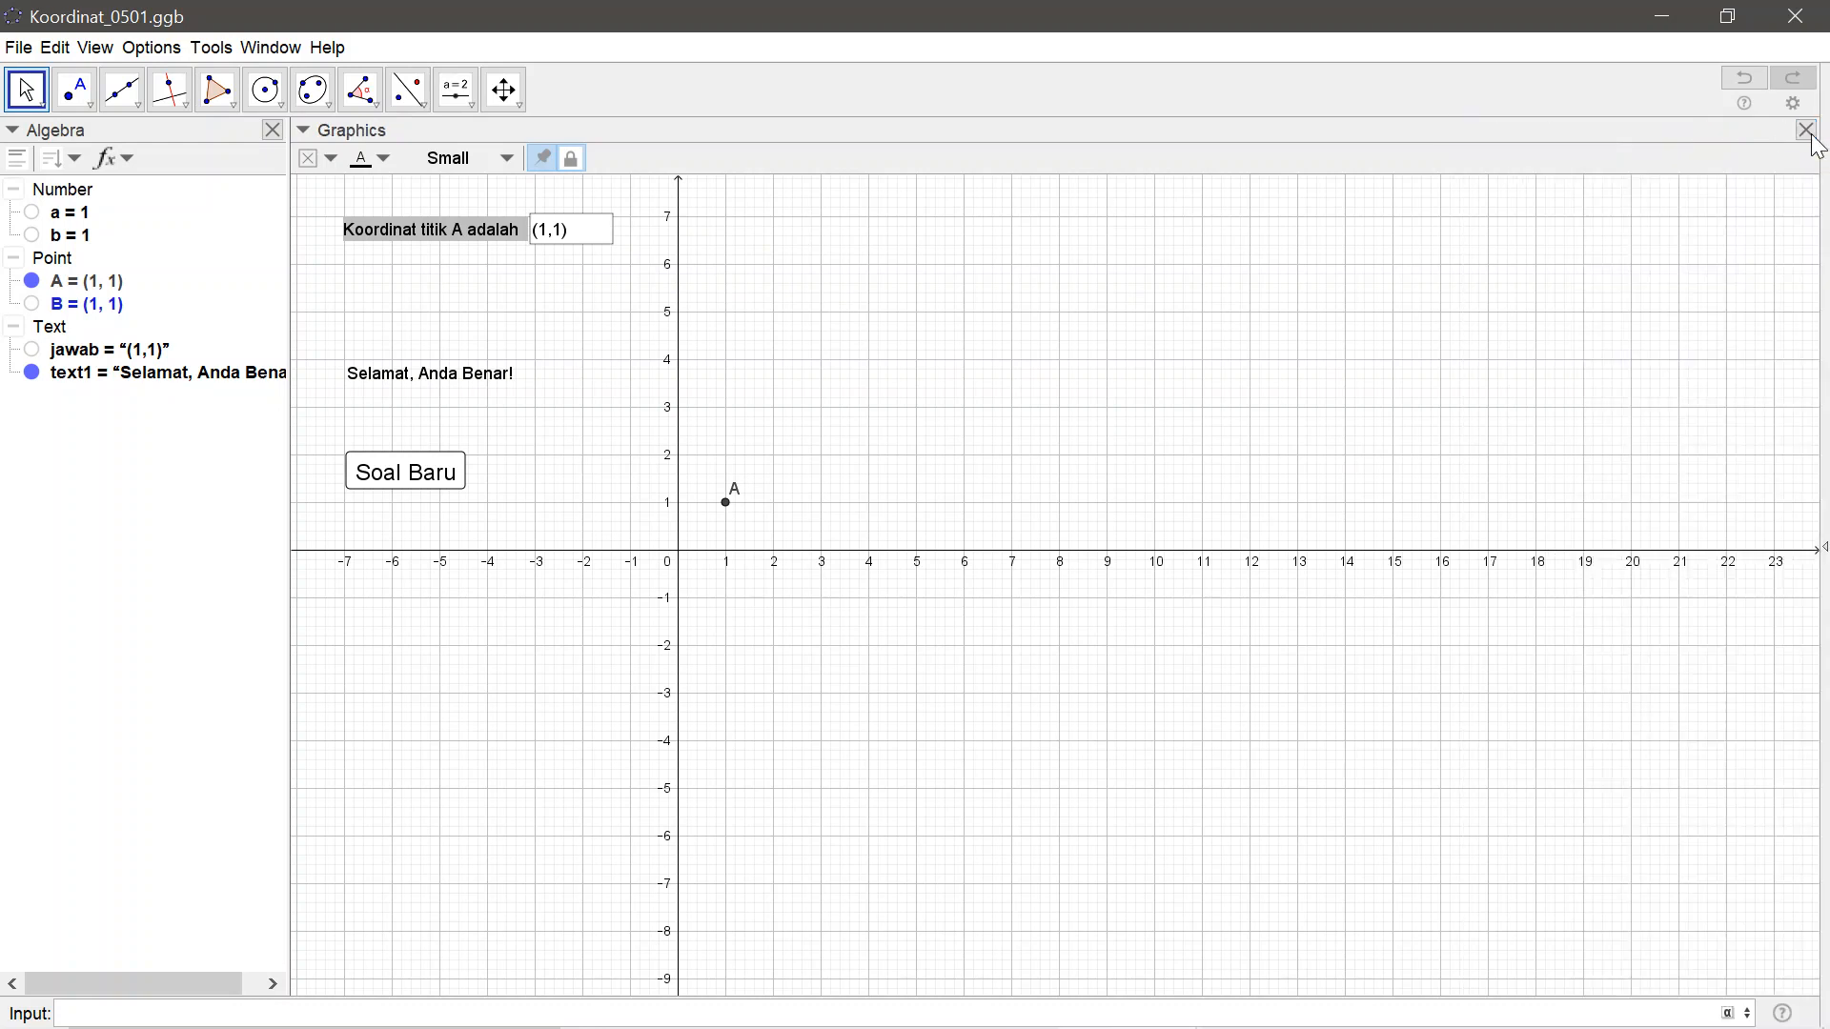
# Deselect the input box, hide the Algebra view and restore the GeoGebra window to its smaller size
pyautogui.click(608, 335)
pyautogui.click(273, 131)
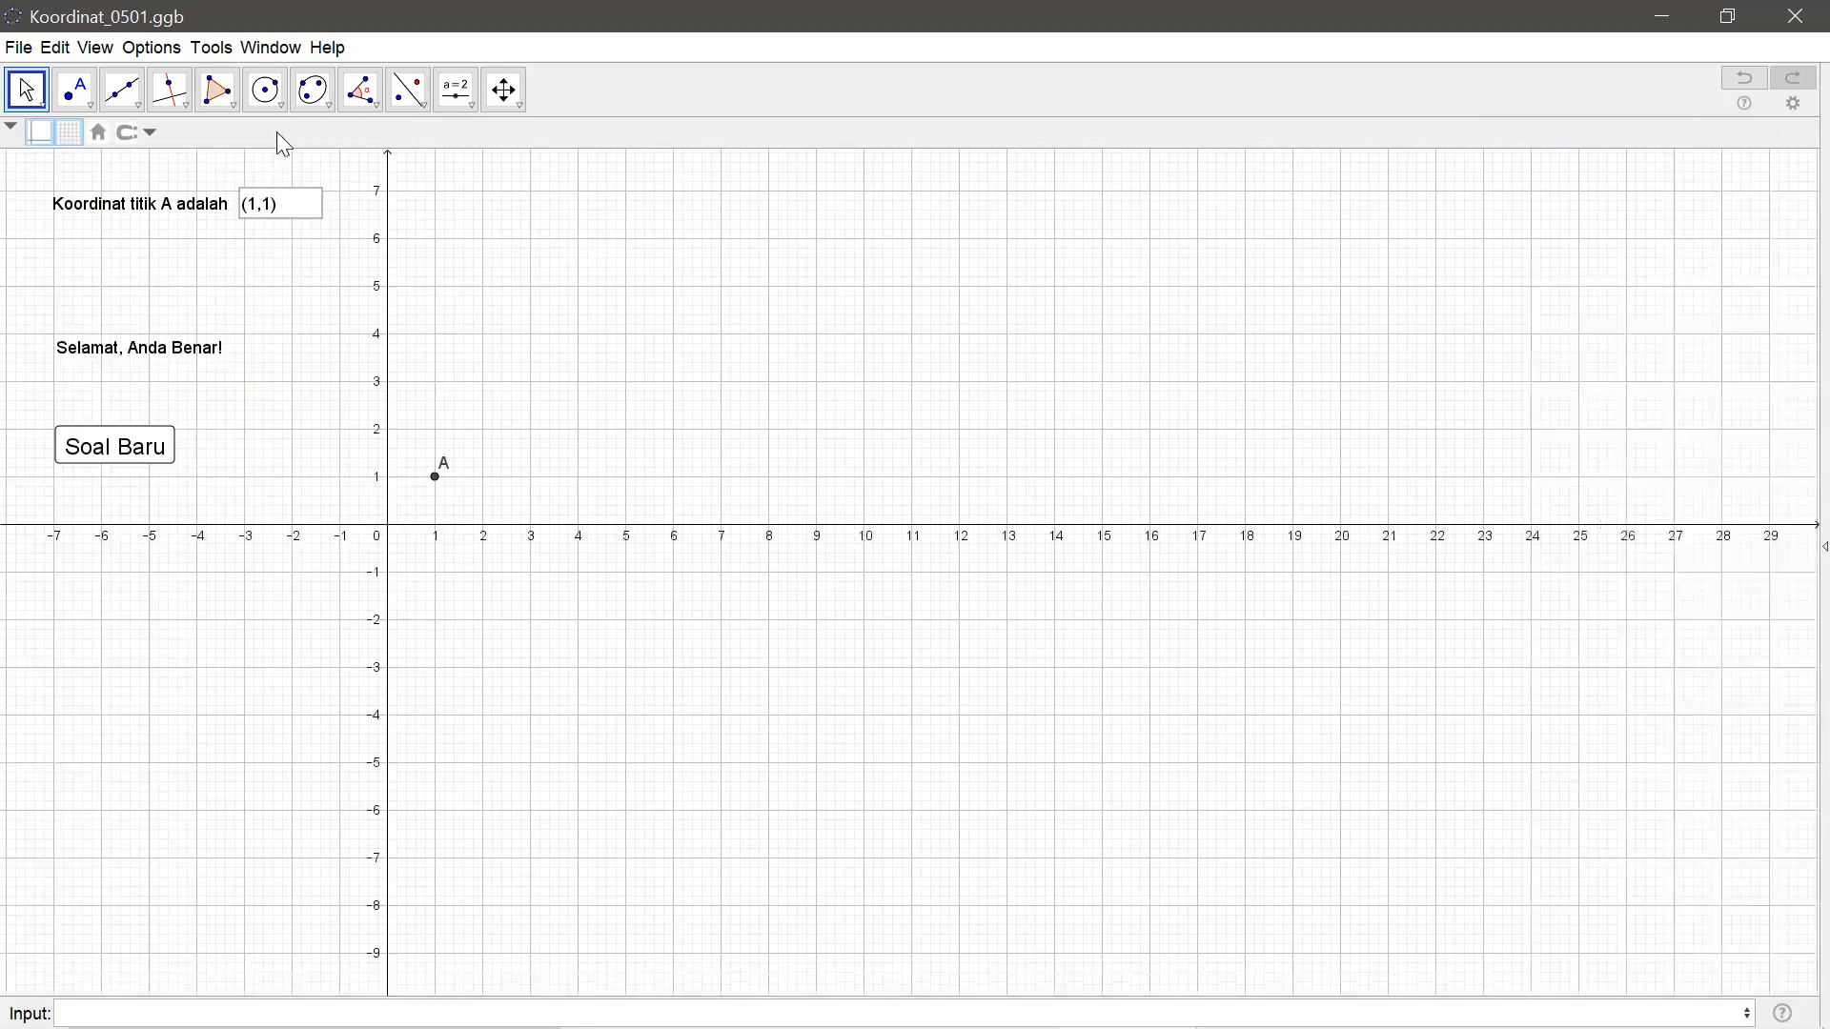
pyautogui.click(1727, 17)
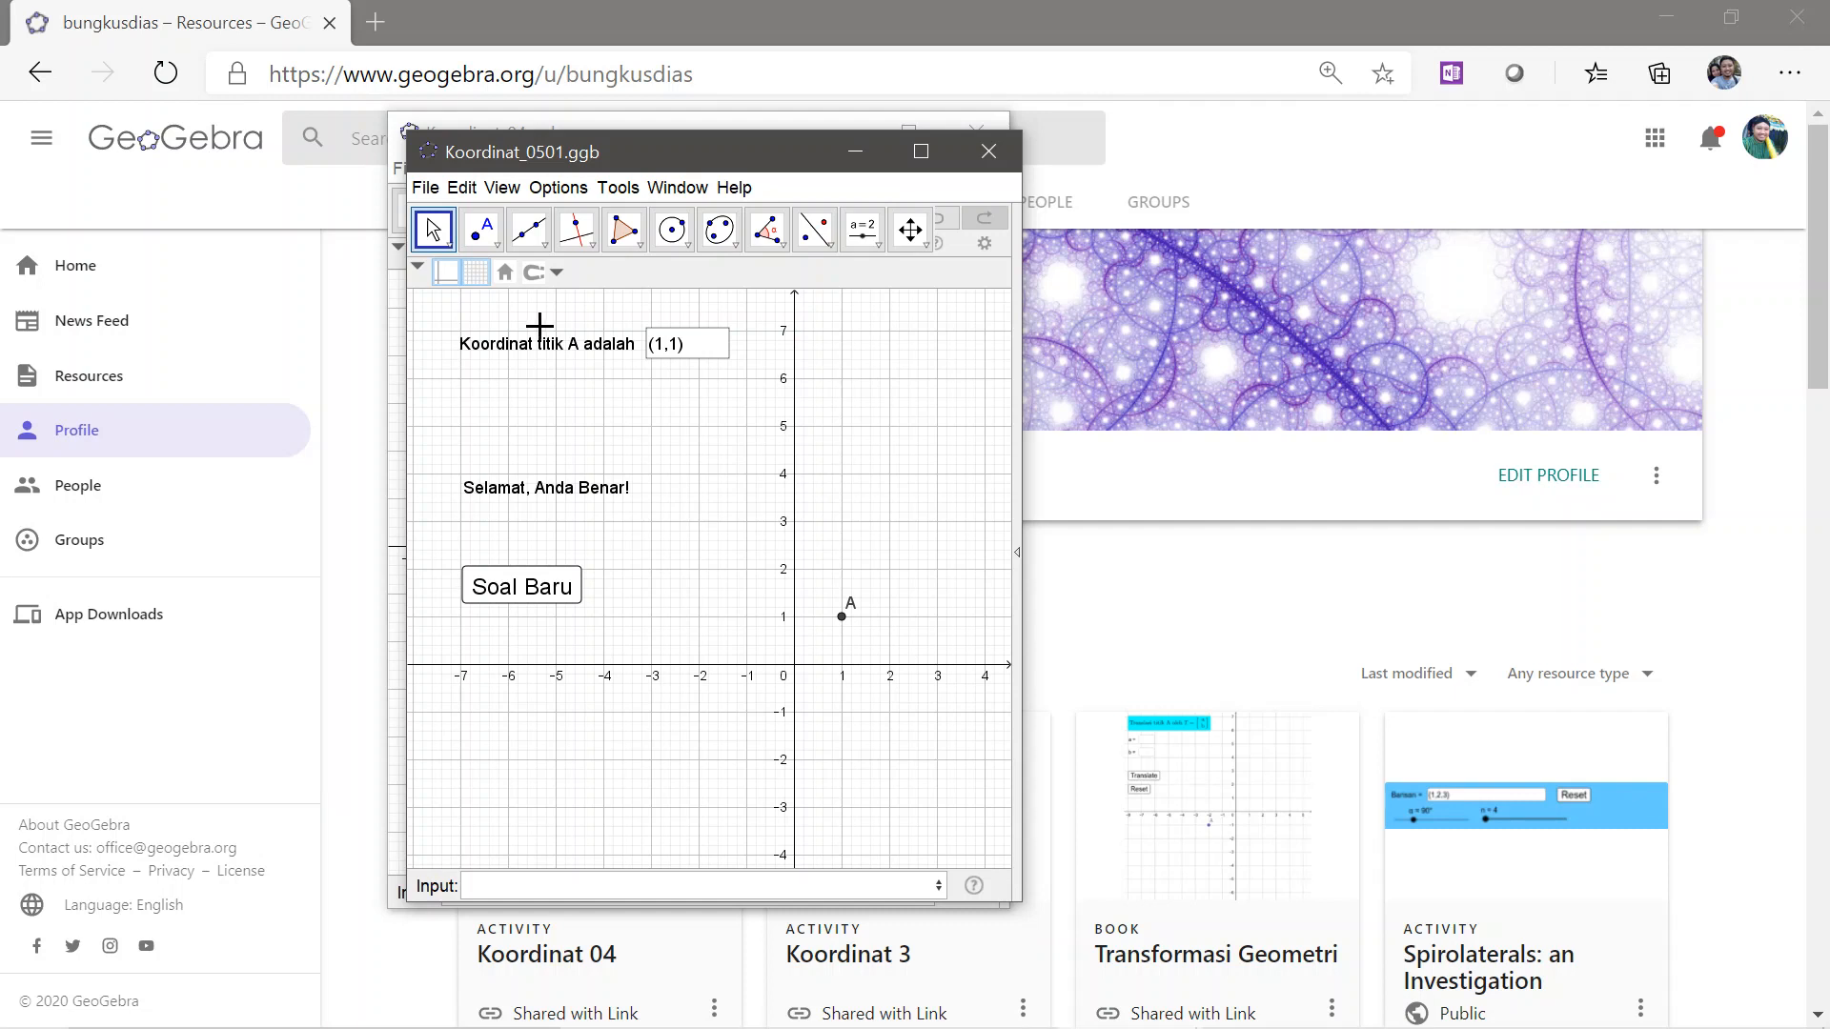
# Save a copy of the quiz in the Geogebra folder as Koordinat_0506.ggb
pyautogui.click(426, 188)
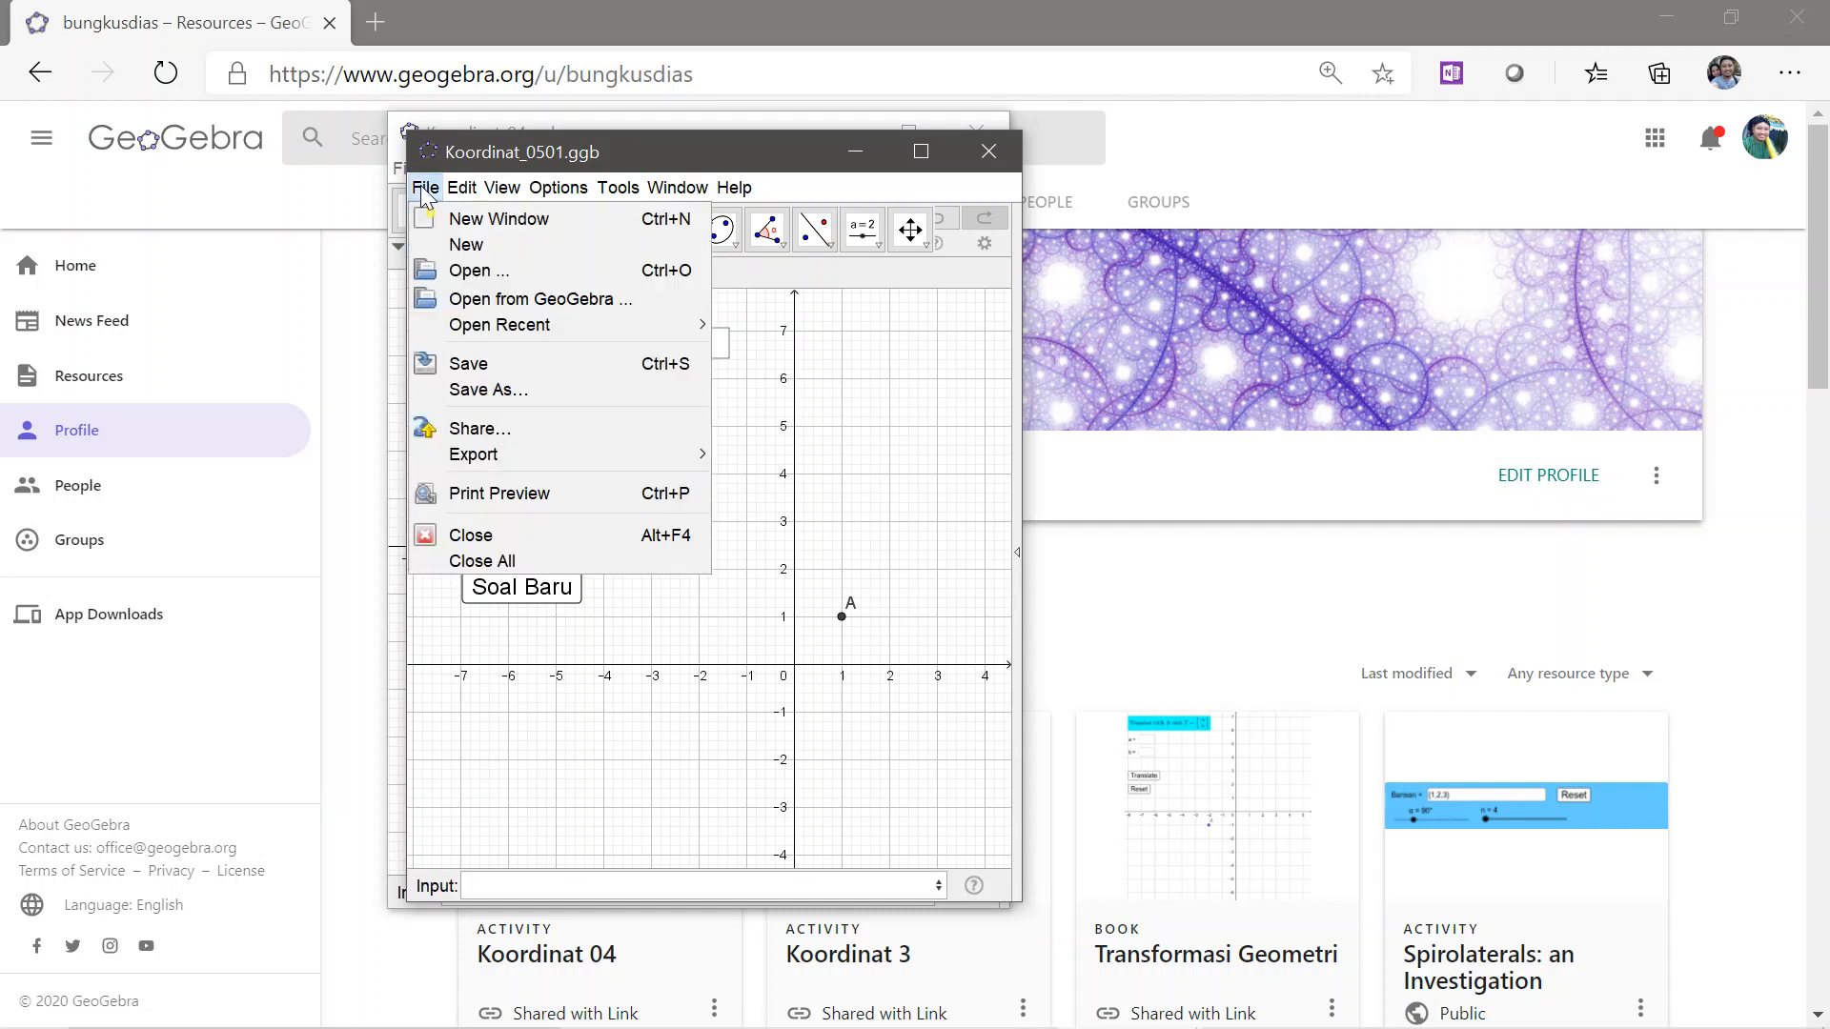
pyautogui.click(481, 390)
pyautogui.click(642, 671)
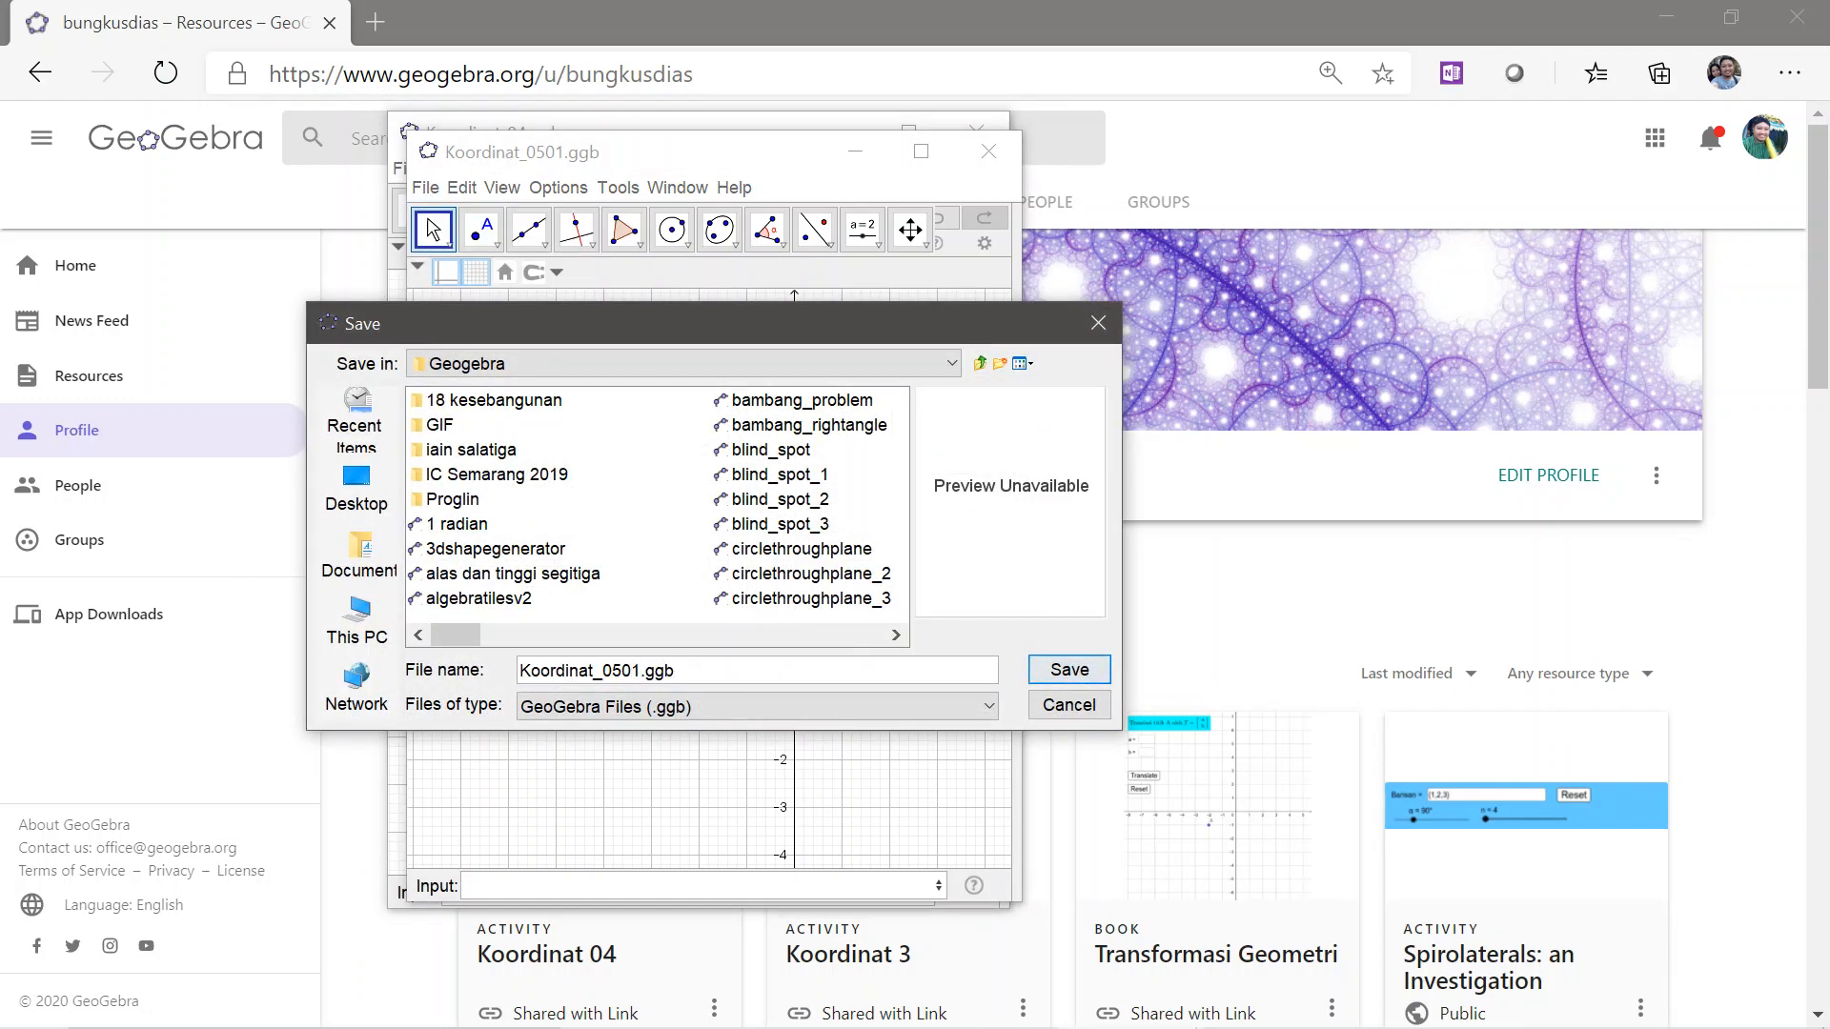
pyautogui.press('BackSpace')
pyautogui.write('6')
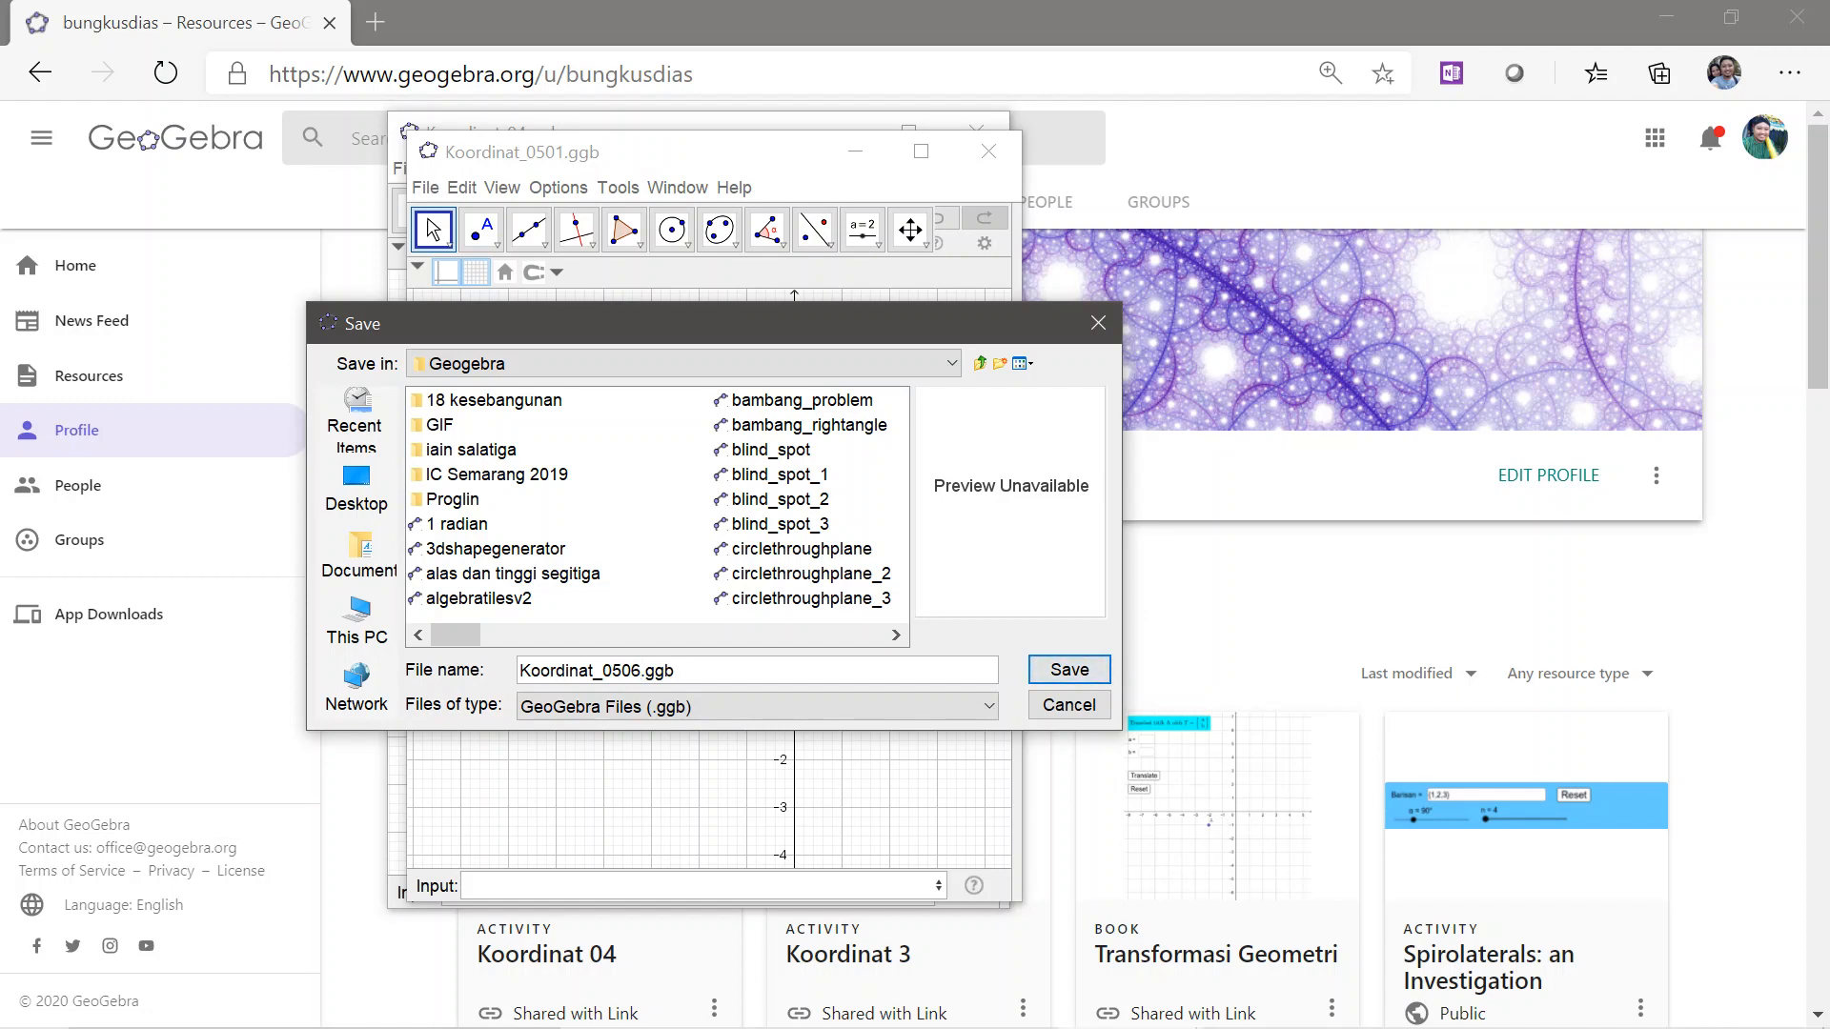
pyautogui.click(1056, 670)
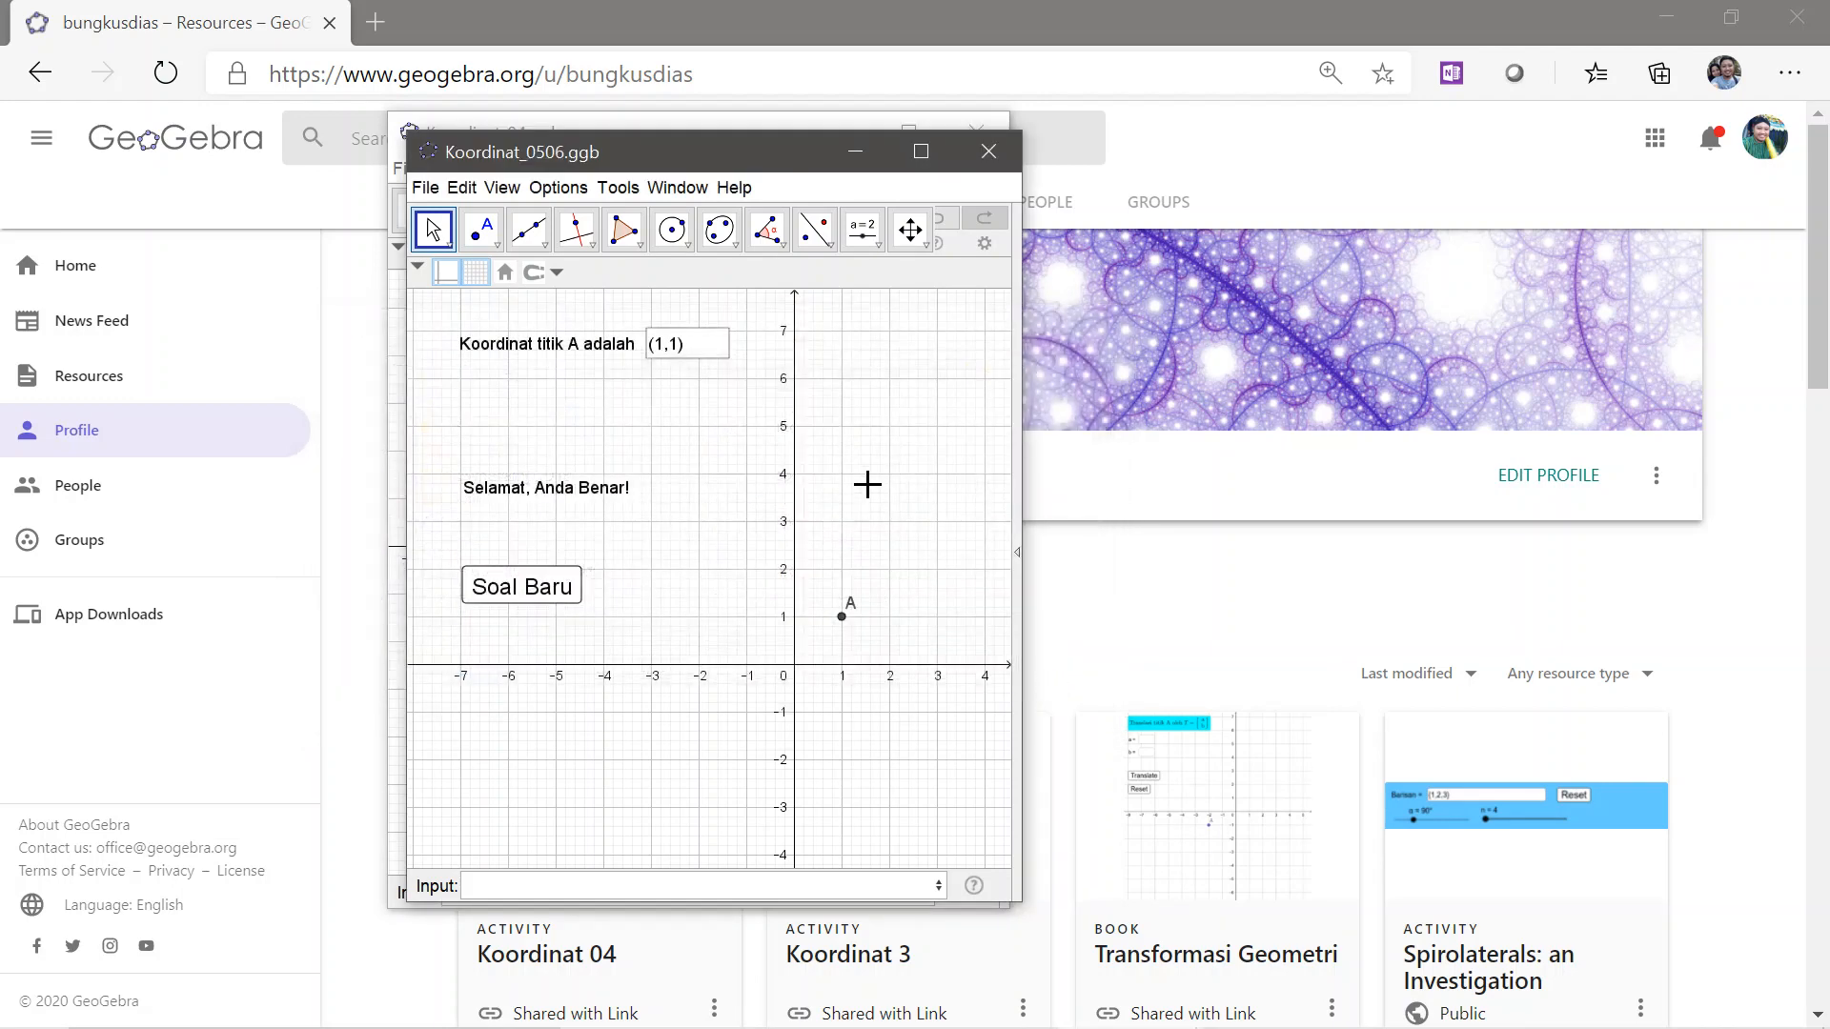